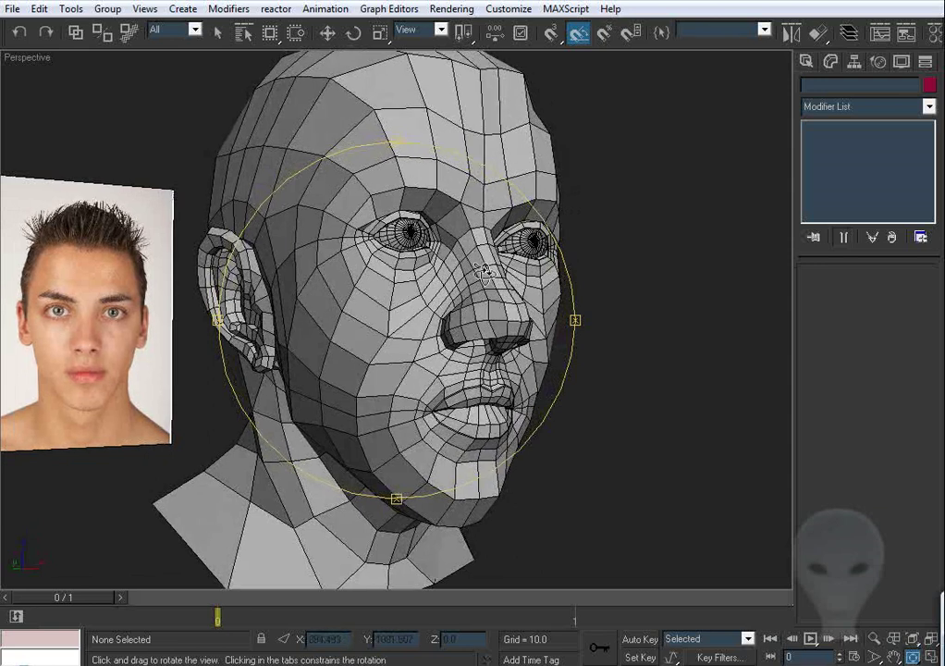
Step: Activate the Move tool, select the head mesh and enter vertex-level editing of its Editable Poly
{"action": "left_click_drag", "start_coordinate": [350, 288], "coordinate": [367, 337]}
{"action": "left_click_drag", "start_coordinate": [456, 441], "coordinate": [258, 296]}
{"action": "left_click_drag", "start_coordinate": [305, 319], "coordinate": [299, 188]}
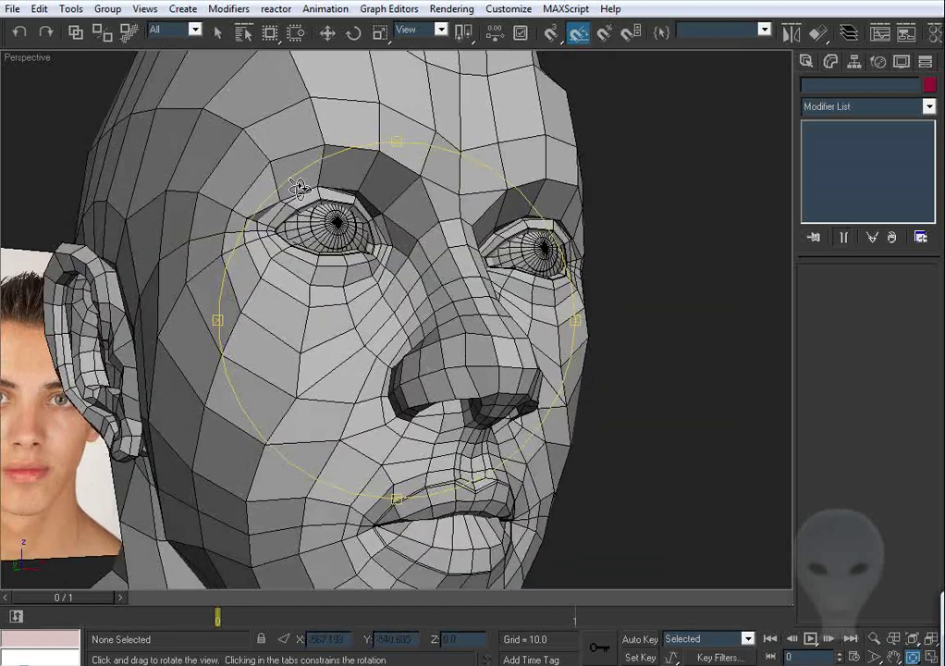
{"action": "left_click", "coordinate": [324, 37]}
{"action": "middle_click_drag", "start_coordinate": [489, 105], "coordinate": [490, 143]}
{"action": "left_click", "coordinate": [489, 143]}
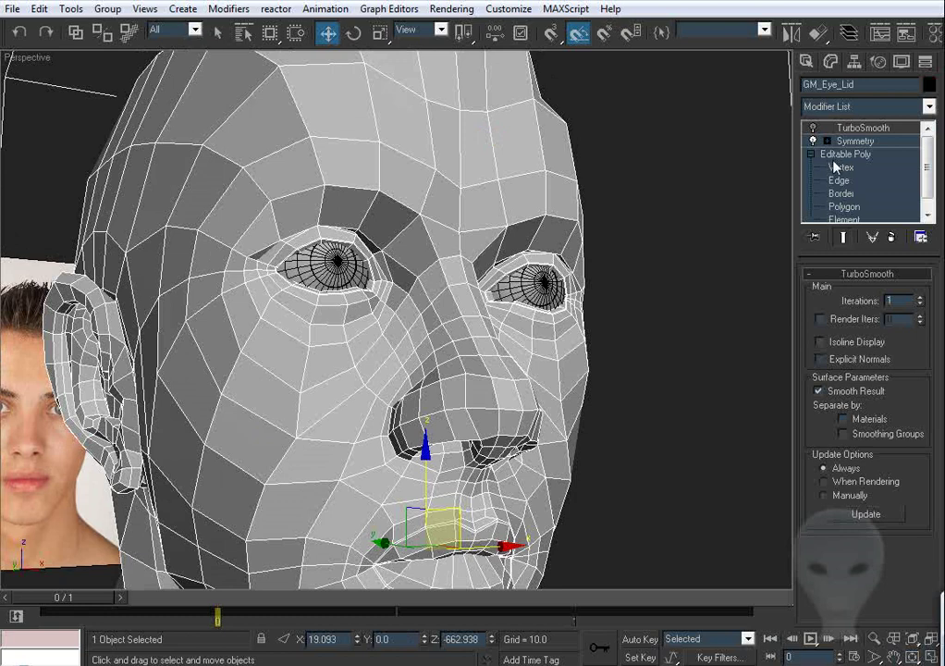
{"action": "left_click", "coordinate": [835, 167]}
Step: Connect the vertex at the inner eye corner to the nearest vertex on the side of the nose bridge with a new edge
{"action": "scroll", "coordinate": [689, 200], "scroll_direction": "up", "scroll_amount": 5}
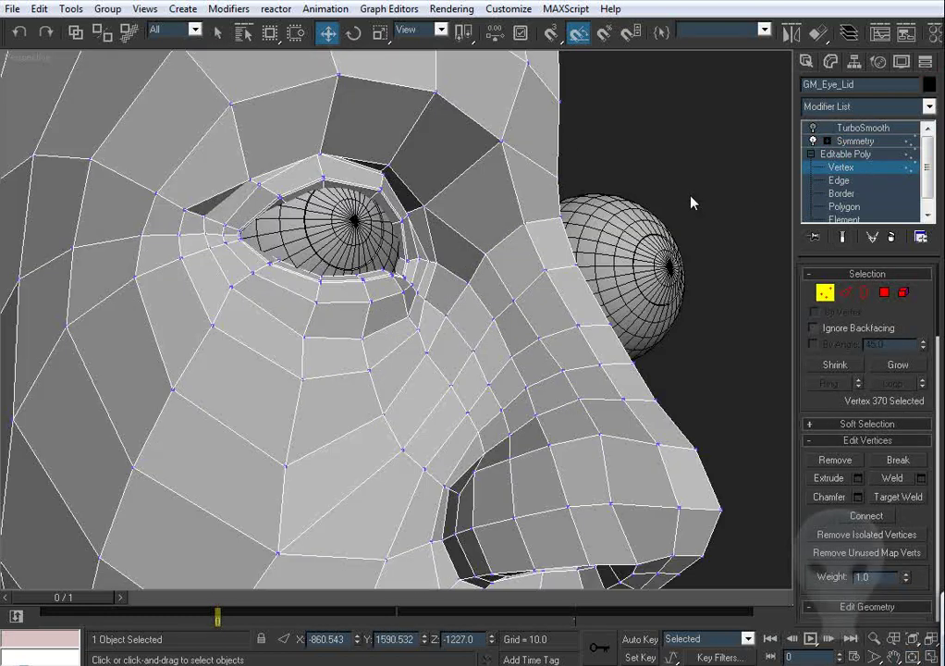
{"action": "scroll", "coordinate": [692, 202], "scroll_direction": "up", "scroll_amount": 1}
{"action": "middle_click_drag", "start_coordinate": [692, 202], "coordinate": [594, 200]}
{"action": "middle_click_drag", "start_coordinate": [429, 295], "coordinate": [511, 294]}
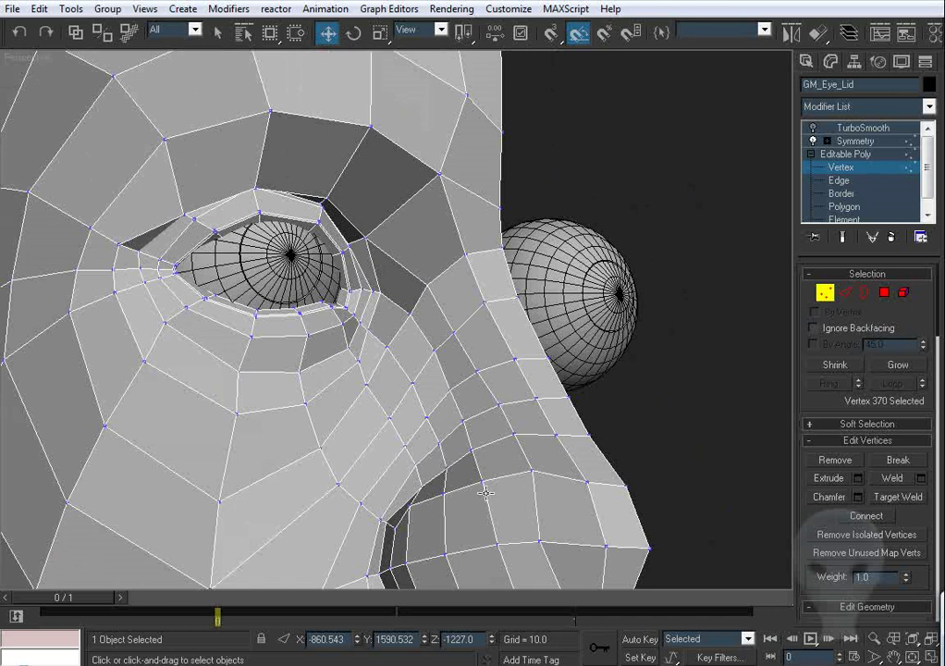
{"action": "middle_click_drag", "start_coordinate": [437, 434], "coordinate": [461, 385], "text": "alt"}
{"action": "middle_click_drag", "start_coordinate": [462, 196], "coordinate": [447, 213], "text": "alt"}
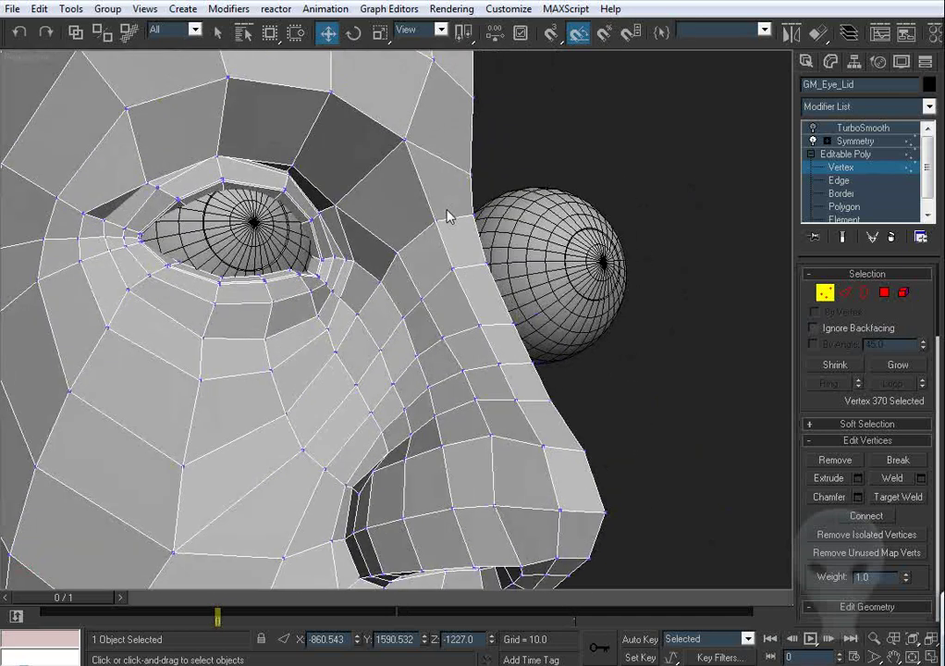
{"action": "scroll", "coordinate": [418, 166], "scroll_direction": "up", "scroll_amount": 3}
{"action": "scroll", "coordinate": [416, 169], "scroll_direction": "down", "scroll_amount": 3}
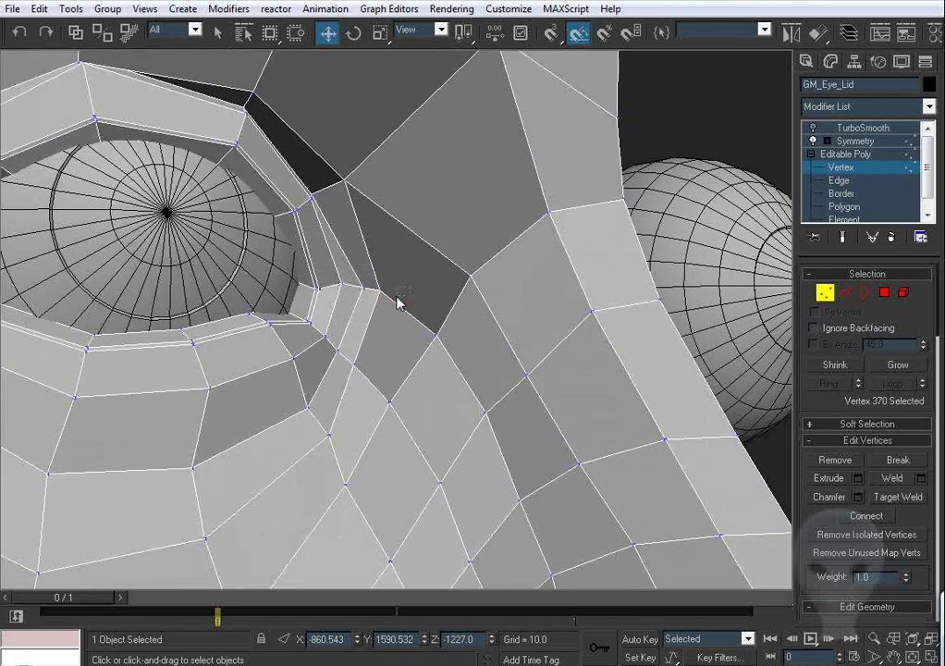
{"action": "left_click", "coordinate": [378, 293]}
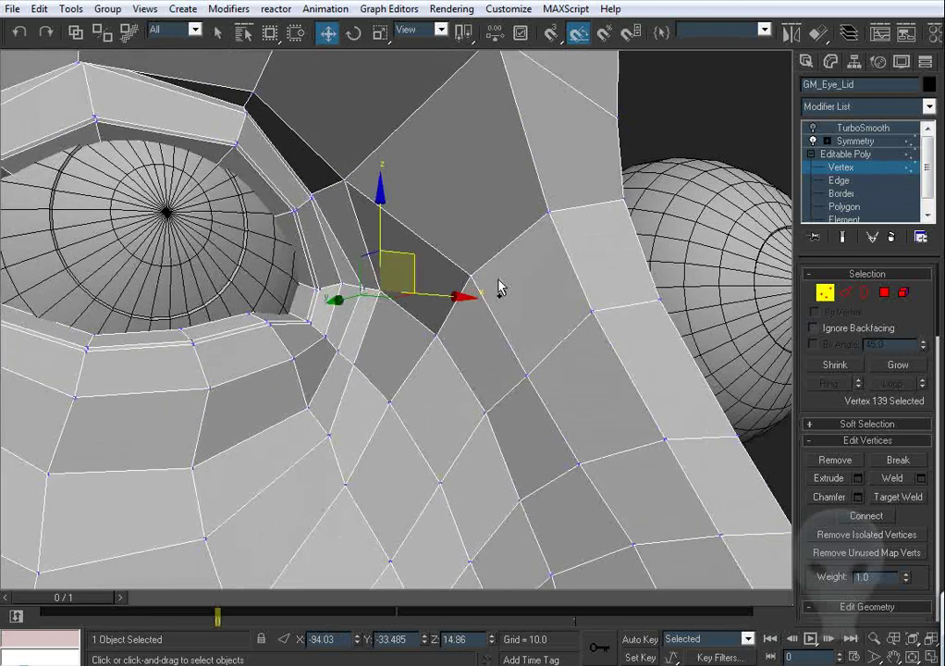
{"action": "left_click", "coordinate": [466, 290], "text": "ctrl"}
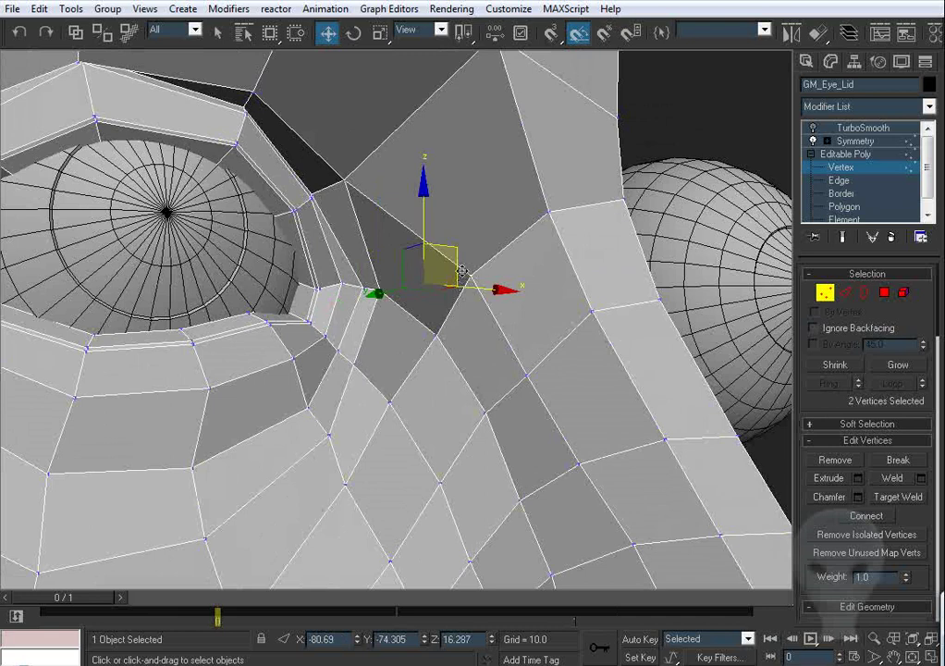
{"action": "right_click", "coordinate": [509, 277]}
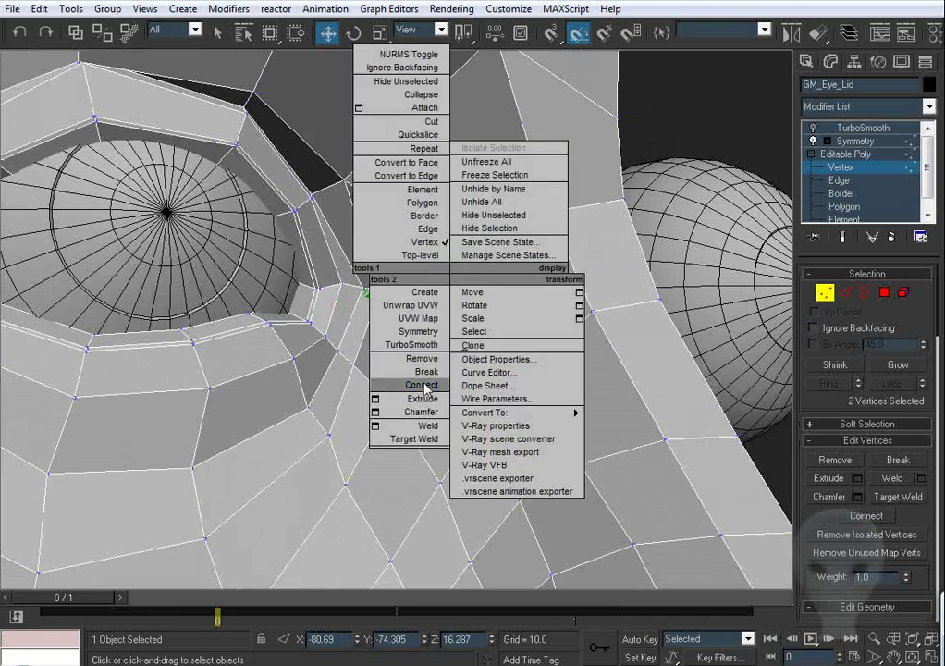
{"action": "left_click", "coordinate": [432, 387]}
{"action": "left_click", "coordinate": [442, 357]}
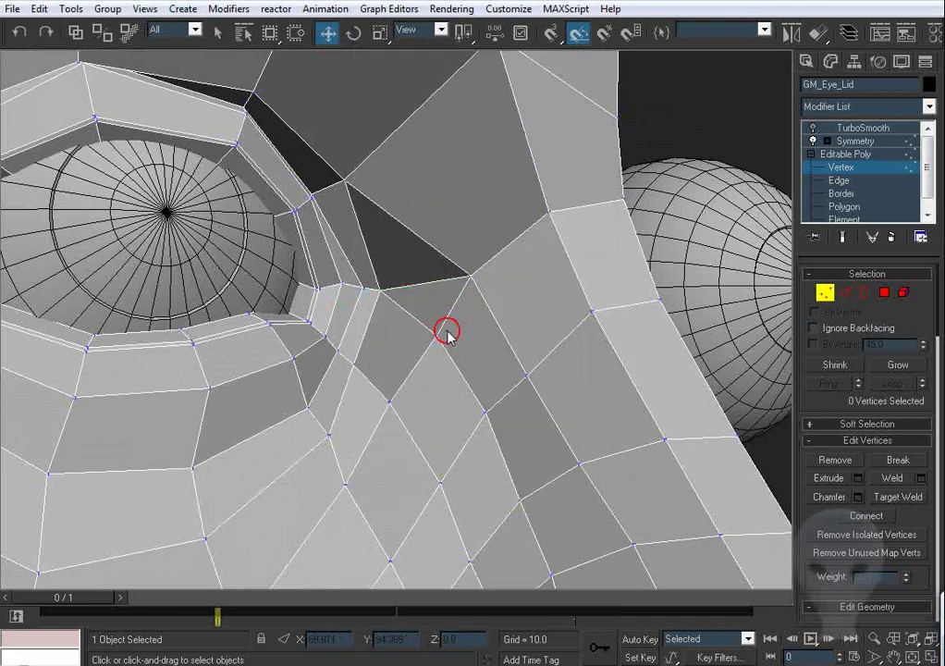
Step: Connect the next lower vertex on the side of the nose to the vertex below the inner eye corner
{"action": "left_click", "coordinate": [447, 333]}
{"action": "left_click", "coordinate": [354, 382], "text": "ctrl"}
{"action": "right_click", "coordinate": [455, 346]}
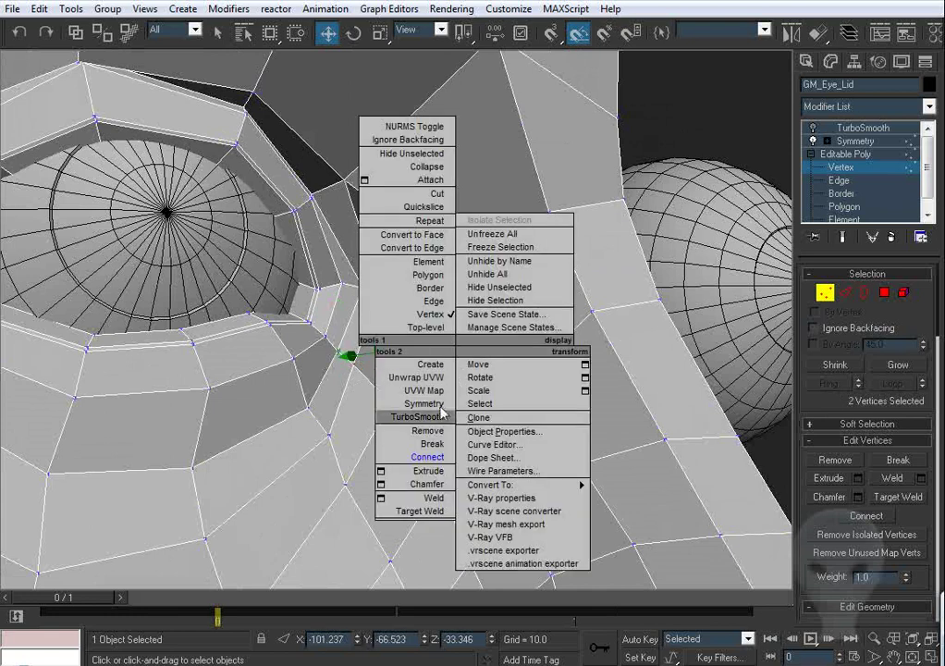
{"action": "left_click", "coordinate": [434, 457]}
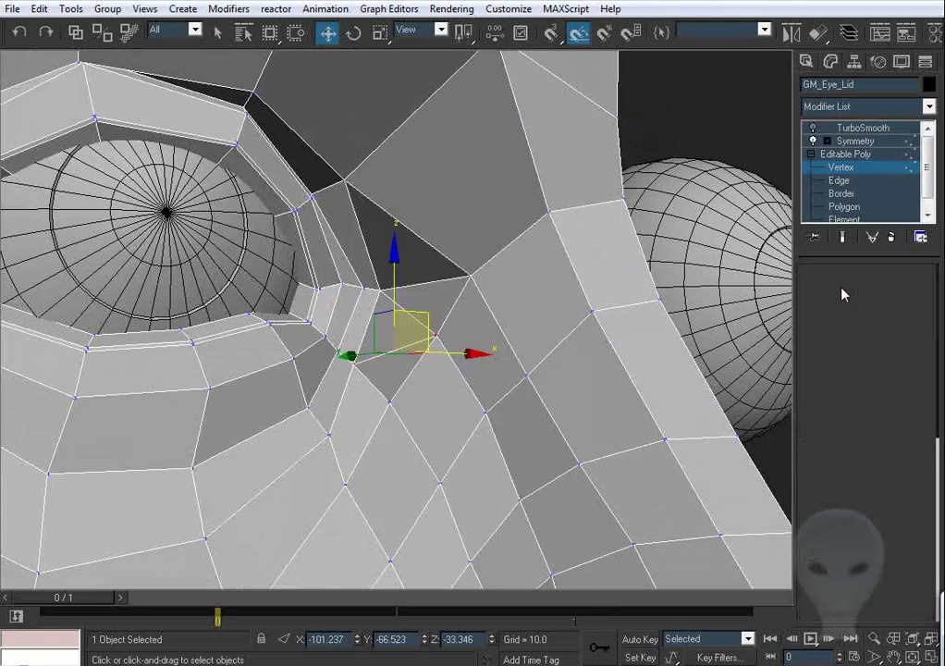
Step: Remove the diagonal edge between the two new connections and the diagonal edge directly above the upper one
{"action": "left_click", "coordinate": [843, 292]}
{"action": "left_click", "coordinate": [401, 306]}
{"action": "key", "text": "BackSpace"}
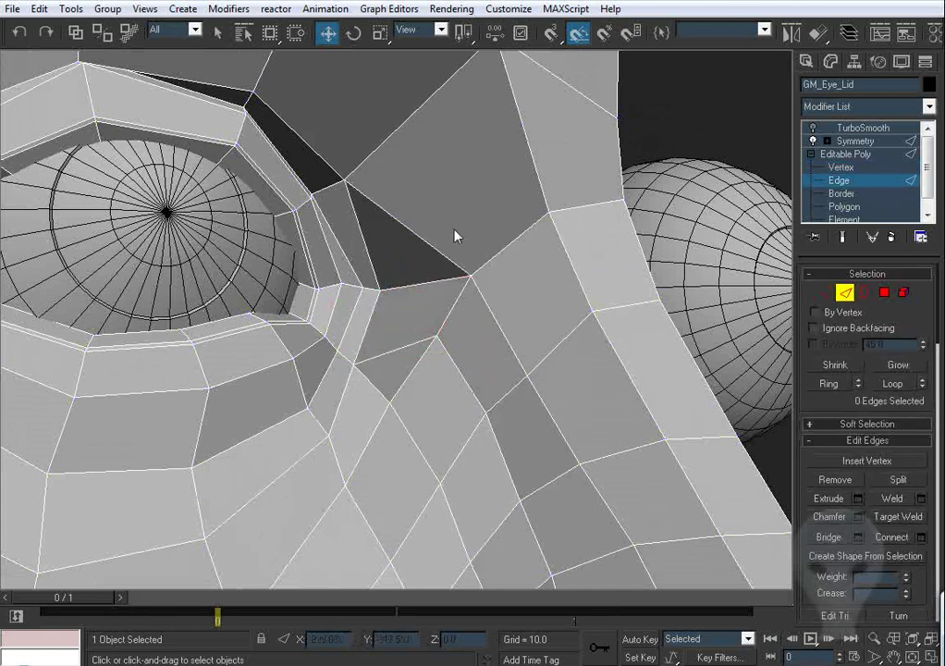
{"action": "middle_click_drag", "start_coordinate": [457, 262], "coordinate": [483, 274]}
{"action": "left_click", "coordinate": [436, 286]}
{"action": "key", "text": "BackSpace"}
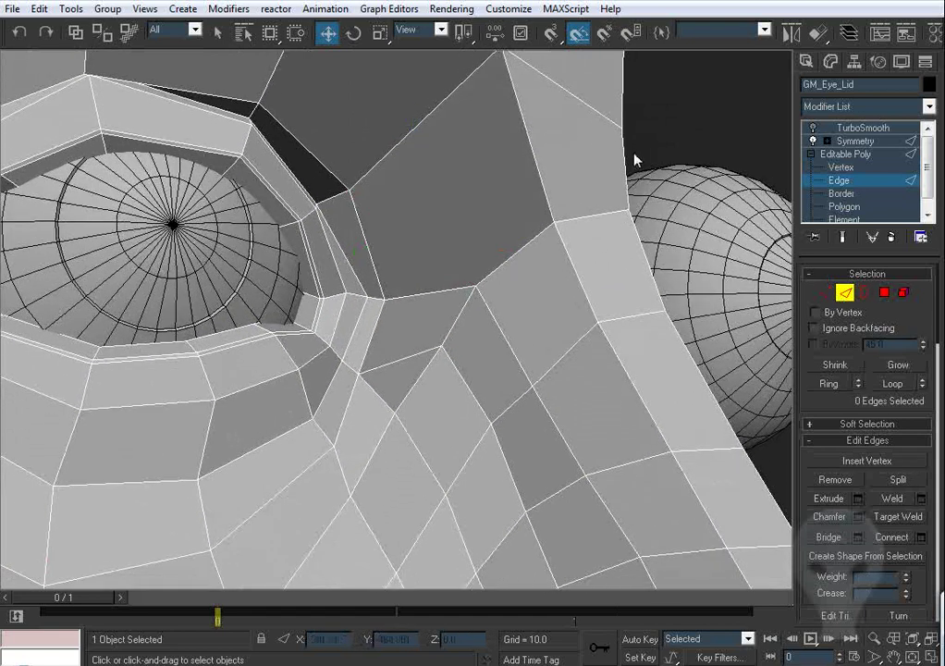
Step: Add an edge across the centre strip of the nose bridge and connect its inner vertex to the inner eye corner vertex
{"action": "left_click_drag", "start_coordinate": [485, 181], "coordinate": [485, 176]}
{"action": "right_click", "coordinate": [608, 200]}
{"action": "left_click", "coordinate": [525, 268]}
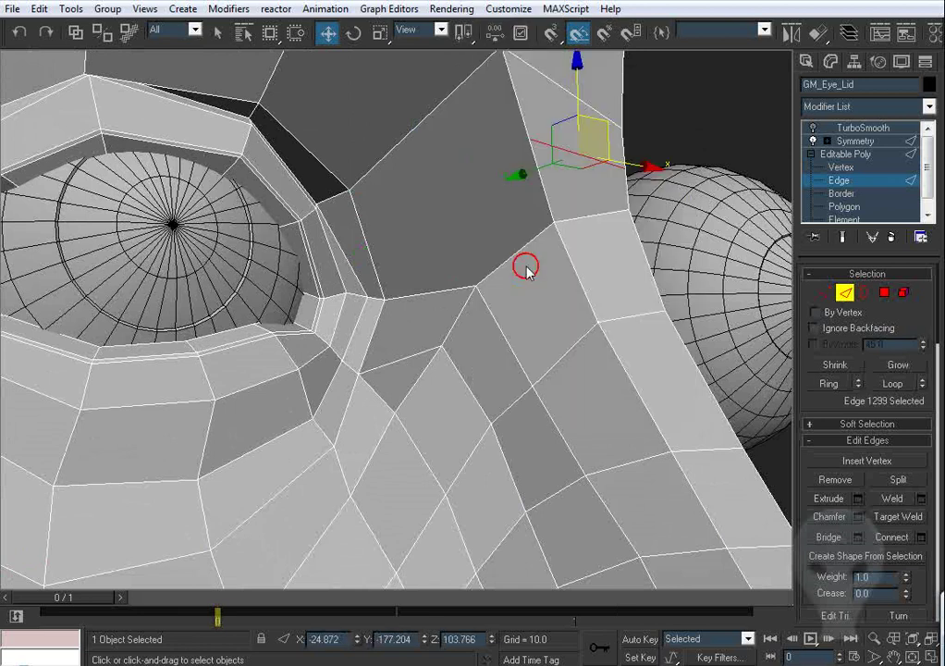
{"action": "left_click", "coordinate": [824, 293], "text": "ctrl"}
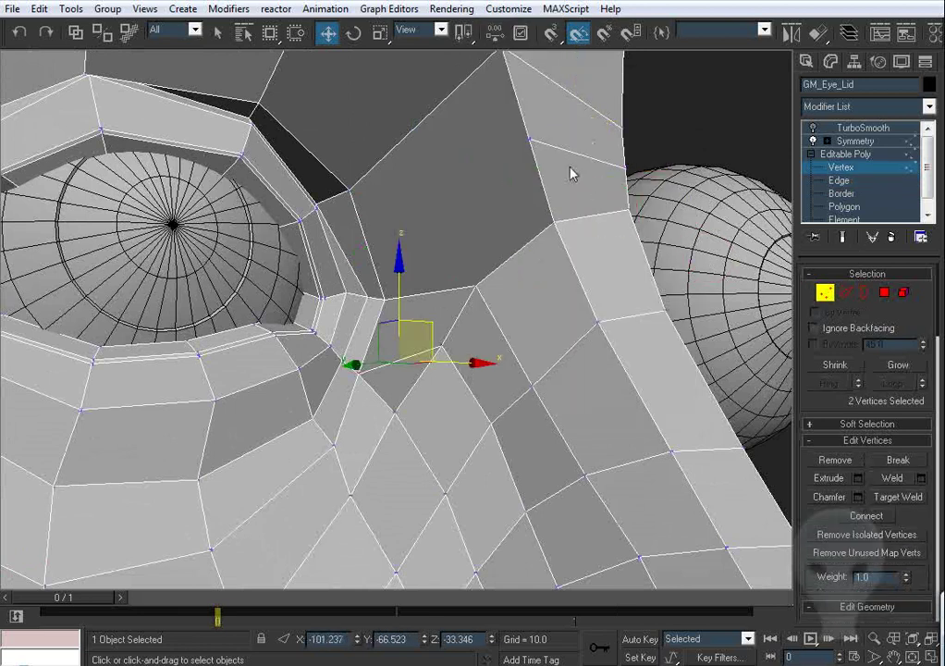
{"action": "left_click", "coordinate": [531, 137]}
{"action": "left_click", "coordinate": [385, 296], "text": "ctrl"}
{"action": "right_click", "coordinate": [508, 223]}
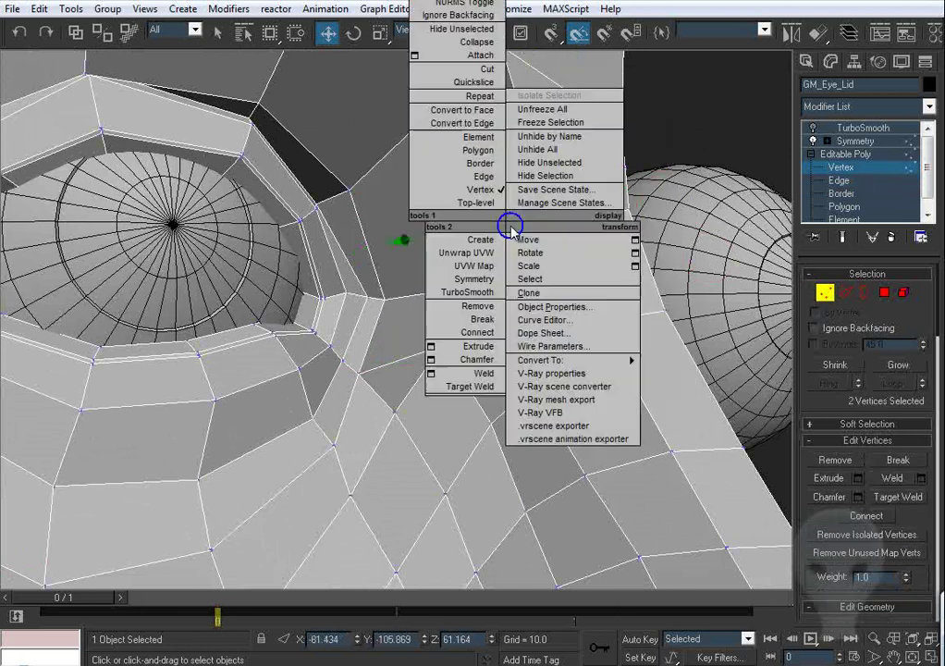
{"action": "left_click", "coordinate": [483, 331]}
{"action": "scroll", "coordinate": [517, 323], "scroll_direction": "down", "scroll_amount": 4}
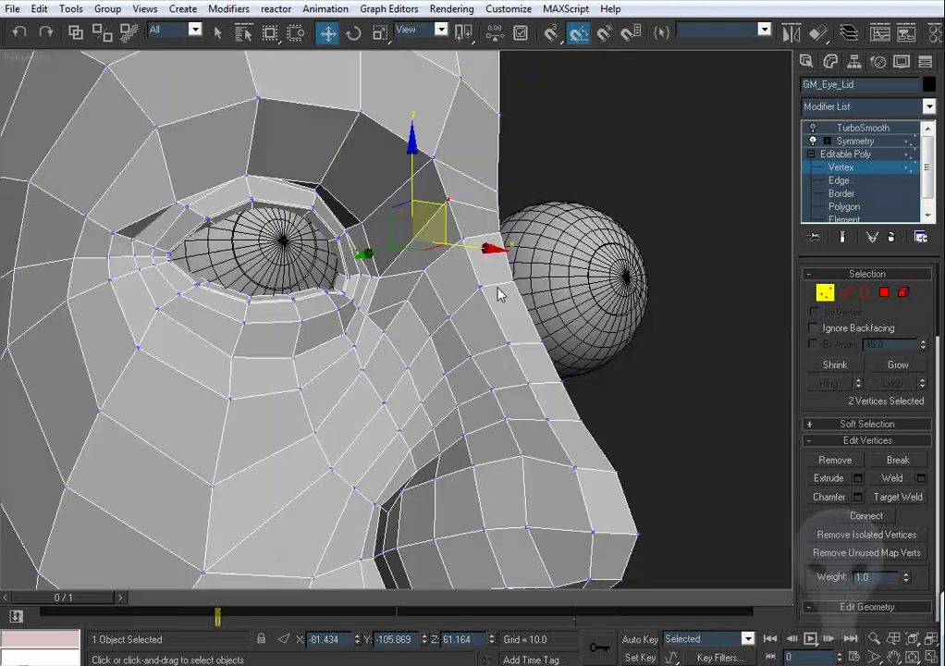
Step: Select the edge ring running from below the inner eye corner down the side of the nose and collapse it
{"action": "middle_click_drag", "start_coordinate": [525, 336], "coordinate": [431, 250]}
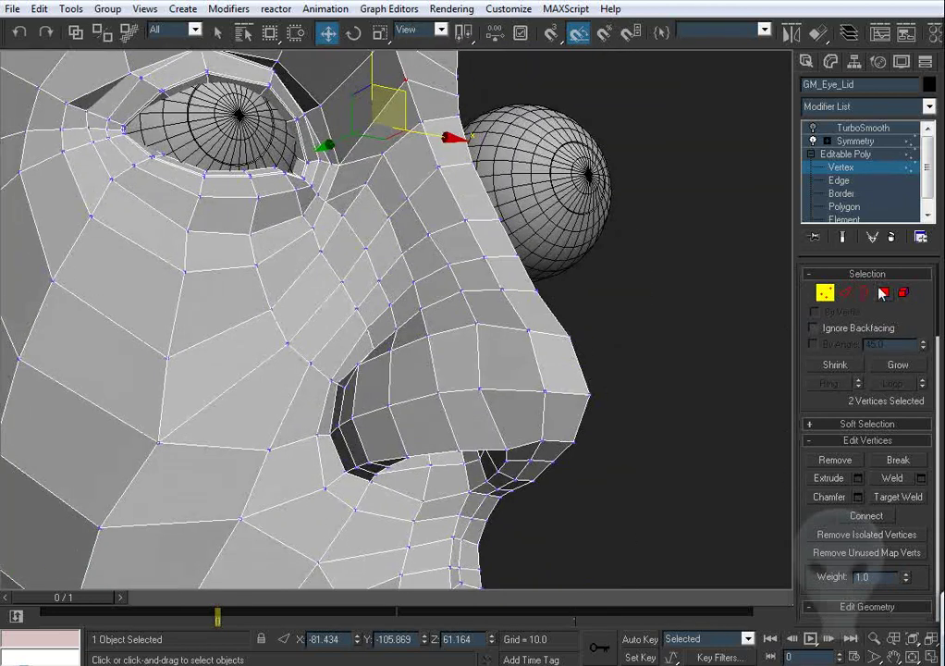
{"action": "left_click", "coordinate": [846, 292]}
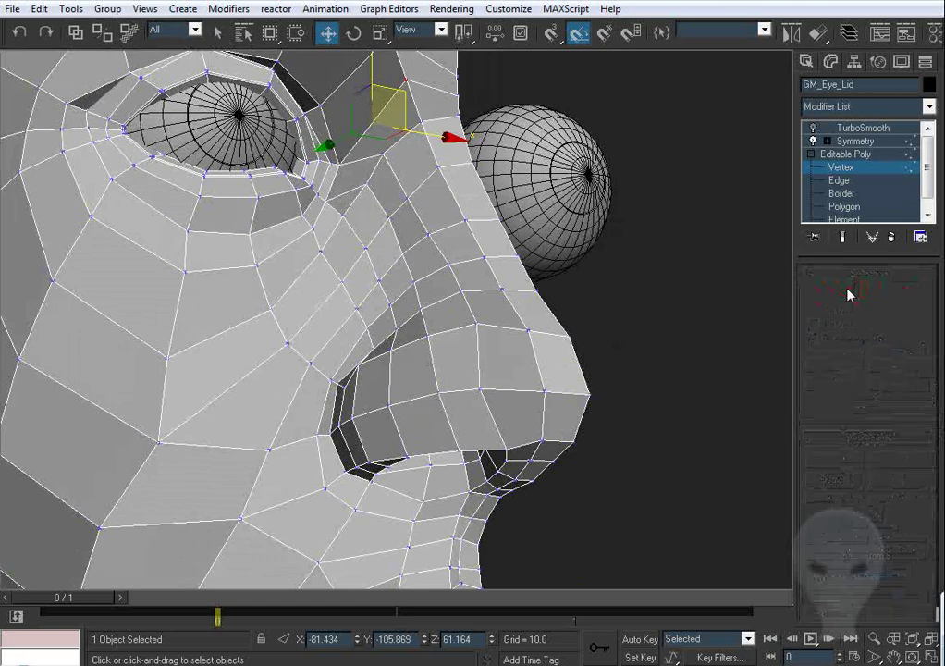
{"action": "left_click", "coordinate": [352, 207]}
{"action": "left_click", "coordinate": [827, 383]}
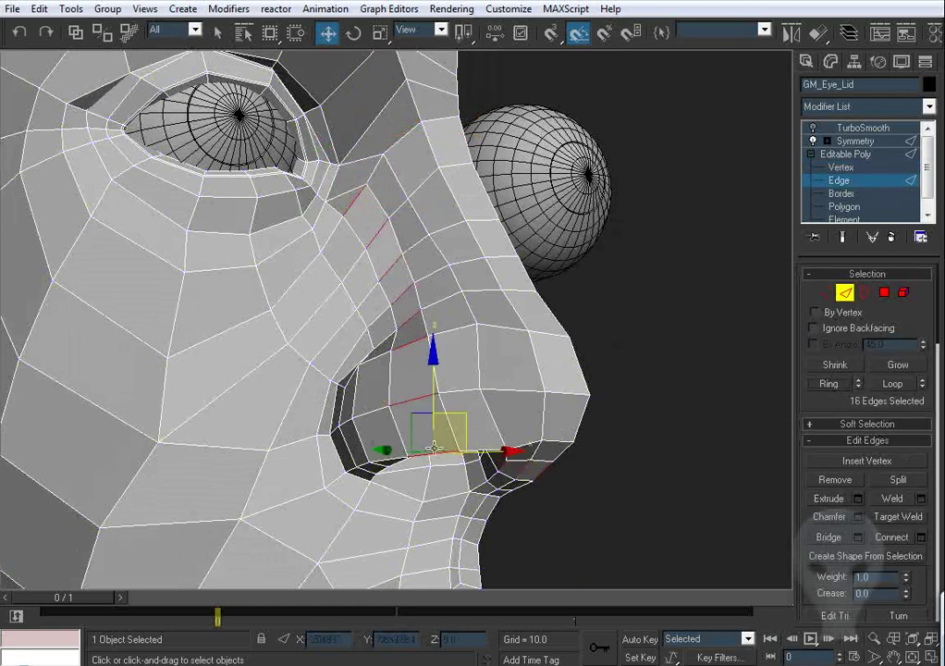
{"action": "middle_click_drag", "start_coordinate": [506, 492], "coordinate": [390, 285], "text": "alt"}
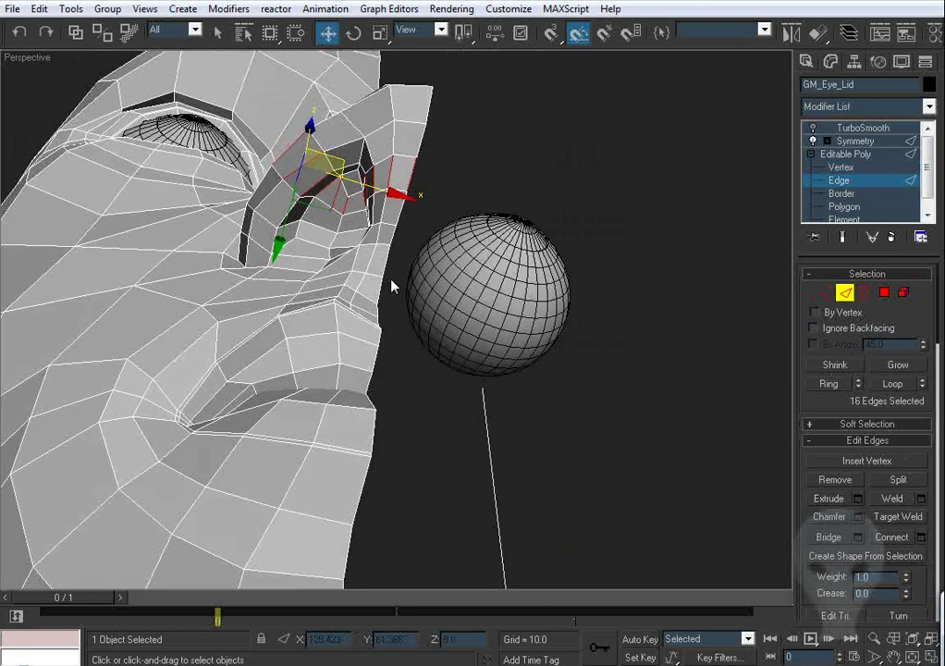
{"action": "middle_click_drag", "start_coordinate": [293, 182], "coordinate": [445, 268], "text": "alt"}
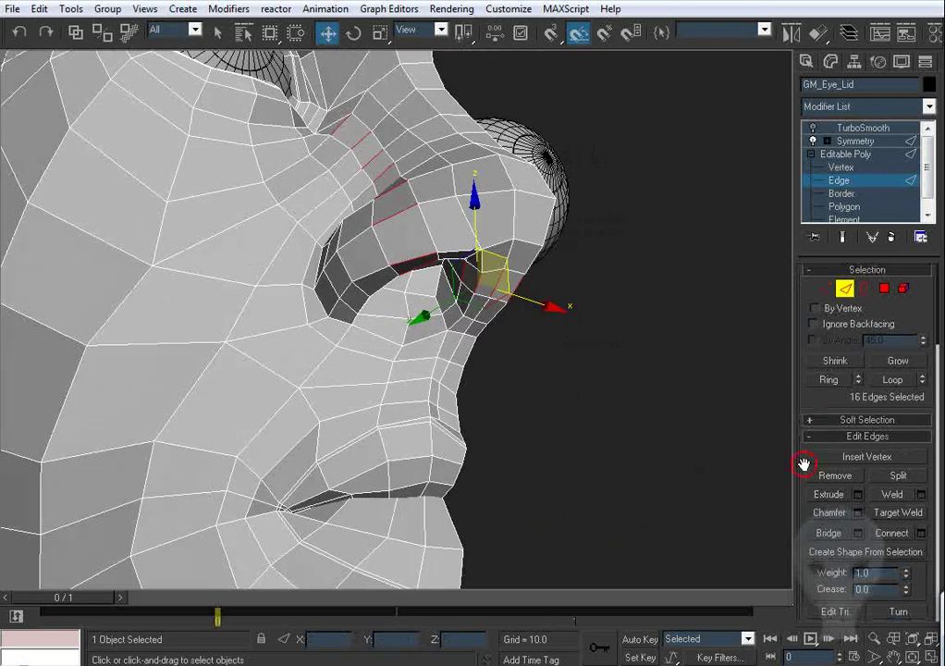
{"action": "left_click_drag", "start_coordinate": [803, 463], "coordinate": [804, 354]}
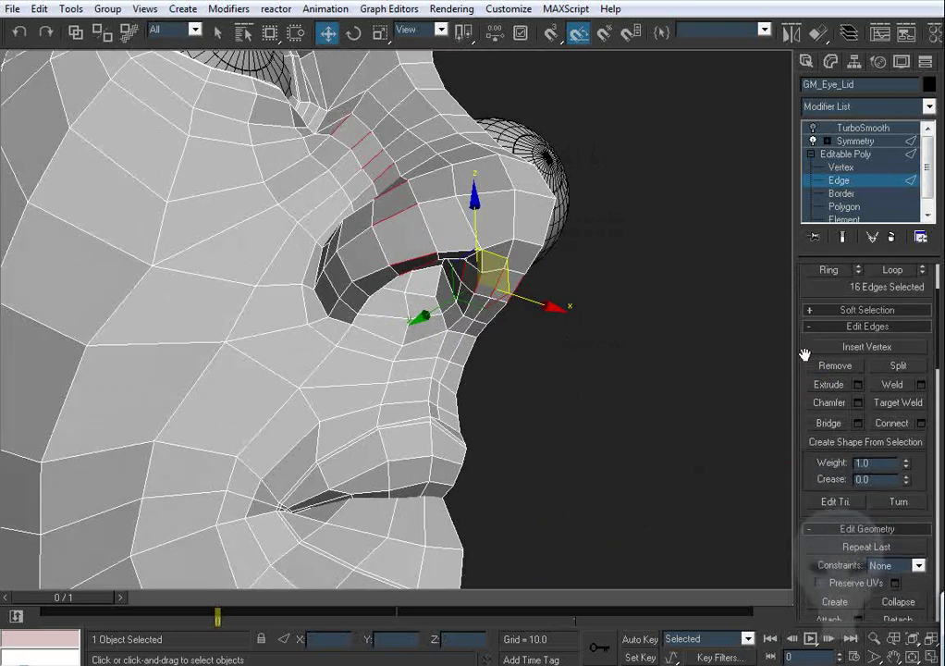
{"action": "left_click", "coordinate": [894, 605]}
{"action": "middle_click_drag", "start_coordinate": [333, 370], "coordinate": [107, 211], "text": "alt"}
{"action": "middle_click_drag", "start_coordinate": [199, 400], "coordinate": [396, 216], "text": "alt"}
{"action": "middle_click_drag", "start_coordinate": [385, 292], "coordinate": [350, 319], "text": "alt"}
{"action": "scroll", "coordinate": [362, 329], "scroll_direction": "down", "scroll_amount": 3}
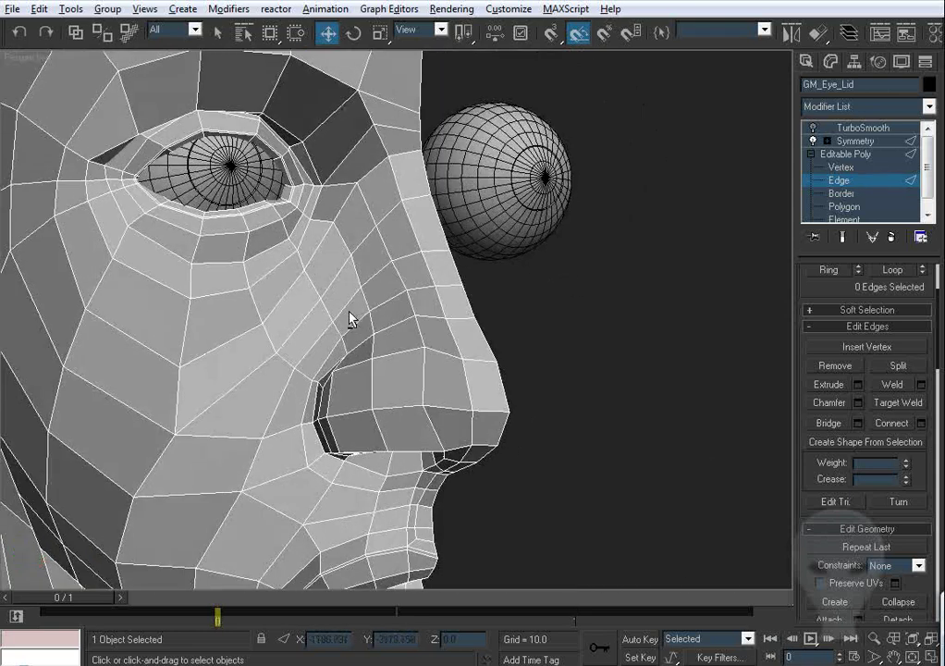
Step: Move the vertex just below the inner eye corner forward along the Y axis, closer to the side of the nose
{"action": "left_click", "coordinate": [840, 166]}
{"action": "scroll", "coordinate": [586, 255], "scroll_direction": "down", "scroll_amount": 5}
{"action": "scroll", "coordinate": [306, 363], "scroll_direction": "up", "scroll_amount": 8}
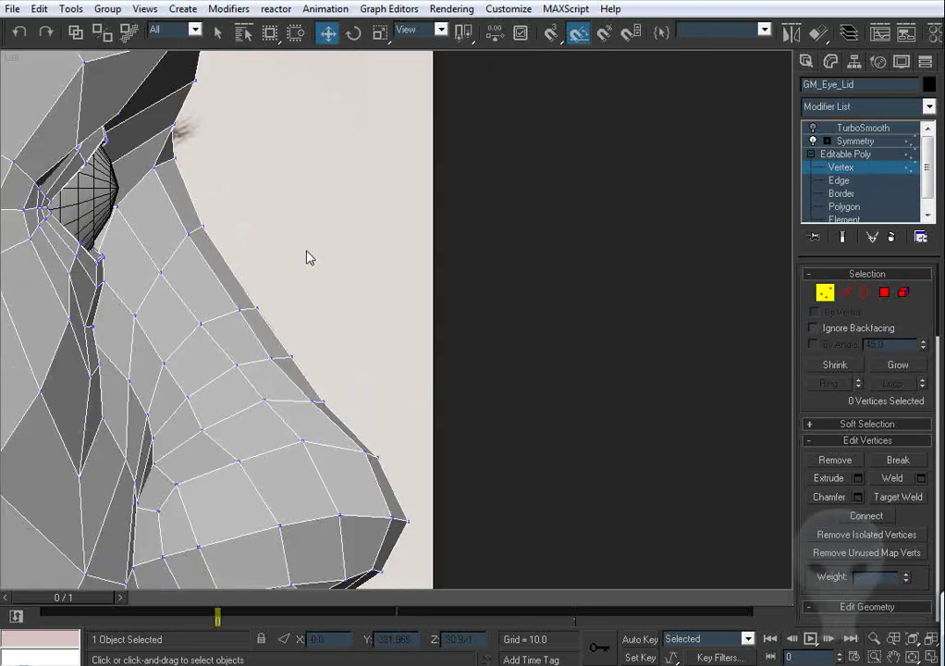
{"action": "middle_click_drag", "start_coordinate": [309, 258], "coordinate": [424, 337], "text": "alt"}
{"action": "scroll", "coordinate": [423, 338], "scroll_direction": "down", "scroll_amount": 3}
{"action": "left_click_drag", "start_coordinate": [393, 319], "coordinate": [361, 295]}
{"action": "middle_click_drag", "start_coordinate": [360, 295], "coordinate": [462, 353]}
{"action": "scroll", "coordinate": [462, 352], "scroll_direction": "up", "scroll_amount": 3}
{"action": "right_click", "coordinate": [460, 353]}
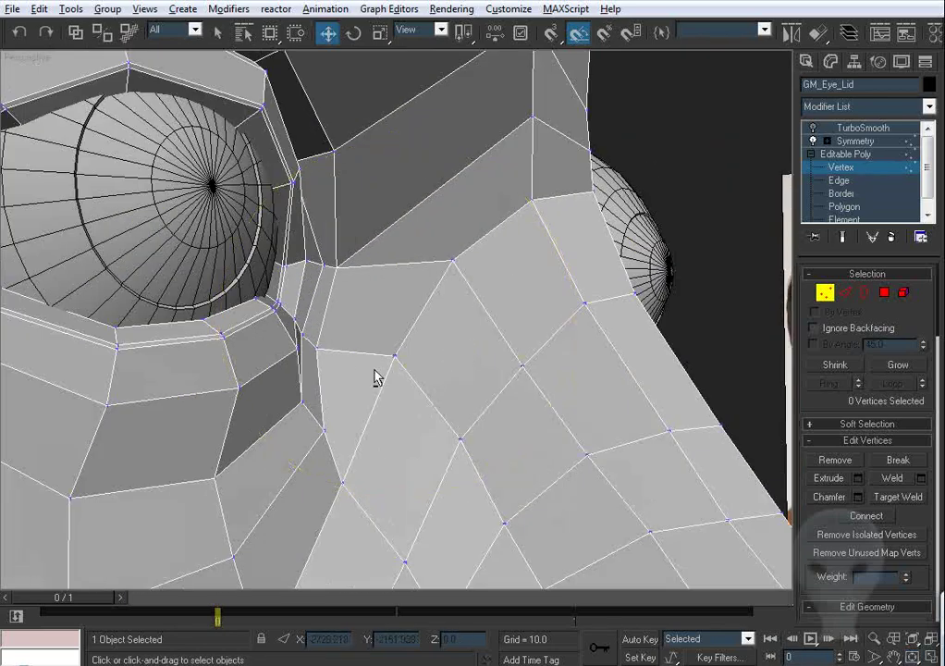
{"action": "middle_click_drag", "start_coordinate": [376, 377], "coordinate": [374, 335], "text": "alt"}
{"action": "left_click", "coordinate": [325, 330]}
{"action": "scroll", "coordinate": [372, 342], "scroll_direction": "up", "scroll_amount": 2}
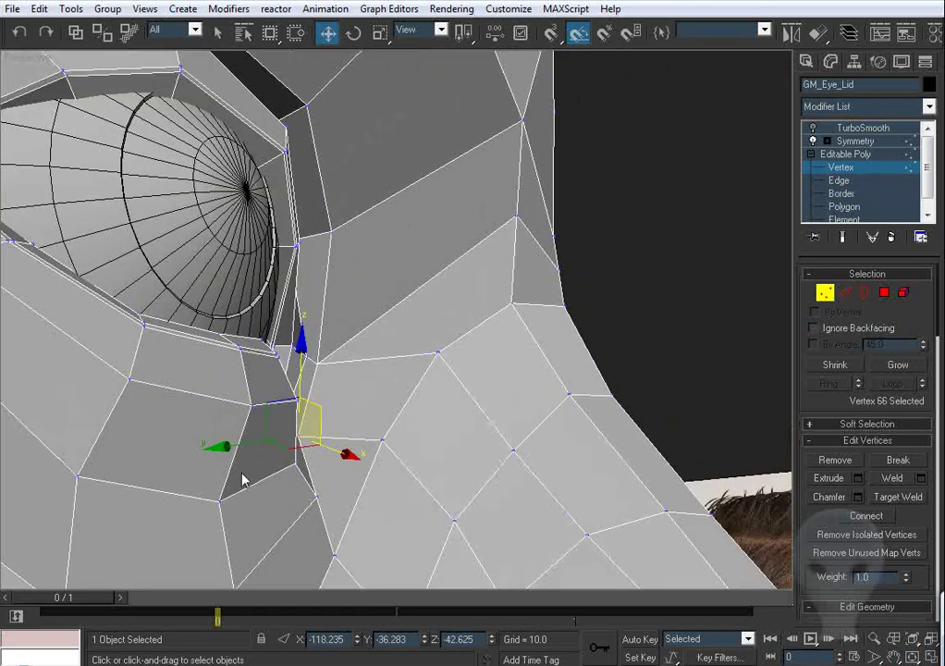
{"action": "left_click_drag", "start_coordinate": [240, 448], "coordinate": [277, 445]}
Step: Move the vertex beside the inner eye corner forward along Y and slightly up to even out the spacing toward the nose bridge
{"action": "left_click", "coordinate": [339, 372]}
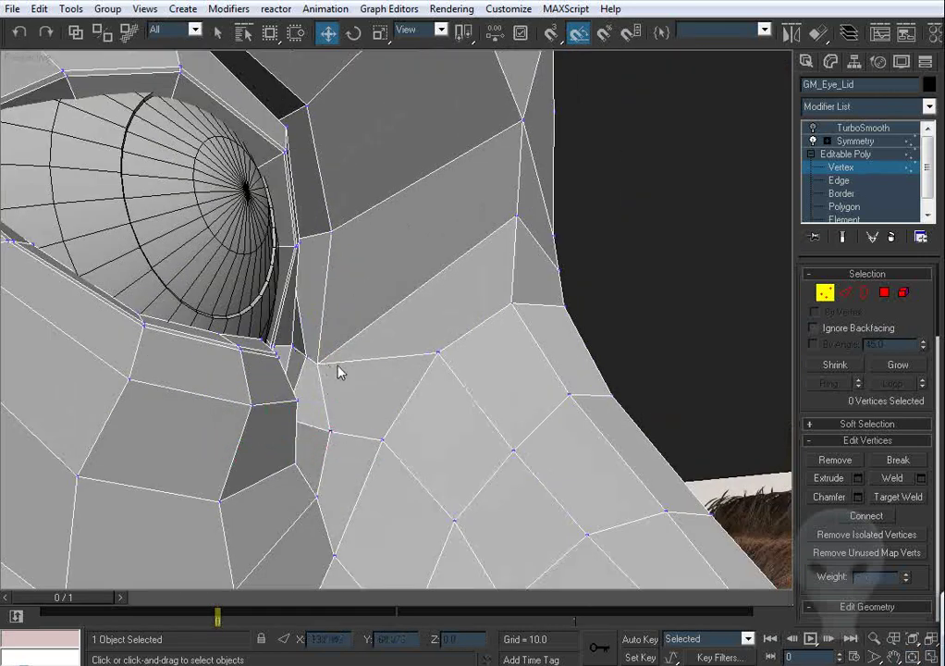
{"action": "left_click_drag", "start_coordinate": [319, 361], "coordinate": [375, 367]}
{"action": "middle_click_drag", "start_coordinate": [421, 363], "coordinate": [344, 388], "text": "alt"}
{"action": "scroll", "coordinate": [356, 384], "scroll_direction": "down", "scroll_amount": 3}
{"action": "scroll", "coordinate": [512, 303], "scroll_direction": "up", "scroll_amount": 2}
{"action": "middle_click_drag", "start_coordinate": [529, 305], "coordinate": [504, 340], "text": "alt"}
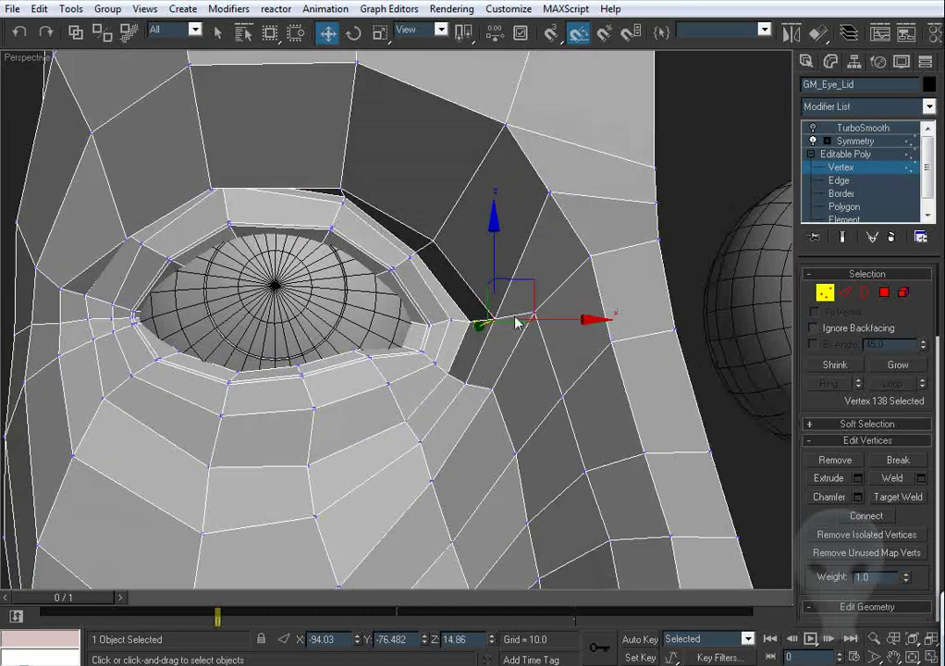
{"action": "left_click_drag", "start_coordinate": [531, 312], "coordinate": [524, 292]}
Step: Nudge the vertex just below the inner eye corner slightly downward to refine the corner's shape
{"action": "left_click", "coordinate": [491, 399]}
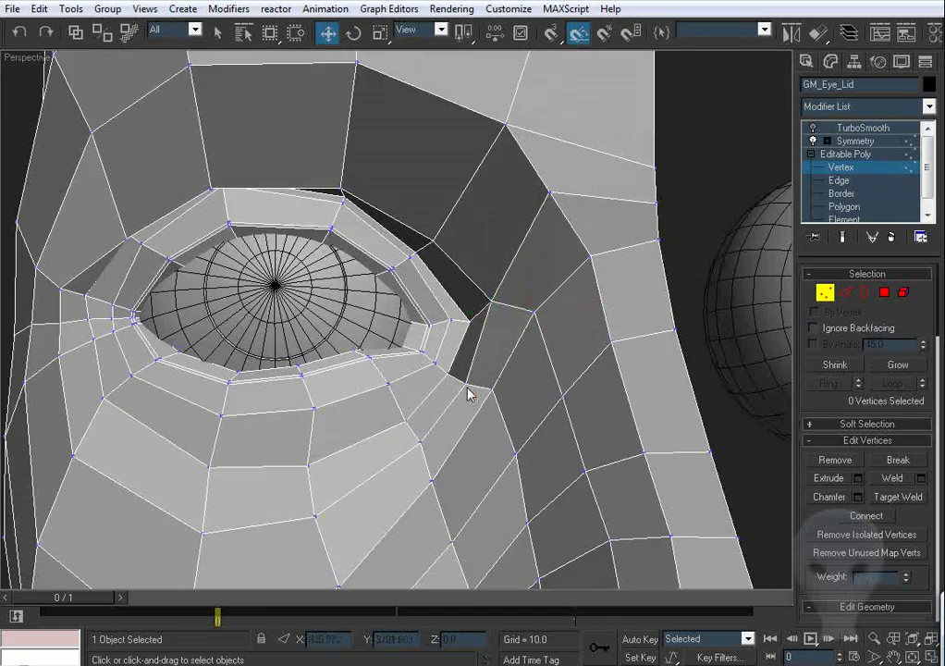
{"action": "mouse_move", "coordinate": [467, 386]}
{"action": "left_mouse_down"}
{"action": "mouse_move", "coordinate": [488, 389]}
{"action": "mouse_move", "coordinate": [489, 406]}
{"action": "mouse_move", "coordinate": [465, 394]}
{"action": "left_mouse_up"}
{"action": "left_click", "coordinate": [476, 416]}
{"action": "left_click", "coordinate": [475, 408]}
{"action": "left_click", "coordinate": [467, 376]}
{"action": "left_click", "coordinate": [486, 386]}
Step: In the left view, move the two nose-bridge vertices down about 25.5 units and slightly forward to match the profile photo
{"action": "middle_click_drag", "start_coordinate": [488, 388], "coordinate": [348, 288], "text": "alt"}
{"action": "key", "text": "l"}
{"action": "scroll", "coordinate": [331, 311], "scroll_direction": "up", "scroll_amount": 3}
{"action": "middle_click_drag", "start_coordinate": [320, 150], "coordinate": [451, 374]}
{"action": "scroll", "coordinate": [421, 372], "scroll_direction": "up", "scroll_amount": 2}
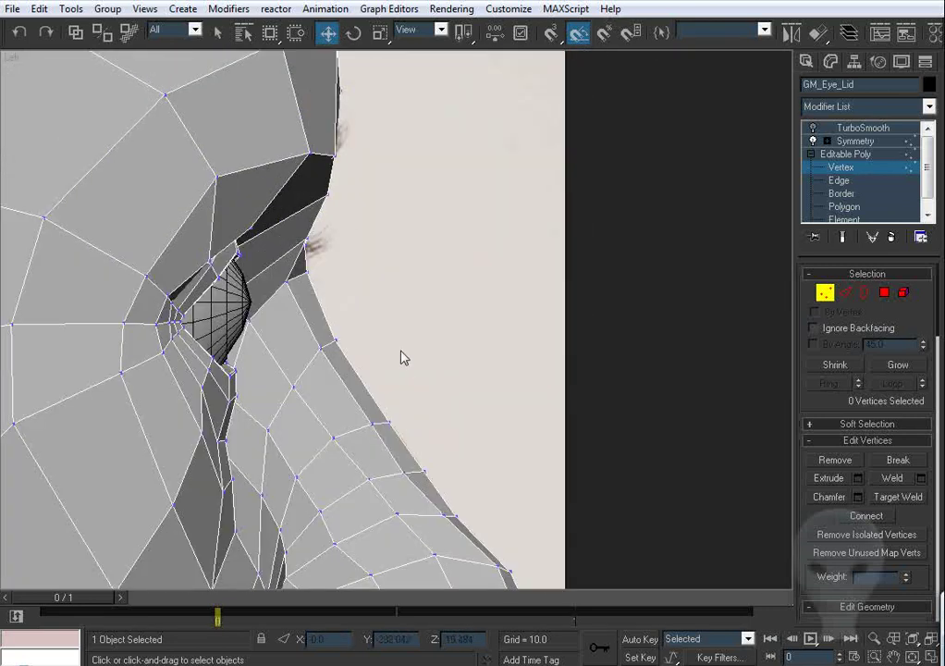
{"action": "middle_click_drag", "start_coordinate": [400, 351], "coordinate": [415, 378]}
{"action": "key", "text": "period"}
{"action": "scroll", "coordinate": [403, 361], "scroll_direction": "up", "scroll_amount": 3}
{"action": "left_click_drag", "start_coordinate": [331, 243], "coordinate": [196, 336]}
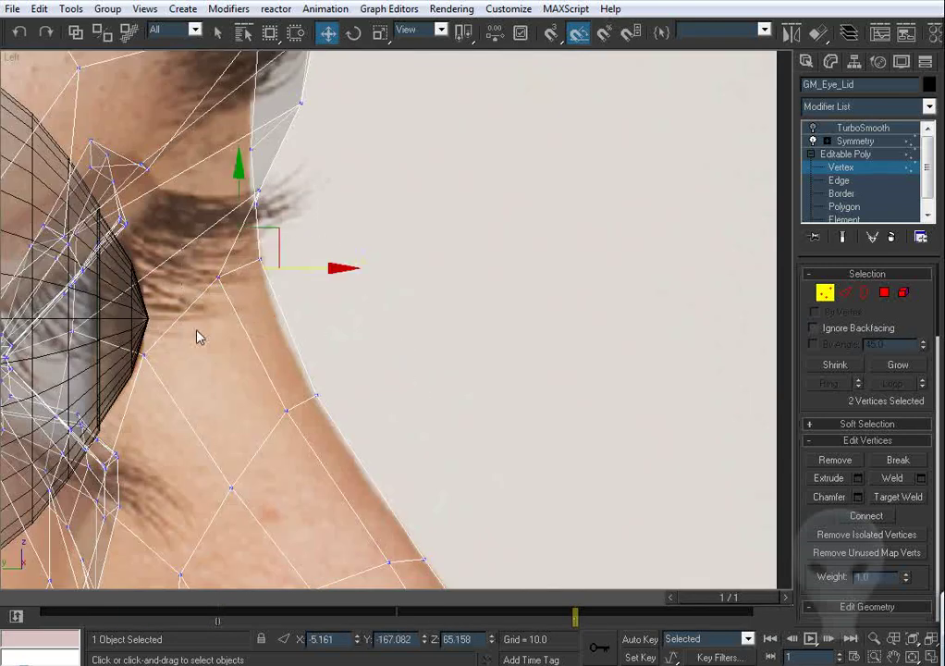
{"action": "key", "text": "comma"}
{"action": "key", "text": "period"}
{"action": "left_click_drag", "start_coordinate": [274, 264], "coordinate": [297, 308]}
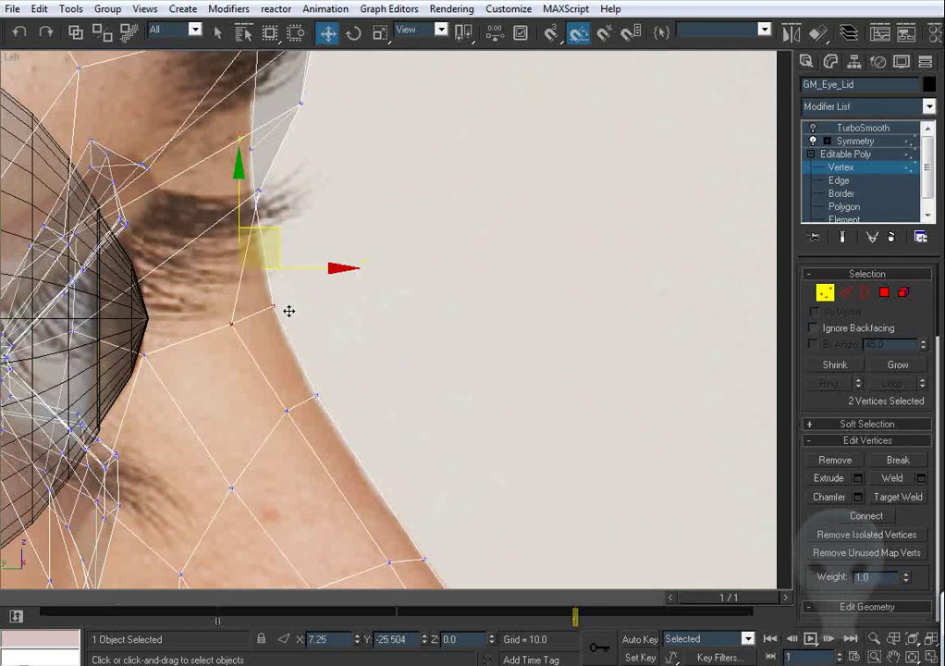
{"action": "key", "text": "comma"}
{"action": "key", "text": "period"}
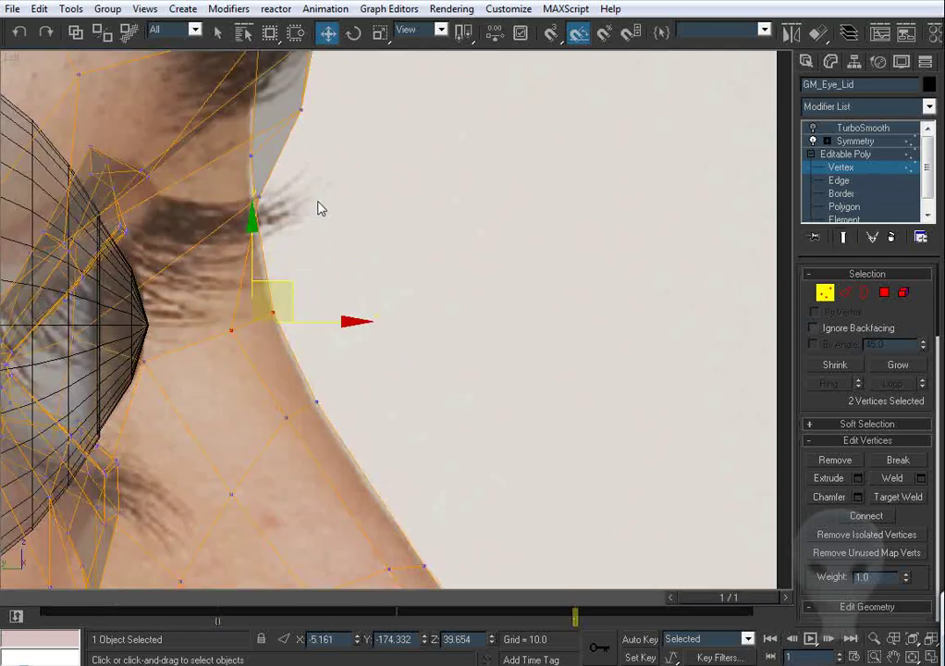
Step: Turn on the TurboSmooth result and compare the smoothed nose-bridge profile with the reference photo
{"action": "left_click", "coordinate": [814, 129]}
{"action": "scroll", "coordinate": [222, 223], "scroll_direction": "up", "scroll_amount": 3}
{"action": "middle_click_drag", "start_coordinate": [221, 220], "coordinate": [223, 246]}
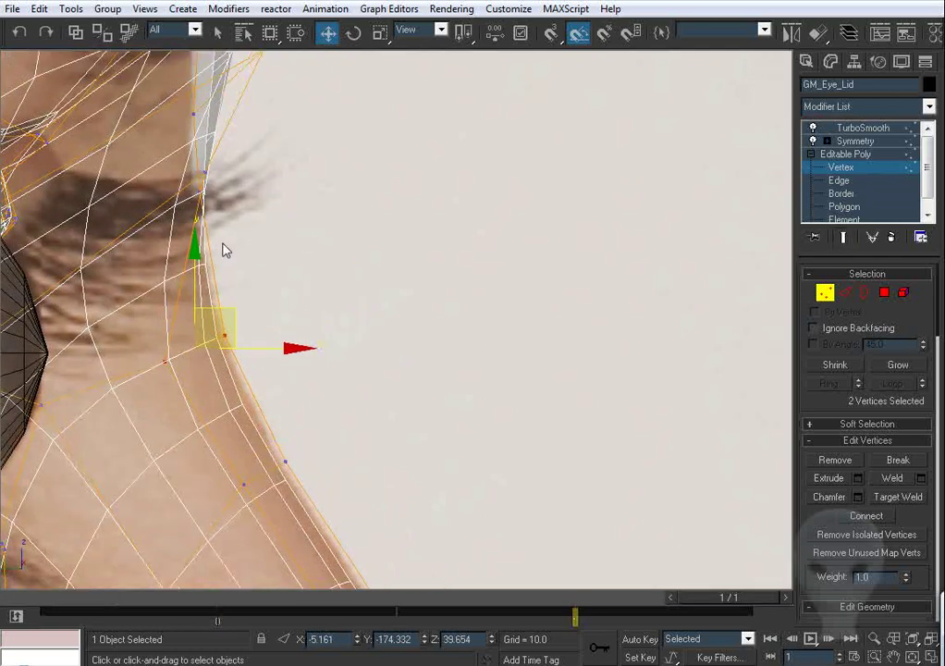
{"action": "key", "text": "comma"}
{"action": "key", "text": "period"}
Step: Move the profile vertex at the brow, just above the nose bridge, back and down to match the reference profile
{"action": "left_click", "coordinate": [206, 173]}
{"action": "key", "text": "comma"}
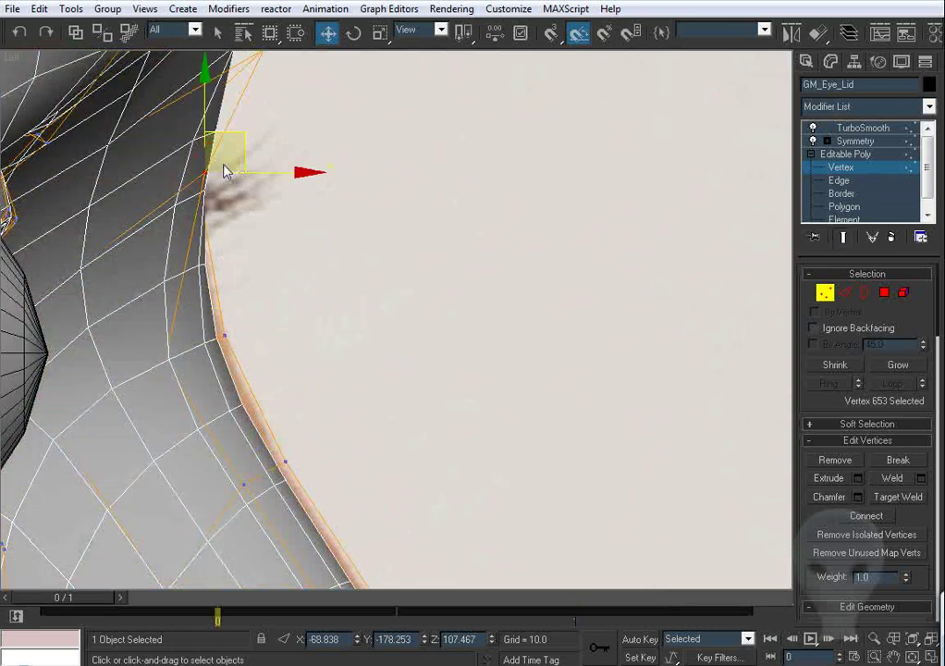
{"action": "key", "text": "period"}
{"action": "key", "text": "comma"}
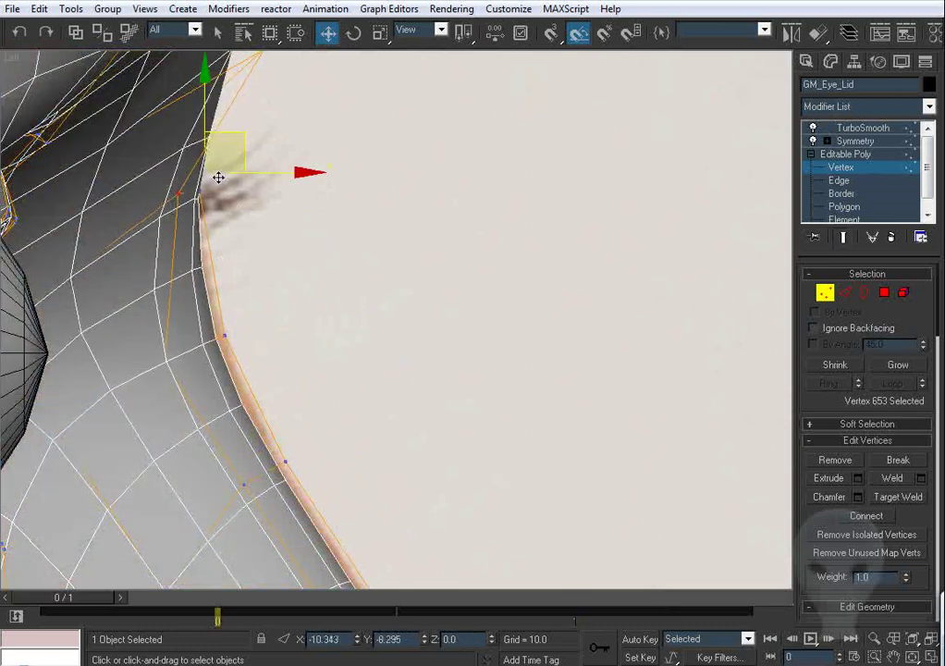
{"action": "key", "text": "period"}
{"action": "mouse_move", "coordinate": [220, 176]}
{"action": "left_mouse_down"}
{"action": "mouse_move", "coordinate": [191, 197]}
{"action": "mouse_move", "coordinate": [143, 207]}
{"action": "mouse_move", "coordinate": [225, 180]}
{"action": "left_mouse_up"}
{"action": "key", "text": "comma"}
{"action": "key", "text": "period"}
{"action": "key", "text": "comma"}
Step: Select the two nose-bridge vertices and check the smoothed brow and nose profile against the reference photo
{"action": "left_click_drag", "start_coordinate": [246, 340], "coordinate": [225, 347]}
{"action": "key", "text": "period"}
{"action": "key", "text": "comma"}
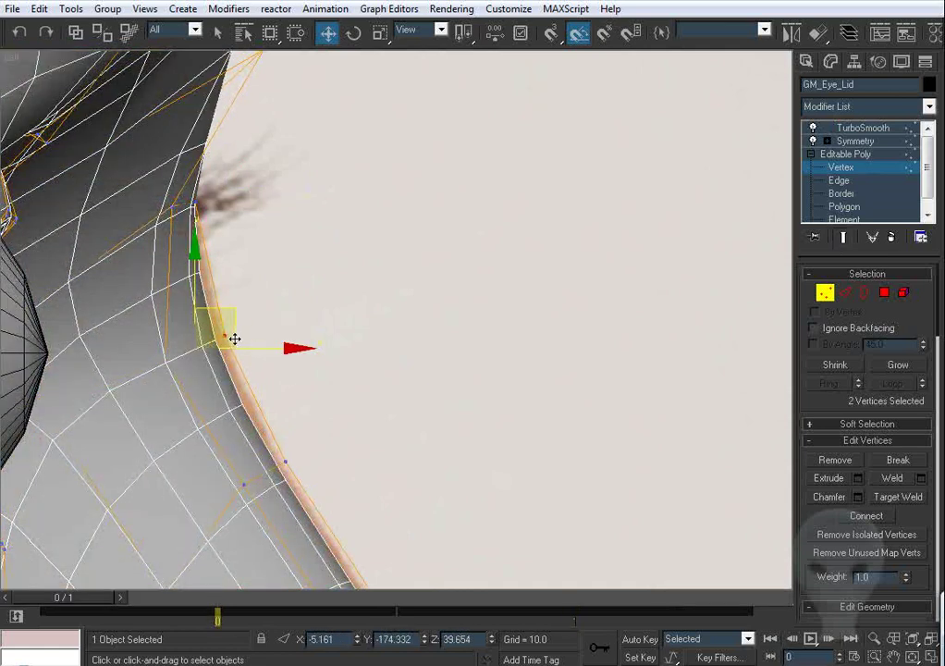
{"action": "key", "text": "period"}
{"action": "middle_click_drag", "start_coordinate": [249, 457], "coordinate": [385, 453]}
{"action": "key", "text": "comma"}
{"action": "middle_click_drag", "start_coordinate": [253, 249], "coordinate": [274, 273]}
{"action": "scroll", "coordinate": [292, 333], "scroll_direction": "down", "scroll_amount": 3}
{"action": "middle_click_drag", "start_coordinate": [291, 335], "coordinate": [598, 344]}
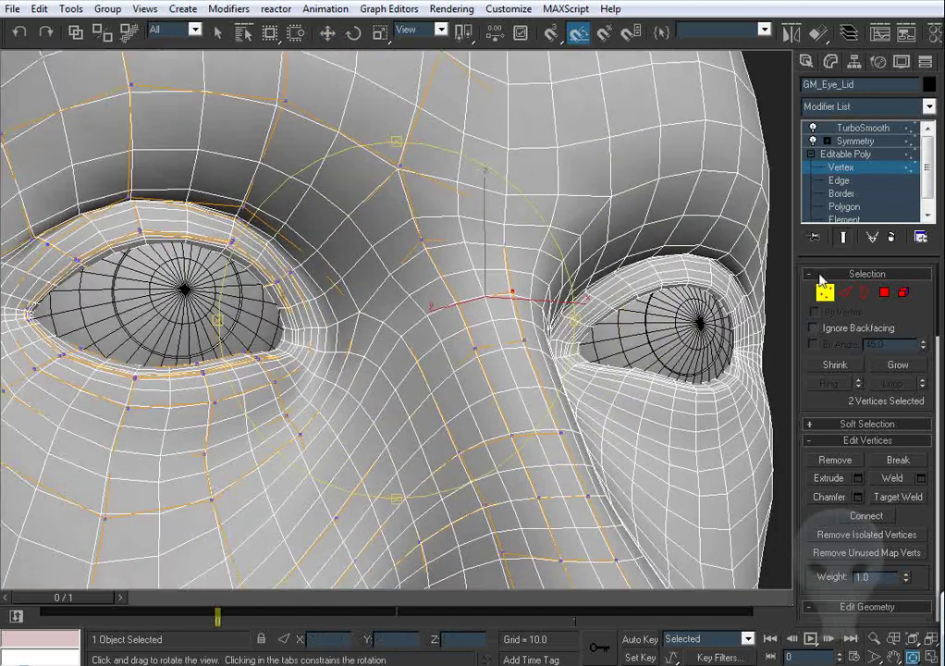
Step: Hide the wireframe edges and examine the smoothed nose and eye area from several angles in perspective
{"action": "key", "text": "F4"}
{"action": "left_click_drag", "start_coordinate": [396, 319], "coordinate": [333, 322]}
{"action": "middle_click_drag", "start_coordinate": [334, 321], "coordinate": [286, 346], "text": "alt"}
{"action": "left_click_drag", "start_coordinate": [287, 346], "coordinate": [324, 343]}
{"action": "scroll", "coordinate": [401, 345], "scroll_direction": "up", "scroll_amount": 8}
{"action": "middle_click_drag", "start_coordinate": [323, 343], "coordinate": [797, 298], "text": "alt"}
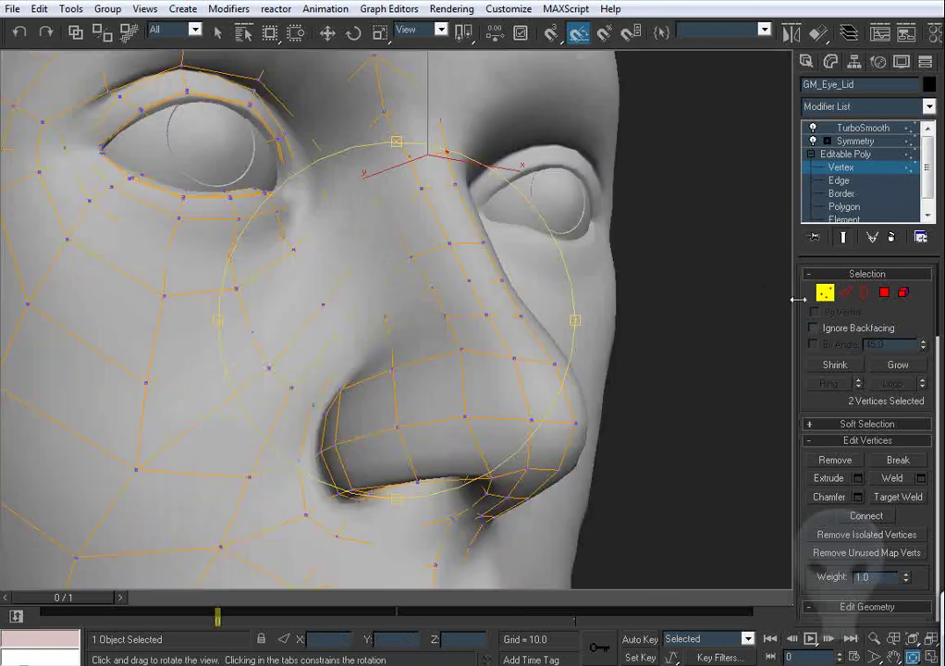
Step: Switch to the unsmoothed base mesh and move the vertex beside the inner eye corner slightly up toward the brow
{"action": "left_click", "coordinate": [842, 239]}
{"action": "middle_click_drag", "start_coordinate": [842, 242], "coordinate": [316, 247], "text": "alt"}
{"action": "key", "text": "w"}
{"action": "left_click", "coordinate": [317, 231]}
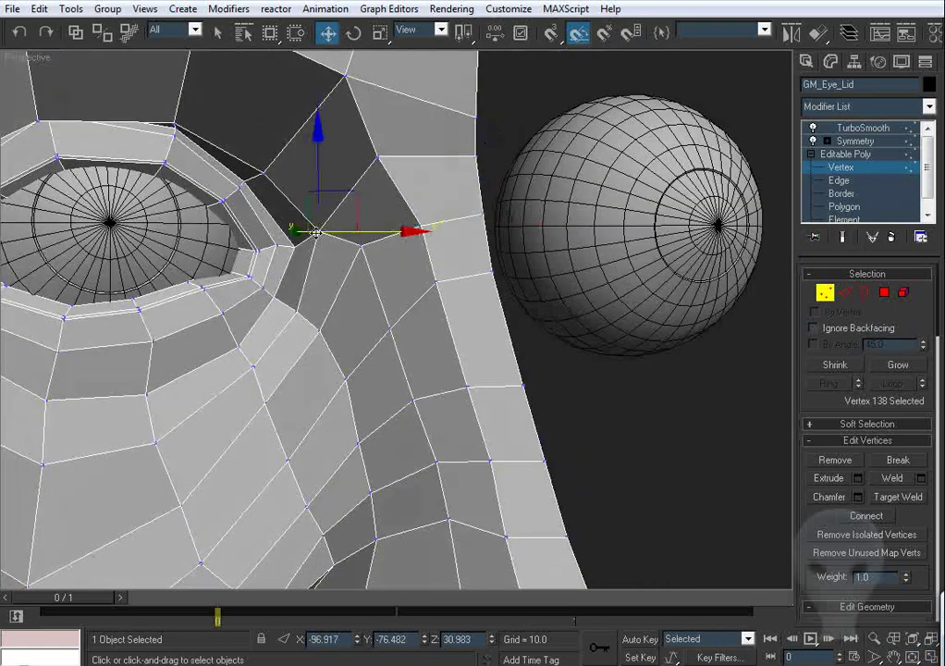
{"action": "left_click", "coordinate": [365, 219]}
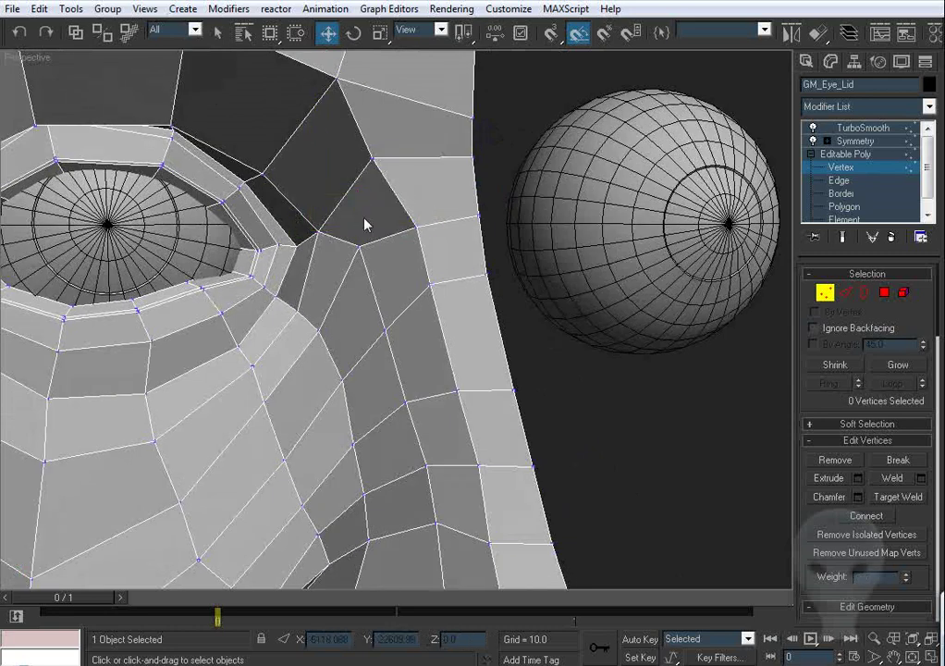
{"action": "key", "text": "ctrl+z"}
{"action": "left_click_drag", "start_coordinate": [355, 210], "coordinate": [364, 194]}
Step: Lower the neighbouring vertex between the inner eye corner and the nose bridge to even out the polygons
{"action": "left_click", "coordinate": [362, 281]}
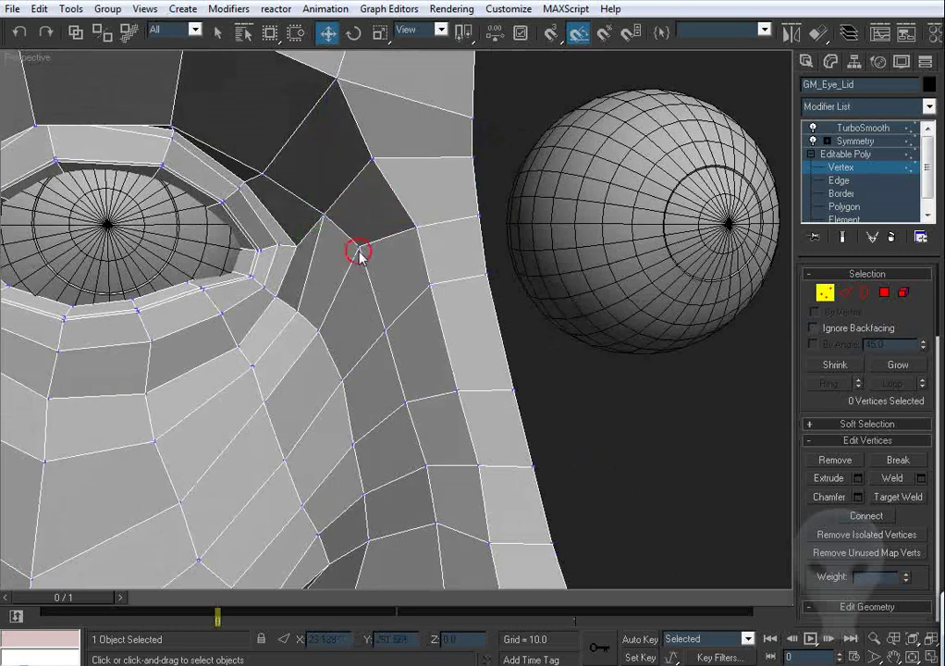
{"action": "left_click_drag", "start_coordinate": [358, 250], "coordinate": [359, 270]}
{"action": "left_click", "coordinate": [486, 238]}
{"action": "middle_click_drag", "start_coordinate": [486, 238], "coordinate": [472, 240], "text": "alt"}
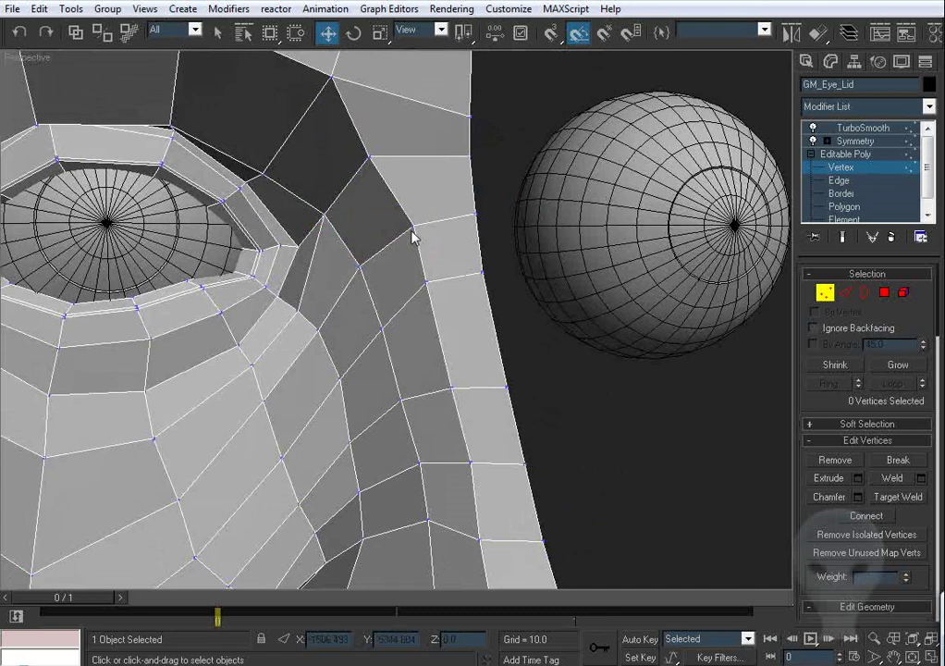
Step: Raise the centre-line vertex between the brows along Z and shift the inner brow vertex outward and slightly up
{"action": "left_click", "coordinate": [412, 227]}
{"action": "middle_click_drag", "start_coordinate": [359, 152], "coordinate": [438, 232], "text": "alt"}
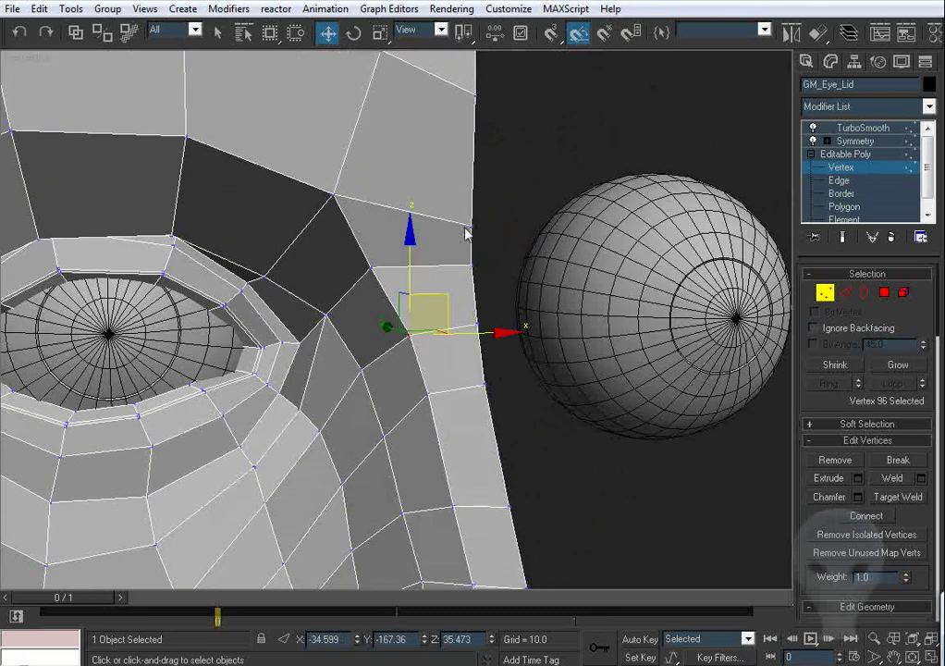
{"action": "left_click", "coordinate": [471, 226]}
{"action": "left_click_drag", "start_coordinate": [471, 162], "coordinate": [472, 146]}
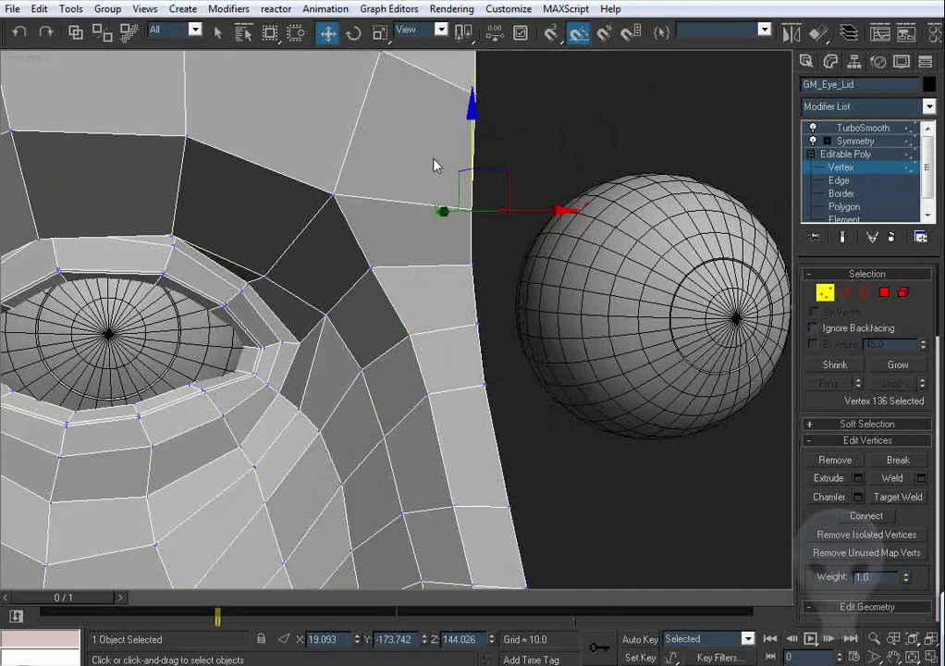
{"action": "left_click", "coordinate": [333, 198]}
{"action": "middle_click_drag", "start_coordinate": [342, 215], "coordinate": [395, 211], "text": "alt"}
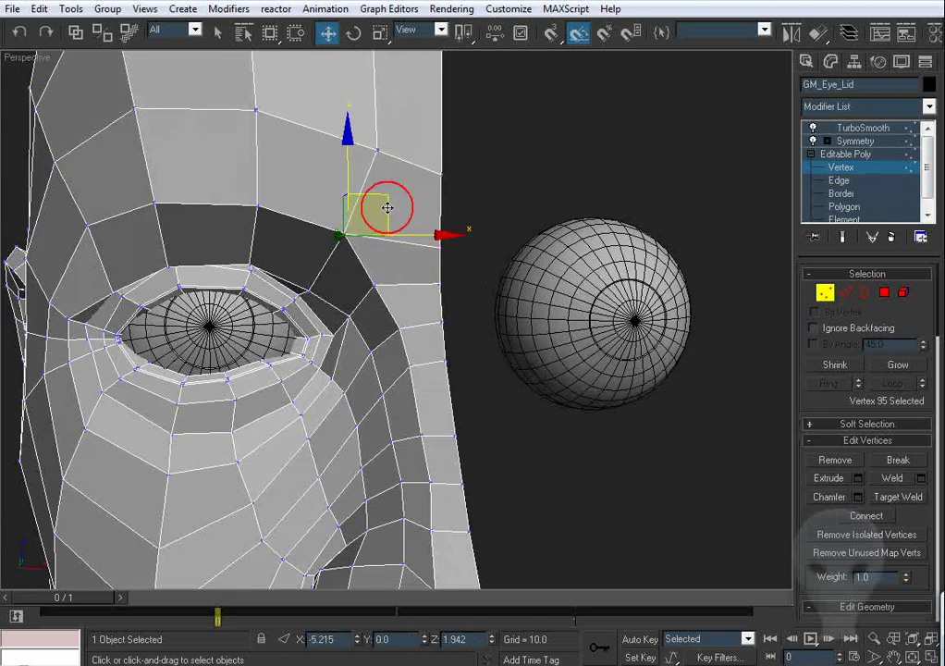
{"action": "left_click_drag", "start_coordinate": [386, 207], "coordinate": [381, 204]}
Step: Examine the cheek, nostril and mouth topology of the base mesh from several angles
{"action": "middle_click_drag", "start_coordinate": [337, 407], "coordinate": [333, 266]}
{"action": "scroll", "coordinate": [330, 314], "scroll_direction": "down", "scroll_amount": 5}
{"action": "scroll", "coordinate": [329, 344], "scroll_direction": "up", "scroll_amount": 2}
{"action": "middle_click_drag", "start_coordinate": [316, 356], "coordinate": [361, 370], "text": "alt"}
{"action": "middle_click_drag", "start_coordinate": [361, 370], "coordinate": [432, 268]}
{"action": "scroll", "coordinate": [433, 268], "scroll_direction": "up", "scroll_amount": 4}
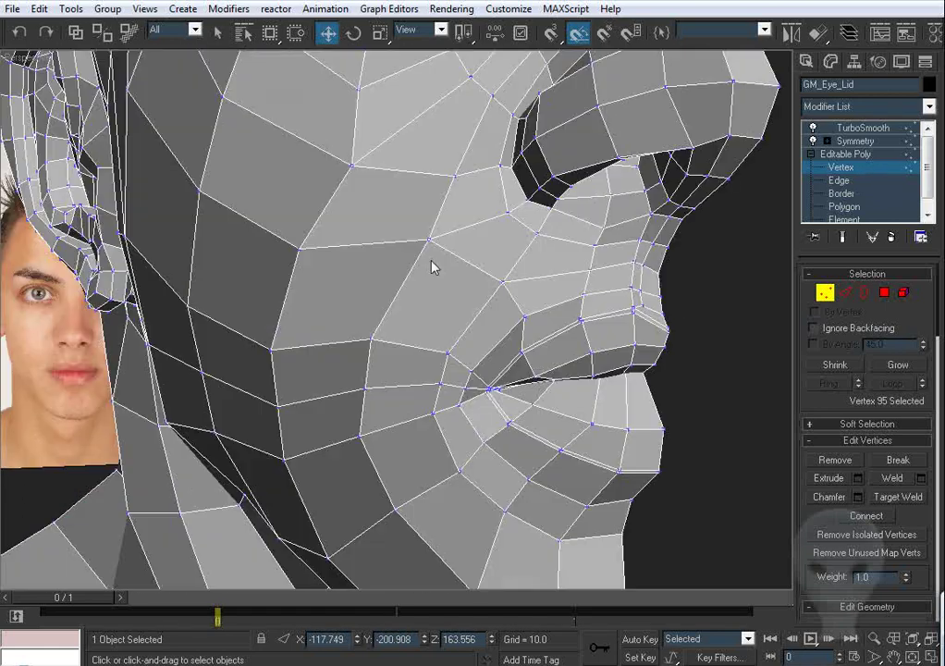
{"action": "scroll", "coordinate": [430, 277], "scroll_direction": "down", "scroll_amount": 6}
{"action": "middle_click_drag", "start_coordinate": [356, 290], "coordinate": [361, 246], "text": "alt"}
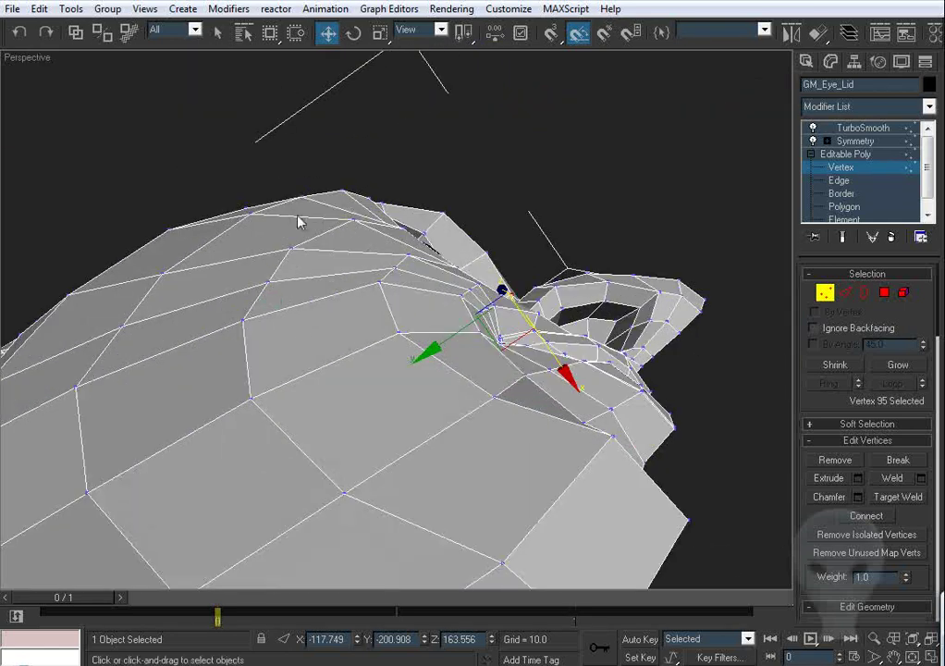
{"action": "middle_click_drag", "start_coordinate": [300, 217], "coordinate": [425, 215], "text": "alt"}
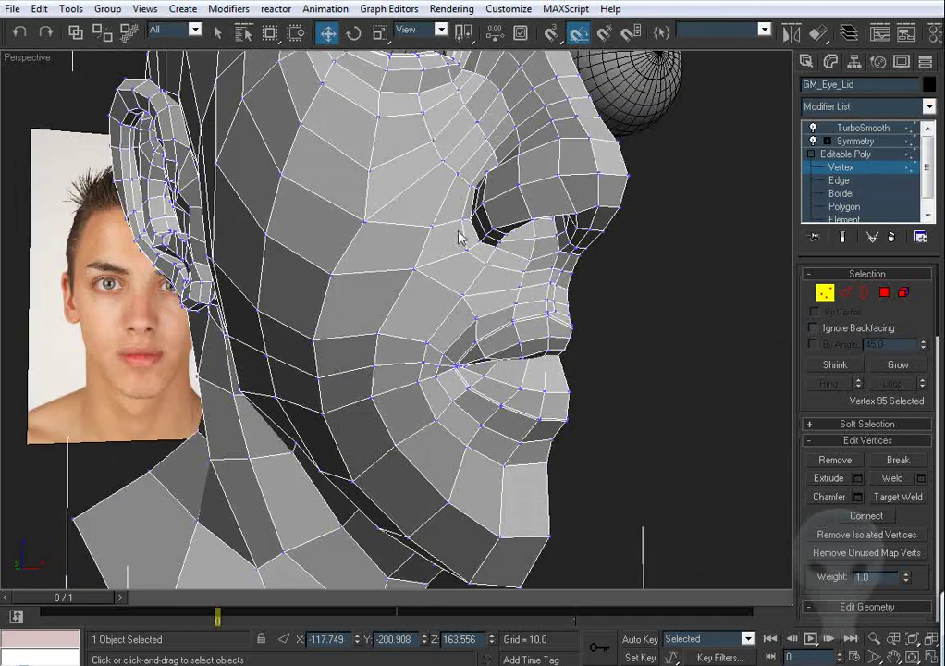
{"action": "middle_click_drag", "start_coordinate": [444, 229], "coordinate": [411, 231], "text": "alt"}
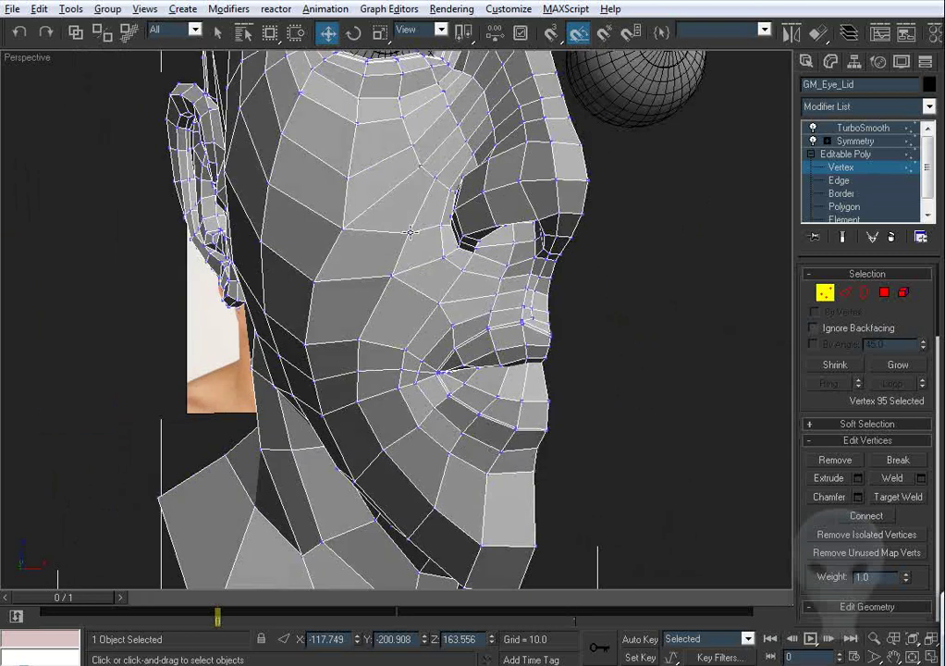
Step: In the front view, move the cheek vertex at nostril height inward toward the nose and slightly up
{"action": "left_click", "coordinate": [347, 230]}
{"action": "key", "text": "f"}
{"action": "key", "text": "z"}
{"action": "scroll", "coordinate": [409, 233], "scroll_direction": "down", "scroll_amount": 3}
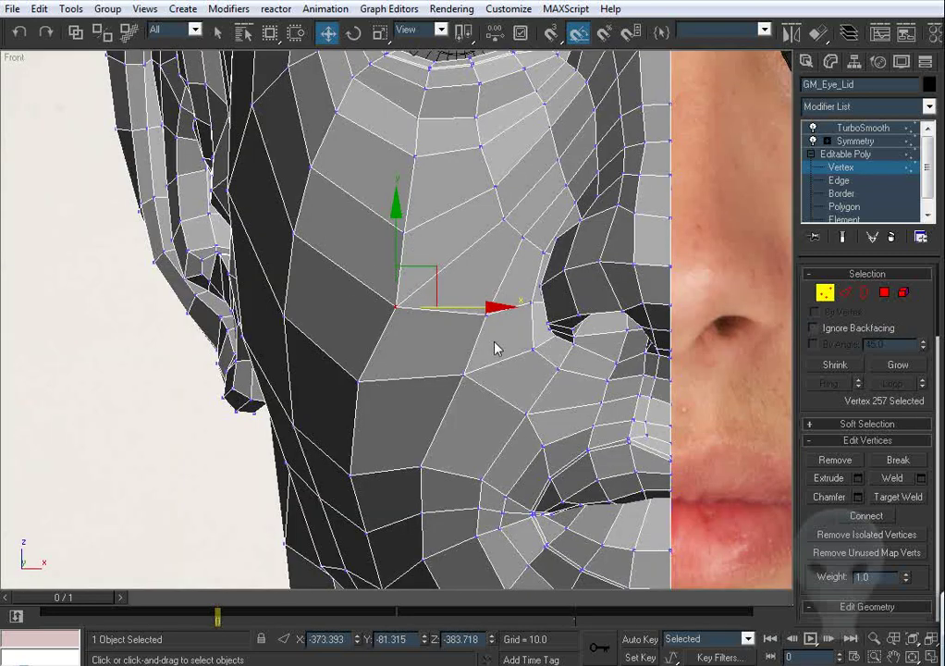
{"action": "left_click_drag", "start_coordinate": [442, 289], "coordinate": [477, 283]}
Step: Shift the vertex beside the nostril and the two cheek vertices below it inward to even out the edge flow
{"action": "left_click", "coordinate": [496, 309]}
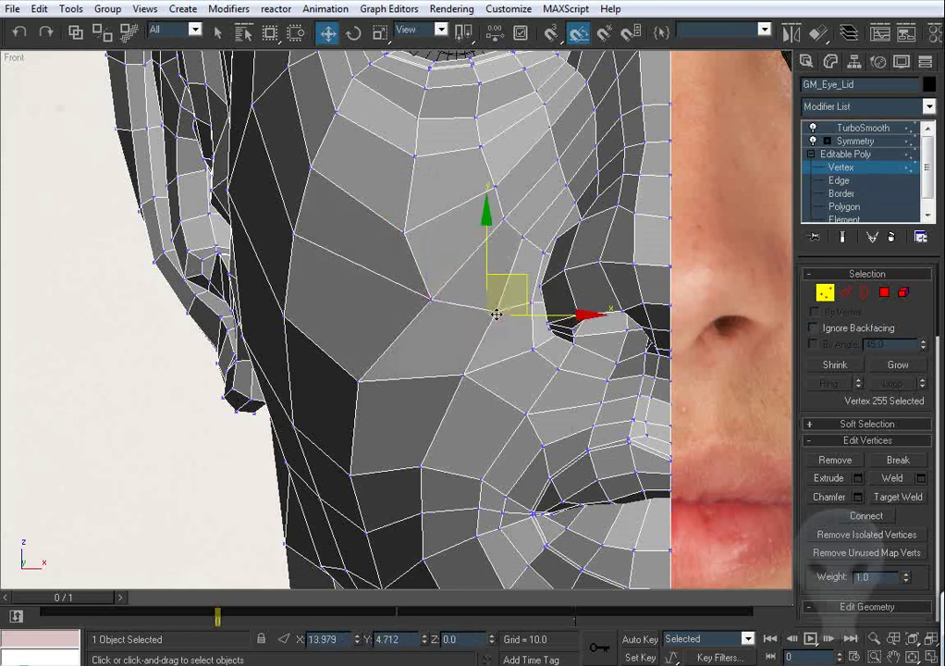
{"action": "left_click_drag", "start_coordinate": [465, 375], "coordinate": [491, 372]}
{"action": "left_click", "coordinate": [408, 365]}
{"action": "middle_click_drag", "start_coordinate": [342, 402], "coordinate": [342, 381]}
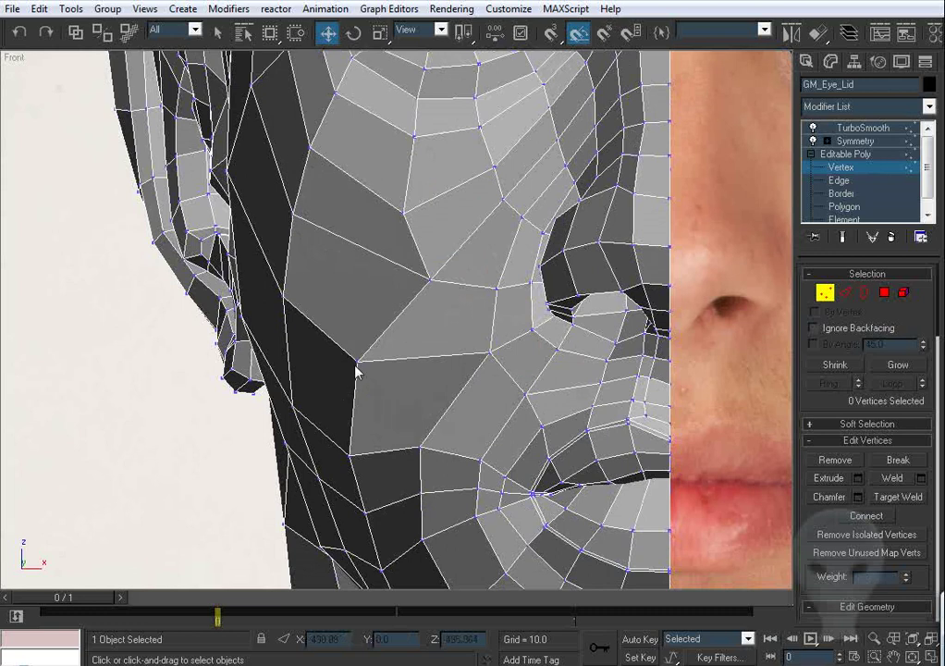
{"action": "left_click", "coordinate": [358, 362]}
{"action": "left_click_drag", "start_coordinate": [408, 351], "coordinate": [410, 351]}
Step: Move the two cheek vertices above and outside the mouth corner inward toward the mouth
{"action": "middle_click_drag", "start_coordinate": [409, 469], "coordinate": [408, 442]}
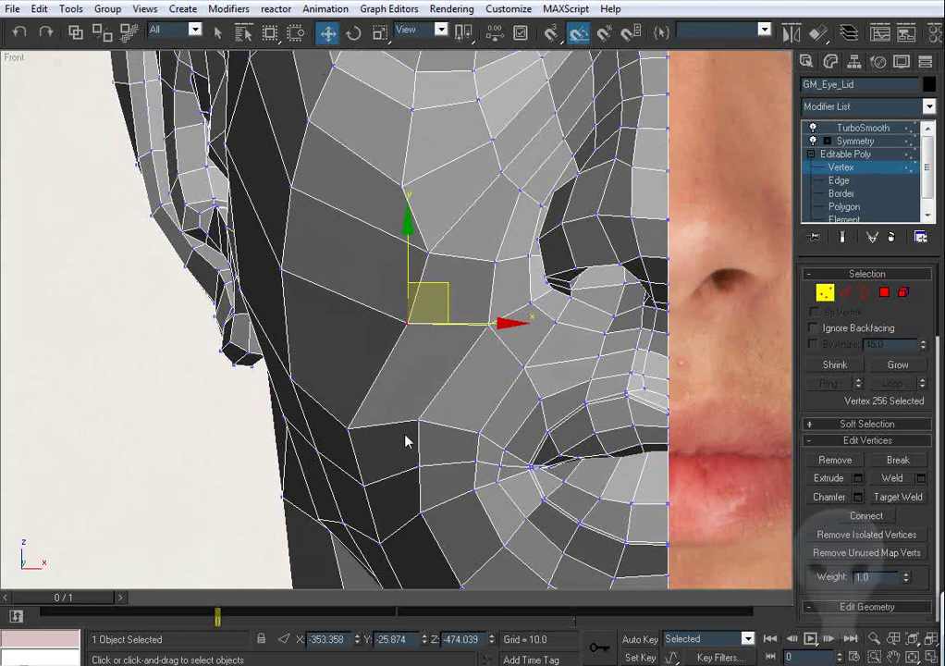
{"action": "left_click_drag", "start_coordinate": [351, 428], "coordinate": [376, 414]}
{"action": "left_click", "coordinate": [491, 411]}
{"action": "middle_click_drag", "start_coordinate": [491, 412], "coordinate": [441, 375]}
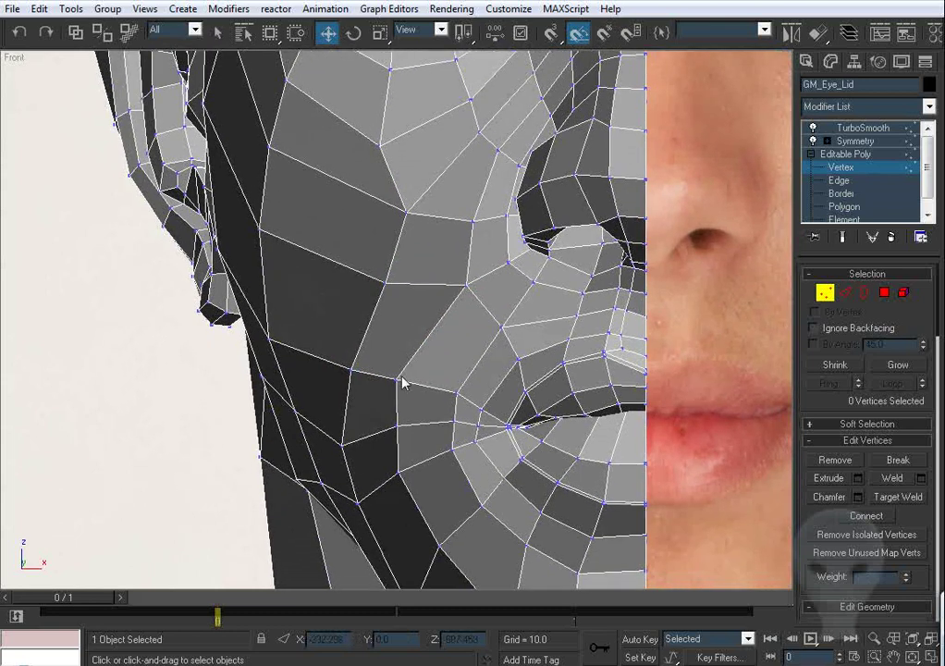
{"action": "left_click_drag", "start_coordinate": [403, 381], "coordinate": [430, 377]}
Step: Lower the smile-line vertex below the nostril slightly and adjust the adjacent vertex above the upper lip
{"action": "left_click", "coordinate": [433, 217]}
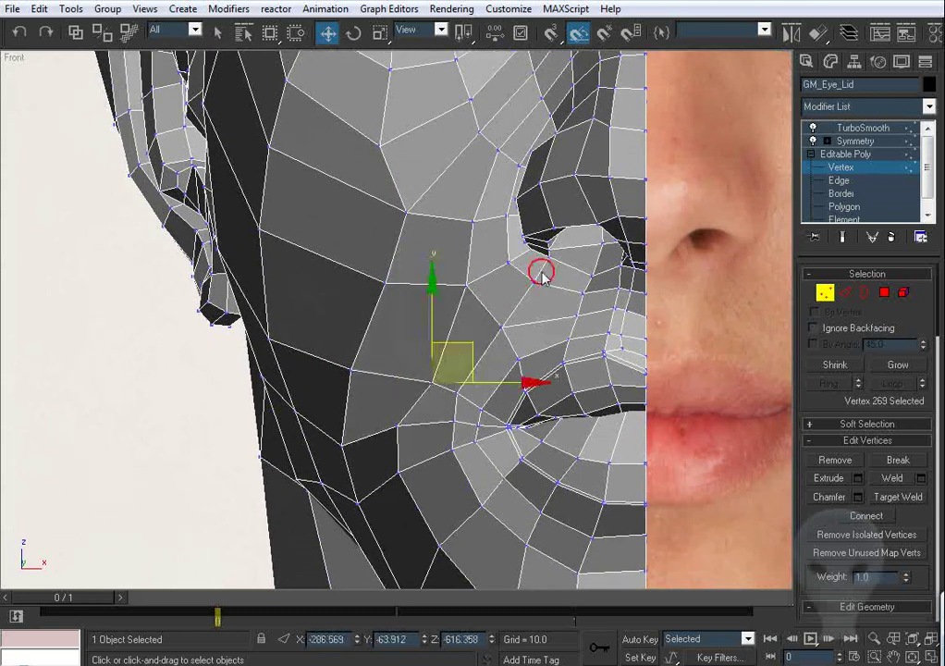
{"action": "left_click", "coordinate": [474, 295]}
{"action": "left_click", "coordinate": [497, 333]}
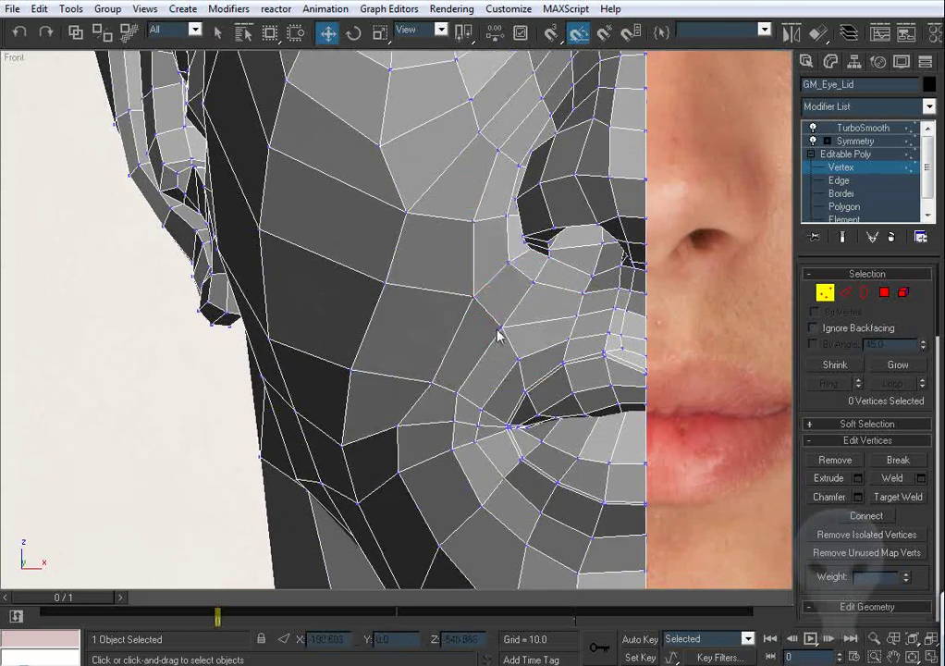
{"action": "left_click", "coordinate": [502, 324]}
{"action": "middle_click_drag", "start_coordinate": [453, 378], "coordinate": [436, 347]}
{"action": "scroll", "coordinate": [436, 347], "scroll_direction": "up", "scroll_amount": 5}
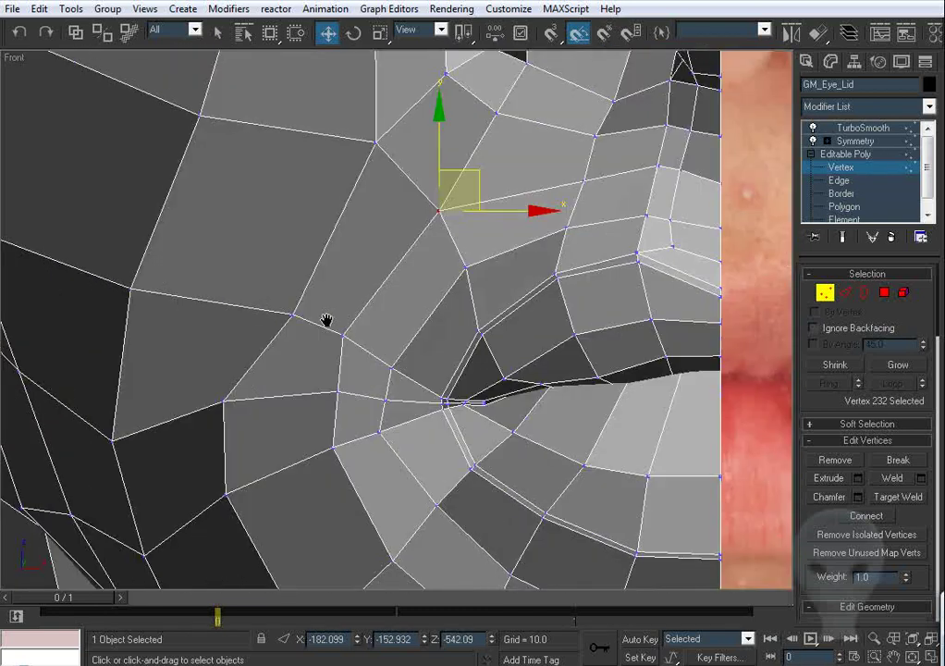
Step: Move the three vertices running from the cheek to the mouth corner up and slightly inward to smooth the mouth loops
{"action": "left_click", "coordinate": [301, 297]}
{"action": "left_click", "coordinate": [328, 360]}
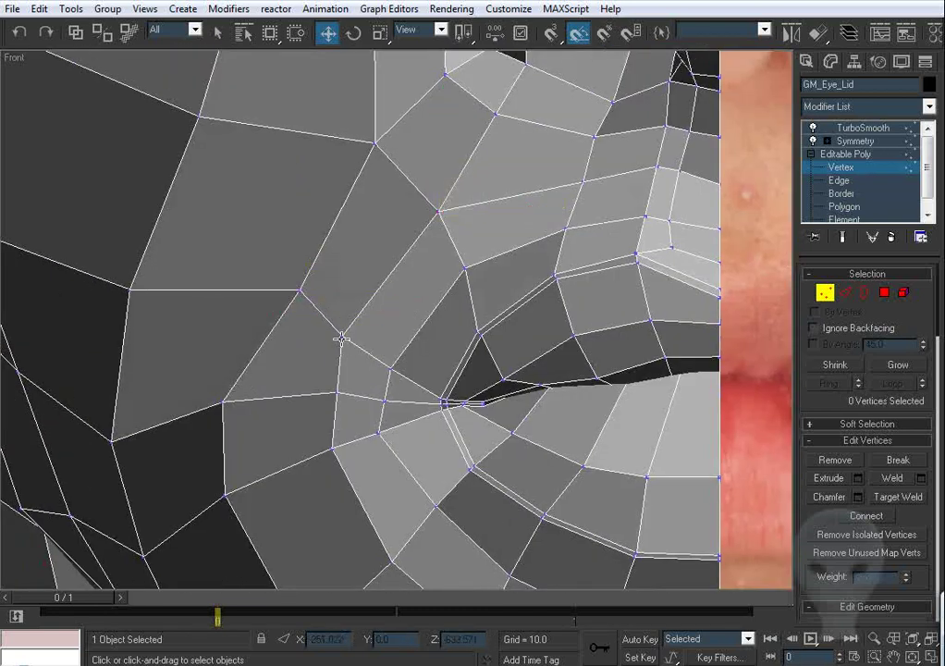
{"action": "left_click_drag", "start_coordinate": [341, 339], "coordinate": [355, 313]}
{"action": "left_click", "coordinate": [374, 414]}
{"action": "left_click_drag", "start_coordinate": [391, 369], "coordinate": [403, 357]}
{"action": "left_click", "coordinate": [344, 370]}
Step: Move the three vertices of the cheek column between the nostril and mouth level inward to space the polygons evenly
{"action": "scroll", "coordinate": [270, 369], "scroll_direction": "down", "scroll_amount": 2}
{"action": "middle_click_drag", "start_coordinate": [270, 367], "coordinate": [293, 472]}
{"action": "scroll", "coordinate": [293, 476], "scroll_direction": "down", "scroll_amount": 2}
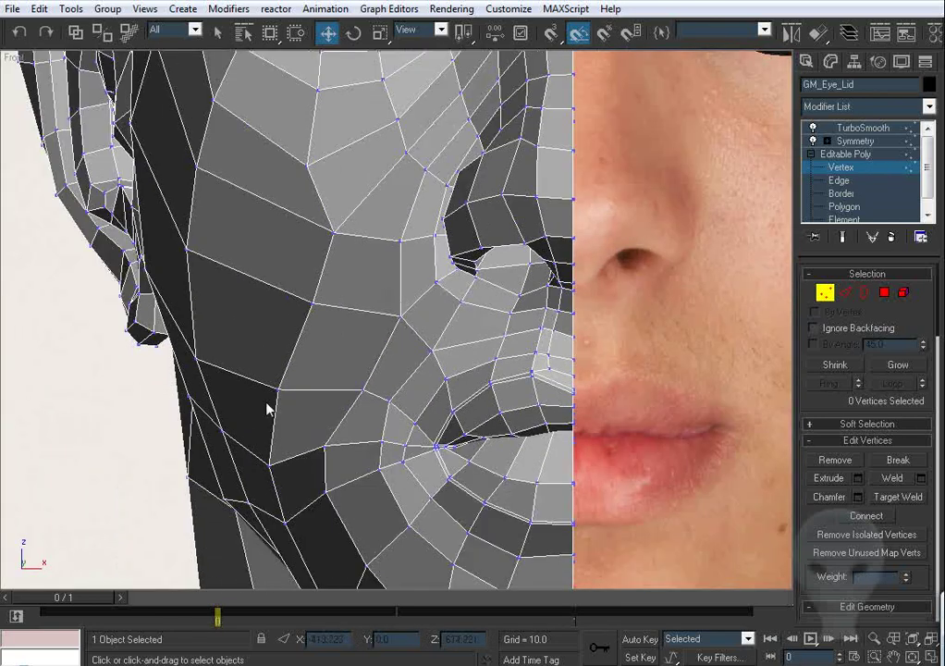
{"action": "left_click", "coordinate": [280, 389]}
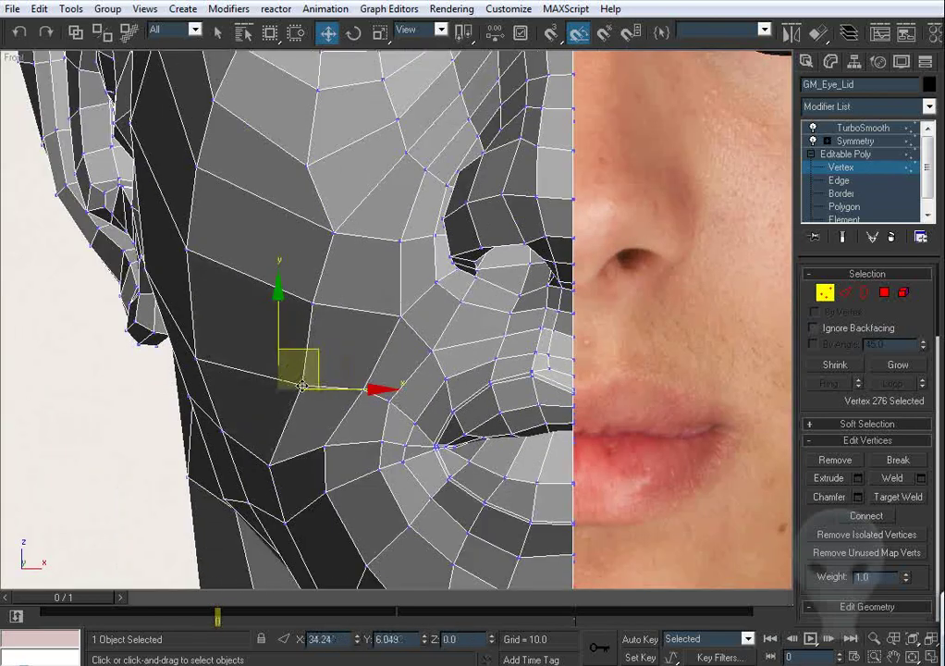
{"action": "left_click", "coordinate": [253, 395]}
{"action": "left_click_drag", "start_coordinate": [314, 302], "coordinate": [326, 308]}
{"action": "middle_click_drag", "start_coordinate": [338, 364], "coordinate": [342, 389]}
{"action": "left_click", "coordinate": [341, 347]}
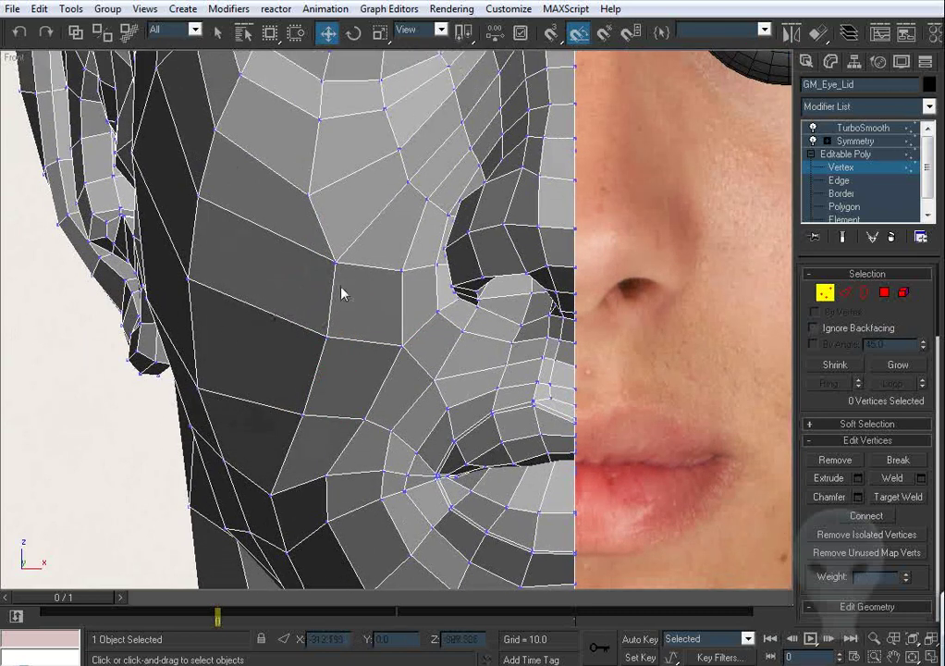
{"action": "left_click_drag", "start_coordinate": [336, 261], "coordinate": [355, 266]}
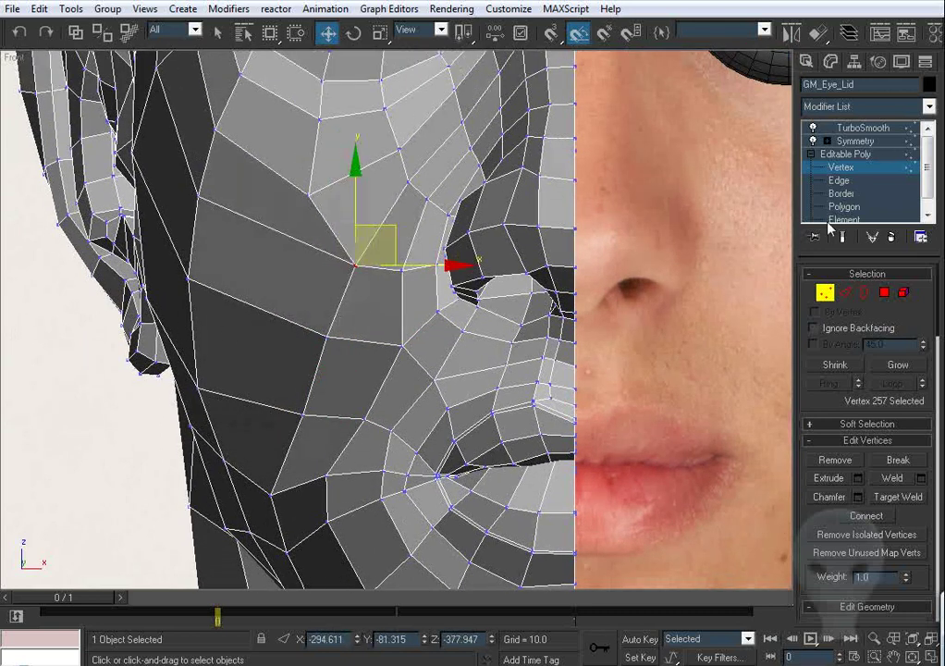
Step: Remove the diagonal cheek edge running from below the eye to the vertex beside the nostril
{"action": "left_click", "coordinate": [847, 296]}
{"action": "left_click", "coordinate": [341, 248]}
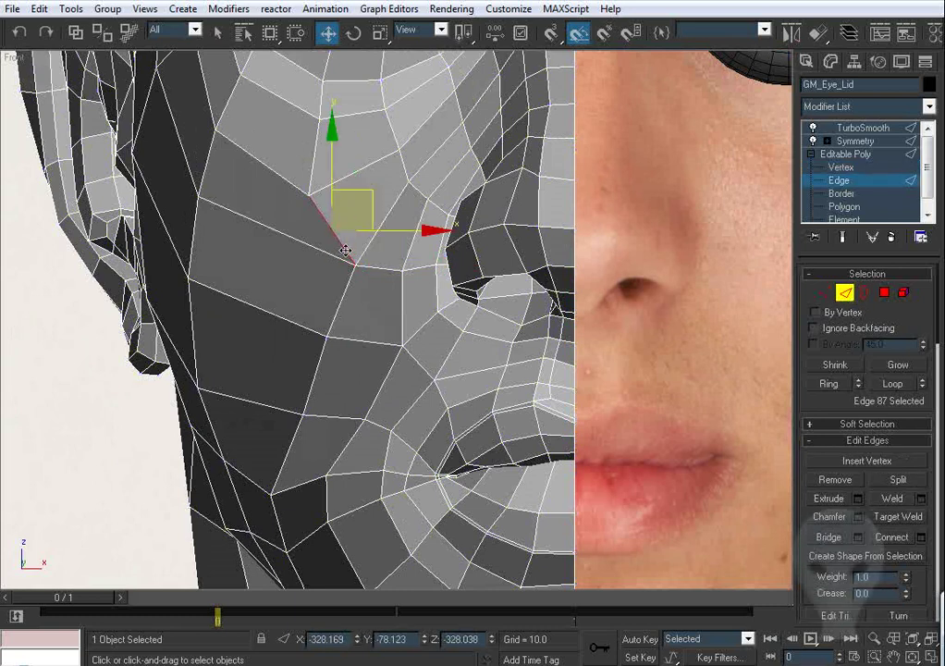
{"action": "key", "text": "BackSpace"}
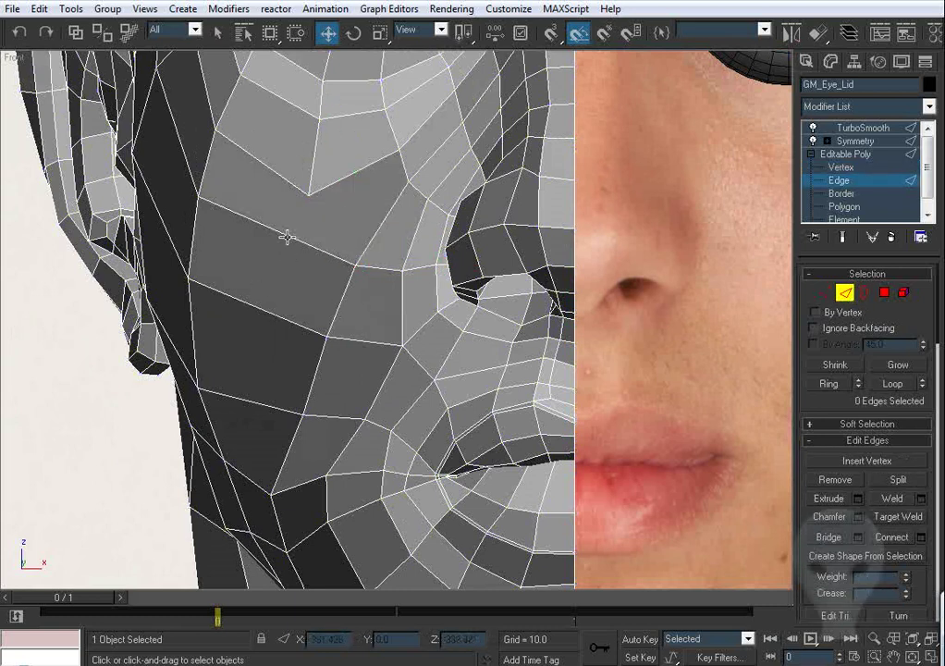
{"action": "left_click", "coordinate": [287, 238]}
{"action": "middle_click_drag", "start_coordinate": [316, 347], "coordinate": [318, 338]}
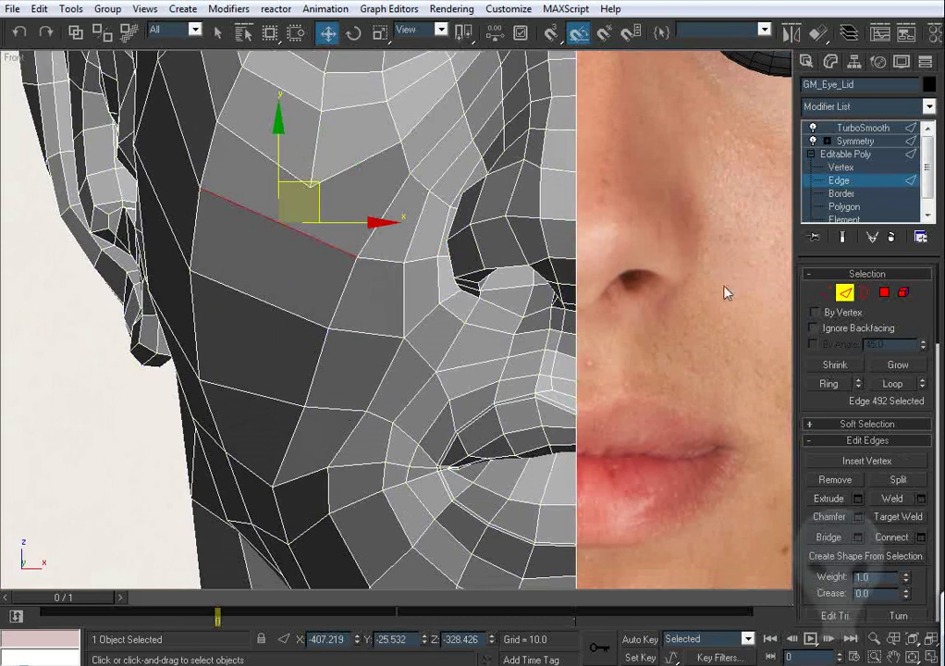
Step: Move the two outer mouth-loop vertices level with and just below the mouth corner inward toward the lips
{"action": "left_click", "coordinate": [826, 293]}
{"action": "left_click", "coordinate": [598, 319]}
{"action": "middle_click_drag", "start_coordinate": [372, 361], "coordinate": [375, 248]}
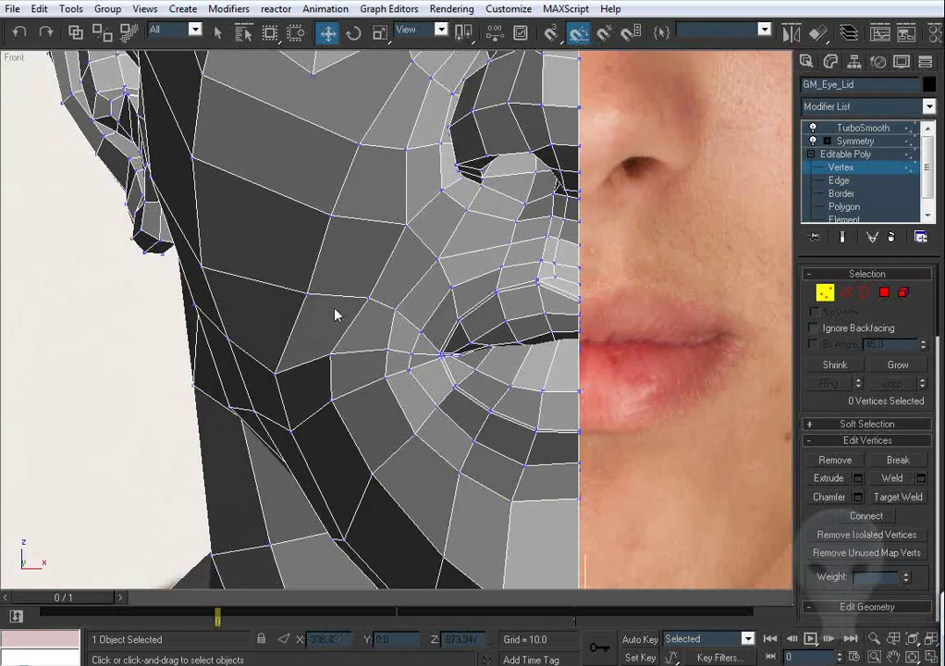
{"action": "left_click", "coordinate": [331, 353]}
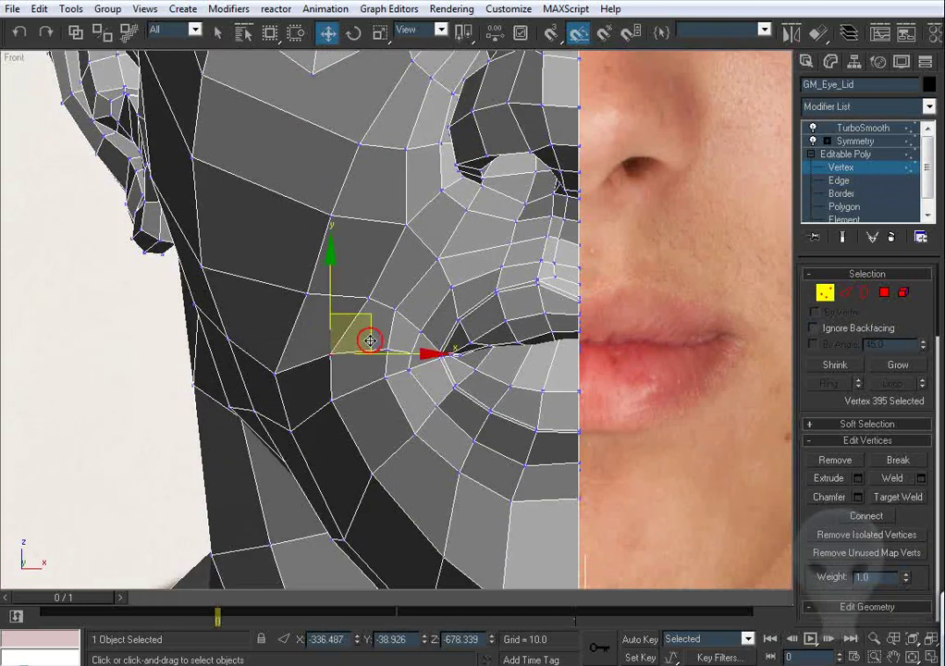
{"action": "left_click_drag", "start_coordinate": [369, 340], "coordinate": [388, 341]}
{"action": "left_click_drag", "start_coordinate": [330, 403], "coordinate": [356, 403]}
{"action": "left_click", "coordinate": [389, 435]}
Step: Shift the outer loop vertex below the mouth corner slightly inward and raise the next loop vertex toward the chin
{"action": "middle_click_drag", "start_coordinate": [373, 501], "coordinate": [364, 353]}
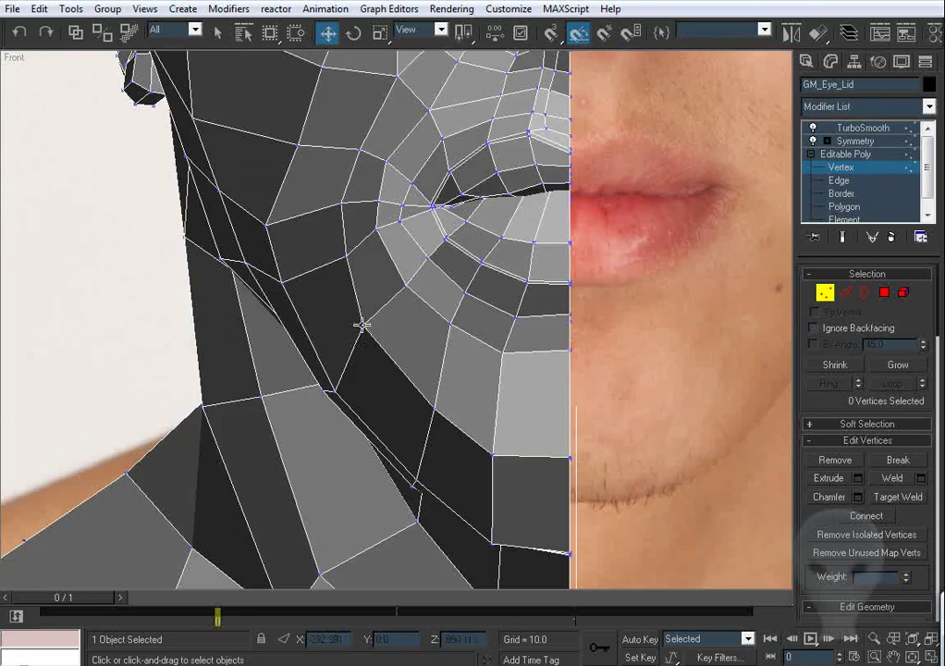
{"action": "left_click_drag", "start_coordinate": [362, 324], "coordinate": [375, 332]}
{"action": "left_click", "coordinate": [414, 399]}
{"action": "left_click", "coordinate": [433, 408]}
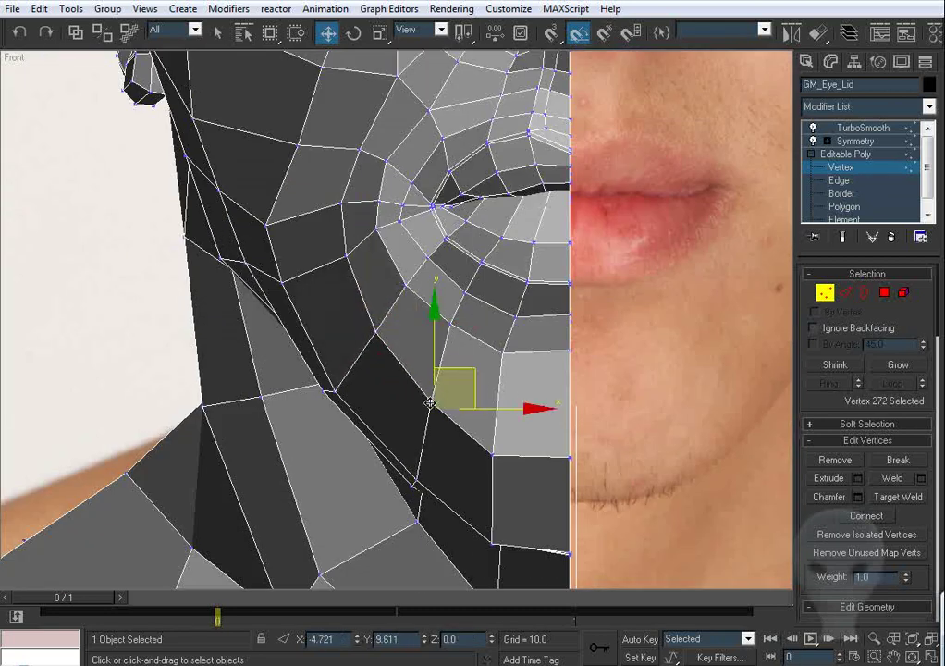
{"action": "key", "text": "l"}
{"action": "left_click_drag", "start_coordinate": [434, 297], "coordinate": [438, 293]}
Step: Move the two vertices at the underside of the chin tip forward and up in the side view
{"action": "scroll", "coordinate": [430, 464], "scroll_direction": "down", "scroll_amount": 1}
{"action": "middle_click_drag", "start_coordinate": [429, 463], "coordinate": [426, 430]}
{"action": "scroll", "coordinate": [389, 452], "scroll_direction": "up", "scroll_amount": 2}
{"action": "left_click_drag", "start_coordinate": [392, 436], "coordinate": [313, 470]}
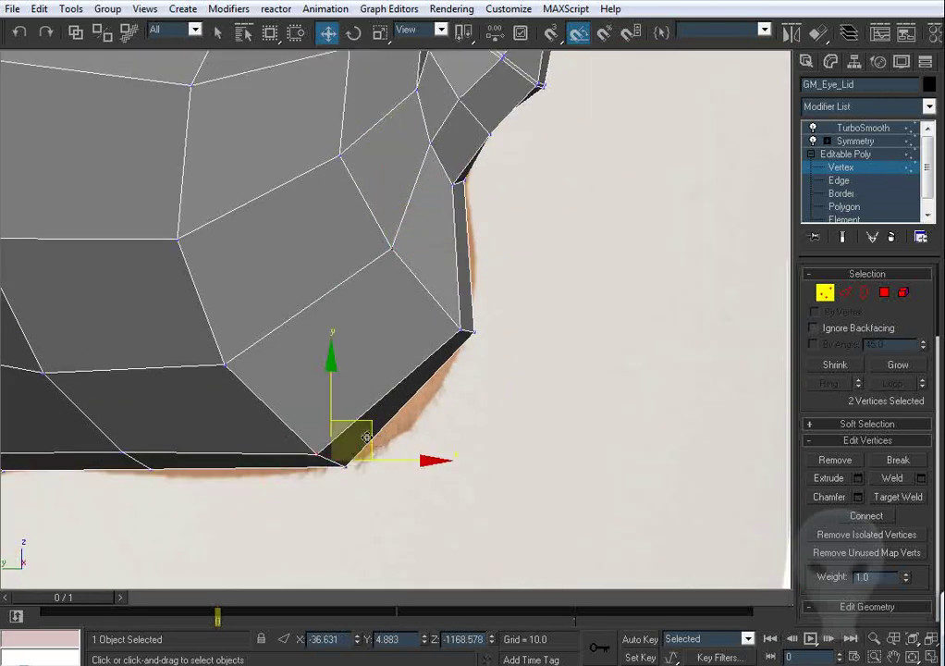
{"action": "left_click_drag", "start_coordinate": [370, 434], "coordinate": [441, 396]}
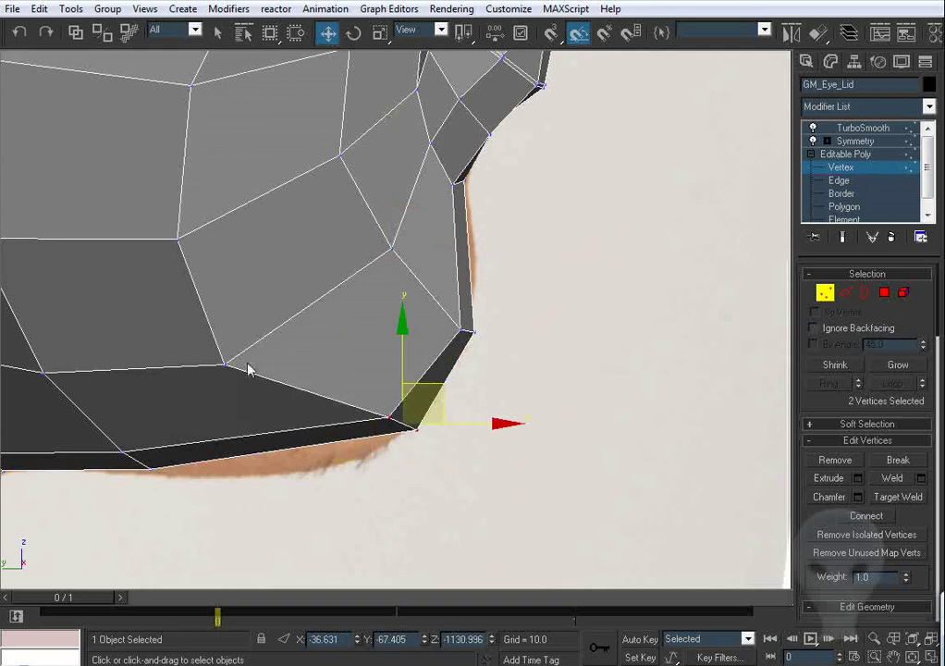
Step: Move the two jaw vertices behind the chin forward in the side view to even out the polygons
{"action": "left_click", "coordinate": [248, 369]}
{"action": "left_click_drag", "start_coordinate": [224, 363], "coordinate": [318, 345]}
{"action": "scroll", "coordinate": [199, 319], "scroll_direction": "down", "scroll_amount": 2}
{"action": "middle_click_drag", "start_coordinate": [170, 279], "coordinate": [195, 375]}
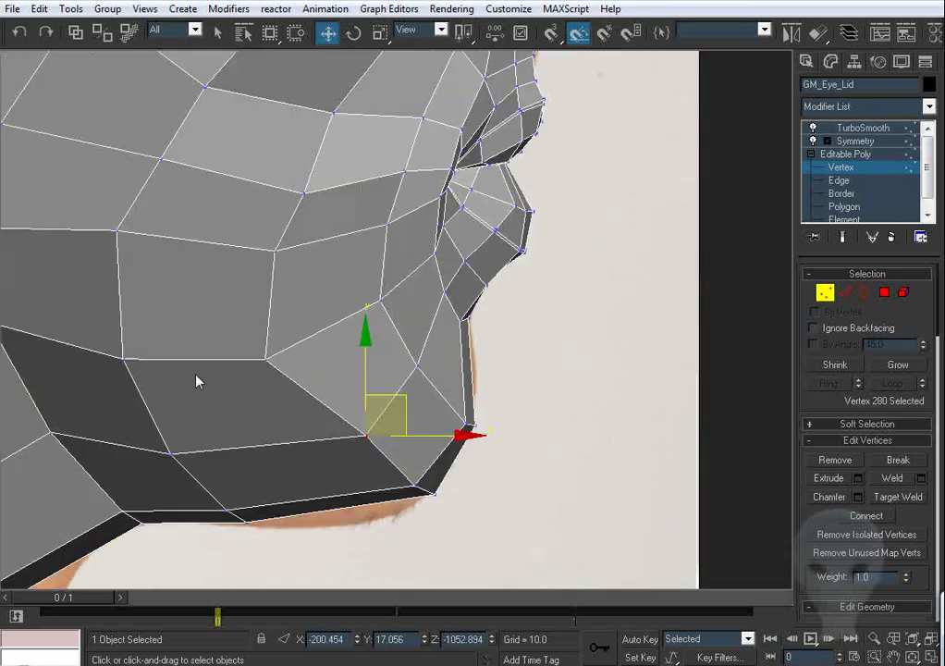
{"action": "left_click", "coordinate": [265, 360]}
{"action": "left_click_drag", "start_coordinate": [264, 360], "coordinate": [305, 382]}
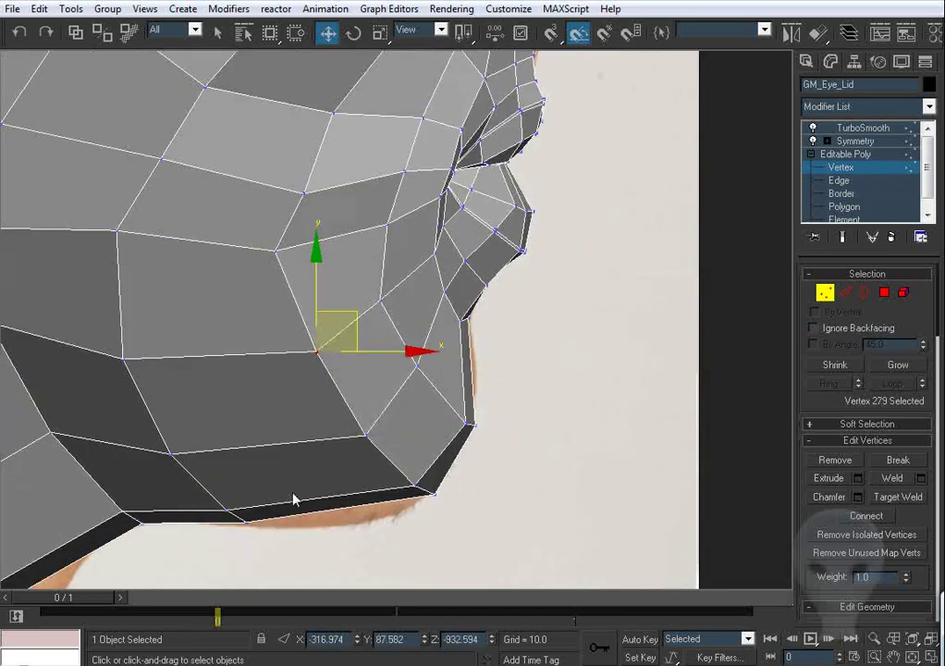
Step: Move the lower cheek vertex between the mouth corner and the jaw forward in the side view
{"action": "scroll", "coordinate": [233, 400], "scroll_direction": "down", "scroll_amount": 2}
{"action": "scroll", "coordinate": [308, 309], "scroll_direction": "down", "scroll_amount": 2}
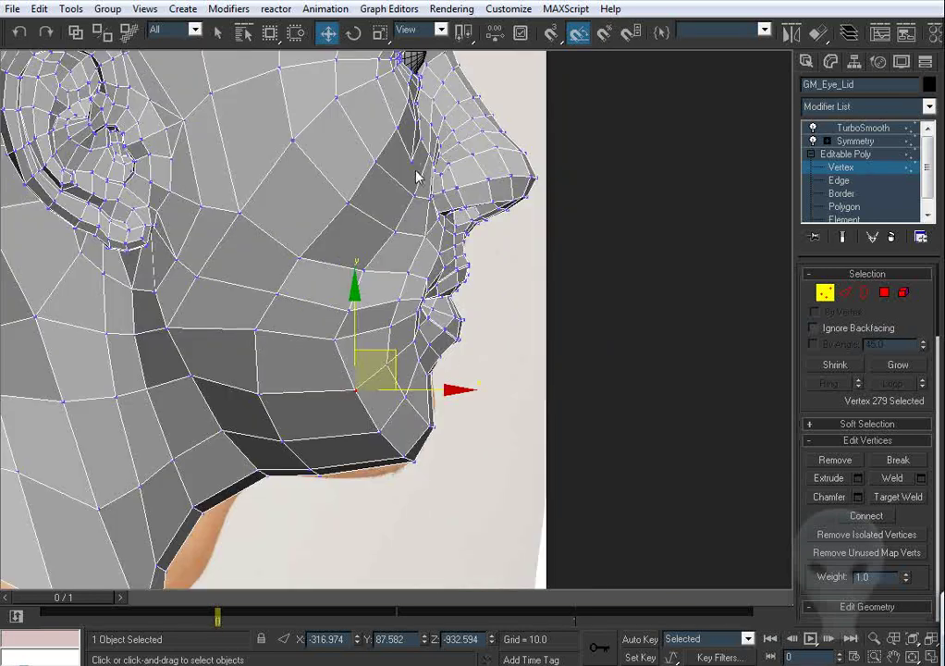
{"action": "scroll", "coordinate": [325, 350], "scroll_direction": "up", "scroll_amount": 2}
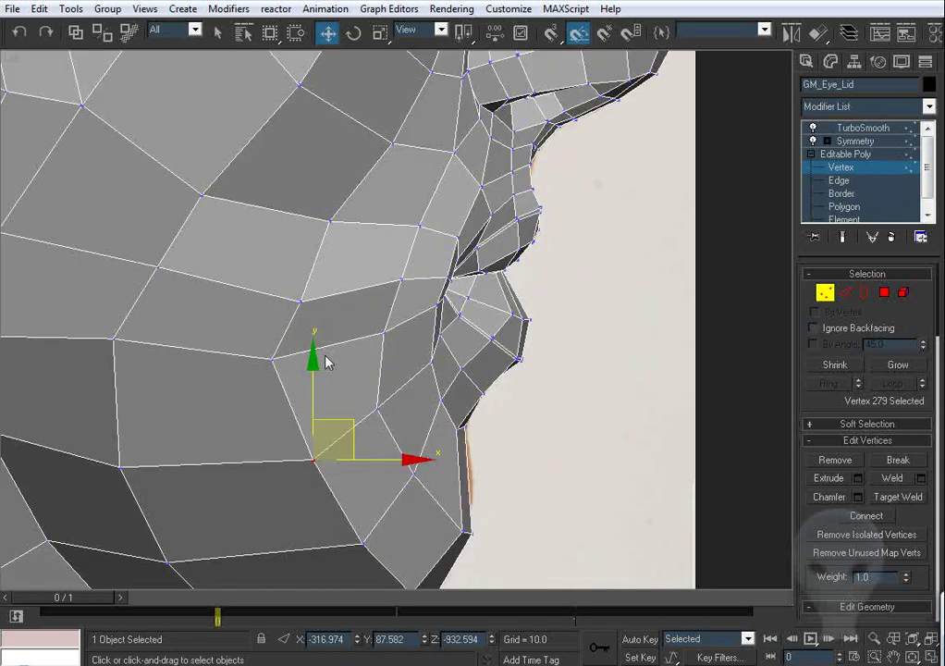
{"action": "middle_click_drag", "start_coordinate": [325, 356], "coordinate": [331, 260]}
{"action": "left_click", "coordinate": [362, 294]}
{"action": "left_click_drag", "start_coordinate": [279, 264], "coordinate": [308, 276]}
Step: Move the two cheek vertices behind and just above the mouth corner forward and slightly up in the side view
{"action": "left_click", "coordinate": [290, 199]}
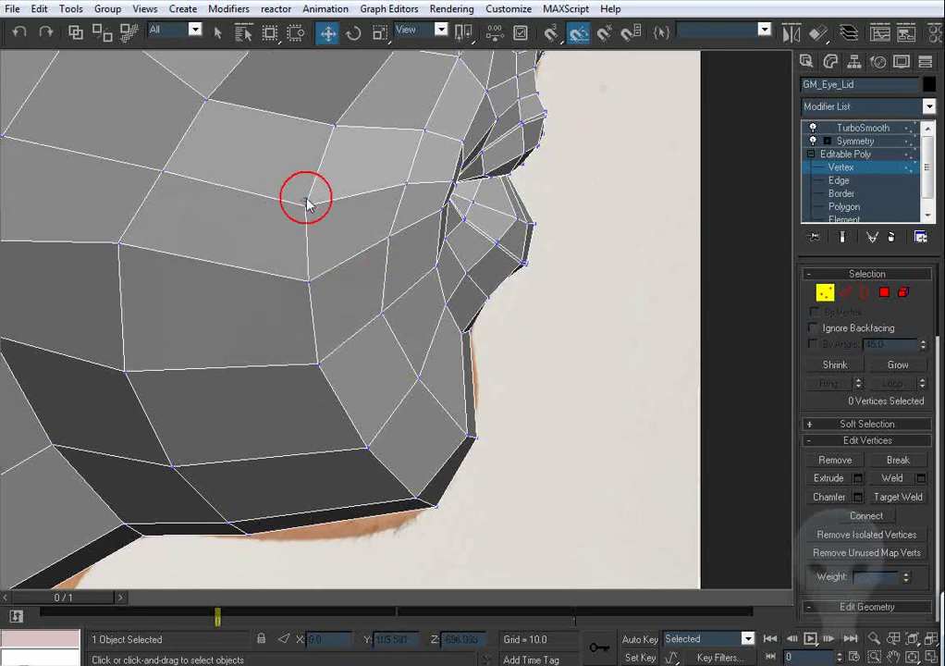
{"action": "left_click_drag", "start_coordinate": [306, 199], "coordinate": [331, 191]}
{"action": "left_click", "coordinate": [275, 205]}
{"action": "middle_click_drag", "start_coordinate": [279, 186], "coordinate": [244, 346]}
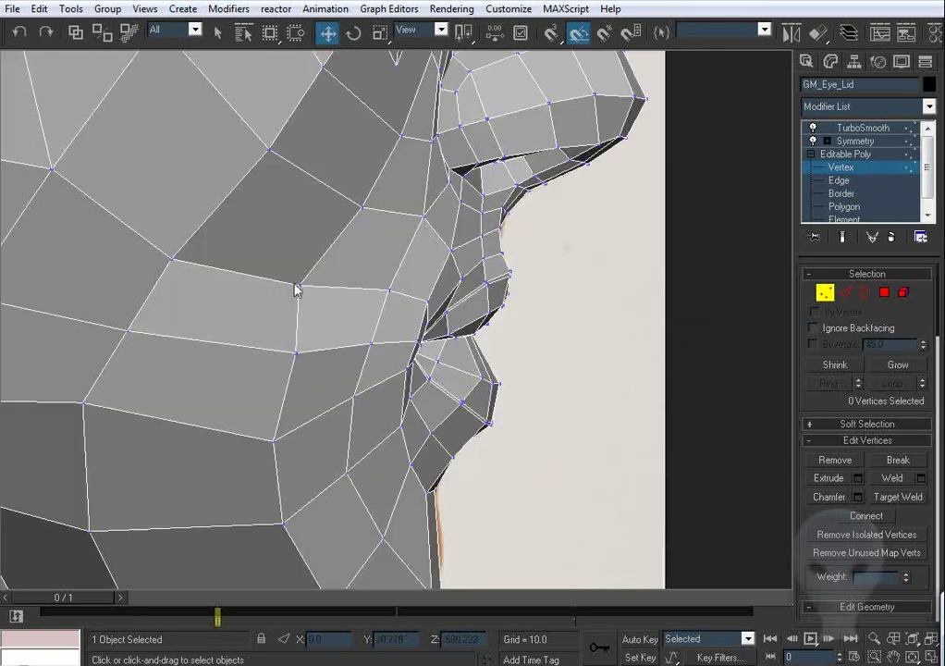
{"action": "left_click_drag", "start_coordinate": [295, 285], "coordinate": [338, 277]}
{"action": "left_click", "coordinate": [357, 235]}
{"action": "middle_click_drag", "start_coordinate": [363, 205], "coordinate": [349, 290]}
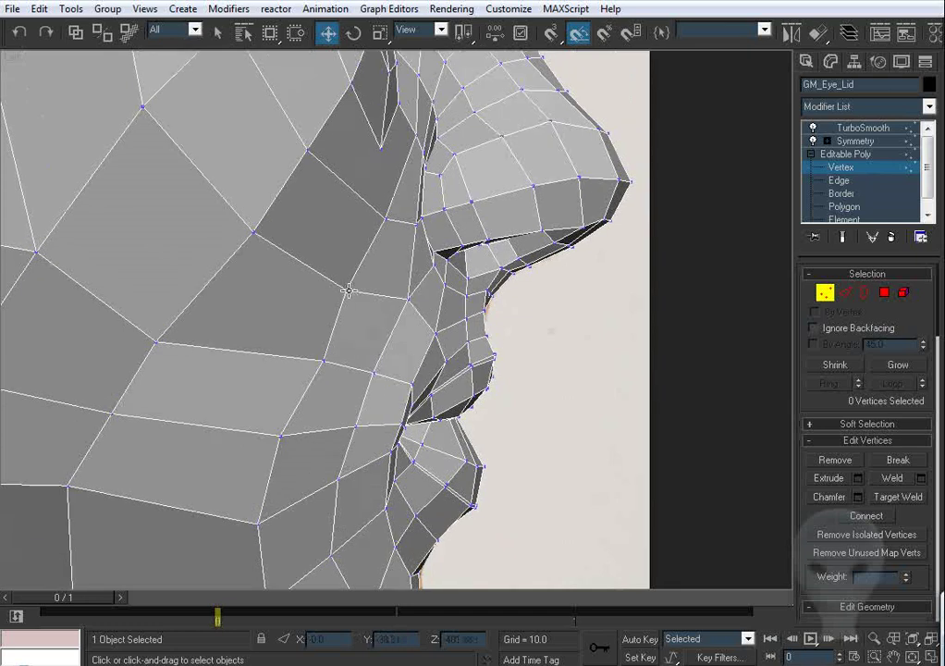
Step: Move the two cheek vertices below and beside the nose wing slightly forward in the side view
{"action": "left_click", "coordinate": [348, 290]}
{"action": "left_click", "coordinate": [405, 227]}
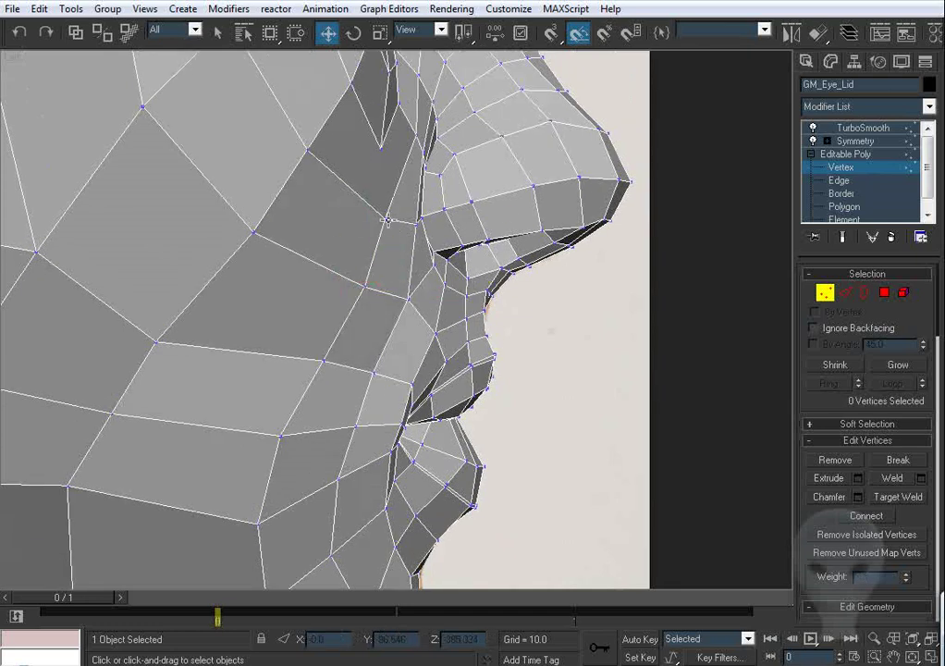
{"action": "left_click", "coordinate": [387, 220]}
{"action": "middle_click_drag", "start_coordinate": [397, 226], "coordinate": [367, 316], "text": "alt"}
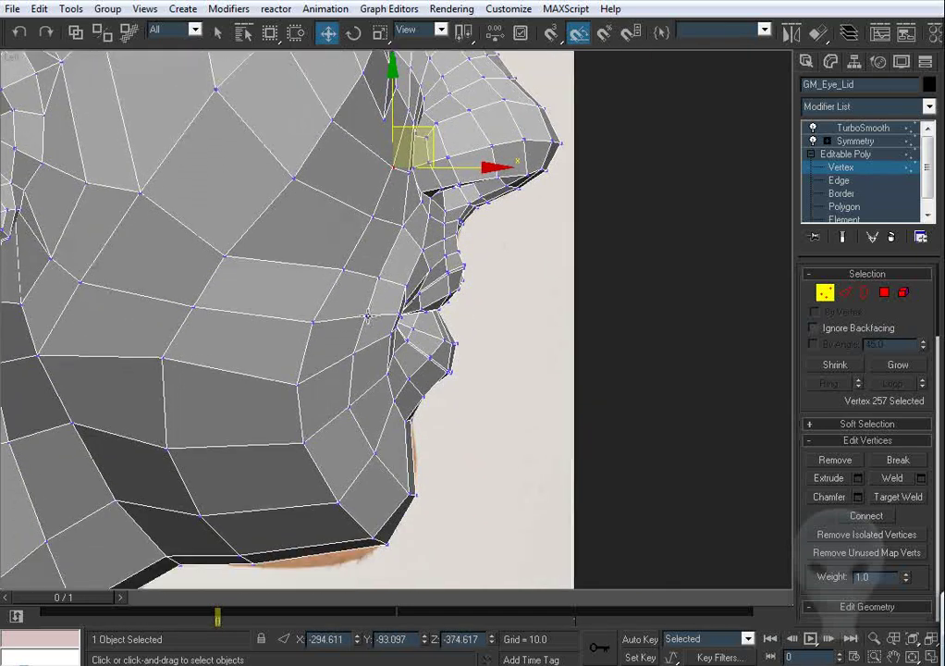
Step: Adjust the outer mouth-loop vertices behind and below the mouth corner in the side view to smooth the loop
{"action": "left_click", "coordinate": [367, 316]}
{"action": "left_click", "coordinate": [356, 361]}
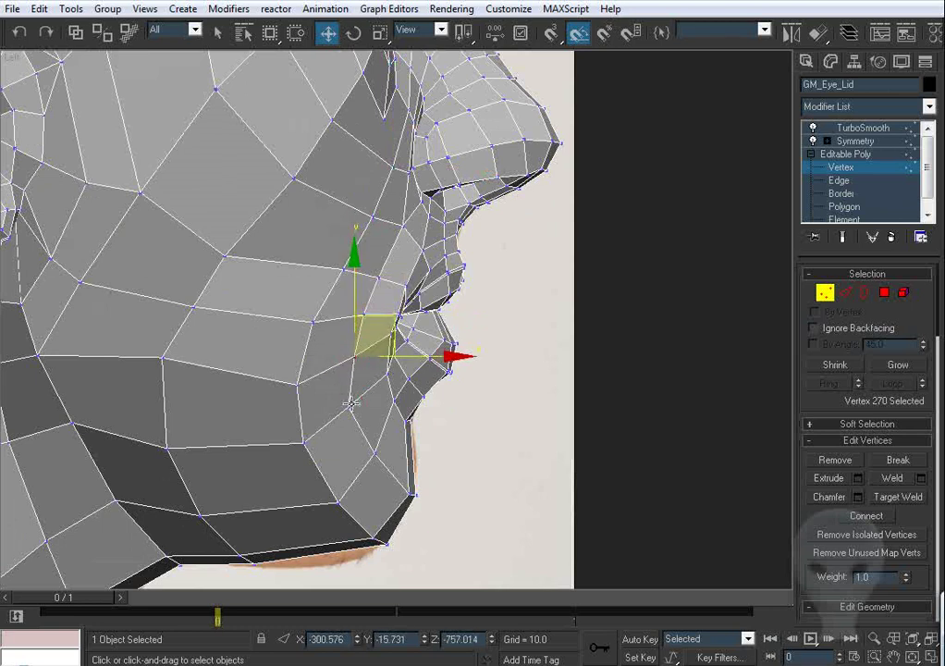
{"action": "left_click", "coordinate": [350, 404]}
{"action": "left_click", "coordinate": [344, 428]}
{"action": "middle_click_drag", "start_coordinate": [344, 428], "coordinate": [347, 247], "text": "alt"}
{"action": "left_click", "coordinate": [370, 408]}
{"action": "left_click", "coordinate": [337, 238]}
Step: Move the outer cheek vertex level with the mouth corner and the one below it inward in the front view
{"action": "key", "text": "f"}
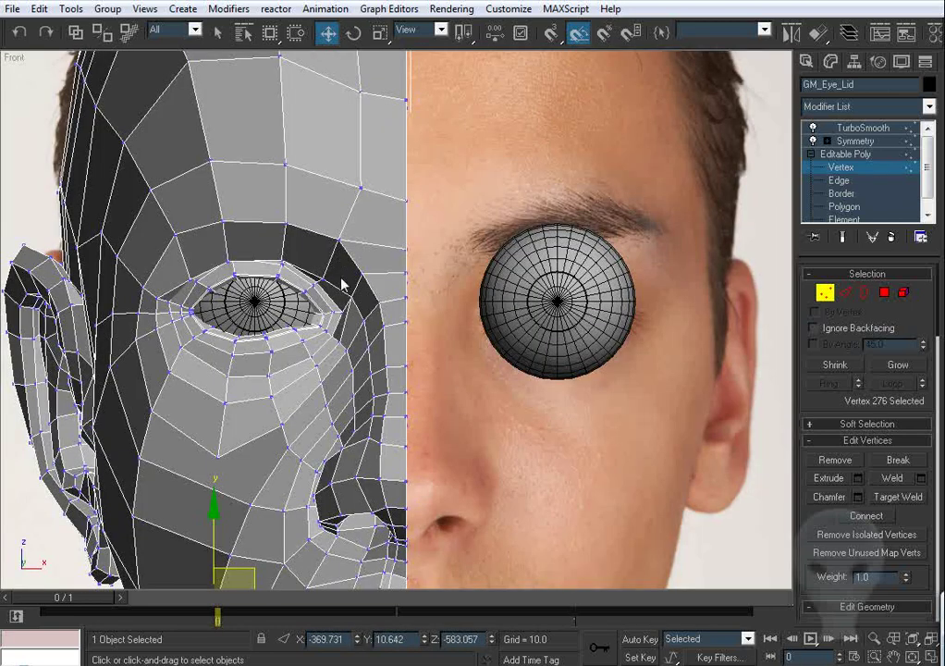
{"action": "key", "text": "z"}
{"action": "left_click", "coordinate": [365, 391]}
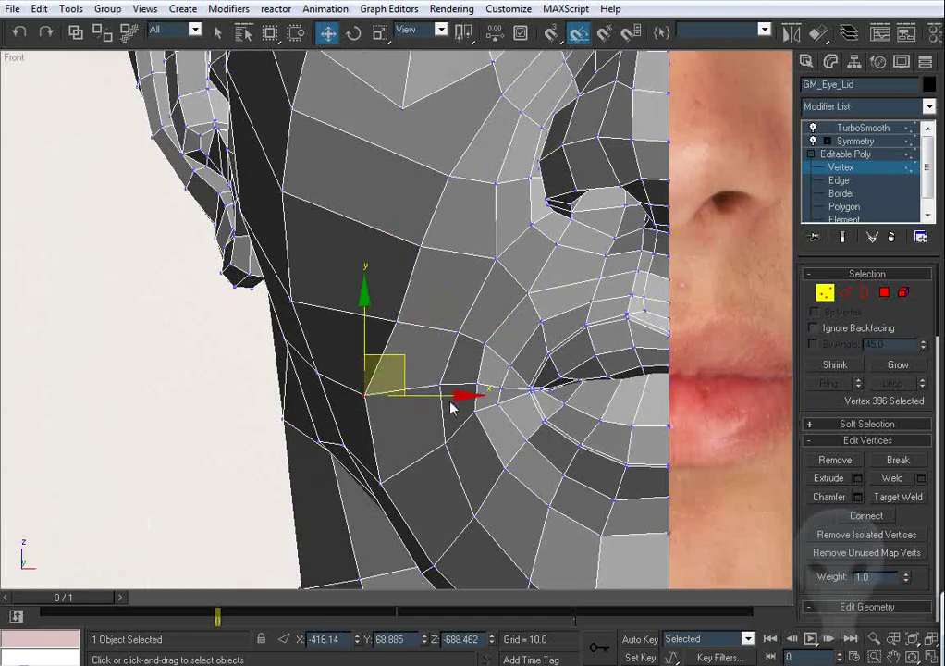
{"action": "mouse_move", "coordinate": [453, 406]}
{"action": "left_mouse_down"}
{"action": "mouse_move", "coordinate": [455, 397]}
{"action": "mouse_move", "coordinate": [470, 396]}
{"action": "left_mouse_up"}
{"action": "middle_click_drag", "start_coordinate": [469, 396], "coordinate": [361, 363]}
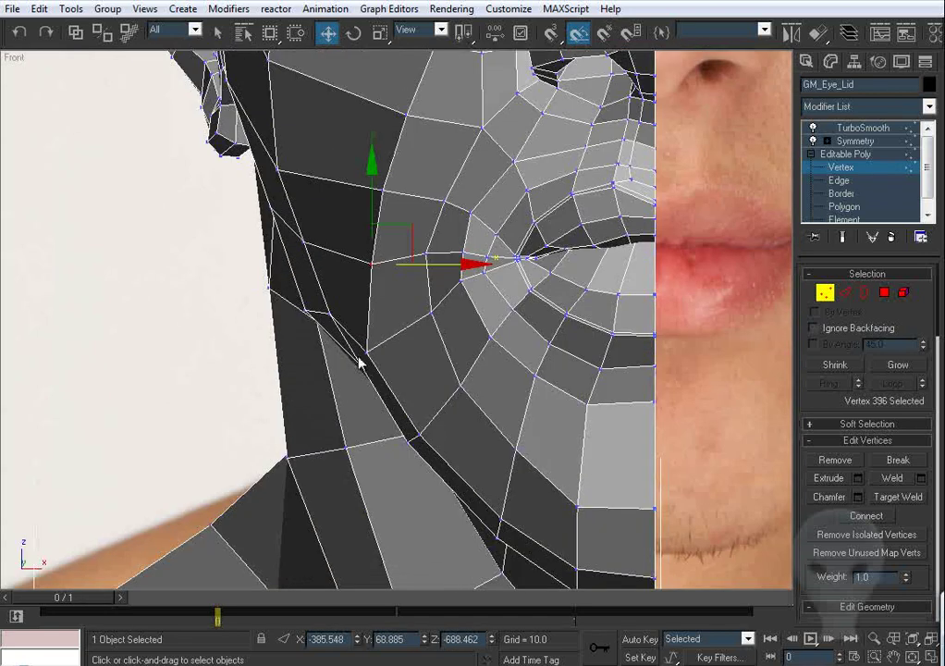
{"action": "left_click_drag", "start_coordinate": [366, 352], "coordinate": [421, 332]}
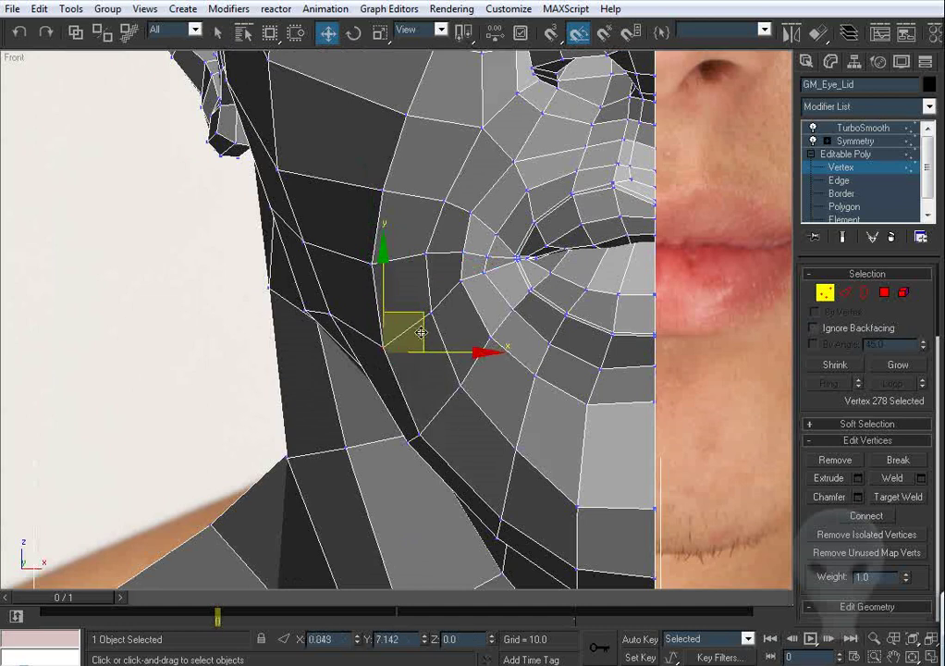
Step: Shift the two jawline vertices between the cheek and chin slightly inward and up in the front view
{"action": "middle_click_drag", "start_coordinate": [441, 471], "coordinate": [405, 418]}
{"action": "left_click", "coordinate": [380, 385]}
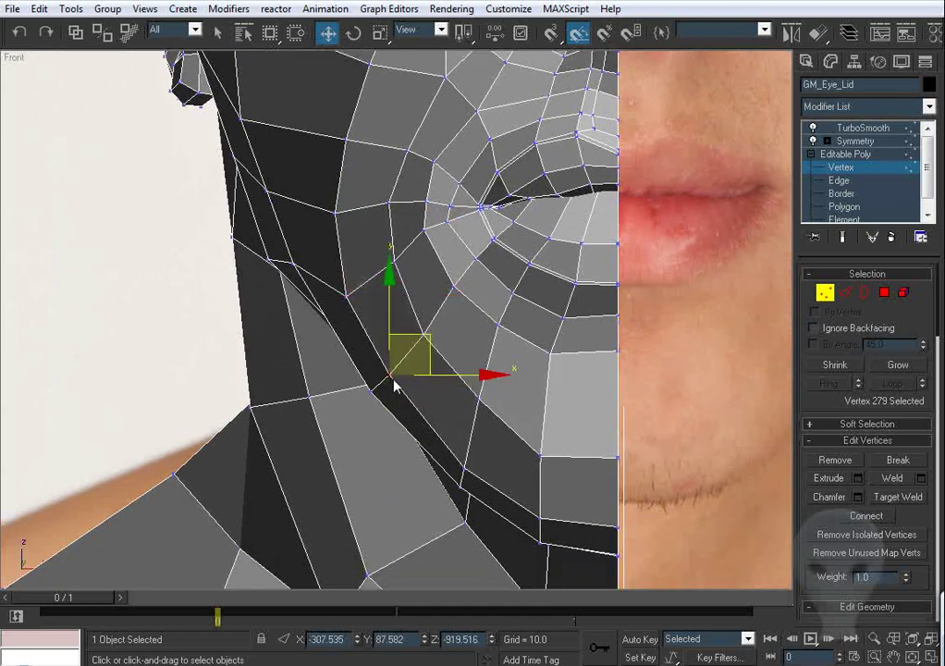
{"action": "key", "text": "l"}
{"action": "left_click_drag", "start_coordinate": [374, 304], "coordinate": [381, 310]}
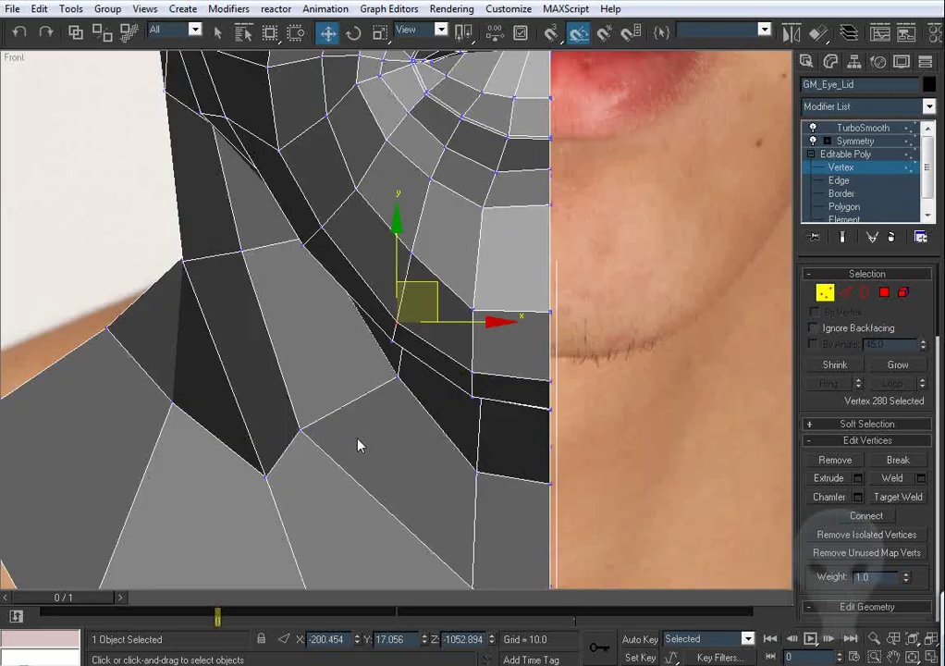
{"action": "middle_click_drag", "start_coordinate": [359, 446], "coordinate": [355, 420]}
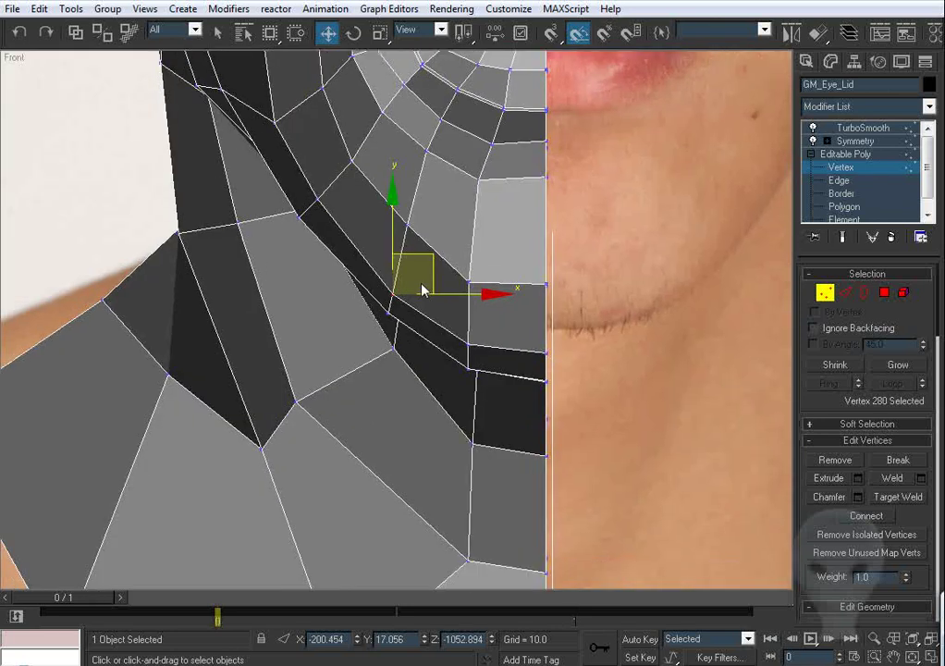
{"action": "left_click_drag", "start_coordinate": [428, 278], "coordinate": [430, 271]}
Step: Lower the smile-line vertex outside the nostril and move the loop vertex above the mouth corner slightly inward
{"action": "middle_click_drag", "start_coordinate": [426, 237], "coordinate": [437, 461]}
{"action": "middle_click_drag", "start_coordinate": [338, 259], "coordinate": [436, 358]}
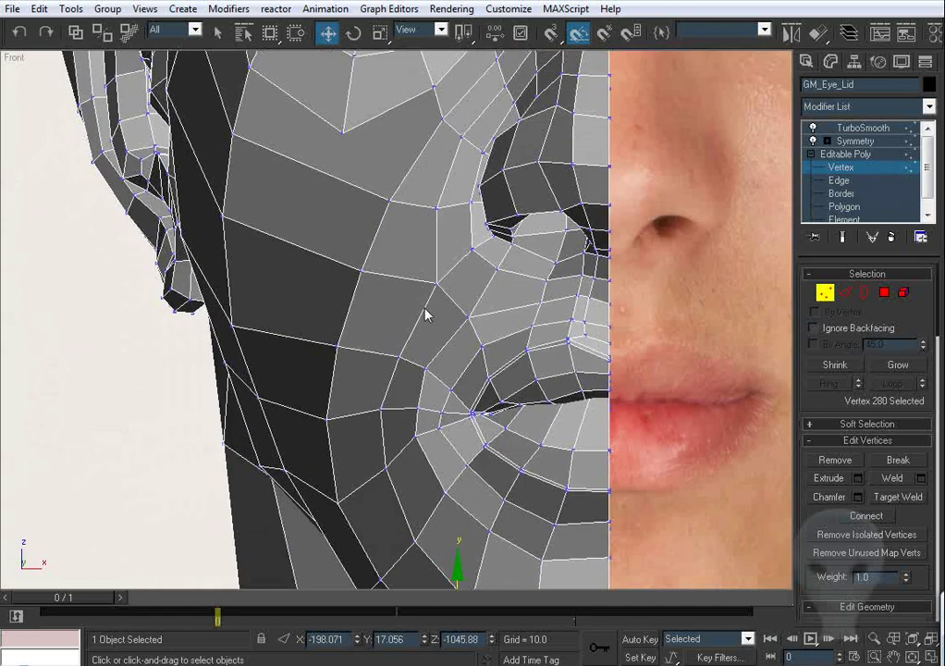
{"action": "left_click", "coordinate": [434, 278]}
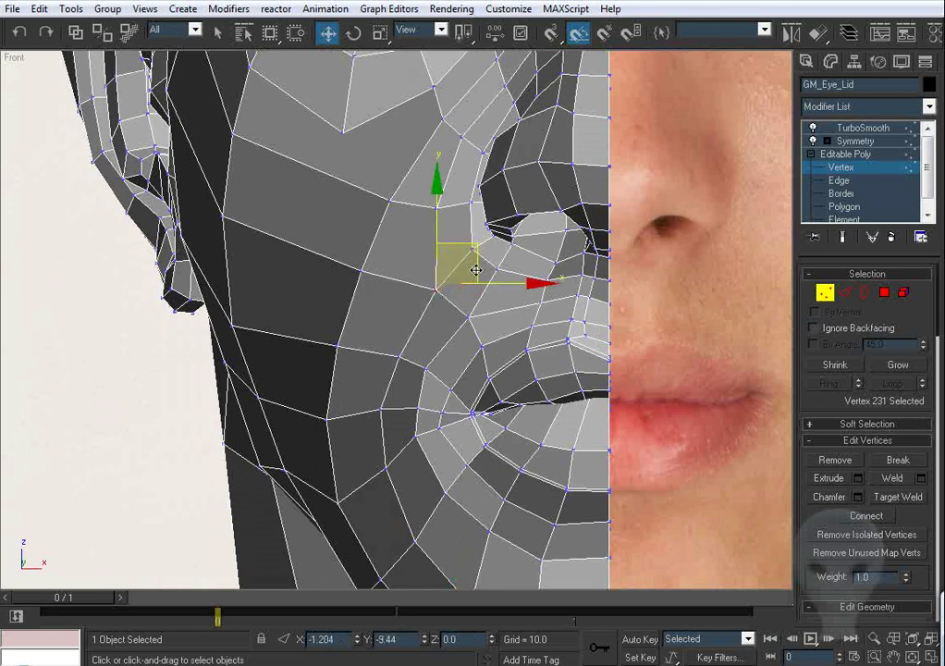
{"action": "left_click", "coordinate": [388, 344]}
{"action": "middle_click_drag", "start_coordinate": [389, 344], "coordinate": [393, 330]}
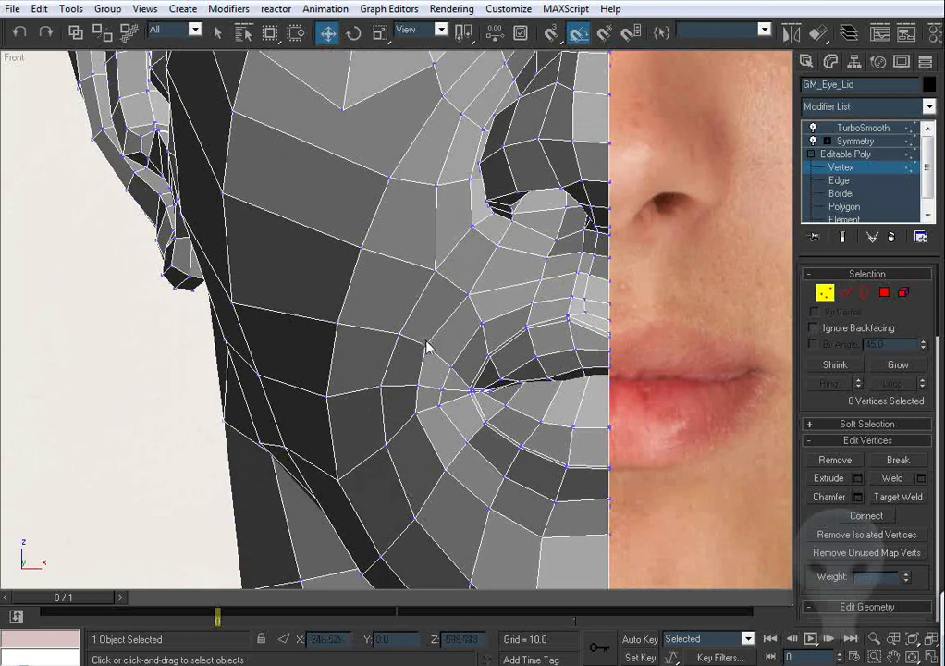
{"action": "left_click_drag", "start_coordinate": [426, 343], "coordinate": [434, 348]}
{"action": "left_click", "coordinate": [474, 268]}
{"action": "middle_click_drag", "start_coordinate": [475, 267], "coordinate": [420, 270]}
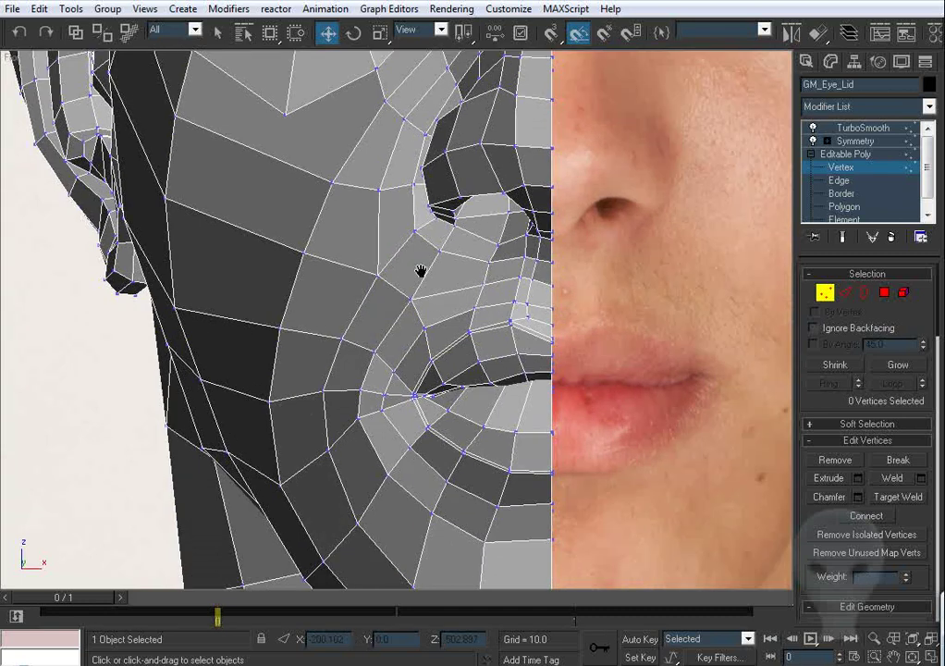
Step: Raise the cheek vertex level with the upper lip and the outer vertex beside it below the ear
{"action": "scroll", "coordinate": [404, 301], "scroll_direction": "up", "scroll_amount": 2}
{"action": "left_click", "coordinate": [407, 294]}
{"action": "left_click", "coordinate": [376, 308]}
{"action": "middle_click_drag", "start_coordinate": [375, 307], "coordinate": [422, 257]}
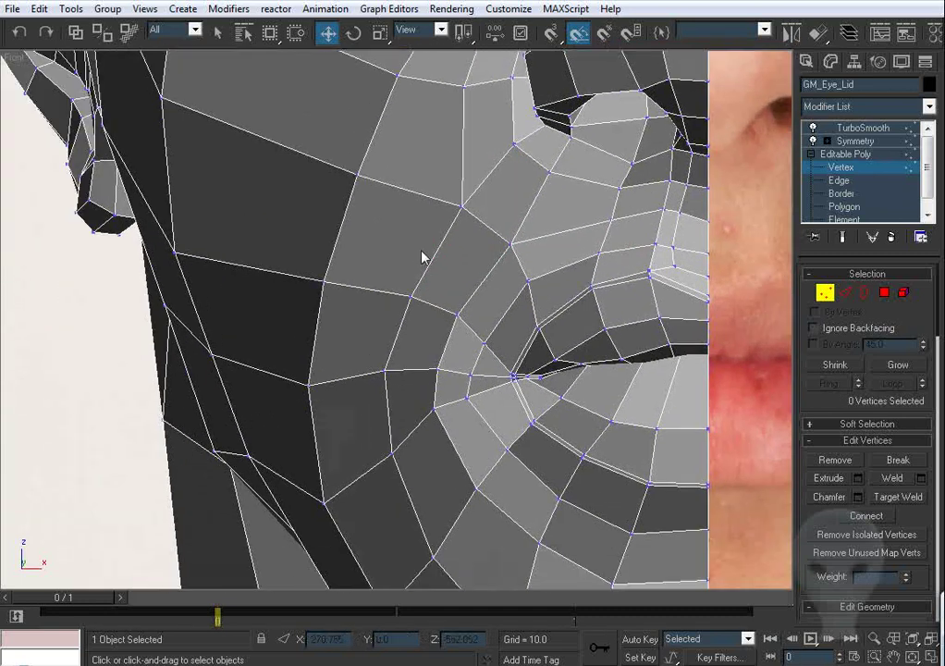
{"action": "left_click", "coordinate": [323, 282]}
{"action": "left_click_drag", "start_coordinate": [323, 282], "coordinate": [329, 271]}
{"action": "left_click", "coordinate": [186, 264]}
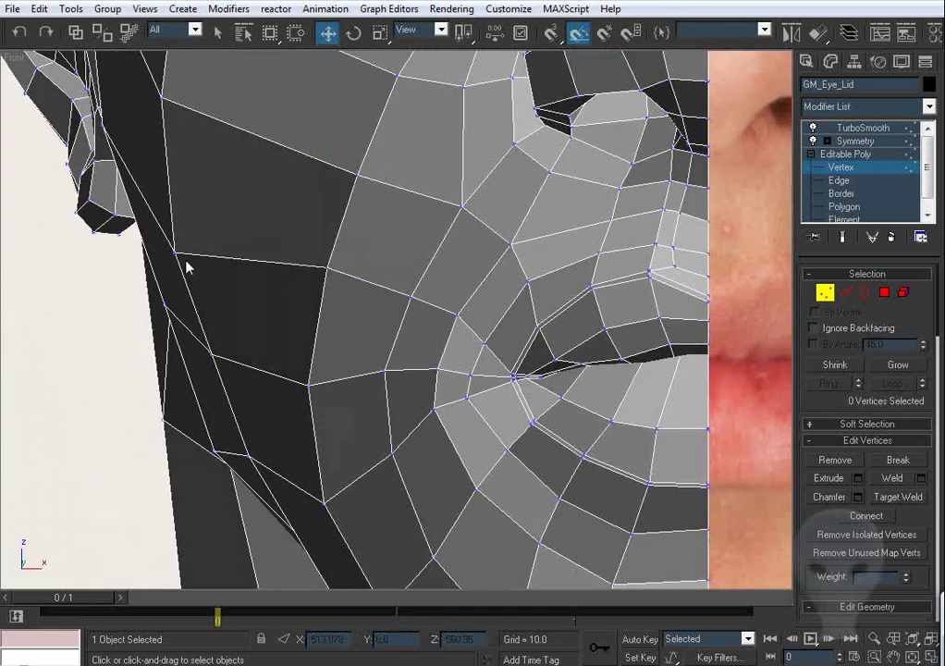
{"action": "left_click", "coordinate": [174, 250]}
{"action": "scroll", "coordinate": [415, 363], "scroll_direction": "down", "scroll_amount": 2}
Step: Fine-tune the loop vertices beside and below the mouth corner to space the mouth polygons evenly
{"action": "middle_click_drag", "start_coordinate": [415, 363], "coordinate": [373, 328]}
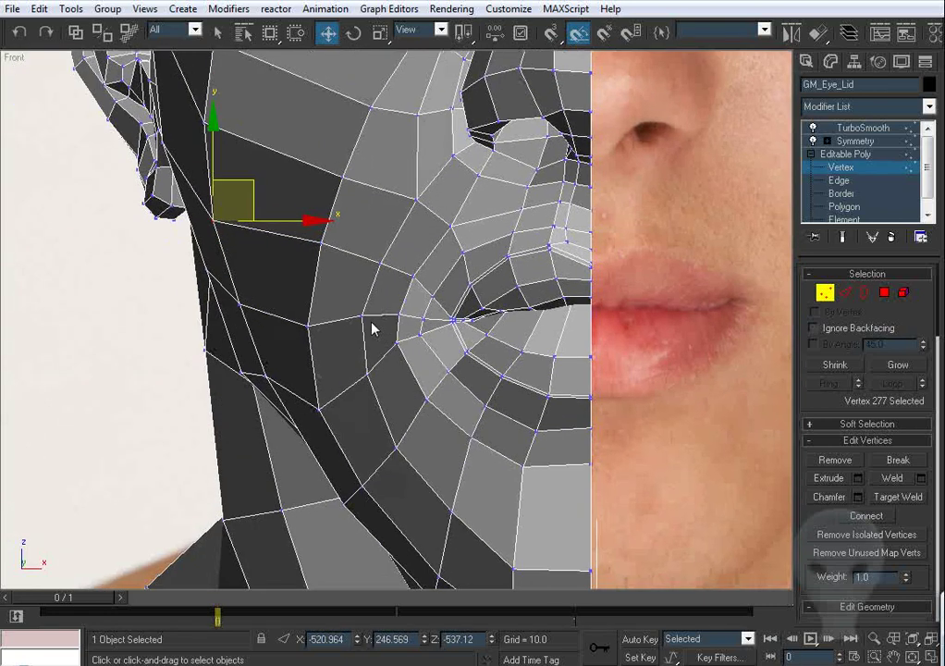
{"action": "left_click", "coordinate": [362, 316]}
{"action": "left_click", "coordinate": [413, 344]}
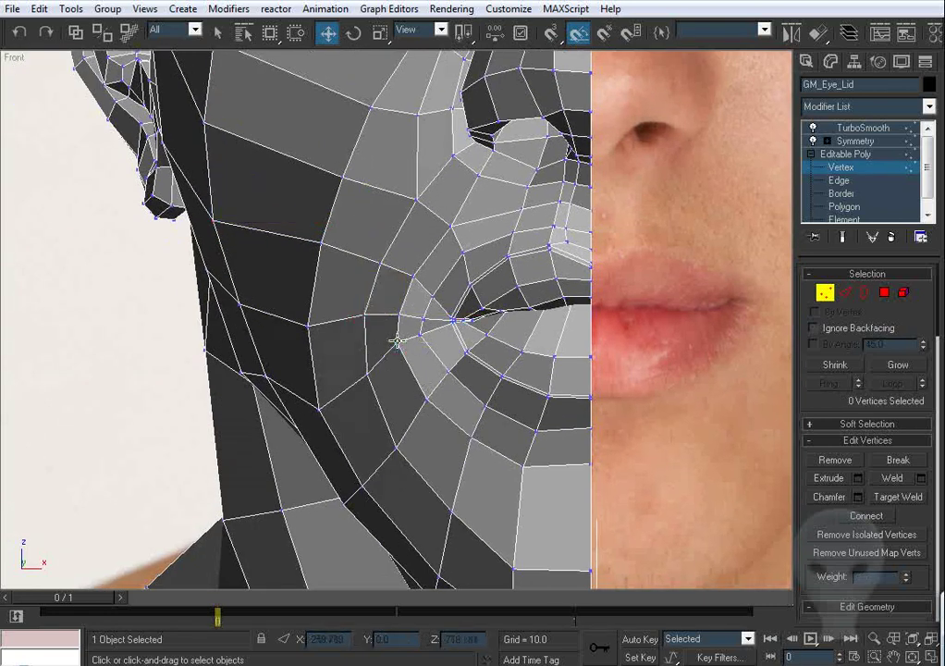
{"action": "left_click", "coordinate": [397, 341]}
{"action": "left_click", "coordinate": [446, 346]}
{"action": "left_click", "coordinate": [427, 336]}
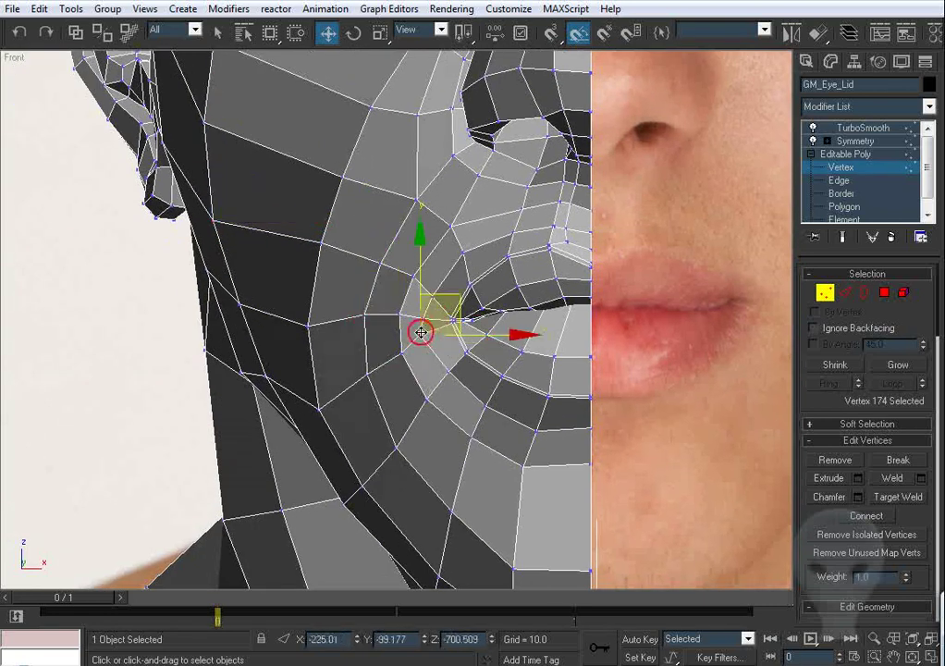
{"action": "left_click", "coordinate": [369, 373]}
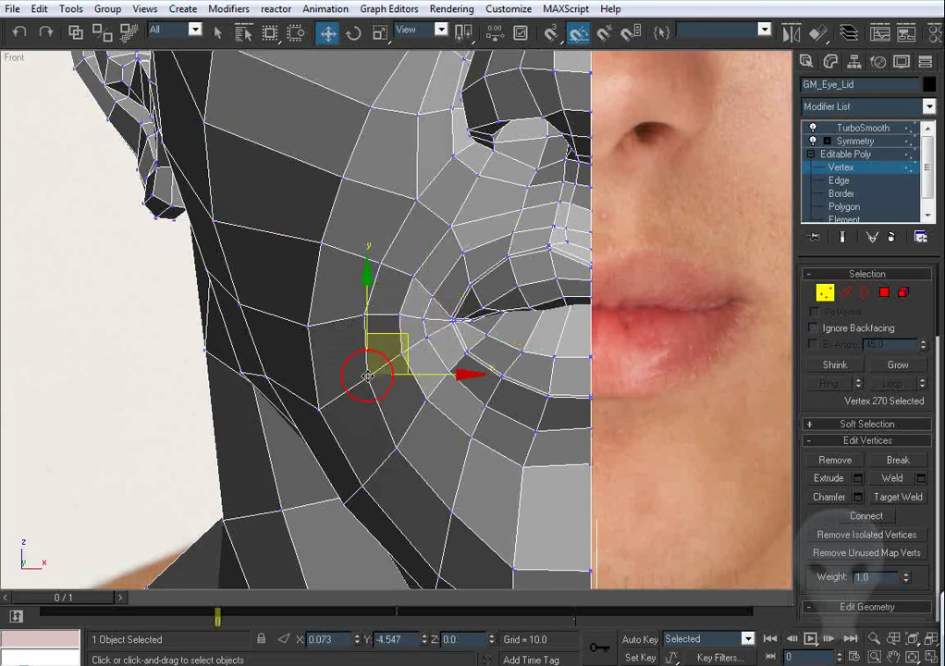
{"action": "left_click", "coordinate": [319, 407]}
Step: Switch to edge-level editing in the perspective view of the cheek and toggle Ignore Backfacing
{"action": "scroll", "coordinate": [318, 376], "scroll_direction": "down", "scroll_amount": 2}
{"action": "middle_click_drag", "start_coordinate": [317, 376], "coordinate": [324, 526]}
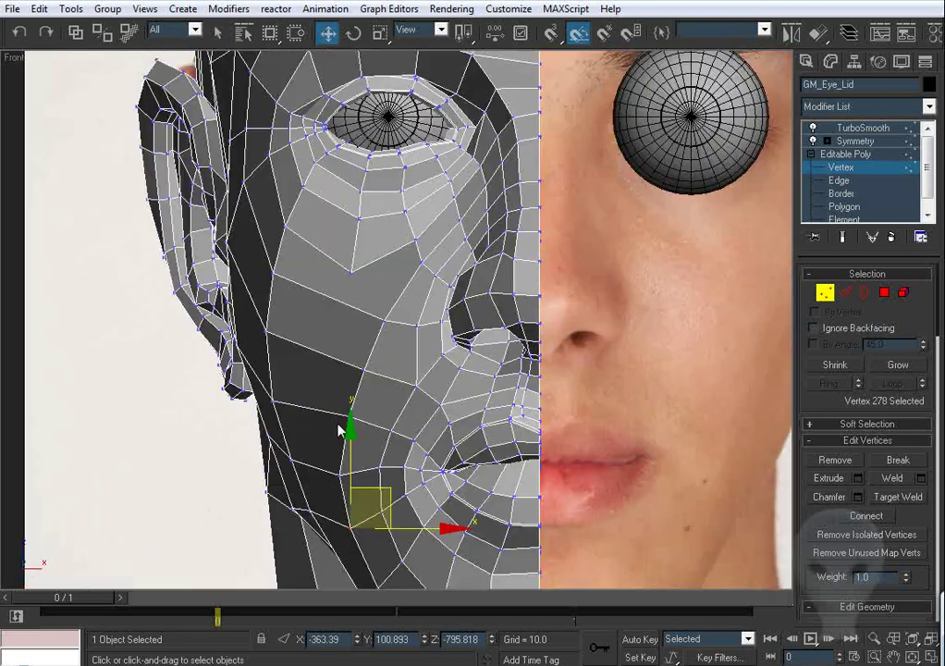
{"action": "key", "text": "p"}
{"action": "middle_click_drag", "start_coordinate": [340, 384], "coordinate": [408, 325], "text": "alt"}
{"action": "key", "text": "2"}
{"action": "left_click", "coordinate": [812, 329]}
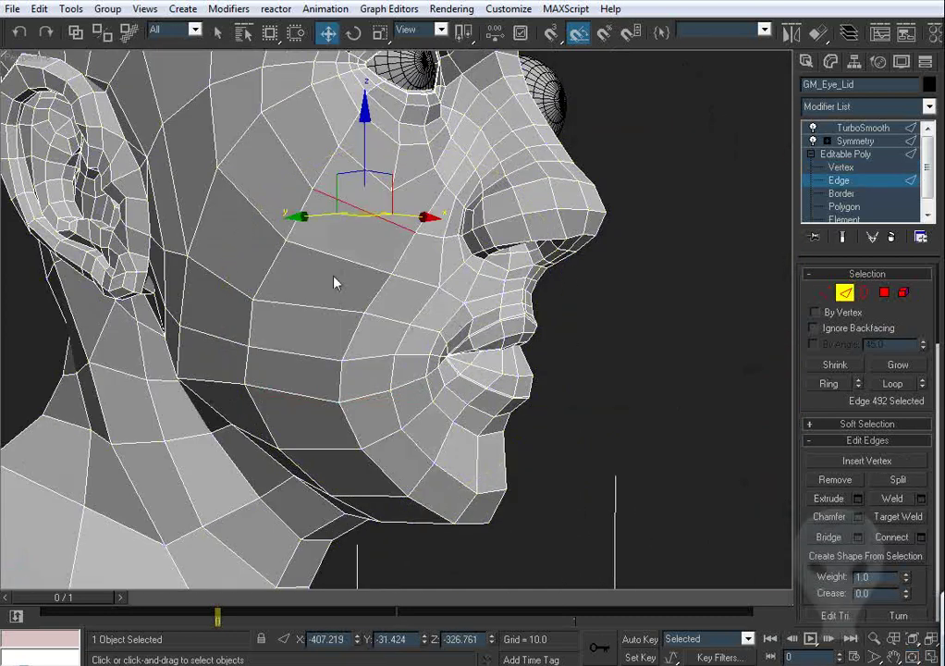
Step: Select the ring of edges running from the cheek down over the jaw and connect them with a new edge loop
{"action": "key", "text": "alt+l"}
{"action": "left_click", "coordinate": [674, 335]}
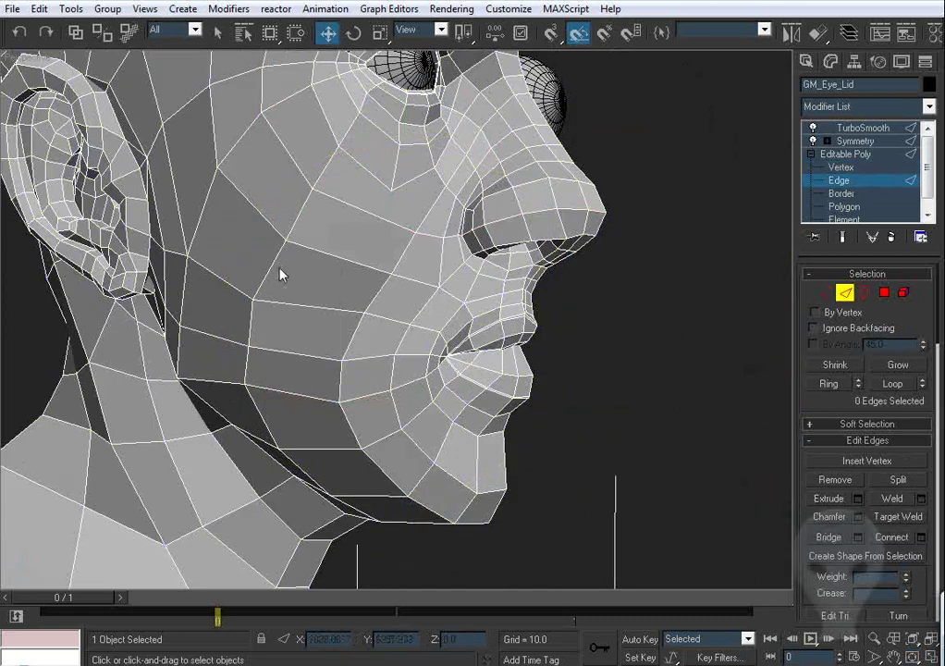
{"action": "left_click", "coordinate": [353, 263]}
{"action": "key", "text": "alt+r"}
{"action": "left_click", "coordinate": [740, 296]}
{"action": "left_click", "coordinate": [348, 264]}
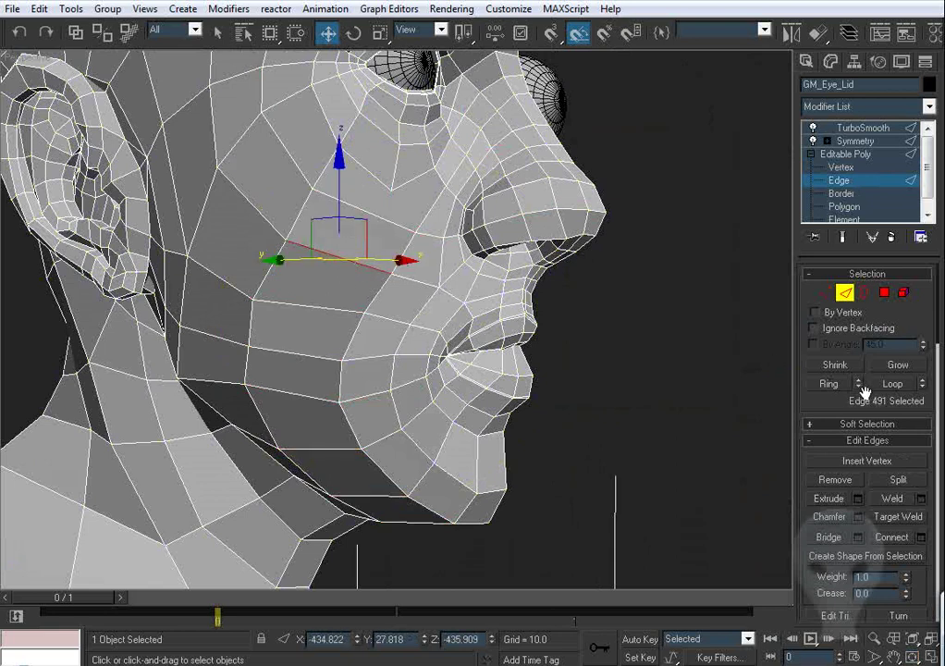
{"action": "left_click", "coordinate": [829, 384]}
{"action": "right_click", "coordinate": [414, 340]}
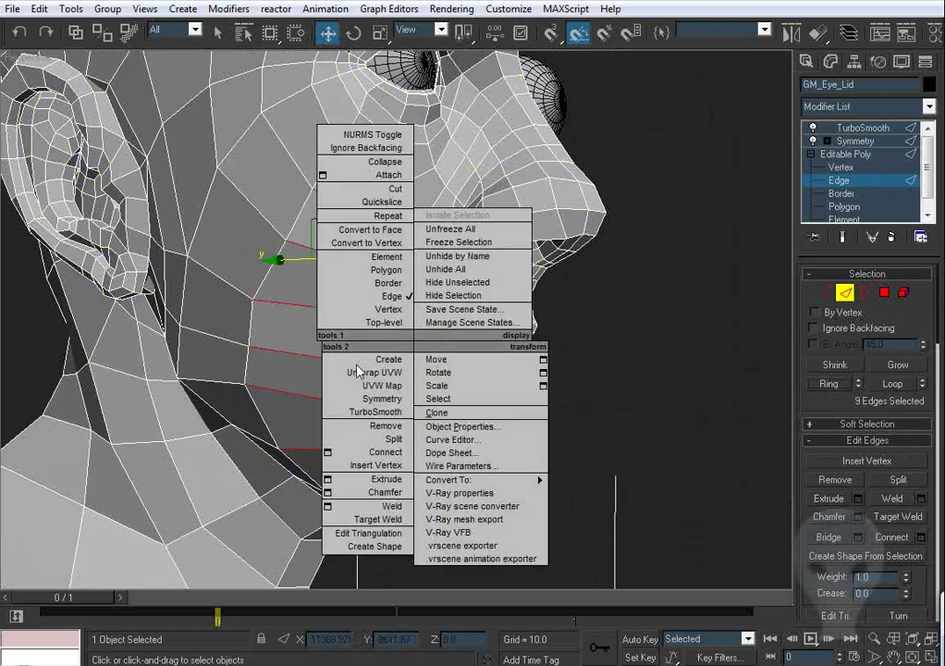
{"action": "mouse_move", "coordinate": [404, 474]}
{"action": "left_click", "coordinate": [377, 450]}
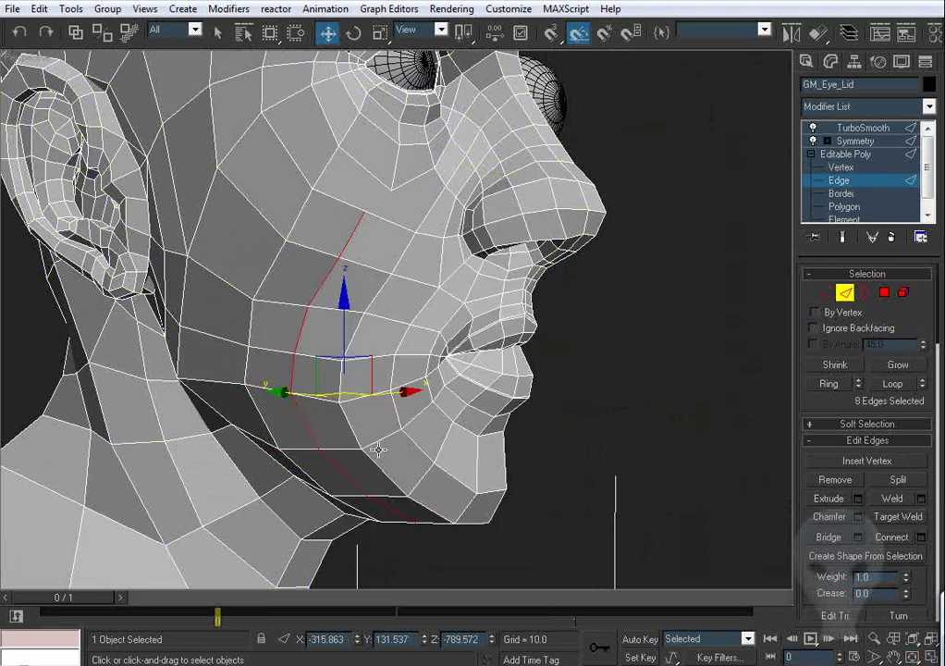
Step: Connect the vertex under the eye to the upper end vertex of the new cheek loop
{"action": "left_click", "coordinate": [823, 294]}
{"action": "middle_click_drag", "start_coordinate": [407, 239], "coordinate": [407, 268]}
{"action": "left_click", "coordinate": [391, 230]}
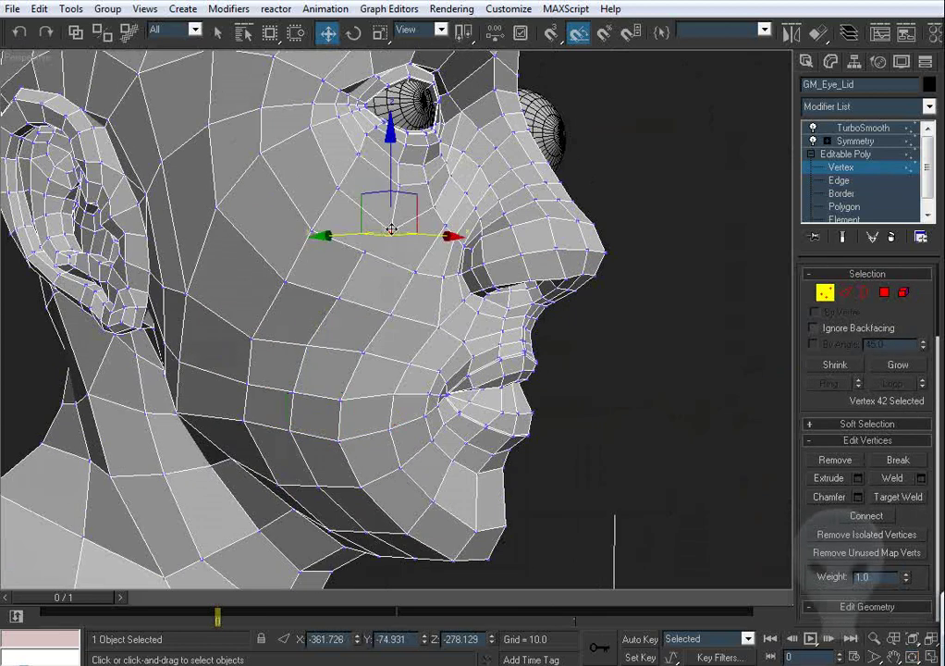
{"action": "left_click", "coordinate": [365, 254], "text": "ctrl"}
{"action": "right_click", "coordinate": [450, 234]}
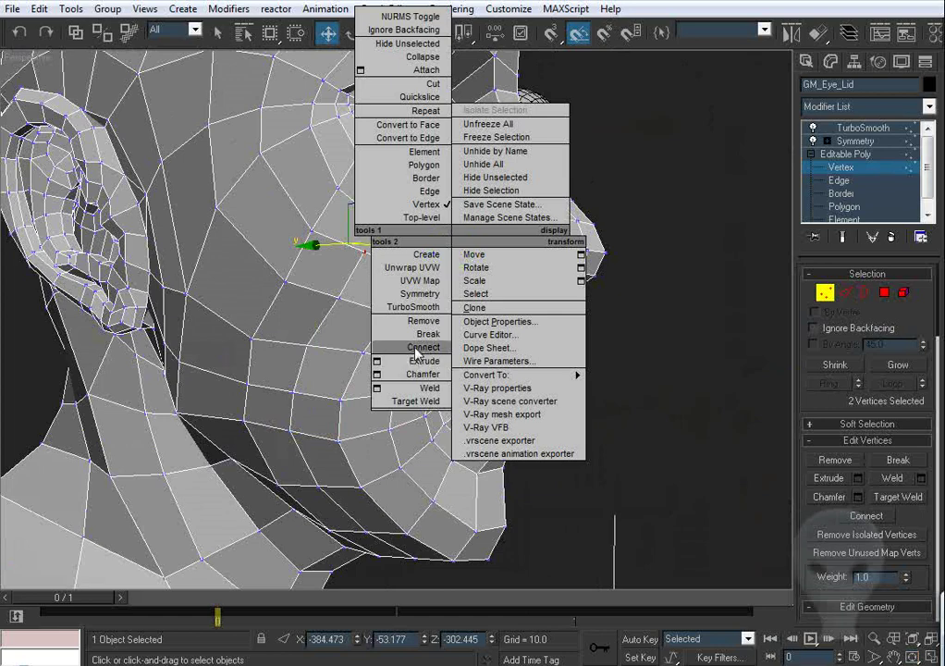
{"action": "left_click", "coordinate": [417, 348]}
Step: Move the new loop's uppermost vertex toward the nose and slightly down
{"action": "scroll", "coordinate": [445, 330], "scroll_direction": "up", "scroll_amount": 5}
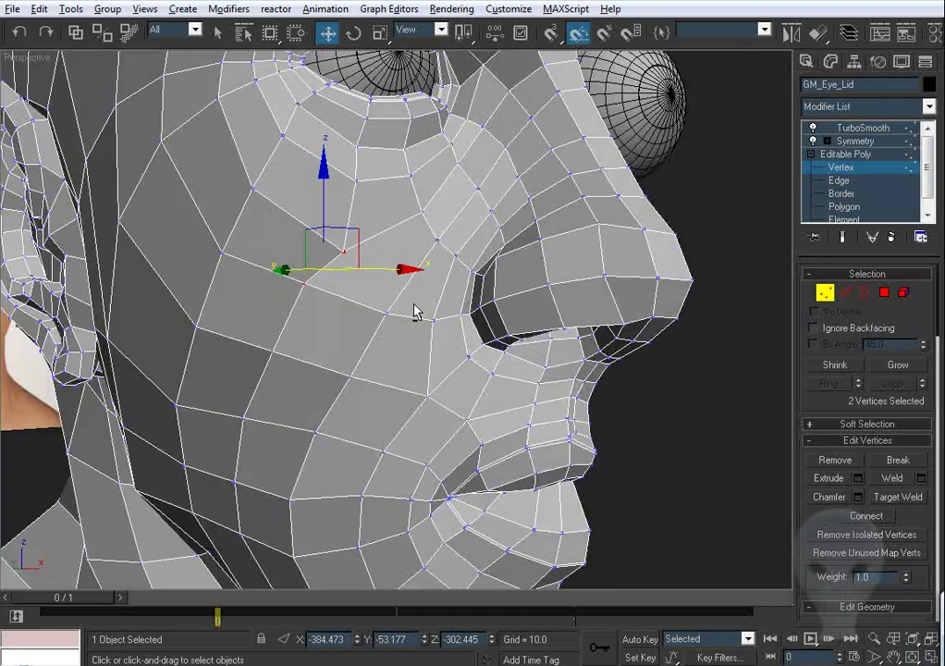
{"action": "mouse_move", "coordinate": [414, 304]}
{"action": "middle_mouse_down", "text": "alt"}
{"action": "mouse_move", "coordinate": [399, 304]}
{"action": "mouse_move", "coordinate": [443, 301]}
{"action": "mouse_move", "coordinate": [413, 299]}
{"action": "middle_mouse_up", "text": "alt"}
{"action": "left_click", "coordinate": [403, 299]}
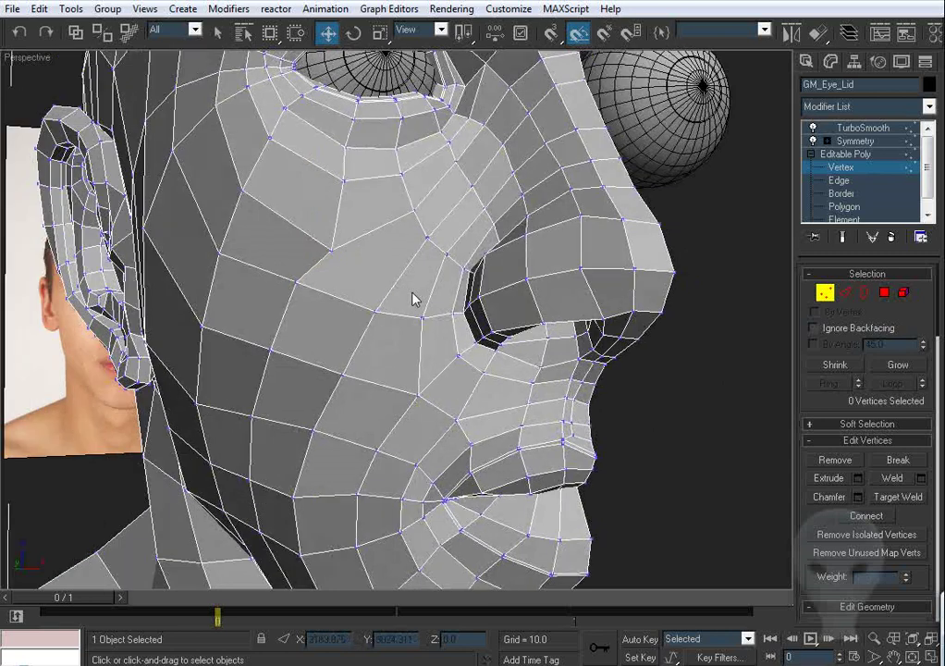
{"action": "left_click", "coordinate": [294, 284]}
{"action": "left_click_drag", "start_coordinate": [338, 265], "coordinate": [359, 275]}
Step: Try collapsing the edge ring that runs from the cheek beside the nostril over the nose bridge, and undo it
{"action": "left_click", "coordinate": [844, 294]}
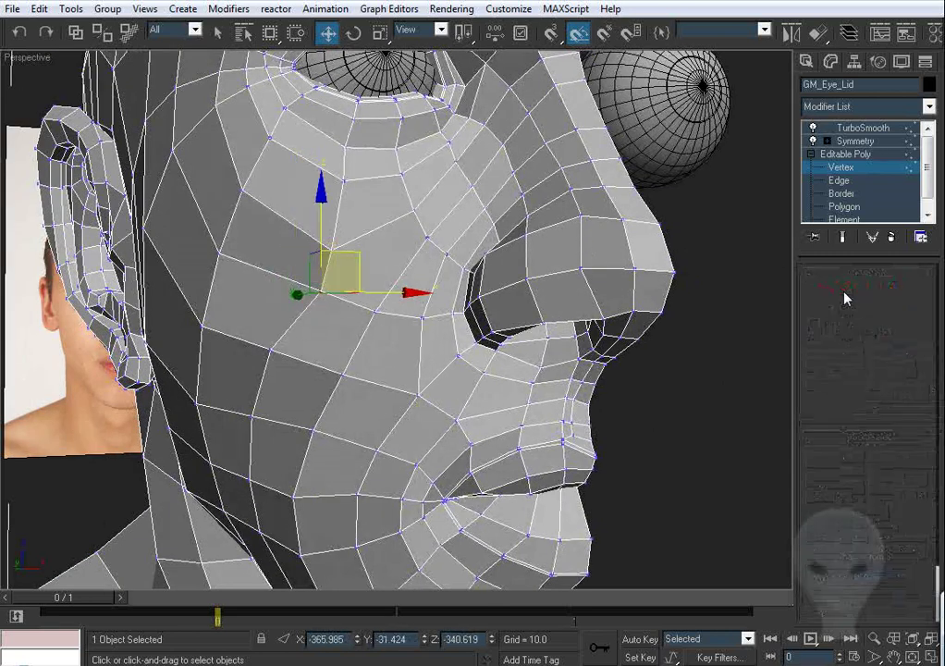
{"action": "left_click", "coordinate": [426, 236]}
{"action": "key", "text": "alt+r"}
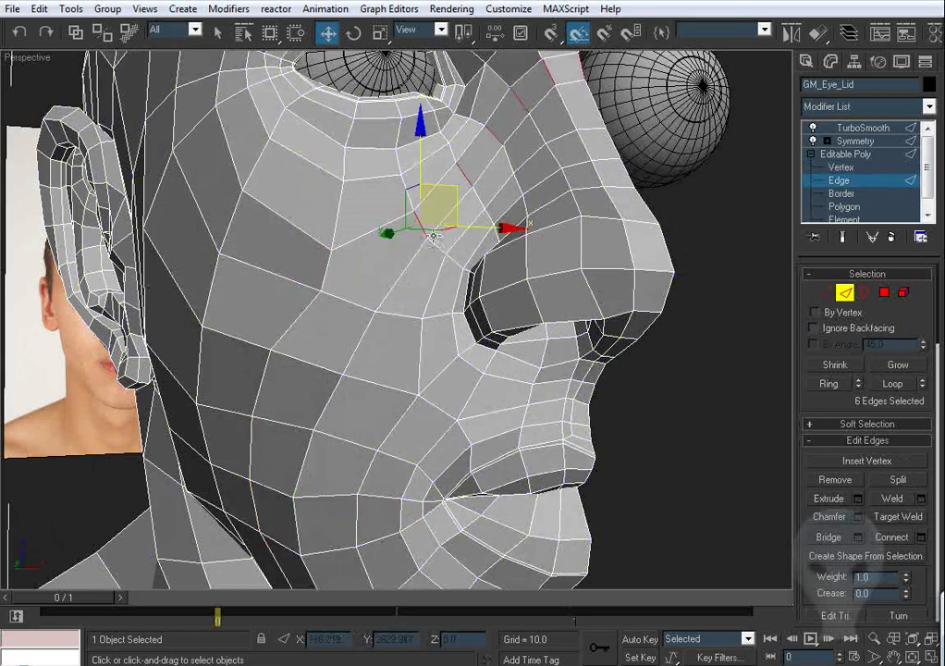
{"action": "middle_click_drag", "start_coordinate": [426, 236], "coordinate": [439, 286], "text": "alt"}
{"action": "left_click", "coordinate": [444, 329]}
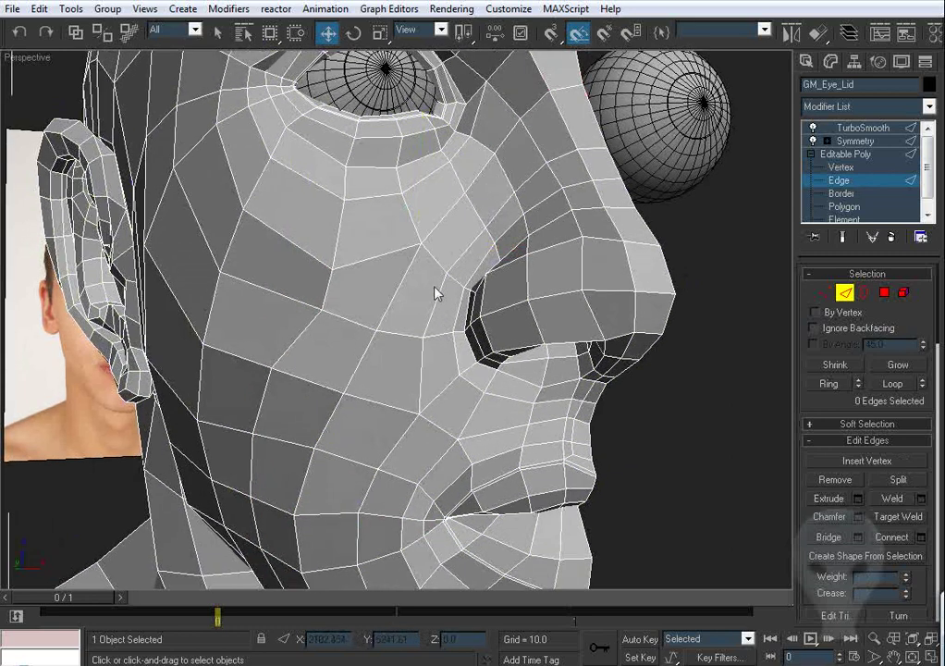
{"action": "key", "text": "ctrl+z"}
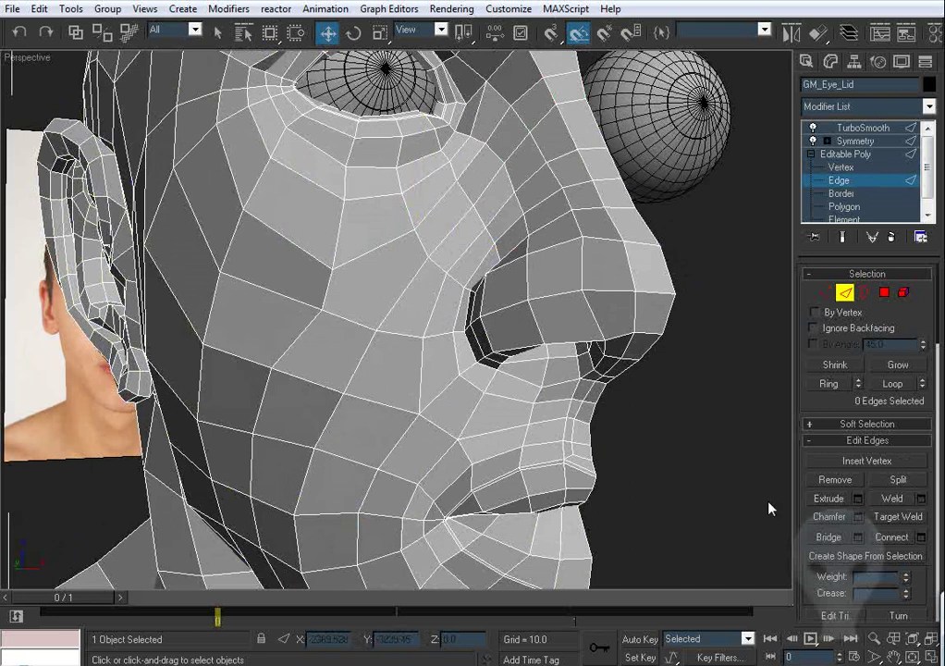
Step: Select the ring of short edges from the cheek beside the nostril over the nose bridge and collapse it
{"action": "left_click", "coordinate": [423, 250]}
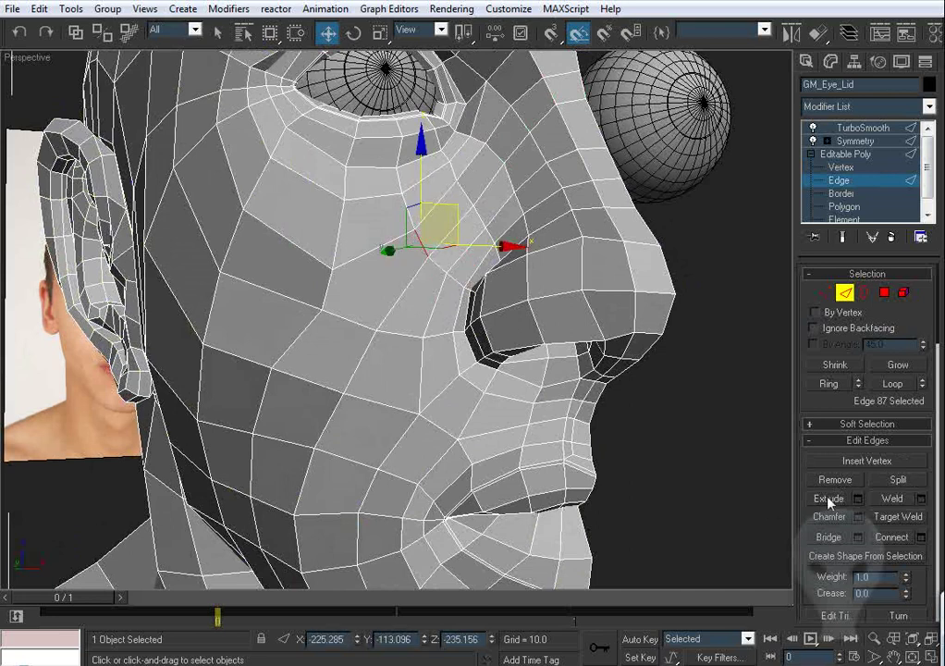
{"action": "left_click", "coordinate": [830, 384]}
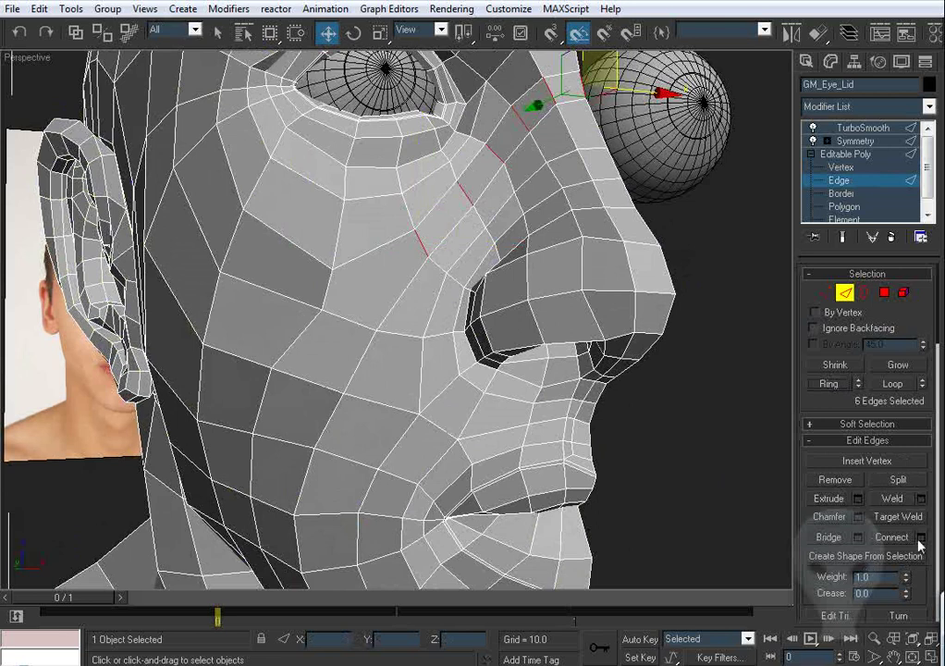
{"action": "left_click_drag", "start_coordinate": [806, 466], "coordinate": [796, 402]}
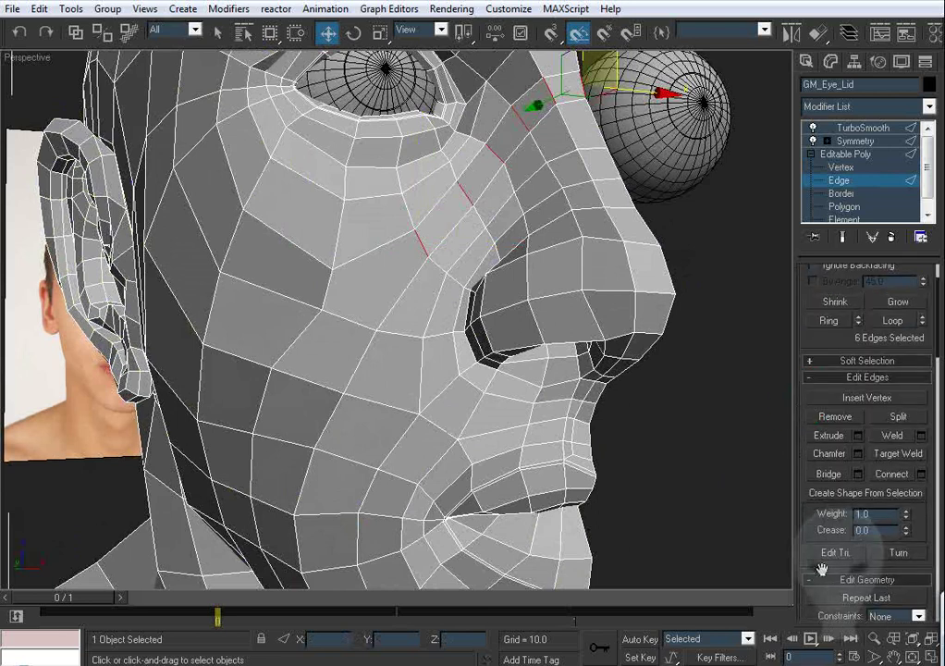
{"action": "left_click_drag", "start_coordinate": [803, 471], "coordinate": [799, 398]}
{"action": "left_click", "coordinate": [922, 577]}
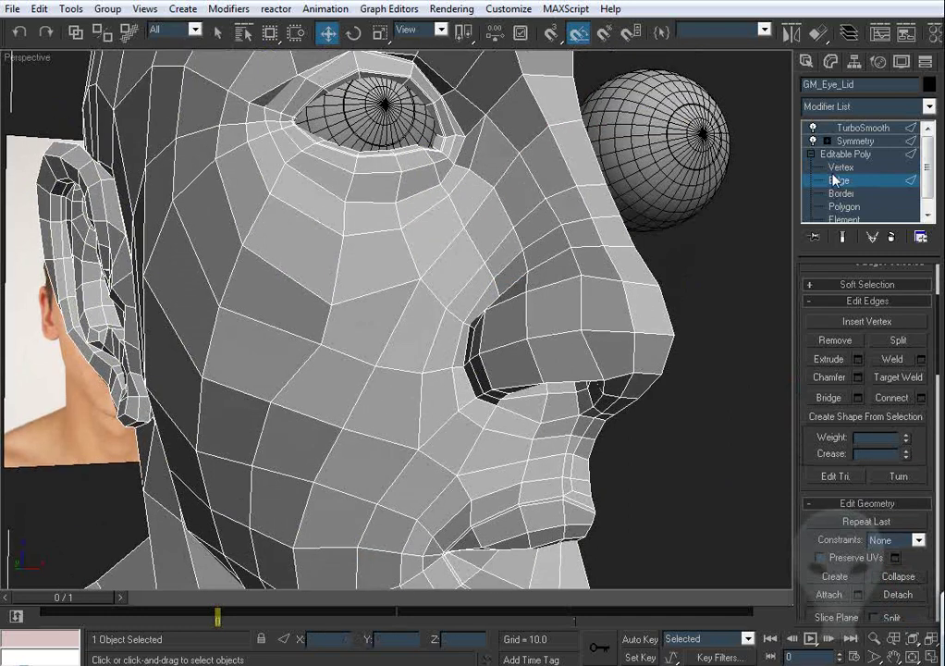
Step: Shift the collapsed vertex beside the nose slightly outward and reposition the cheek vertex under the eye
{"action": "left_click", "coordinate": [841, 167]}
{"action": "left_click", "coordinate": [430, 277]}
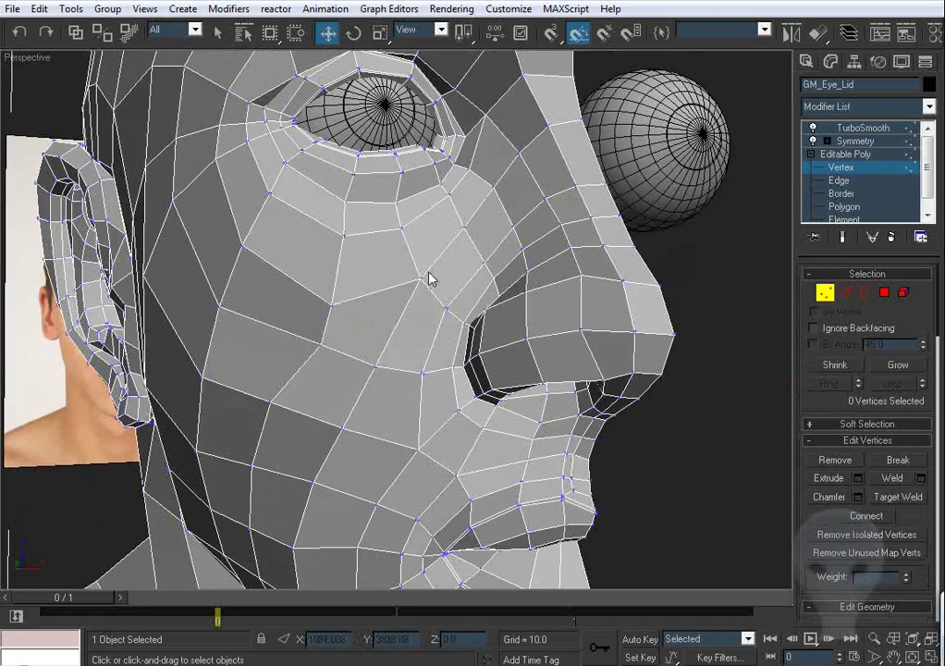
{"action": "left_click", "coordinate": [423, 279]}
{"action": "left_click_drag", "start_coordinate": [454, 258], "coordinate": [456, 252]}
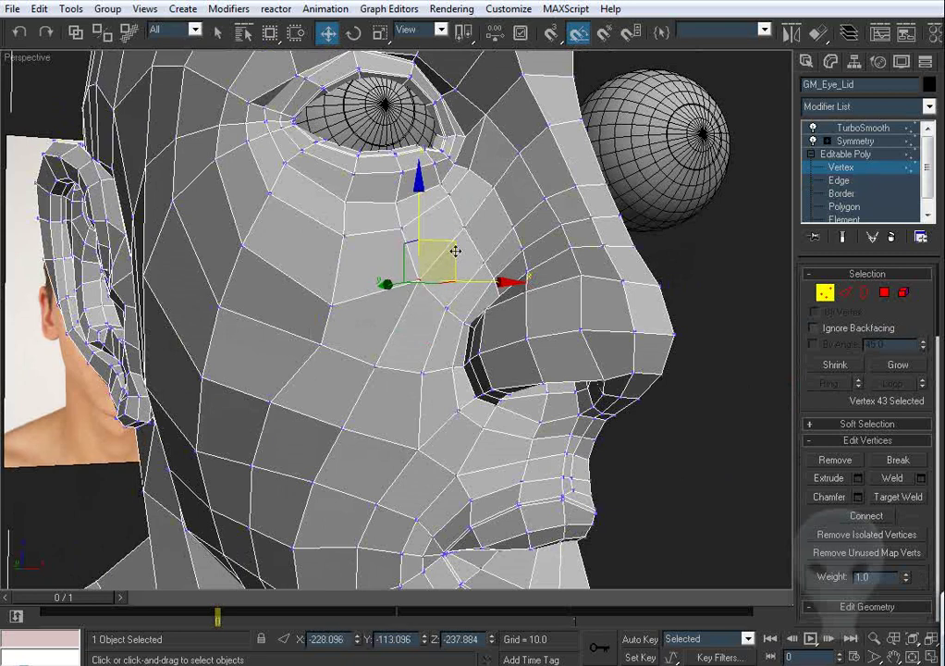
{"action": "left_click", "coordinate": [333, 299]}
{"action": "left_click_drag", "start_coordinate": [332, 299], "coordinate": [329, 303]}
Step: In the front view, move the new loop's uppermost vertex outward and the vertex under the eye slightly up and outward
{"action": "key", "text": "f"}
{"action": "key", "text": "z"}
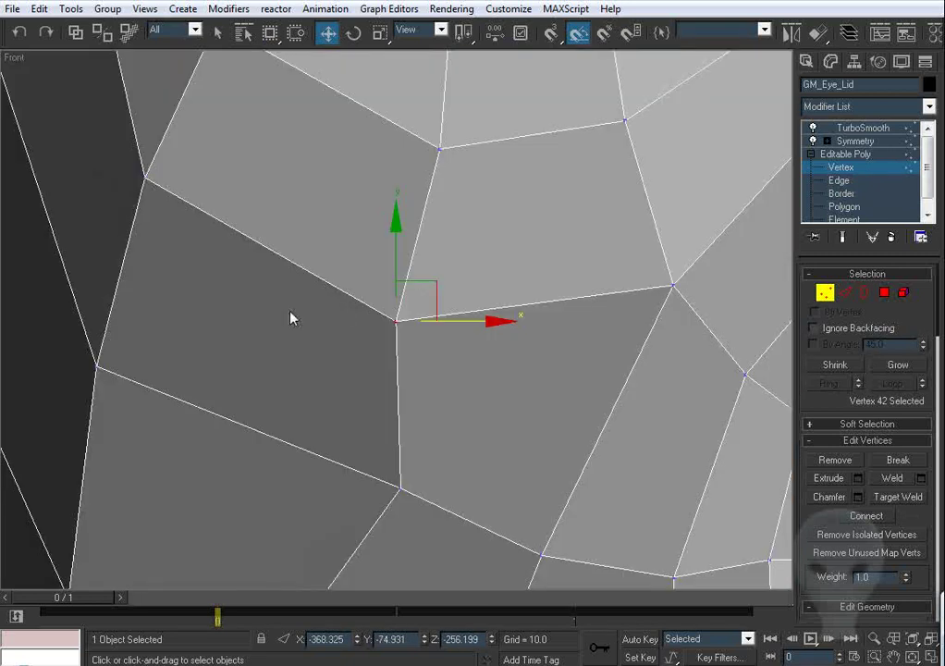
{"action": "scroll", "coordinate": [370, 342], "scroll_direction": "down", "scroll_amount": 5}
{"action": "left_click", "coordinate": [451, 295]}
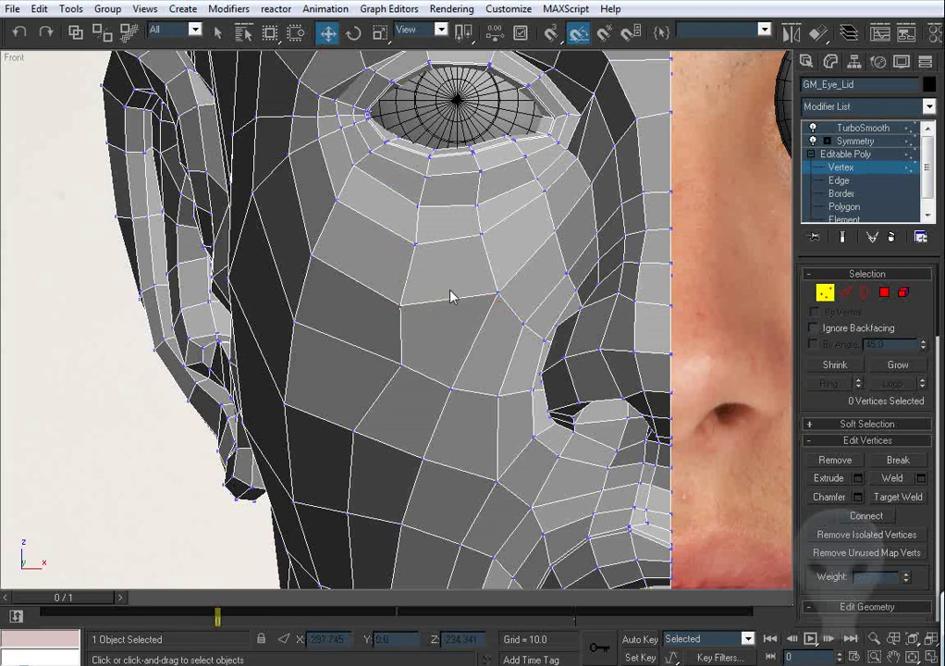
{"action": "left_click", "coordinate": [401, 360]}
{"action": "left_click_drag", "start_coordinate": [455, 363], "coordinate": [432, 363]}
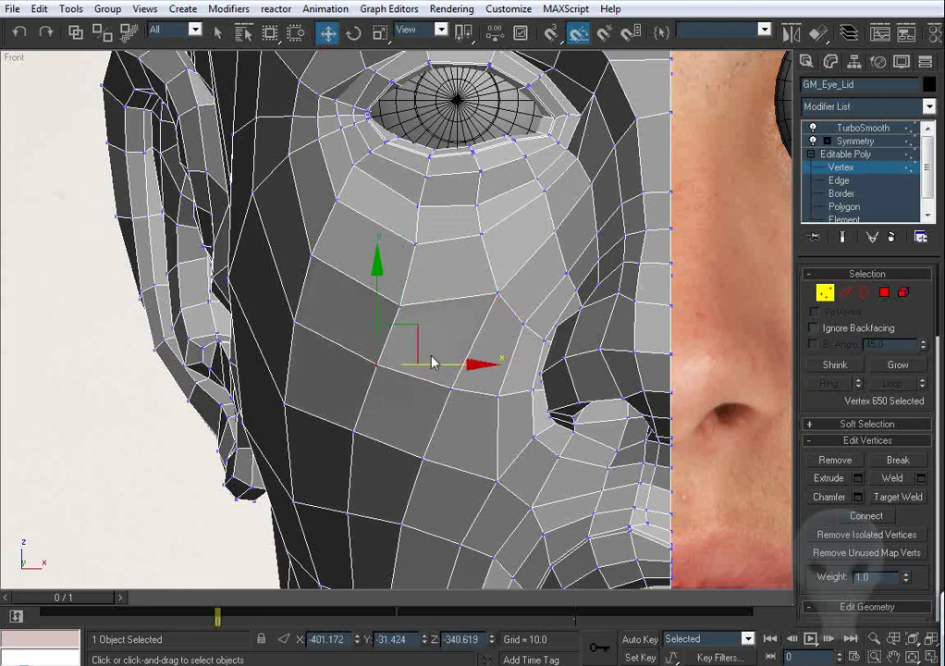
{"action": "left_click", "coordinate": [427, 323]}
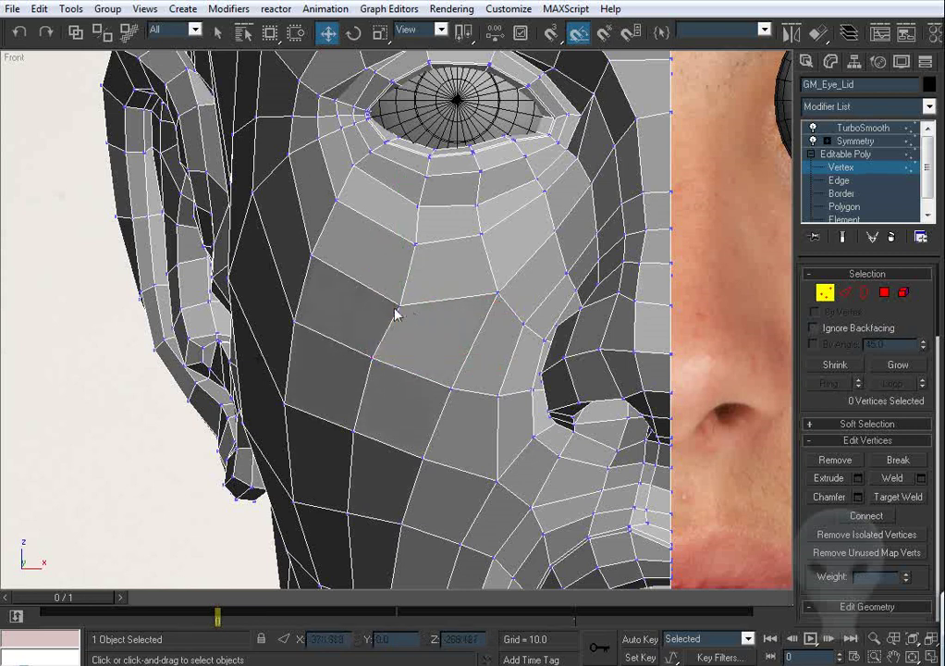
{"action": "left_click_drag", "start_coordinate": [397, 307], "coordinate": [391, 302]}
Step: Shift the lower cheek loop vertices in the front view to space the polygons between ear and mouth evenly
{"action": "middle_click_drag", "start_coordinate": [400, 410], "coordinate": [443, 299]}
{"action": "left_click_drag", "start_coordinate": [398, 319], "coordinate": [387, 321]}
{"action": "left_click_drag", "start_coordinate": [393, 402], "coordinate": [385, 402]}
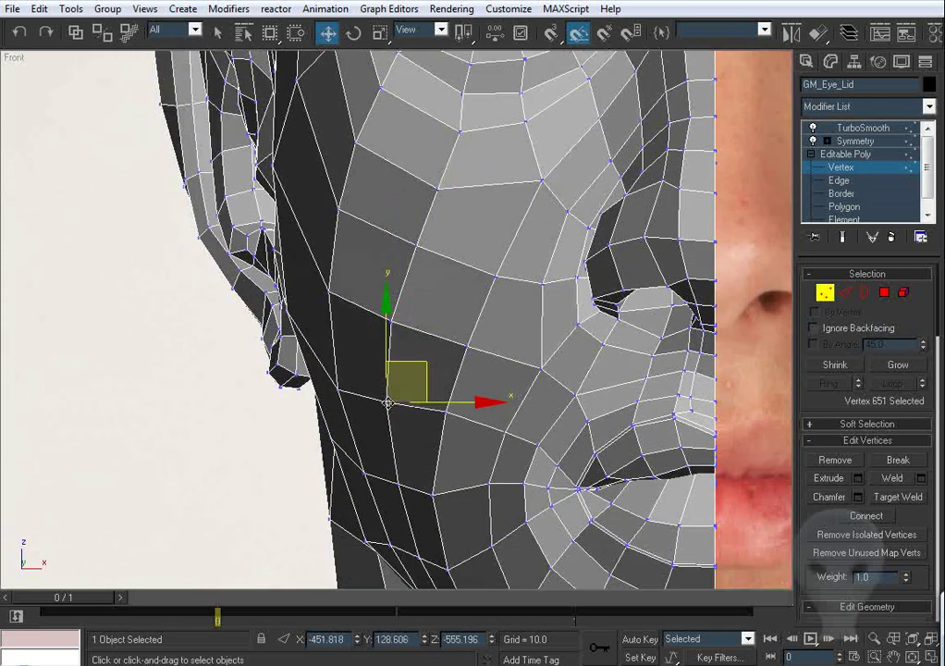
{"action": "middle_click_drag", "start_coordinate": [412, 416], "coordinate": [419, 342]}
{"action": "left_click", "coordinate": [440, 422]}
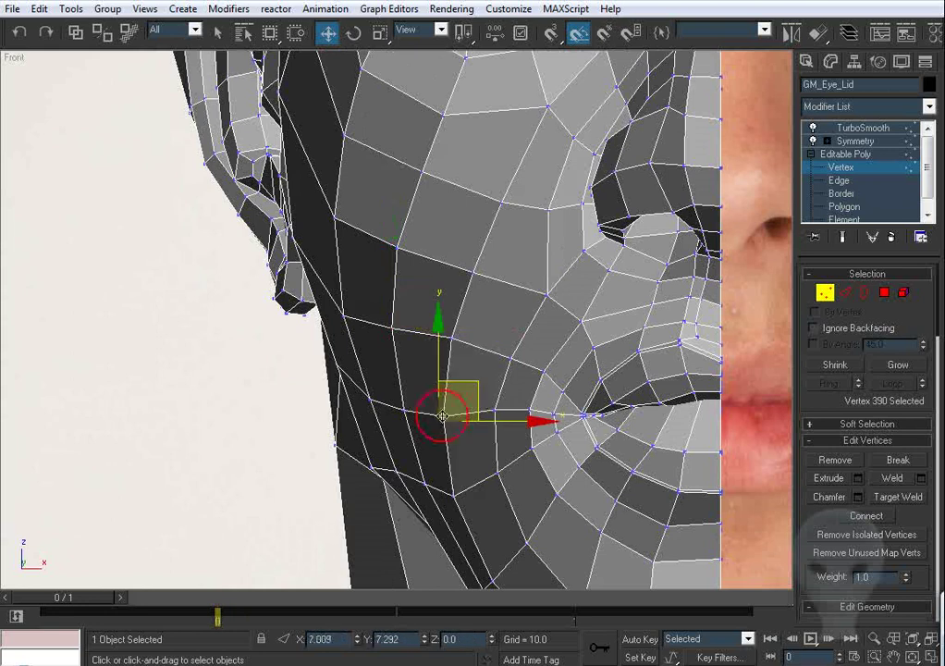
{"action": "left_click_drag", "start_coordinate": [403, 412], "coordinate": [404, 409]}
Step: View the cheek from below in perspective and check the vertex under the eye and its neighbour against the cheek's curvature
{"action": "key", "text": "p"}
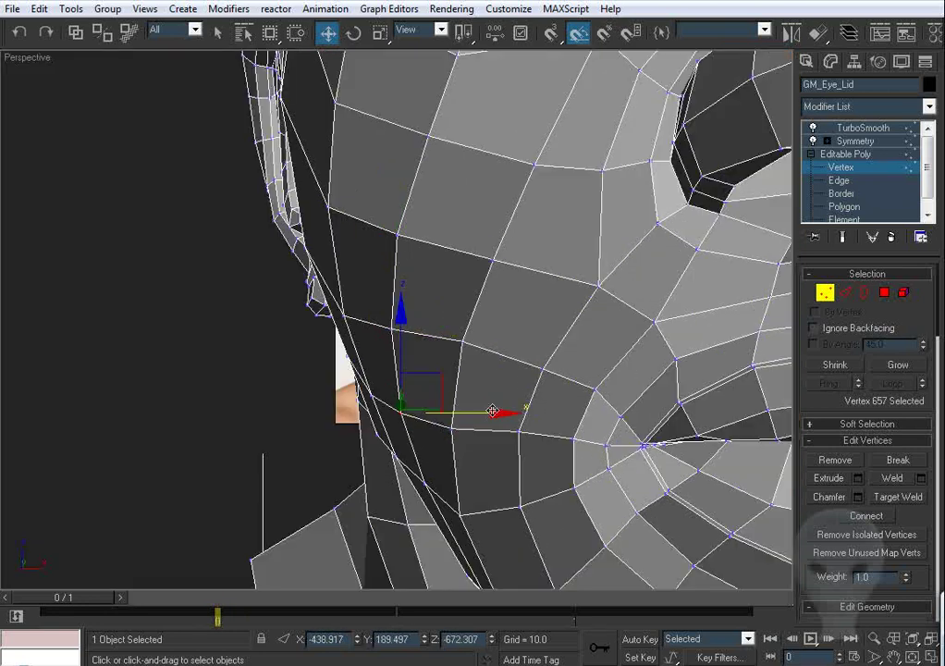
{"action": "key", "text": "ctrl+r"}
{"action": "left_click_drag", "start_coordinate": [297, 214], "coordinate": [373, 132]}
{"action": "middle_click_drag", "start_coordinate": [372, 130], "coordinate": [455, 285], "text": "alt"}
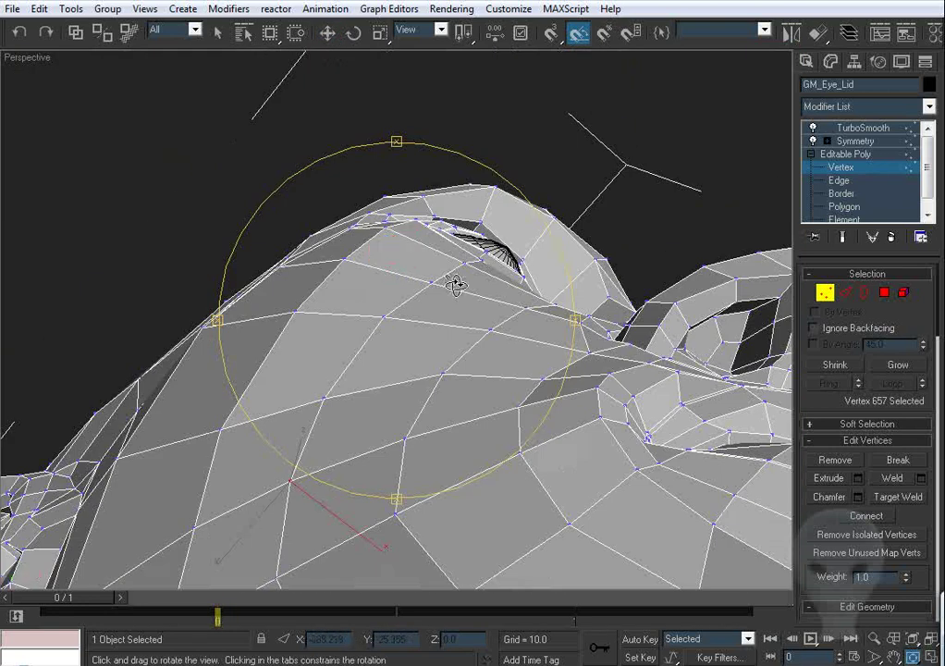
{"action": "left_click_drag", "start_coordinate": [361, 256], "coordinate": [462, 352]}
{"action": "right_click", "coordinate": [495, 317]}
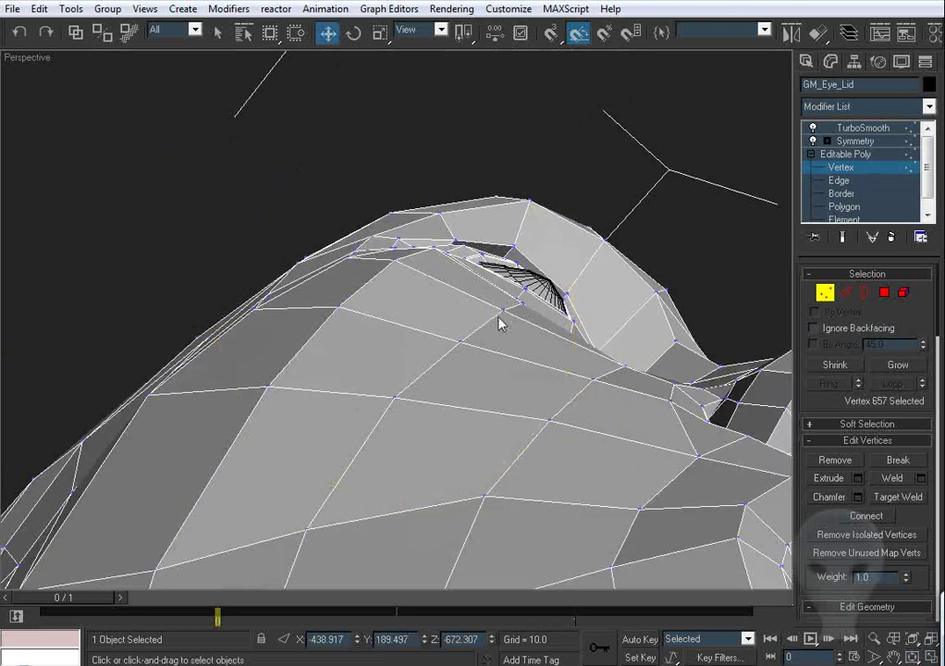
{"action": "middle_click_drag", "start_coordinate": [497, 317], "coordinate": [349, 317], "text": "alt"}
{"action": "left_click", "coordinate": [390, 311]}
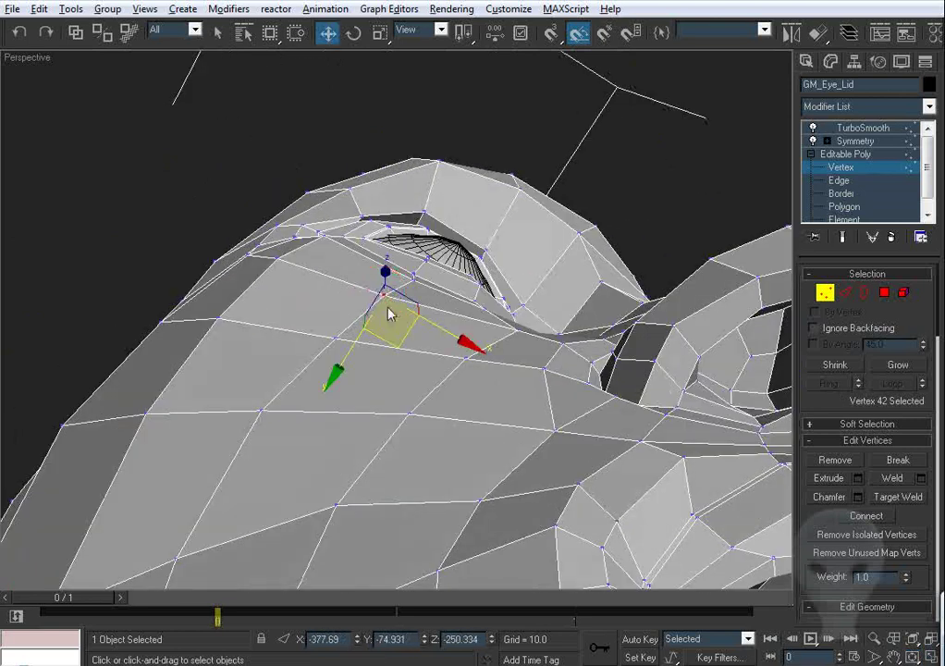
{"action": "middle_click_drag", "start_coordinate": [396, 379], "coordinate": [463, 335], "text": "alt"}
{"action": "left_click", "coordinate": [368, 384]}
Step: Adjust the upper cheek vertices from below to even out the curvature between the eye and the nose
{"action": "middle_click_drag", "start_coordinate": [363, 382], "coordinate": [518, 382], "text": "alt"}
{"action": "left_click", "coordinate": [338, 361]}
{"action": "left_click", "coordinate": [524, 370]}
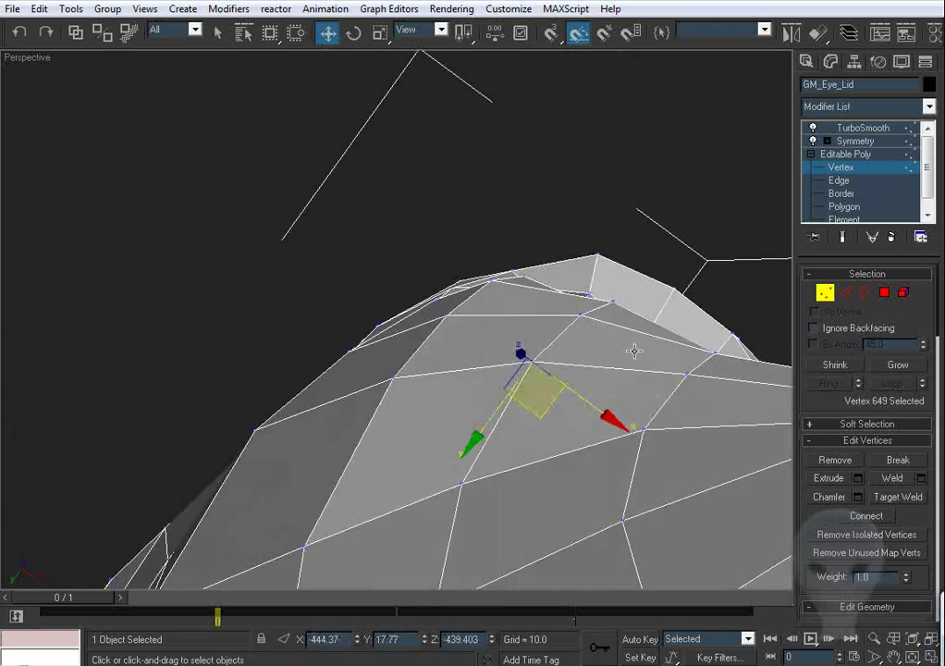
{"action": "middle_click_drag", "start_coordinate": [632, 347], "coordinate": [664, 268], "text": "alt"}
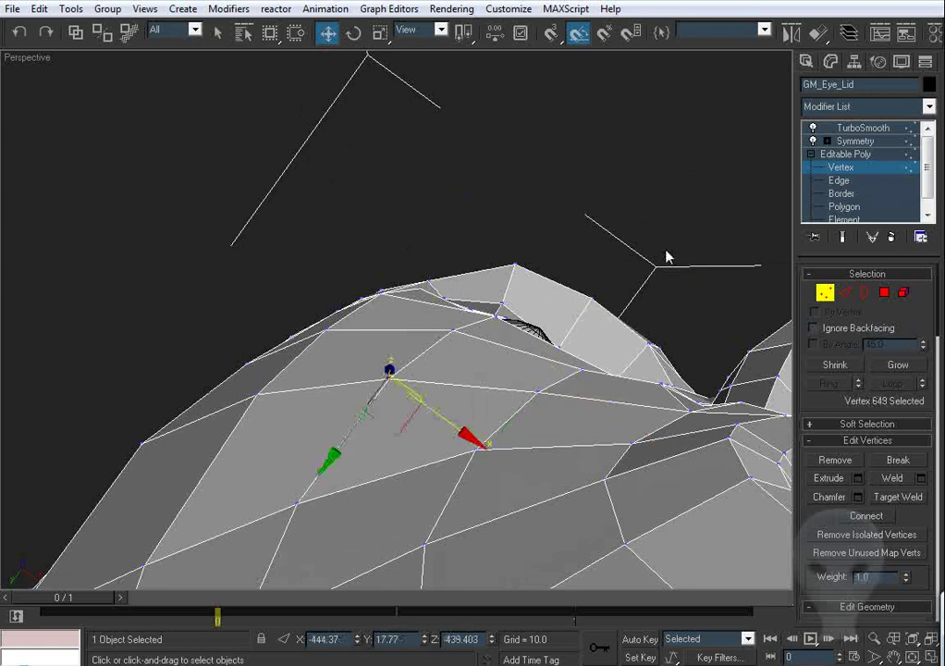
{"action": "left_click", "coordinate": [612, 363]}
{"action": "middle_click_drag", "start_coordinate": [611, 363], "coordinate": [474, 386], "text": "alt"}
{"action": "left_click", "coordinate": [476, 388]}
{"action": "left_click_drag", "start_coordinate": [487, 426], "coordinate": [493, 421]}
{"action": "left_click", "coordinate": [574, 181]}
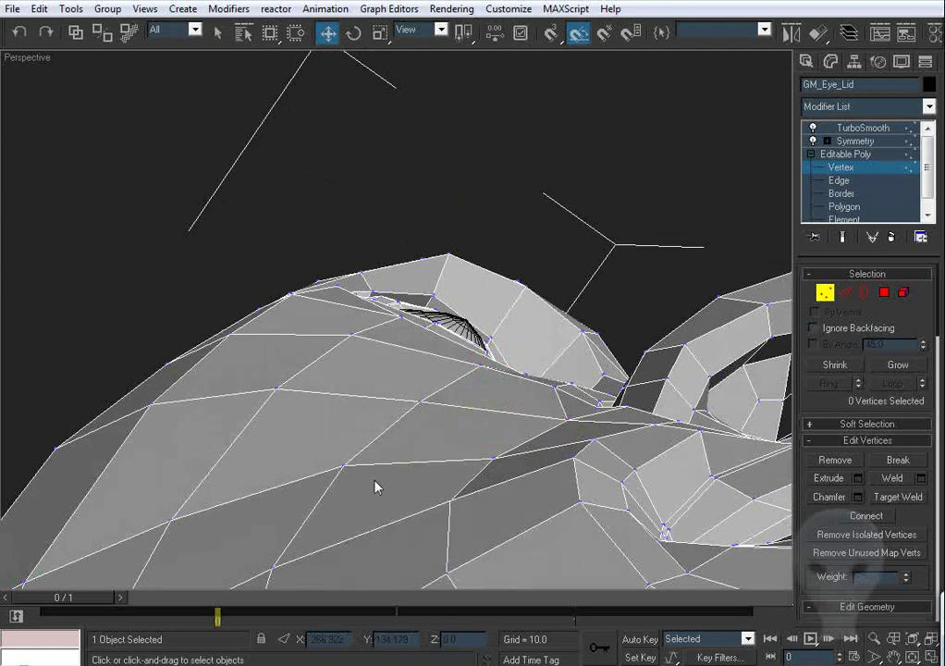
Step: Push the middle vertex of the new cheek loop forward and slightly outward
{"action": "left_click", "coordinate": [418, 386]}
{"action": "middle_click_drag", "start_coordinate": [418, 387], "coordinate": [429, 363], "text": "alt"}
{"action": "left_click", "coordinate": [436, 361]}
{"action": "left_click", "coordinate": [436, 360]}
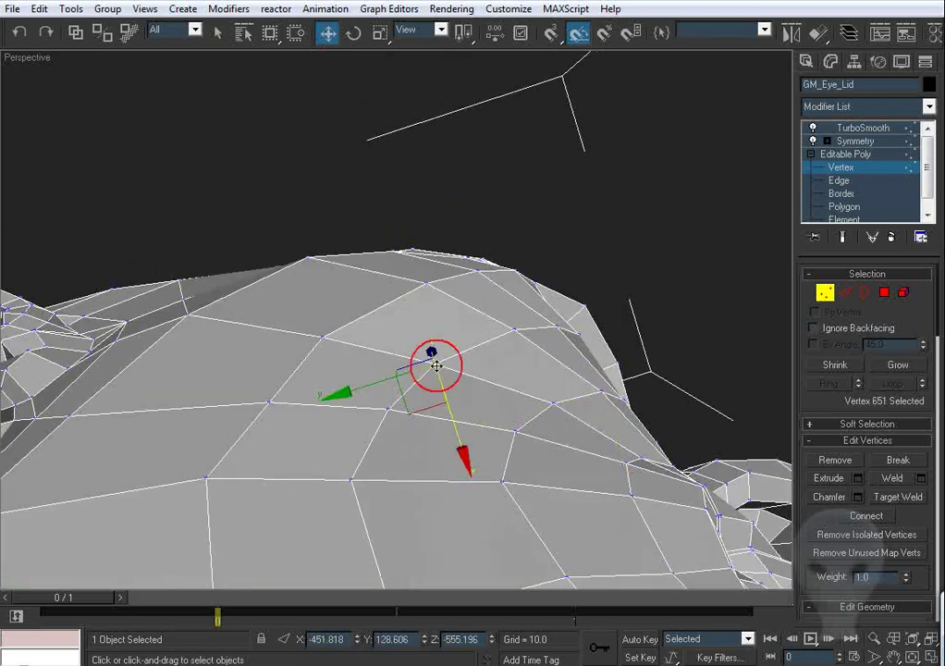
{"action": "left_click_drag", "start_coordinate": [420, 407], "coordinate": [427, 395]}
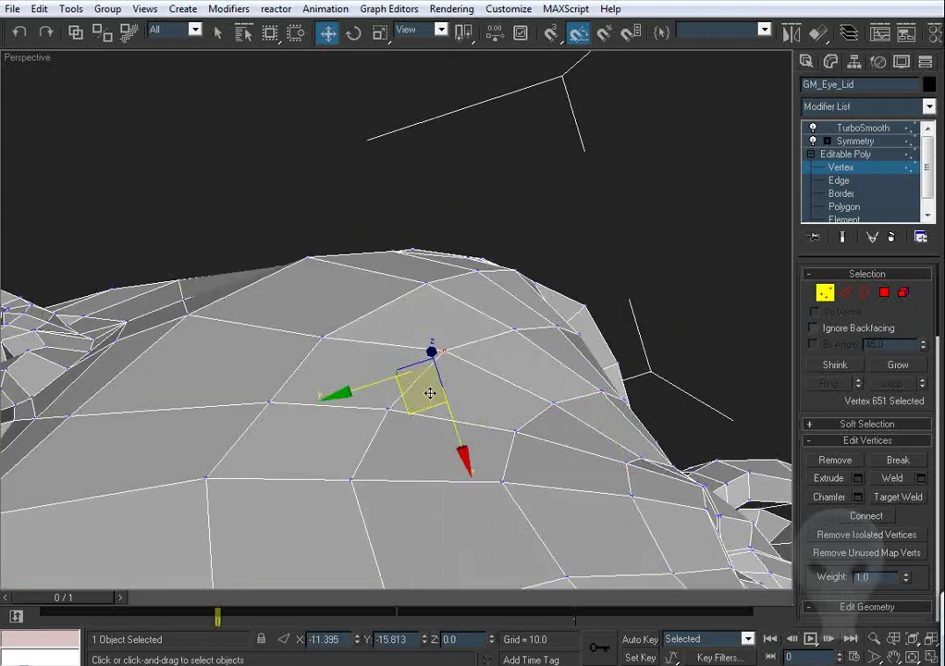
{"action": "left_click", "coordinate": [596, 339]}
Step: Push the next lower loop vertex and the adjacent outer vertices toward the jaw outward to round the lower cheek
{"action": "middle_click_drag", "start_coordinate": [404, 405], "coordinate": [422, 351]}
{"action": "left_click_drag", "start_coordinate": [407, 347], "coordinate": [412, 337]}
{"action": "left_click", "coordinate": [377, 324]}
{"action": "left_click_drag", "start_coordinate": [339, 283], "coordinate": [343, 275]}
{"action": "left_click", "coordinate": [315, 350]}
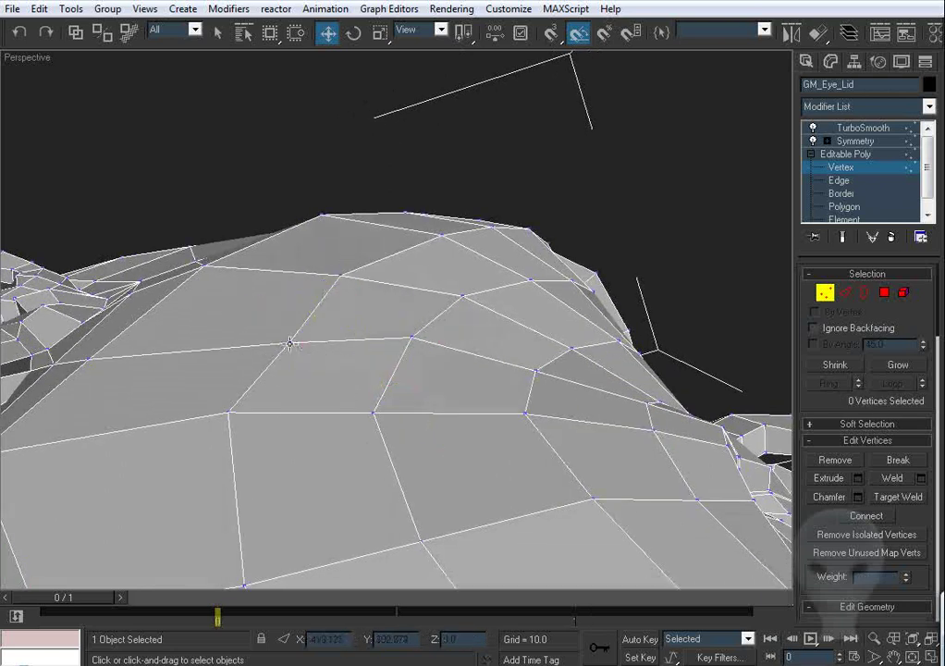
{"action": "left_click", "coordinate": [294, 319]}
{"action": "middle_click_drag", "start_coordinate": [420, 353], "coordinate": [424, 338], "text": "alt"}
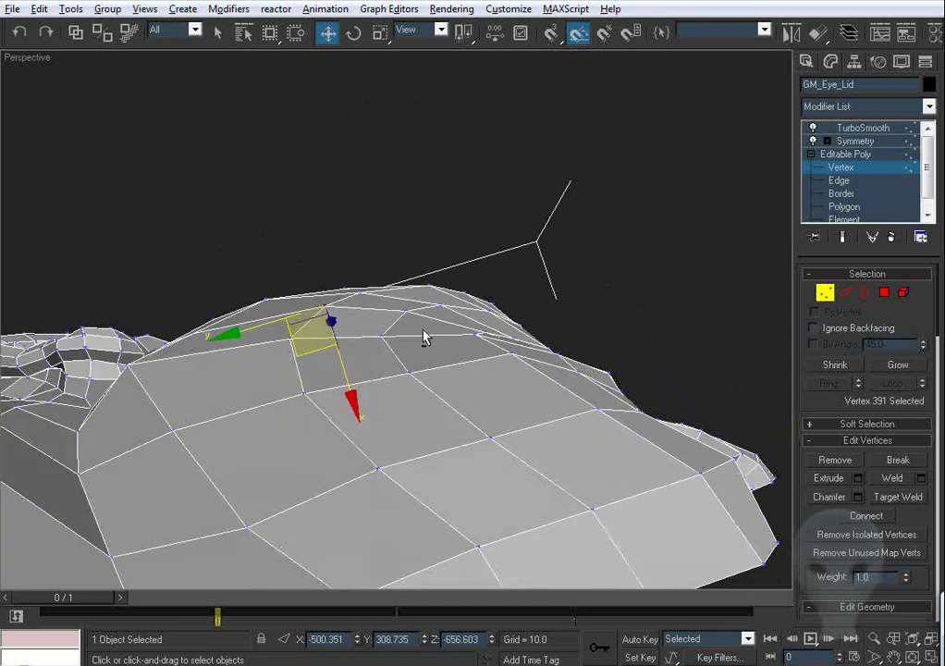
Step: Nudge the outer lower cheek vertices outward from below to continue the rounded curve toward the jaw
{"action": "left_click", "coordinate": [382, 337]}
{"action": "left_click", "coordinate": [445, 362]}
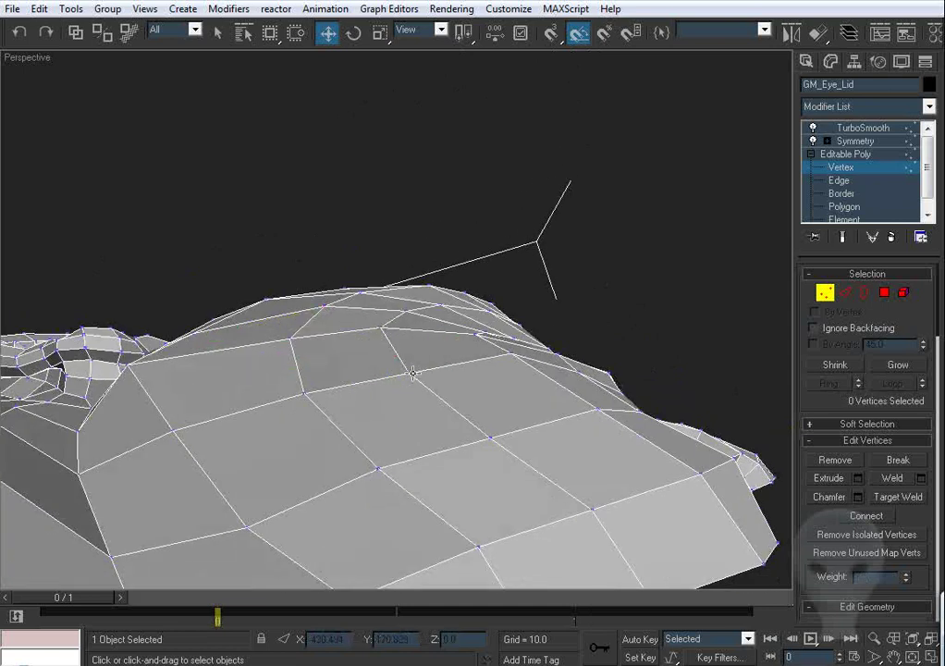
{"action": "left_click", "coordinate": [409, 379]}
{"action": "left_click", "coordinate": [506, 383]}
{"action": "middle_click_drag", "start_coordinate": [506, 382], "coordinate": [384, 349], "text": "alt"}
{"action": "left_click", "coordinate": [407, 380]}
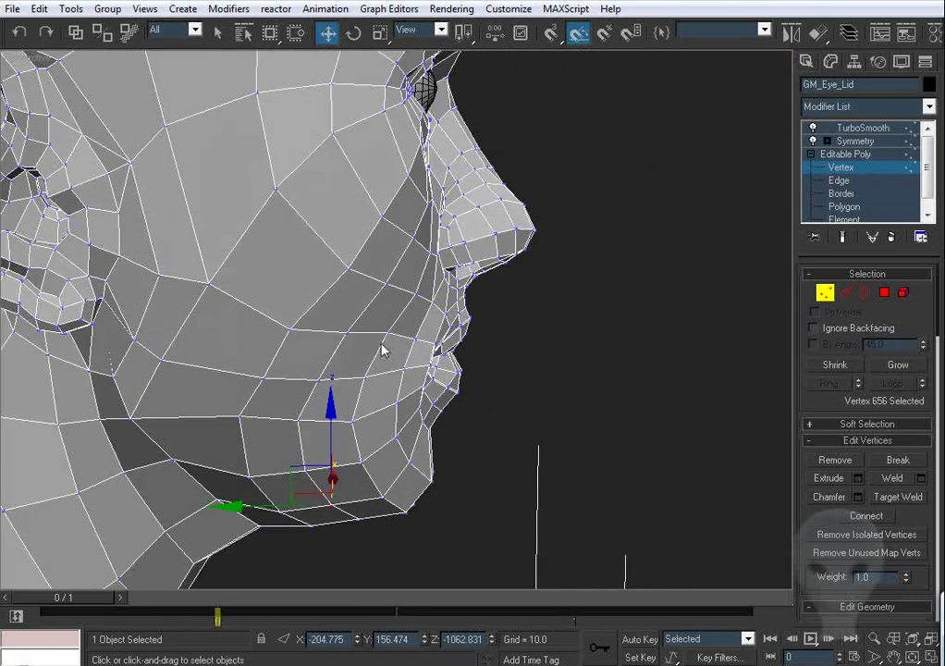
Step: Reposition the outer mid-cheek vertex, shifting it back in the side profile and slightly outward and down from the front
{"action": "left_click", "coordinate": [345, 332]}
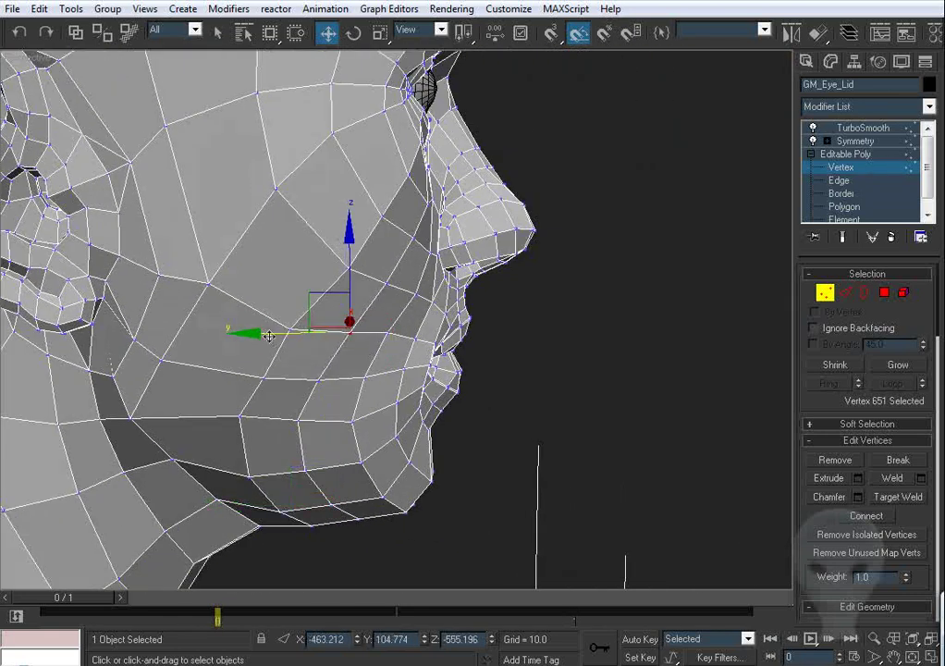
{"action": "left_click", "coordinate": [389, 337]}
{"action": "left_click", "coordinate": [347, 265]}
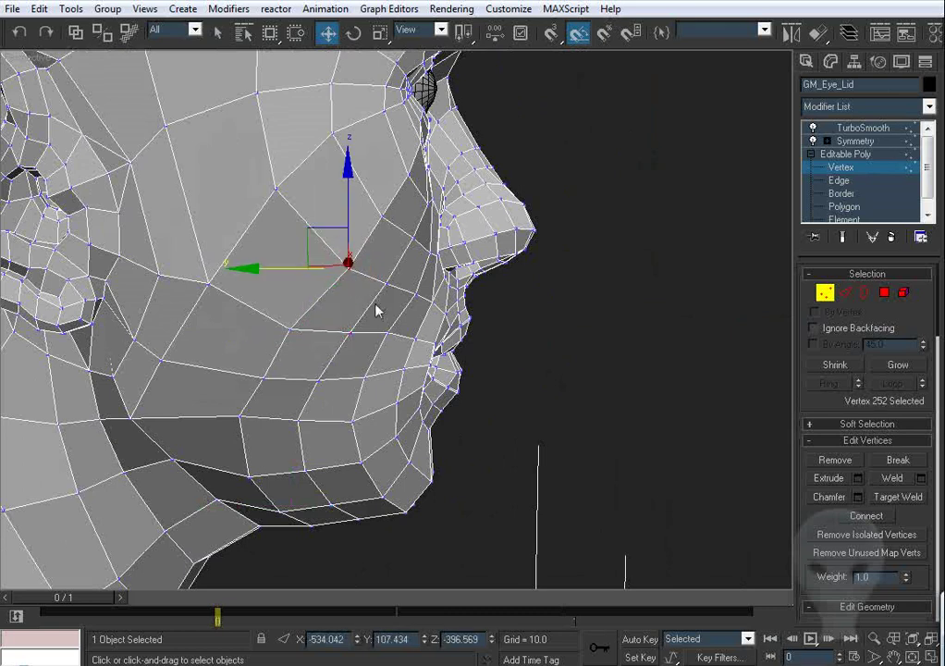
{"action": "middle_click_drag", "start_coordinate": [253, 255], "coordinate": [264, 307]}
{"action": "left_click_drag", "start_coordinate": [324, 289], "coordinate": [296, 262]}
{"action": "key", "text": "f"}
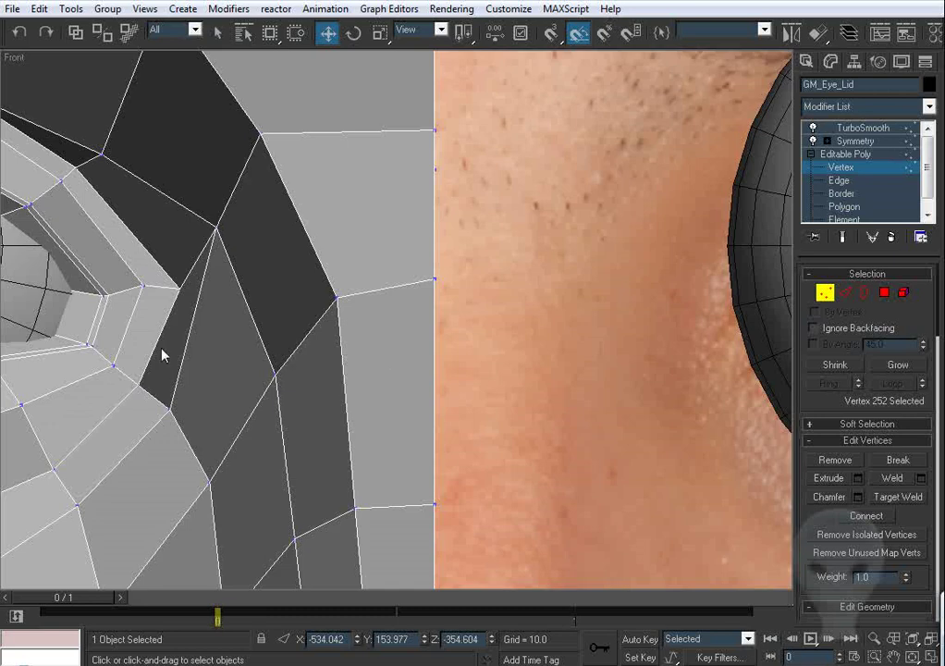
{"action": "scroll", "coordinate": [162, 355], "scroll_direction": "down", "scroll_amount": 4}
{"action": "middle_click_drag", "start_coordinate": [163, 355], "coordinate": [647, 364]}
{"action": "middle_click_drag", "start_coordinate": [294, 534], "coordinate": [300, 285]}
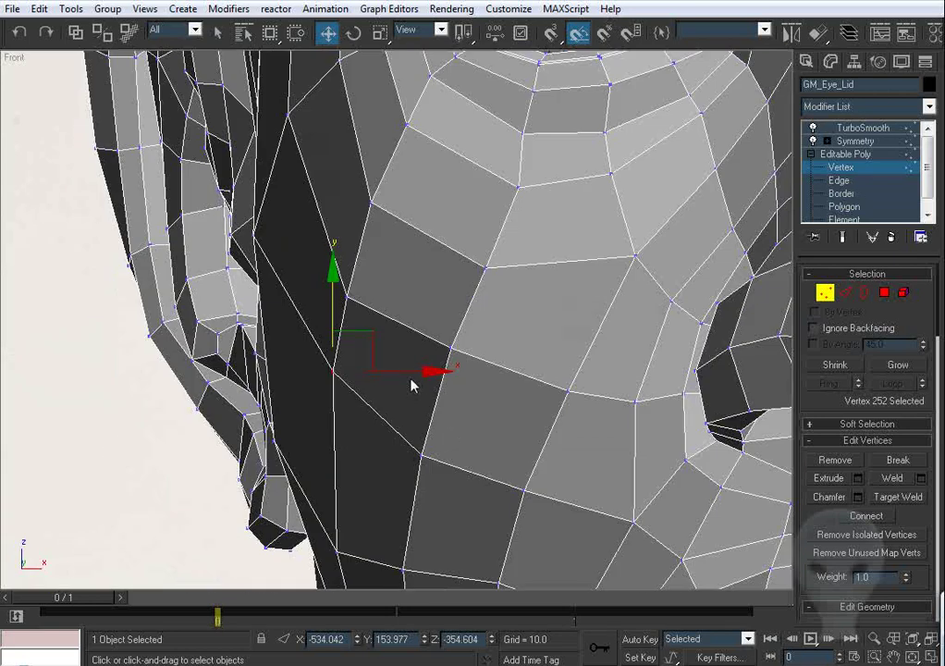
{"action": "left_click_drag", "start_coordinate": [396, 374], "coordinate": [323, 344]}
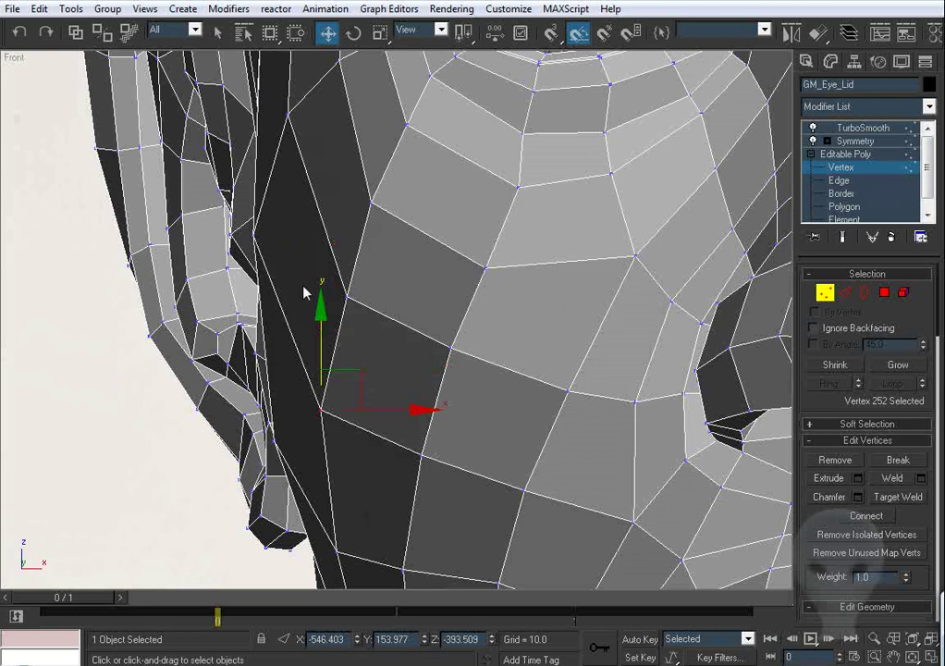
Step: Move the cheek vertex below the outer eye corner slightly back and up in profile, and outward from the front
{"action": "middle_click_drag", "start_coordinate": [304, 291], "coordinate": [473, 341], "text": "alt"}
{"action": "scroll", "coordinate": [407, 270], "scroll_direction": "down", "scroll_amount": 2}
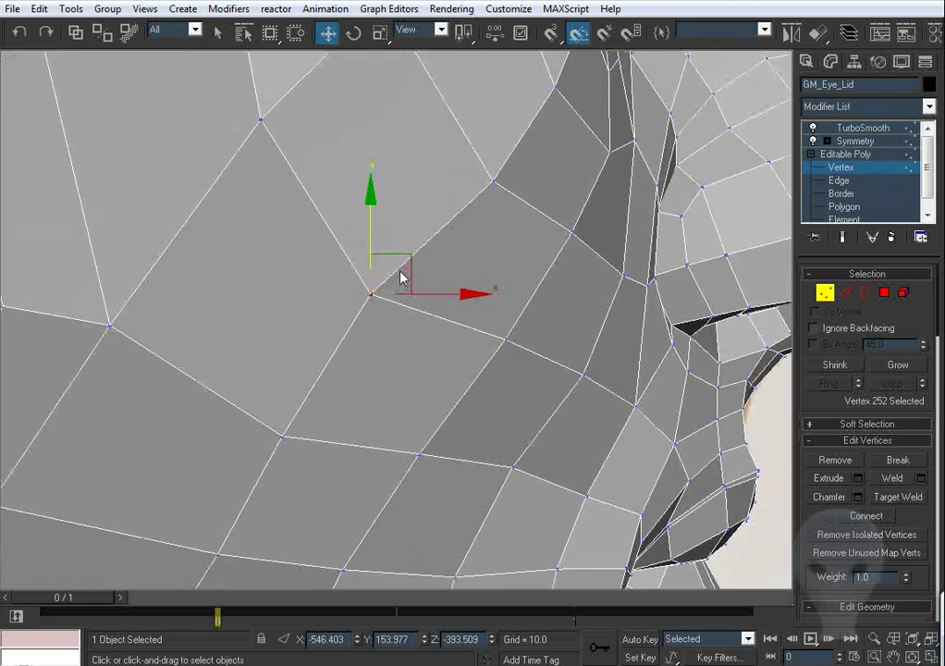
{"action": "left_click", "coordinate": [407, 270]}
{"action": "scroll", "coordinate": [522, 232], "scroll_direction": "down", "scroll_amount": 5}
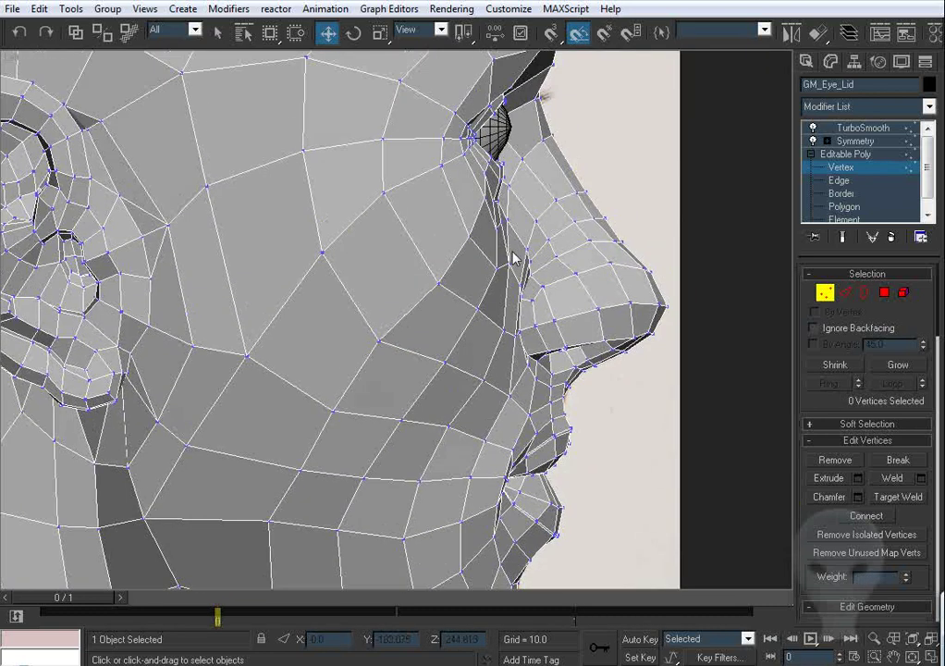
{"action": "left_click", "coordinate": [431, 279]}
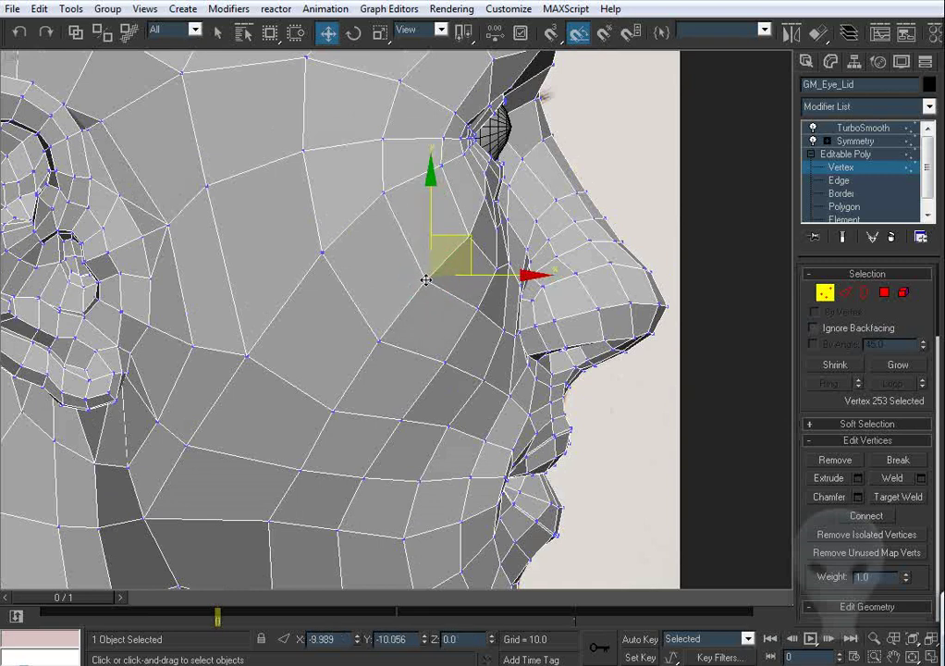
{"action": "key", "text": "f"}
{"action": "key", "text": "z"}
{"action": "scroll", "coordinate": [389, 320], "scroll_direction": "up", "scroll_amount": 2}
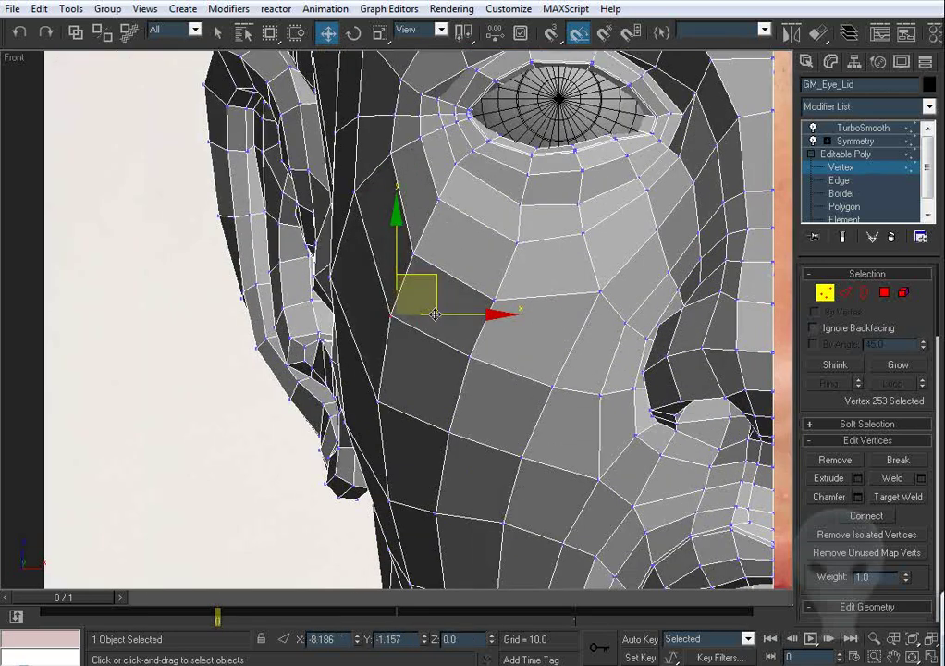
{"action": "key", "text": "l"}
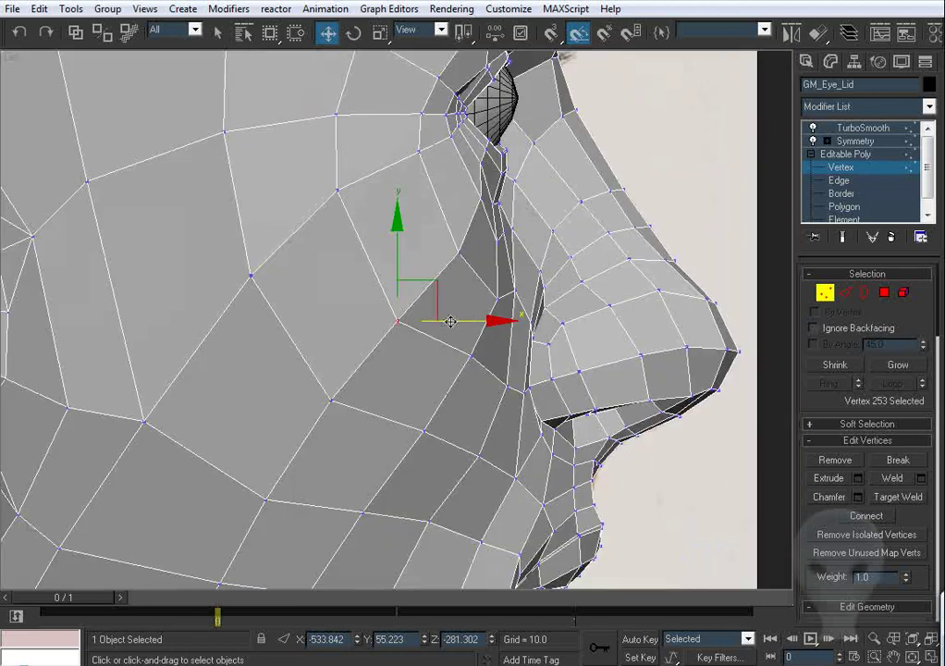
Step: Shift the next vertex down the outer cheek loop back and up in profile, and outward from the front
{"action": "scroll", "coordinate": [444, 308], "scroll_direction": "up", "scroll_amount": 1}
{"action": "left_click", "coordinate": [351, 357]}
{"action": "scroll", "coordinate": [333, 398], "scroll_direction": "down", "scroll_amount": 2}
{"action": "middle_click_drag", "start_coordinate": [331, 403], "coordinate": [377, 259]}
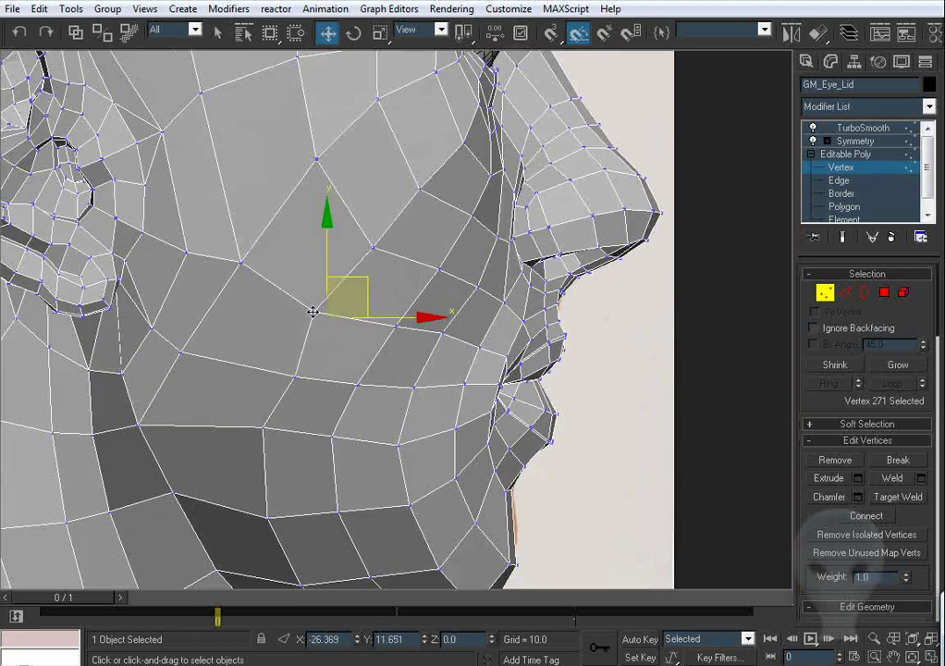
{"action": "key", "text": "f"}
{"action": "scroll", "coordinate": [414, 283], "scroll_direction": "up", "scroll_amount": 3}
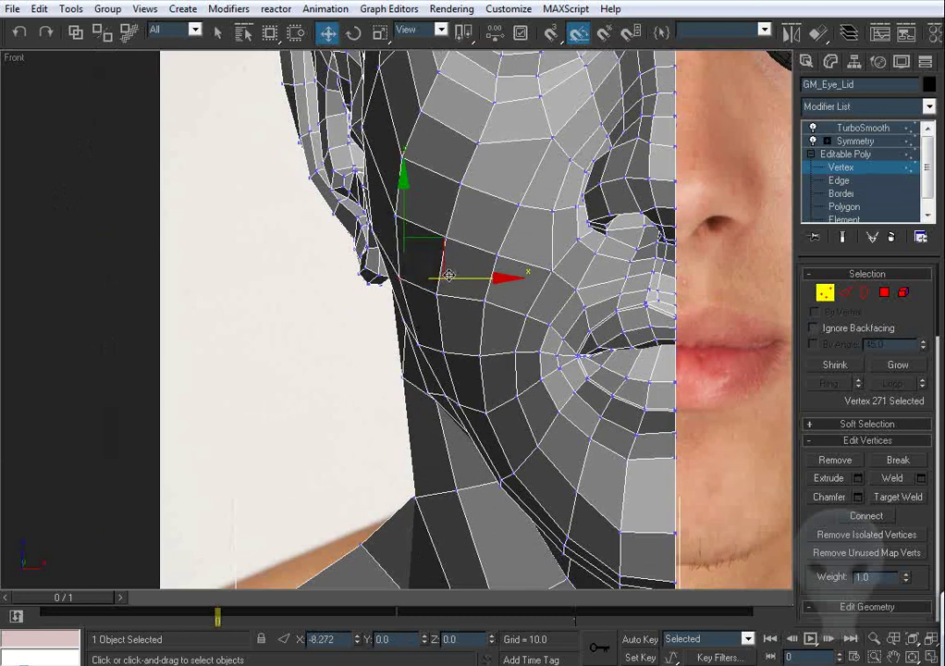
{"action": "key", "text": "l"}
{"action": "scroll", "coordinate": [438, 273], "scroll_direction": "up", "scroll_amount": 1}
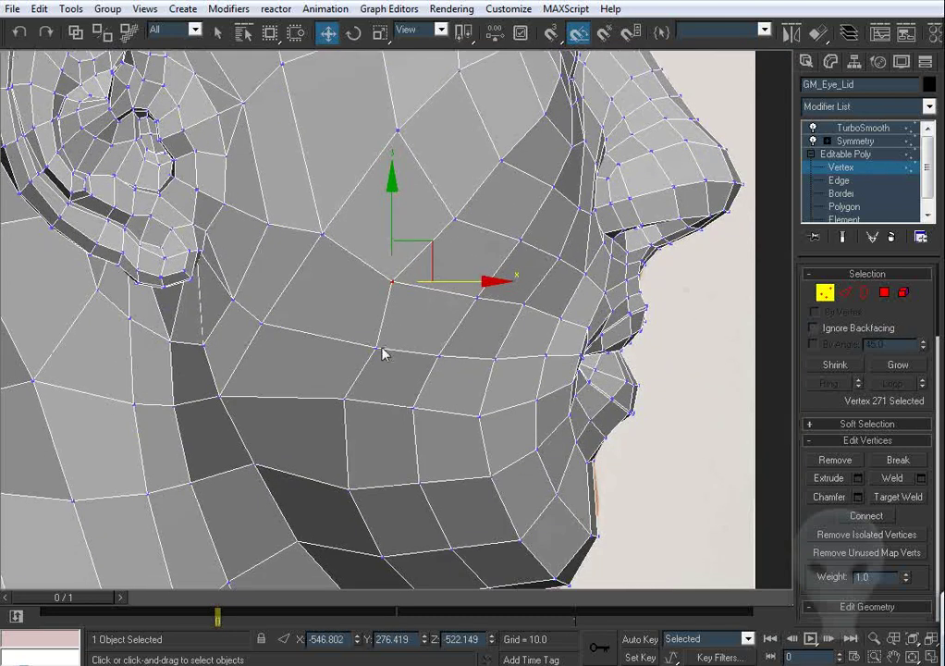
Step: Move the outer cheek vertex level with the mouth backward in profile and outward by about 10 units from the front
{"action": "left_click_drag", "start_coordinate": [416, 334], "coordinate": [370, 323]}
{"action": "key", "text": "f"}
{"action": "scroll", "coordinate": [486, 313], "scroll_direction": "up", "scroll_amount": 2}
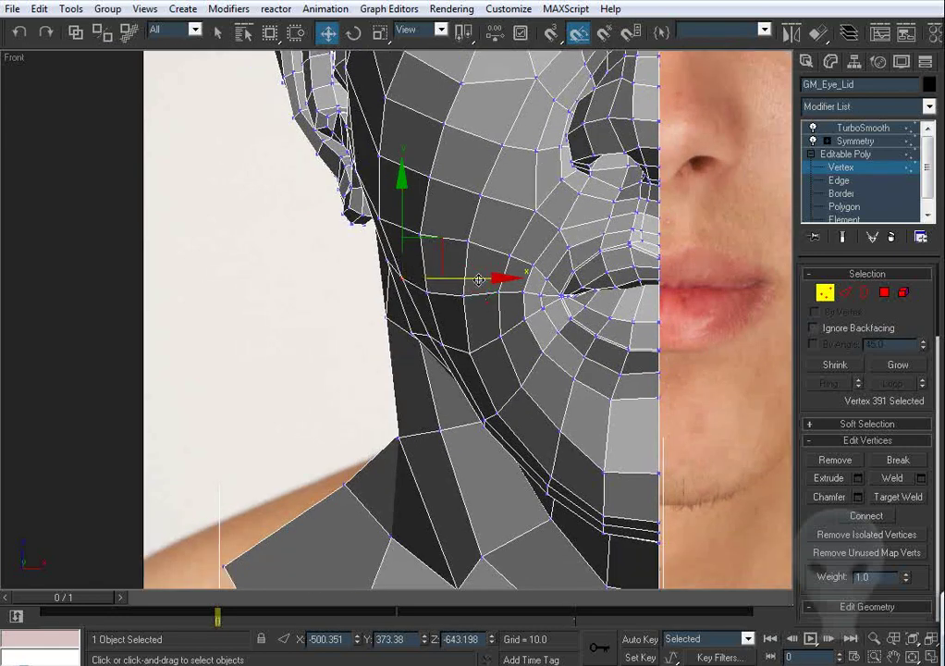
{"action": "key", "text": "l"}
{"action": "key", "text": "z"}
{"action": "middle_click_drag", "start_coordinate": [454, 391], "coordinate": [452, 361]}
Step: Shift the vertices of the row below back and down in profile to even the polygon spacing above the jaw
{"action": "left_click", "coordinate": [405, 345]}
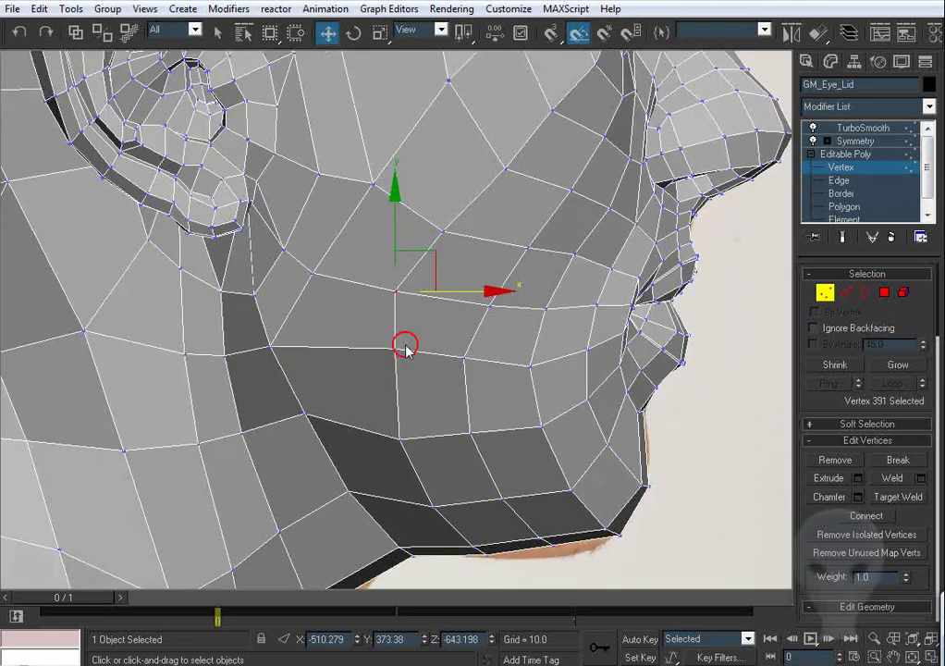
{"action": "left_click_drag", "start_coordinate": [431, 333], "coordinate": [412, 340]}
{"action": "left_click", "coordinate": [397, 292]}
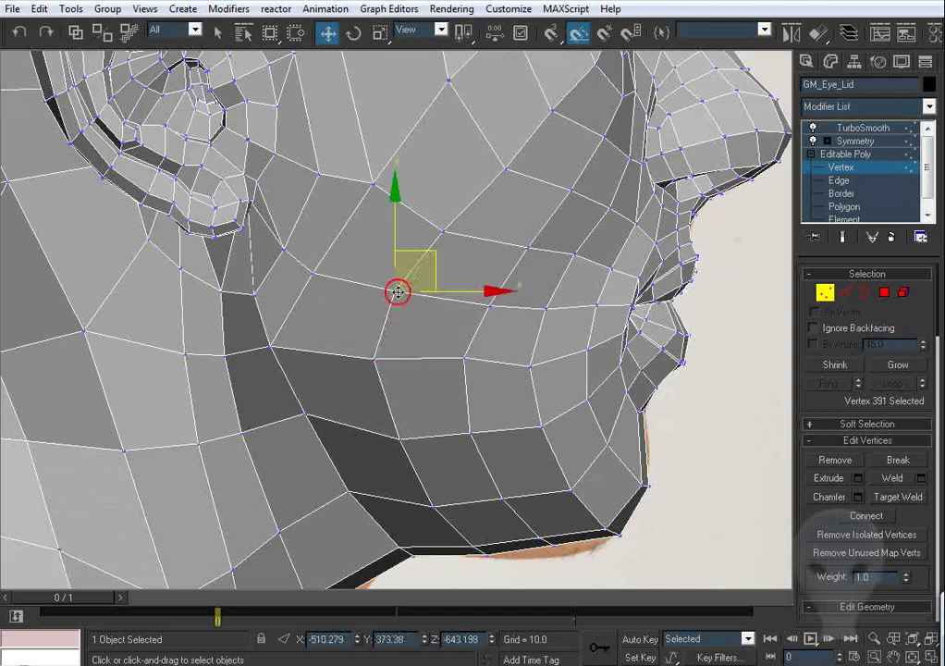
{"action": "left_click", "coordinate": [373, 360]}
{"action": "left_click", "coordinate": [462, 367]}
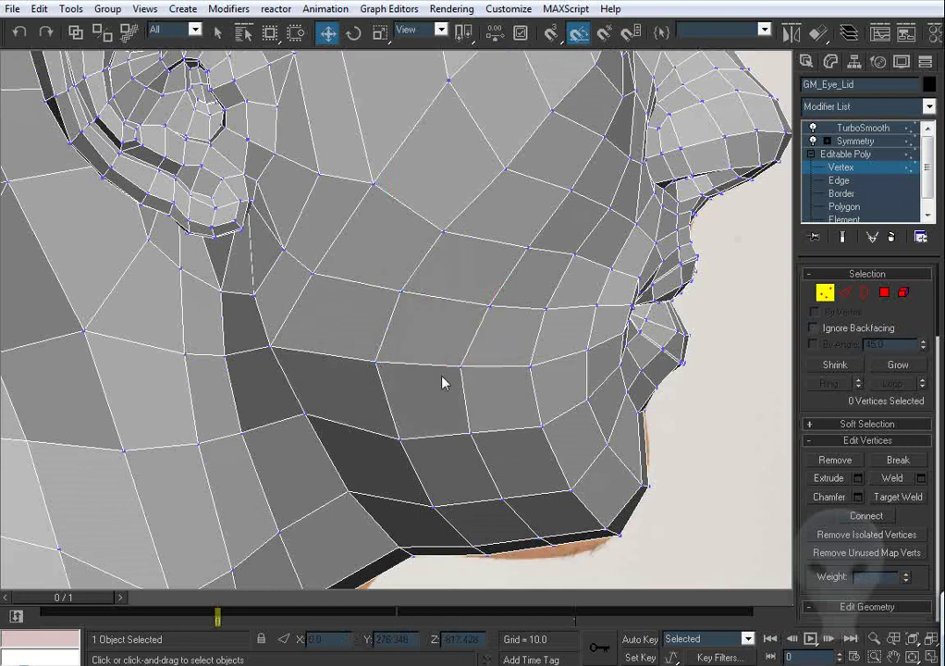
Step: Select four vertices of the middle loop running down to the jawline and lower them slightly
{"action": "scroll", "coordinate": [442, 383], "scroll_direction": "up", "scroll_amount": 4}
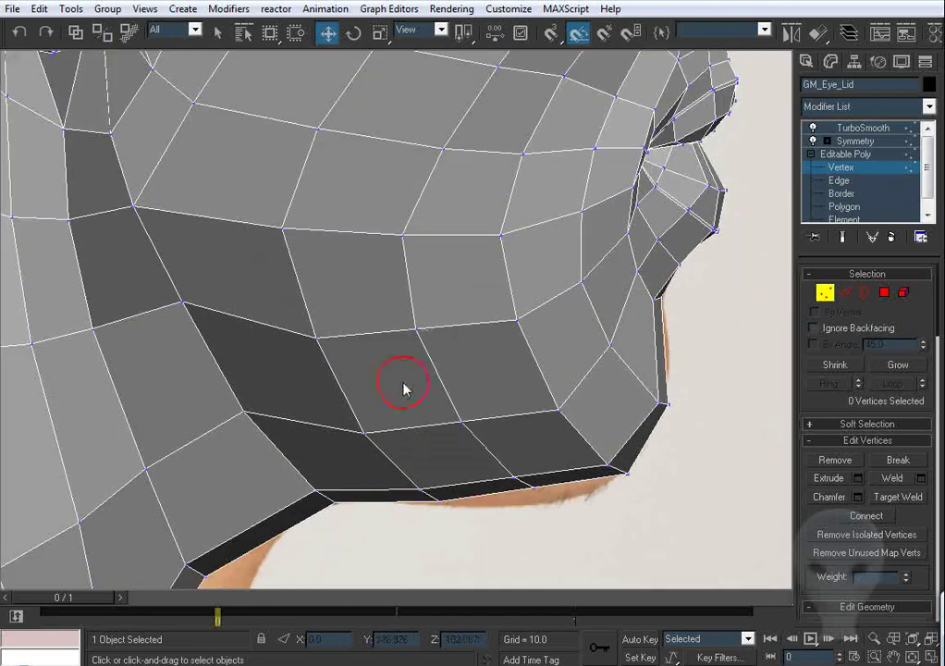
{"action": "left_click", "coordinate": [461, 423], "text": "ctrl"}
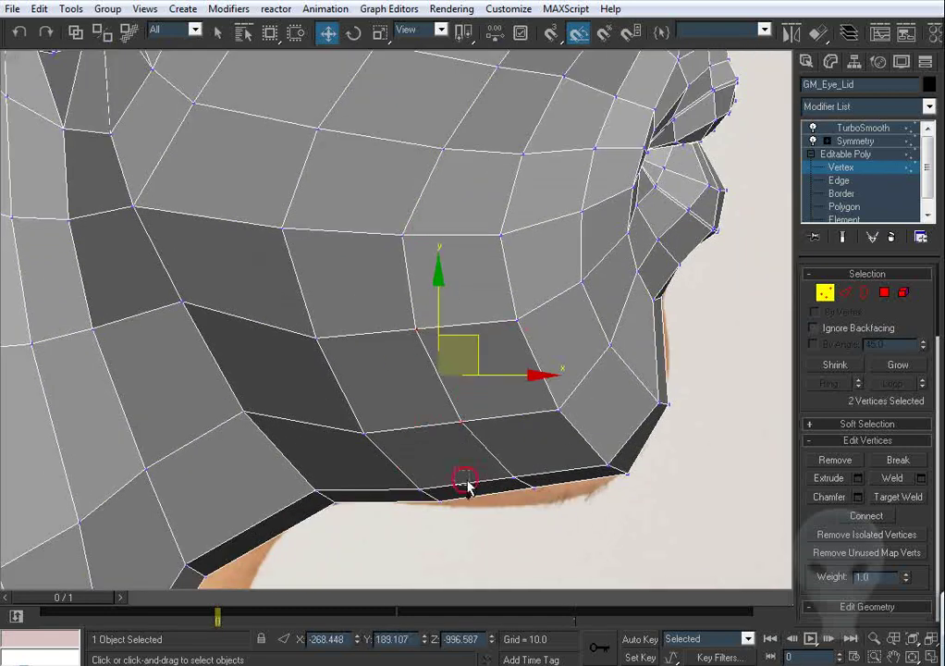
{"action": "left_click_drag", "start_coordinate": [553, 531], "coordinate": [553, 531], "text": "ctrl"}
{"action": "left_click_drag", "start_coordinate": [526, 414], "coordinate": [527, 423]}
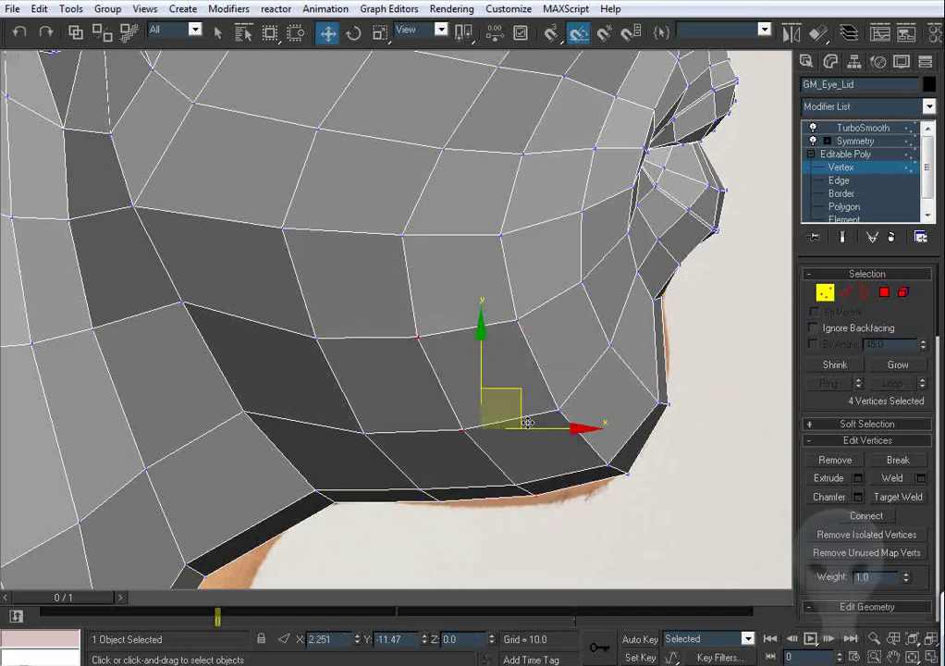
Step: Lower the remaining jaw vertices behind the chin so the jawline follows the side reference photo
{"action": "left_click_drag", "start_coordinate": [394, 317], "coordinate": [458, 359], "text": "alt"}
{"action": "middle_click_drag", "start_coordinate": [485, 368], "coordinate": [461, 313]}
{"action": "left_click_drag", "start_coordinate": [522, 404], "coordinate": [523, 407]}
{"action": "left_click_drag", "start_coordinate": [409, 337], "coordinate": [386, 458], "text": "alt"}
{"action": "left_click_drag", "start_coordinate": [445, 431], "coordinate": [446, 433]}
{"action": "left_click", "coordinate": [620, 414]}
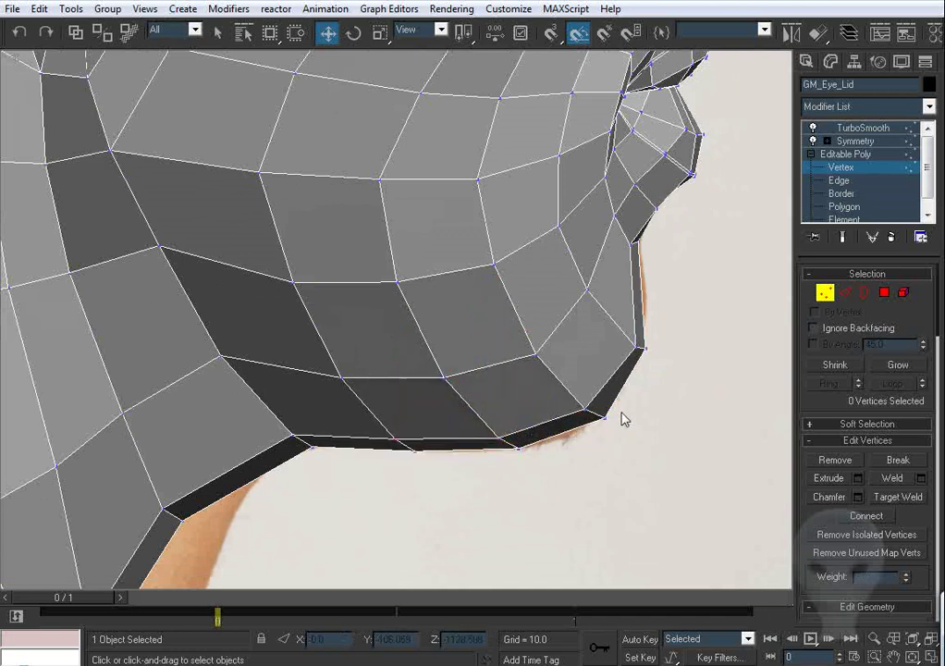
Step: Leave vertex editing and inspect the smoothed head without wireframe from several angles
{"action": "scroll", "coordinate": [622, 413], "scroll_direction": "down", "scroll_amount": 3}
{"action": "left_click", "coordinate": [823, 294]}
{"action": "left_click", "coordinate": [694, 343]}
{"action": "key", "text": "p"}
{"action": "key", "text": "ctrl+r"}
{"action": "left_click_drag", "start_coordinate": [331, 359], "coordinate": [334, 329]}
{"action": "key", "text": "F4"}
{"action": "middle_click_drag", "start_coordinate": [334, 329], "coordinate": [430, 331], "text": "alt"}
{"action": "key", "text": "w"}
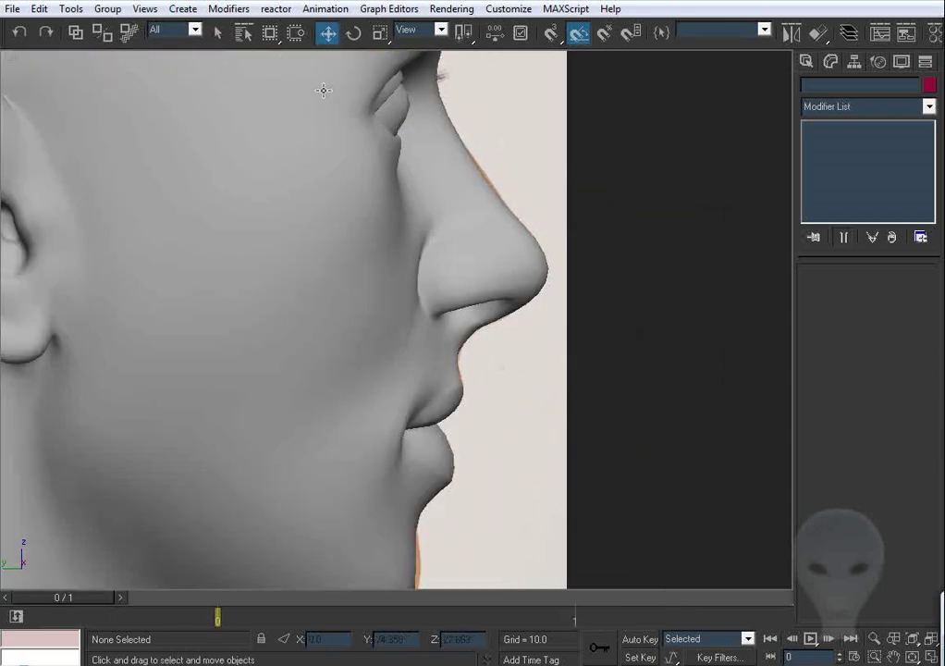
Step: Edit the head's vertices with the smoothed result shown, adjusting those beside the upper lip to the side reference
{"action": "left_click", "coordinate": [302, 287]}
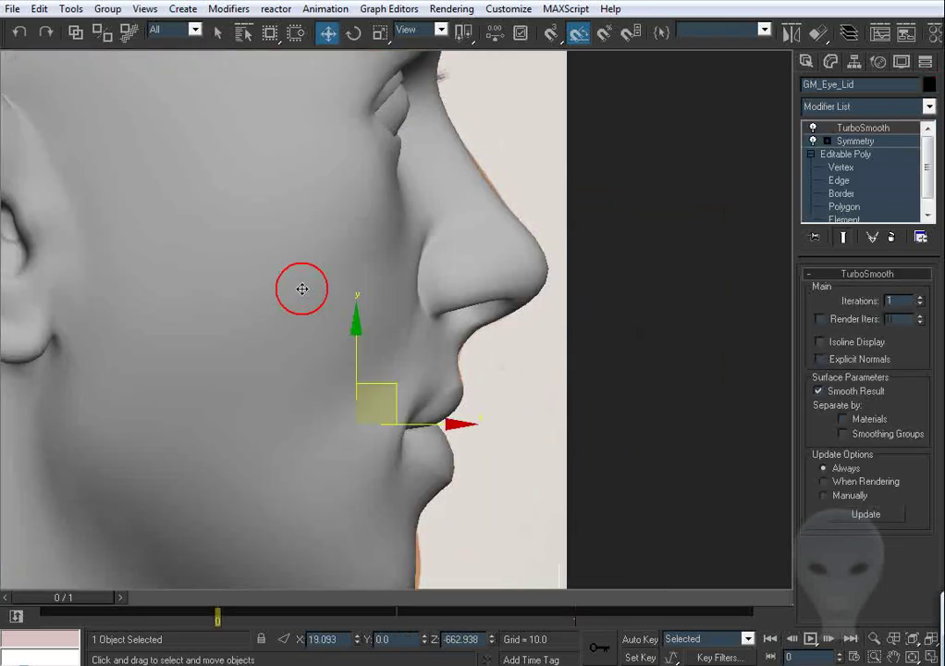
{"action": "key", "text": "period"}
{"action": "left_click", "coordinate": [836, 169]}
{"action": "scroll", "coordinate": [561, 278], "scroll_direction": "up", "scroll_amount": 3}
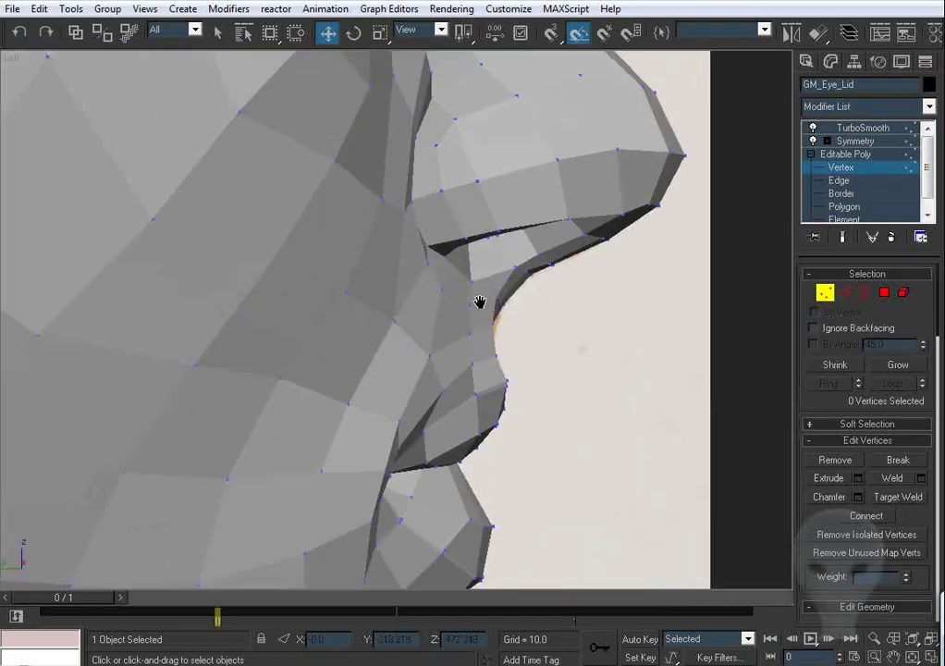
{"action": "left_click", "coordinate": [840, 238]}
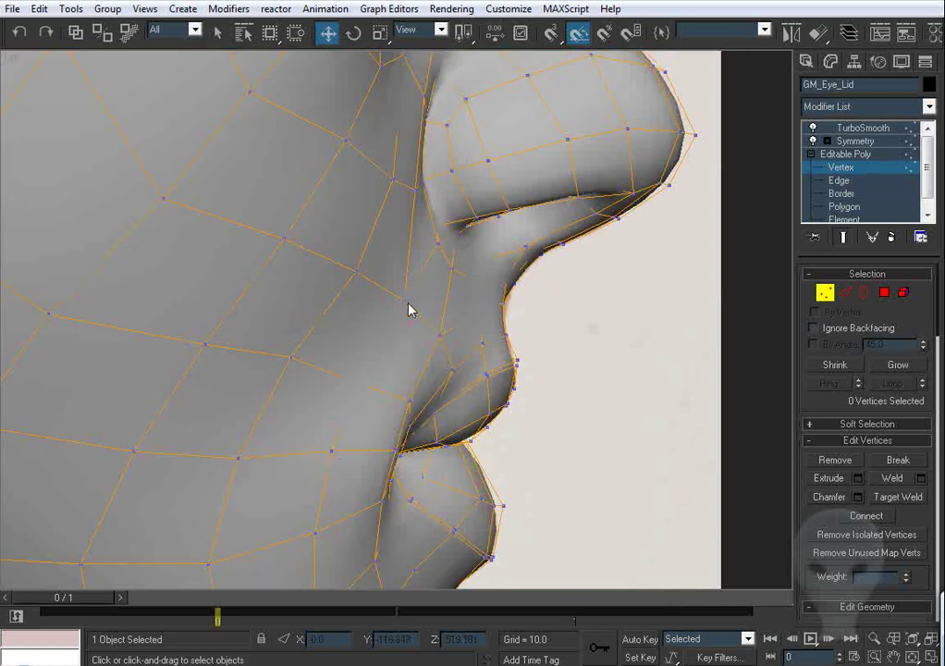
{"action": "left_click", "coordinate": [405, 301]}
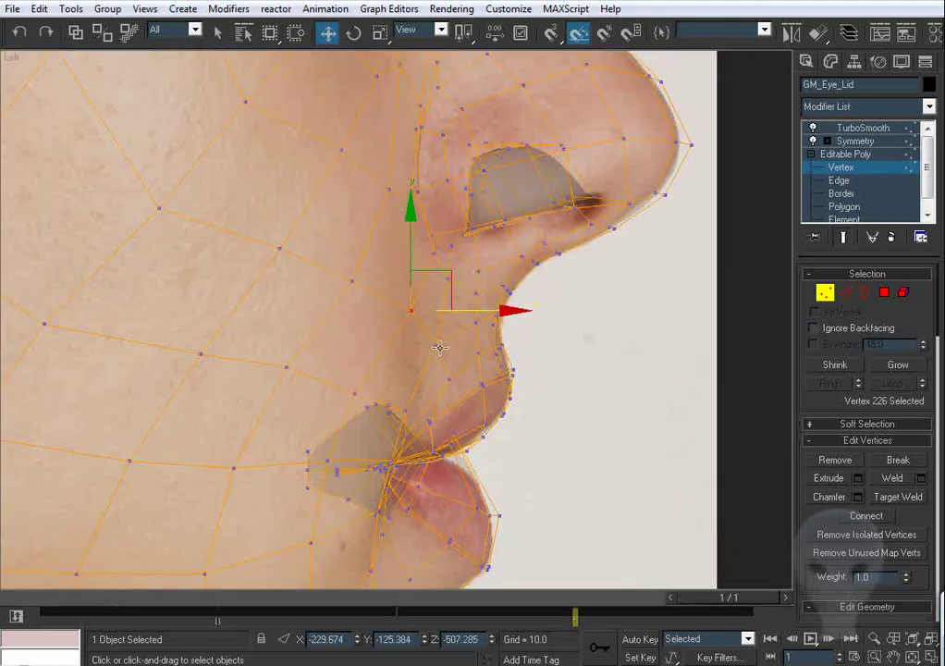
{"action": "left_click", "coordinate": [423, 347]}
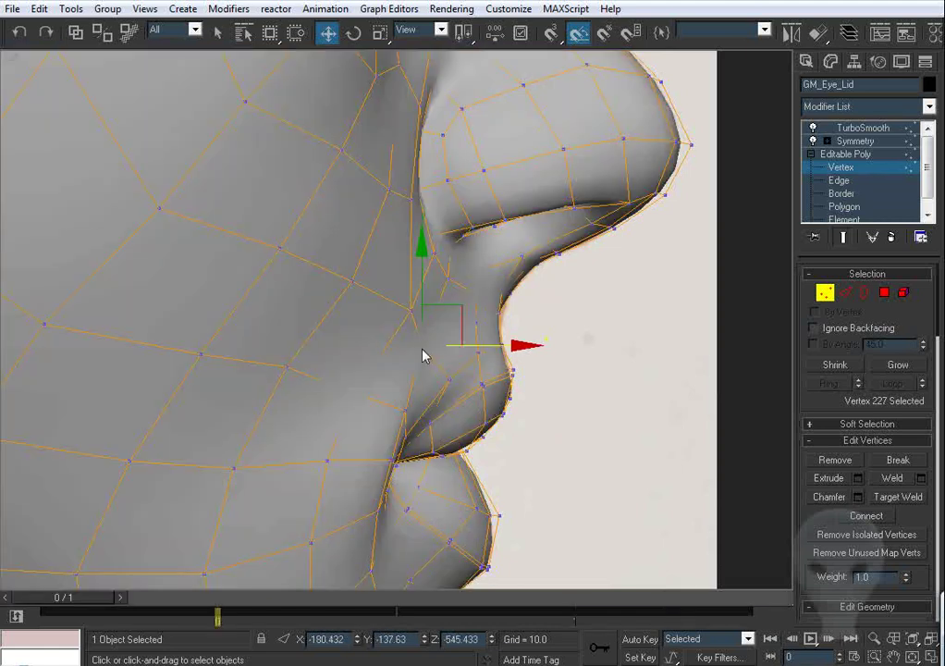
Step: Pull the cheek vertices beside and below the mouth corner forward to soften the surface around the mouth
{"action": "left_click", "coordinate": [353, 294]}
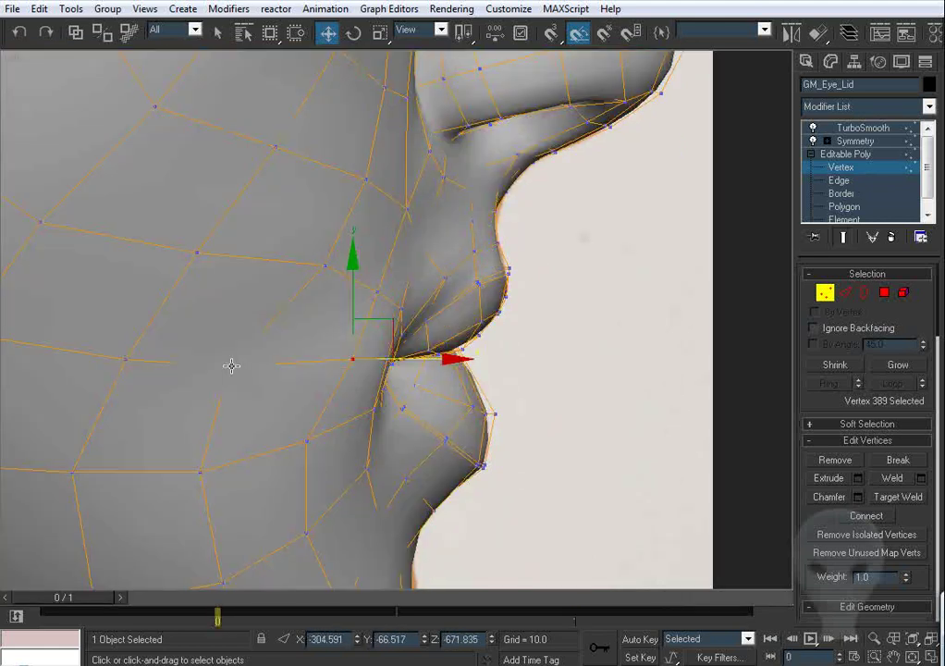
{"action": "left_click", "coordinate": [267, 367]}
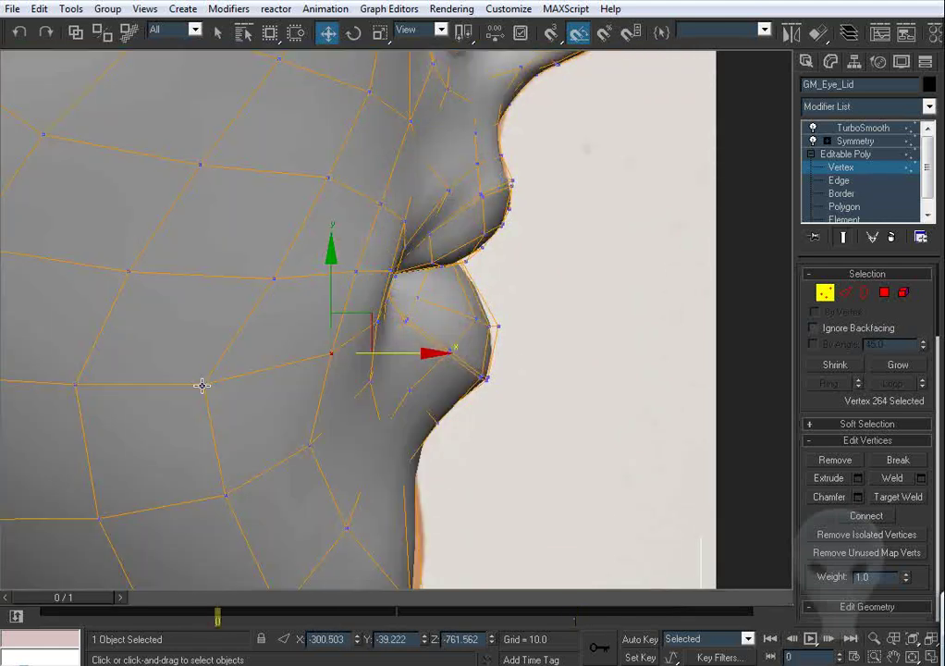
{"action": "left_click", "coordinate": [204, 384]}
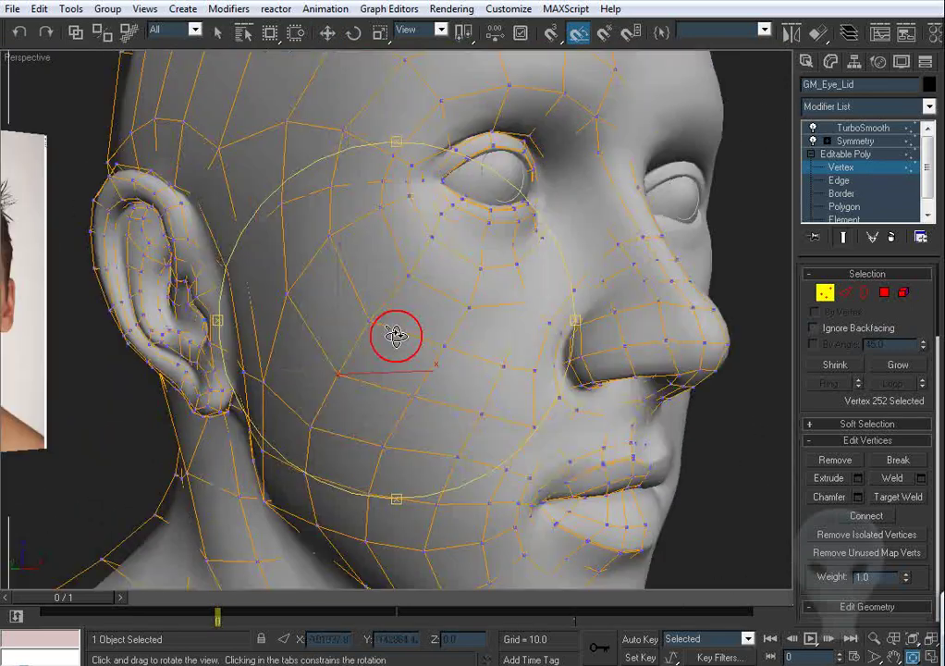
Step: Leave vertex editing and inspect the smoothed cheek and face in perspective with the wireframe hidden
{"action": "left_click_drag", "start_coordinate": [396, 335], "coordinate": [437, 380]}
{"action": "middle_click_drag", "start_coordinate": [437, 379], "coordinate": [452, 399], "text": "alt"}
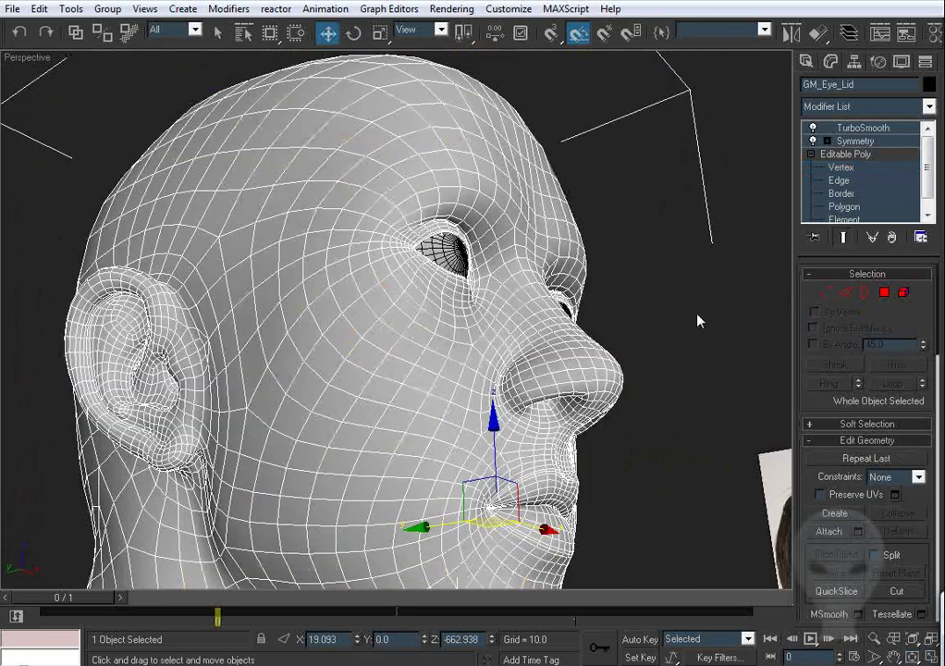
{"action": "left_click", "coordinate": [652, 374]}
{"action": "middle_click_drag", "start_coordinate": [611, 354], "coordinate": [341, 290], "text": "alt"}
{"action": "left_click_drag", "start_coordinate": [341, 290], "coordinate": [435, 319]}
Step: Compare the smoothed nose, lip and cheek profile with the side reference photo
{"action": "key", "text": "l"}
{"action": "middle_click_drag", "start_coordinate": [389, 353], "coordinate": [92, 318]}
{"action": "scroll", "coordinate": [92, 318], "scroll_direction": "up", "scroll_amount": 2}
{"action": "scroll", "coordinate": [307, 399], "scroll_direction": "up", "scroll_amount": 5}
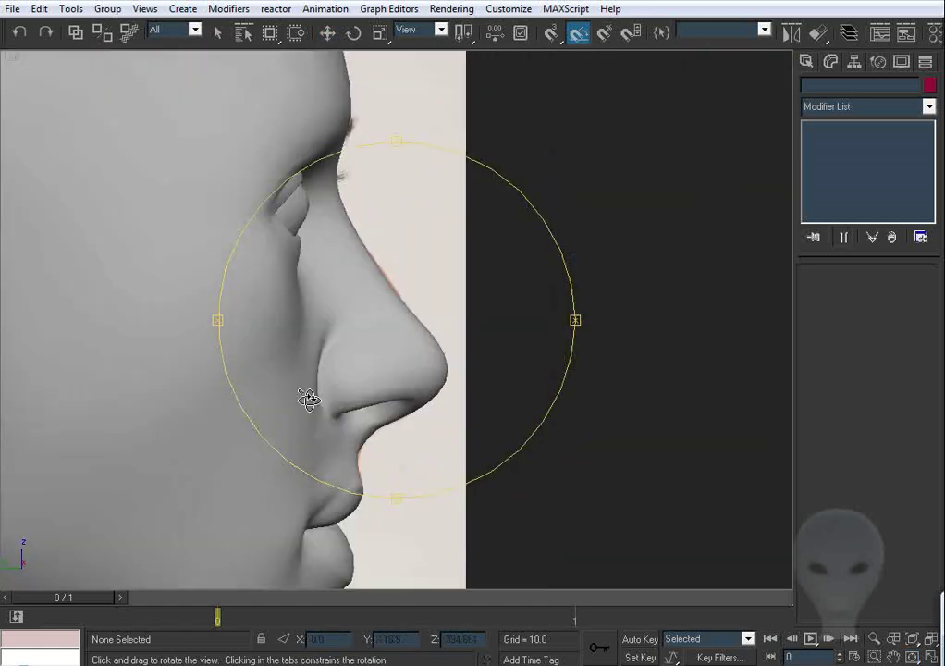
{"action": "middle_click_drag", "start_coordinate": [326, 395], "coordinate": [438, 268]}
{"action": "middle_click_drag", "start_coordinate": [424, 364], "coordinate": [432, 358]}
{"action": "key", "text": "period"}
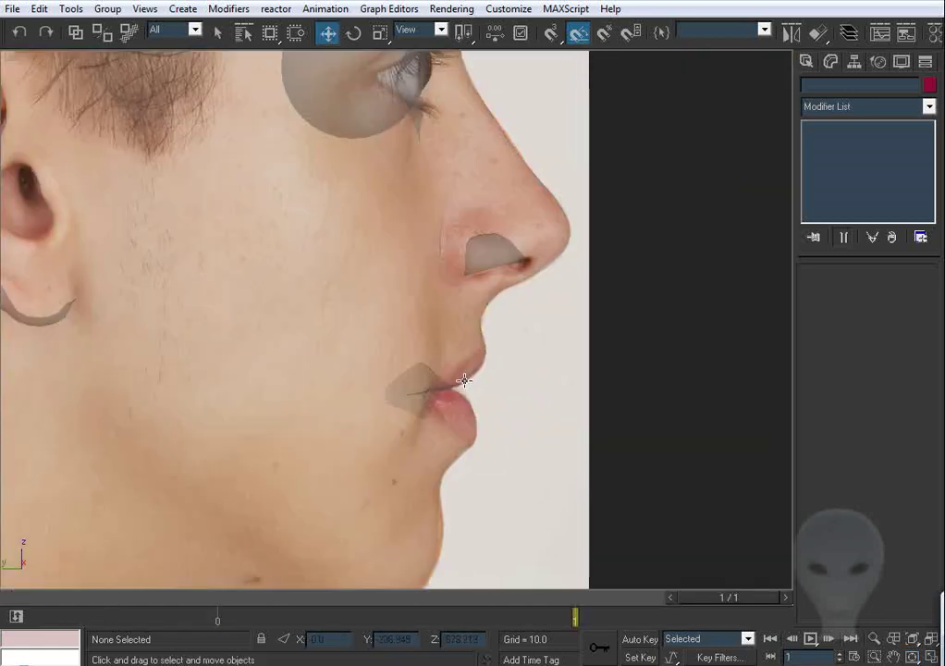
Step: Compare the smoothed head's lips and profile with the side and front reference photos, showing the wireframe over the front photo
{"action": "key", "text": "comma"}
{"action": "key", "text": "period"}
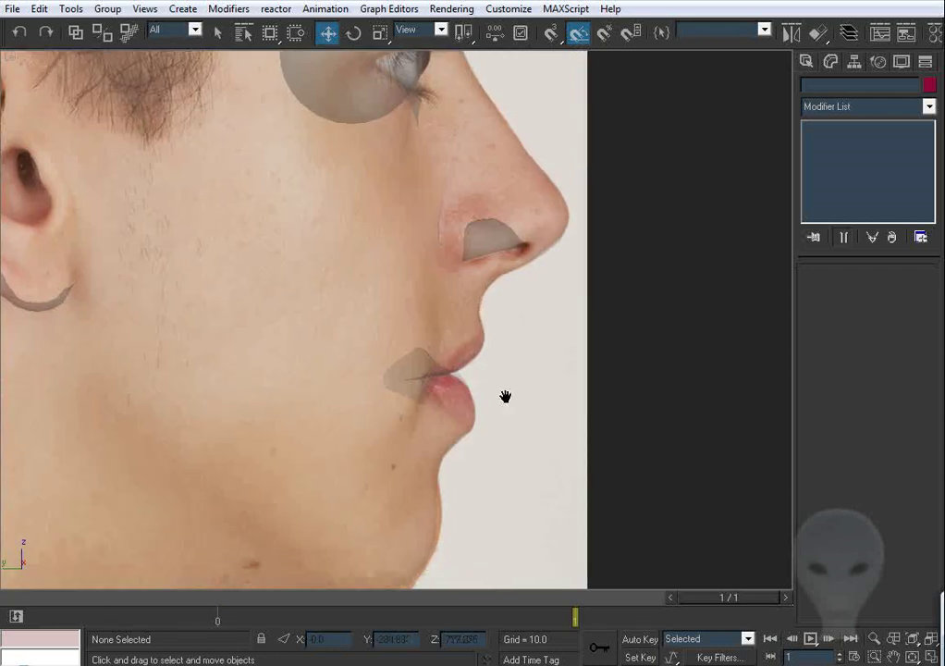
{"action": "key", "text": "comma"}
{"action": "scroll", "coordinate": [517, 379], "scroll_direction": "up", "scroll_amount": 3}
{"action": "key", "text": "period"}
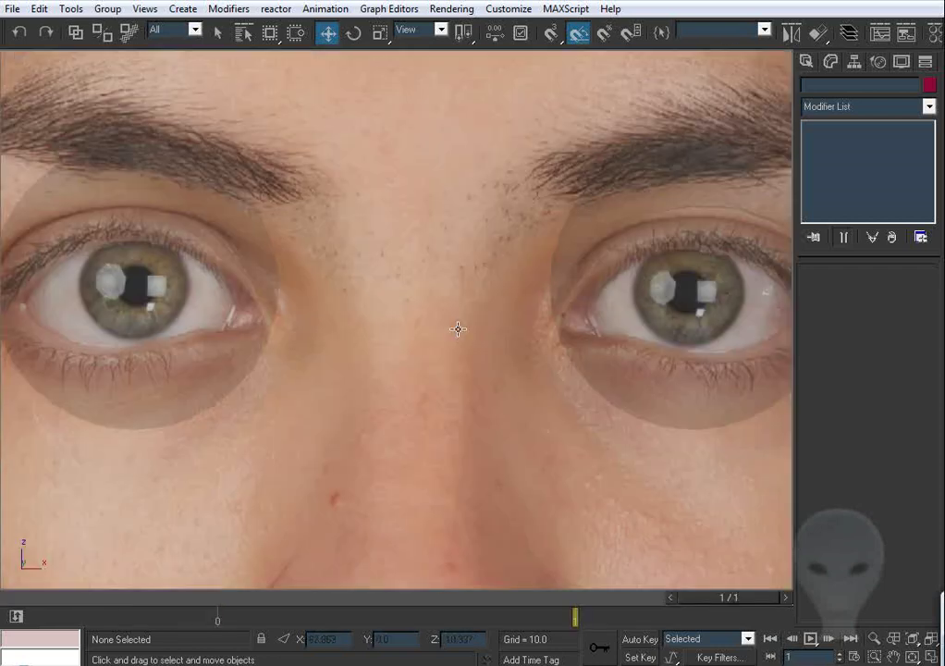
{"action": "scroll", "coordinate": [458, 329], "scroll_direction": "down", "scroll_amount": 10}
{"action": "middle_click_drag", "start_coordinate": [397, 344], "coordinate": [631, 247]}
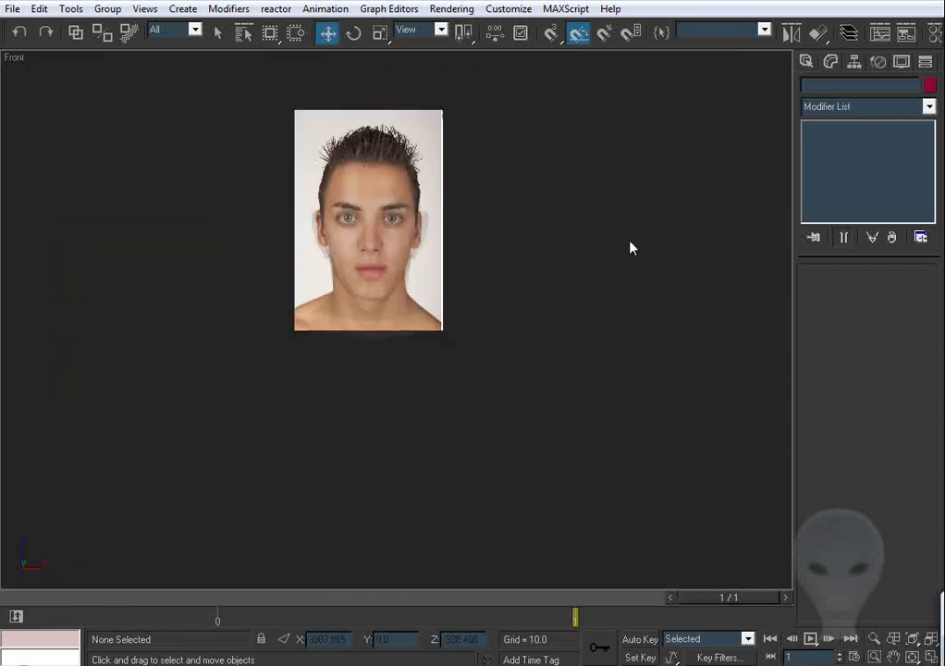
{"action": "scroll", "coordinate": [369, 272], "scroll_direction": "up", "scroll_amount": 6}
{"action": "middle_click_drag", "start_coordinate": [367, 270], "coordinate": [499, 467]}
{"action": "scroll", "coordinate": [491, 462], "scroll_direction": "up", "scroll_amount": 2}
{"action": "key", "text": "F4"}
{"action": "scroll", "coordinate": [477, 299], "scroll_direction": "up", "scroll_amount": 2}
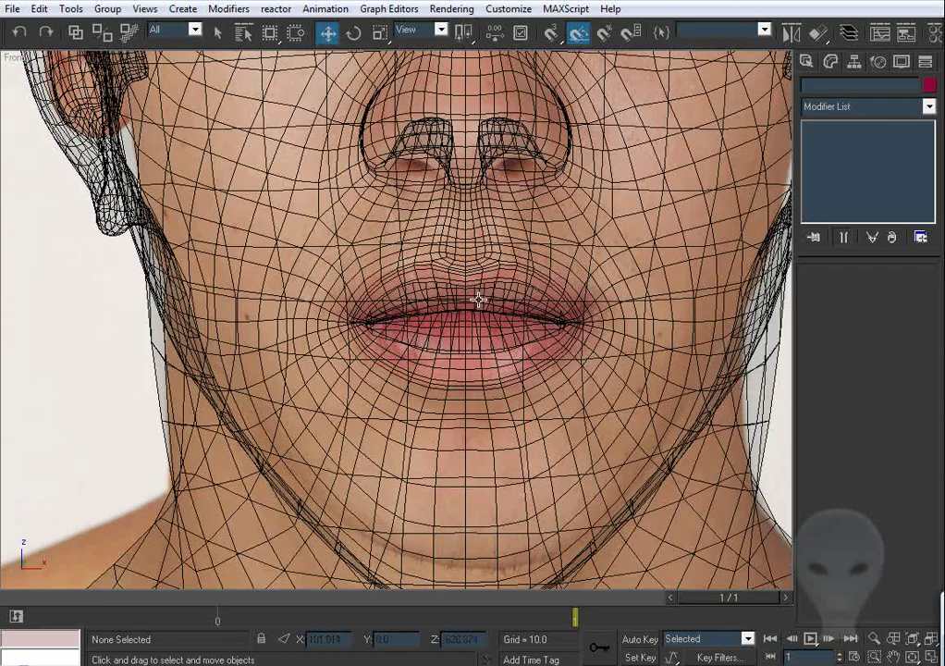
Step: Edit the head's vertices with the smoothed result hidden and select the inner vertices at the mouth corner
{"action": "key", "text": "comma"}
{"action": "left_click", "coordinate": [520, 298]}
{"action": "left_click", "coordinate": [850, 167]}
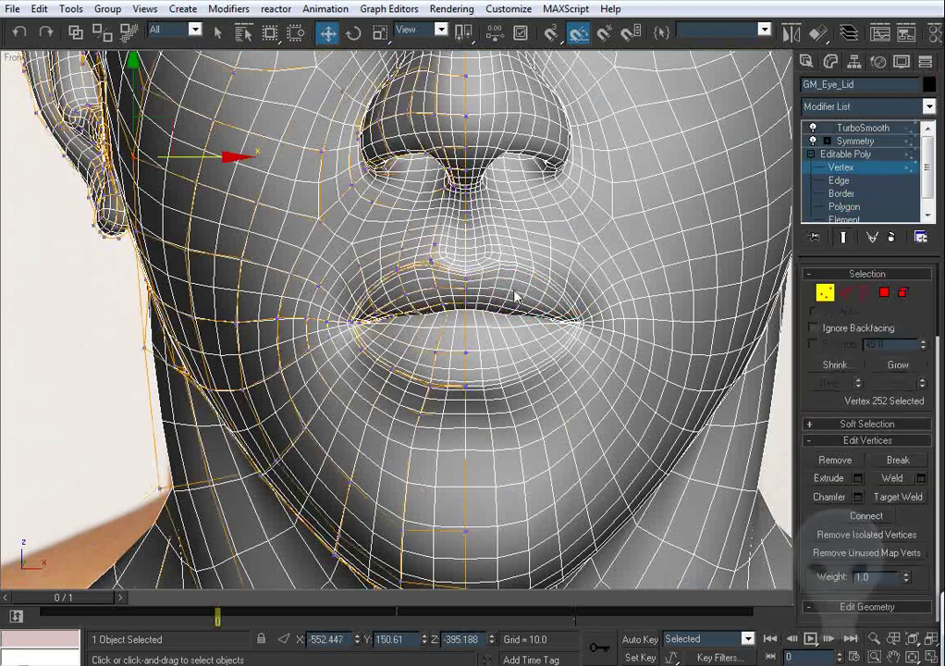
{"action": "left_click", "coordinate": [843, 237]}
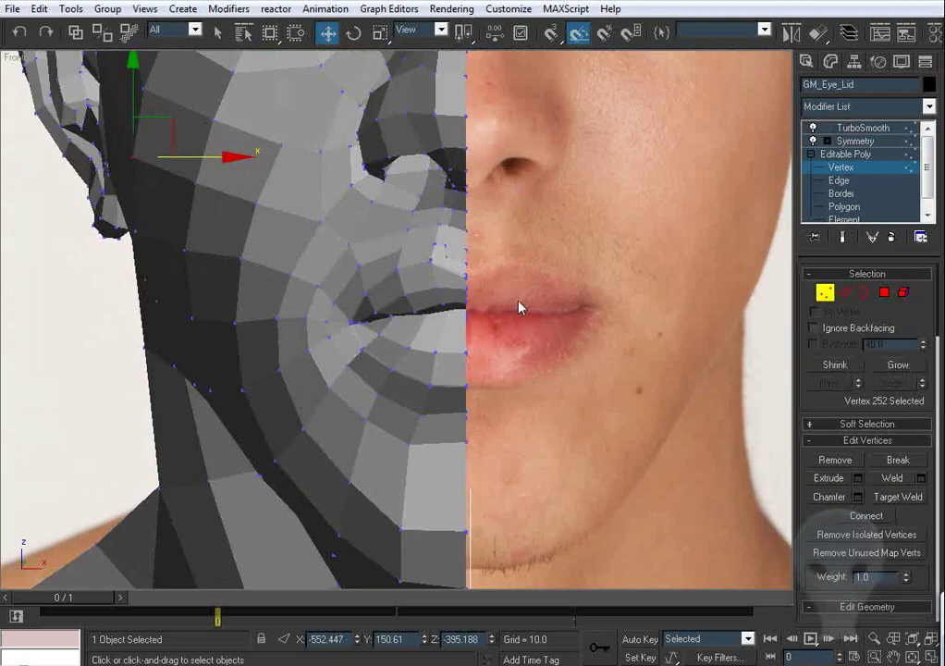
{"action": "scroll", "coordinate": [398, 325], "scroll_direction": "up", "scroll_amount": 5}
{"action": "scroll", "coordinate": [391, 327], "scroll_direction": "up", "scroll_amount": 6}
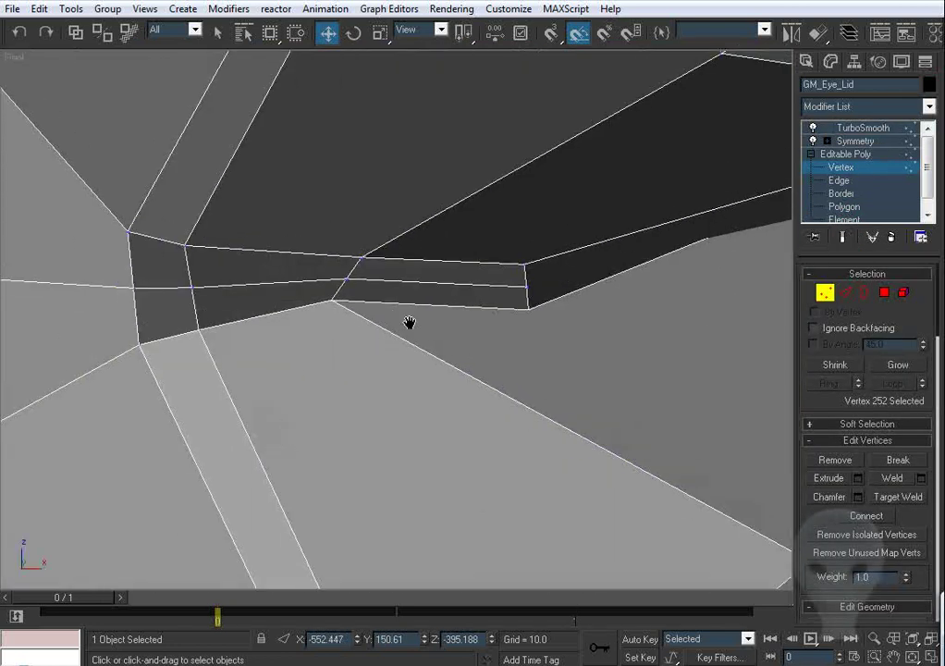
{"action": "left_click", "coordinate": [377, 342]}
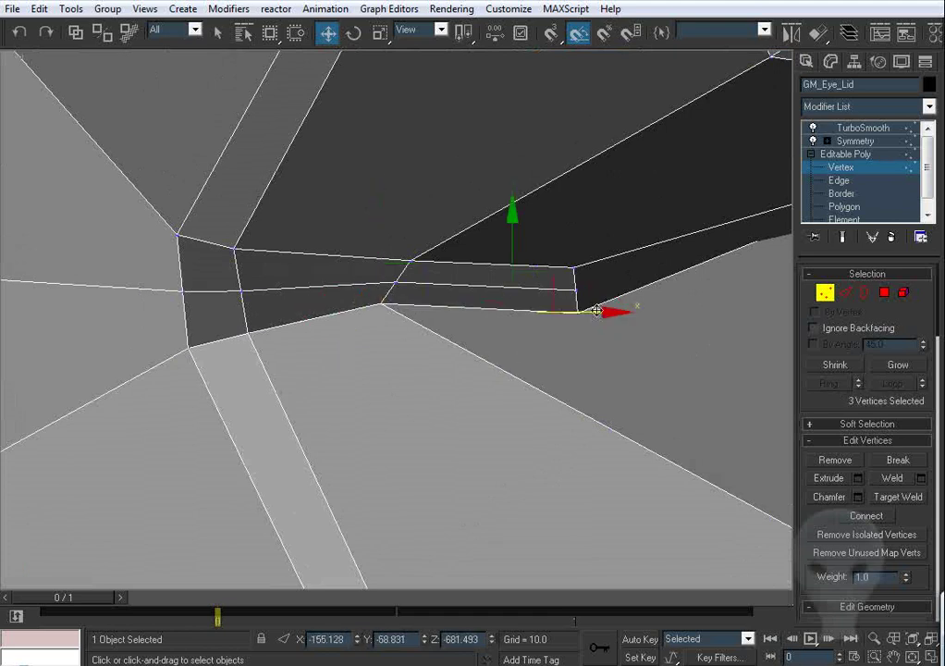
{"action": "key", "text": "F3"}
{"action": "mouse_move", "coordinate": [293, 376]}
{"action": "middle_mouse_down", "text": "alt"}
{"action": "mouse_move", "coordinate": [453, 376]}
{"action": "mouse_move", "coordinate": [471, 301]}
{"action": "mouse_move", "coordinate": [451, 322]}
{"action": "mouse_move", "coordinate": [396, 326]}
{"action": "mouse_move", "coordinate": [415, 335]}
{"action": "mouse_move", "coordinate": [400, 333]}
{"action": "mouse_move", "coordinate": [434, 330]}
{"action": "mouse_move", "coordinate": [383, 322]}
{"action": "middle_mouse_up", "text": "alt"}
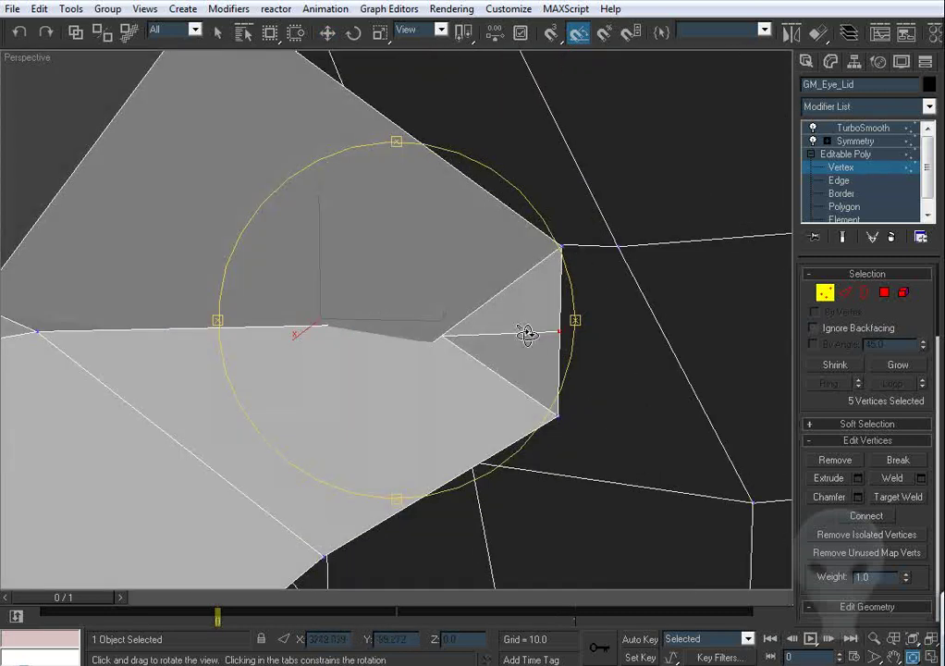
{"action": "middle_click_drag", "start_coordinate": [526, 334], "coordinate": [464, 366], "text": "alt"}
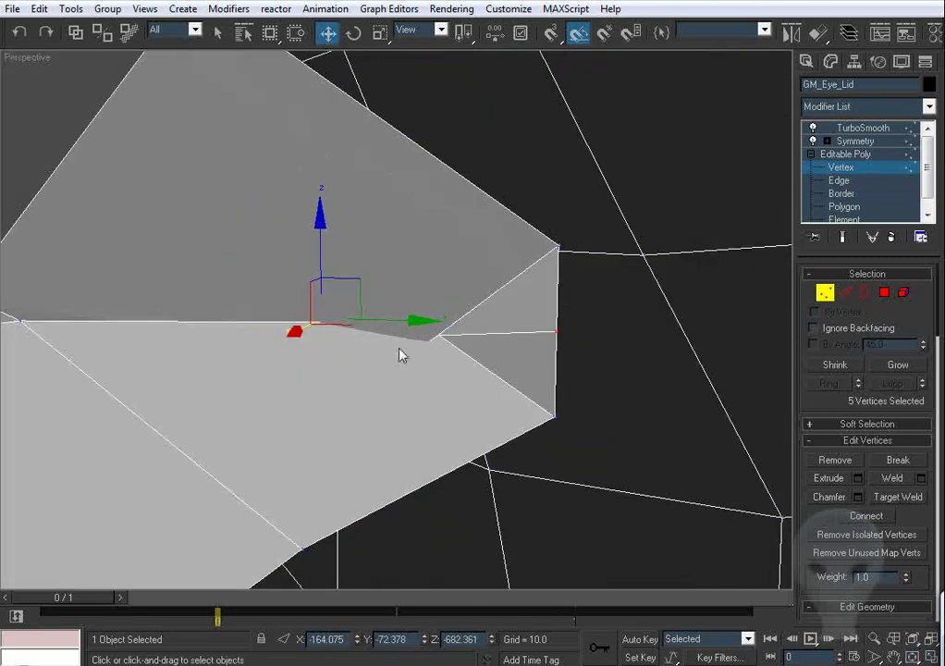
Step: Shift the selected mouth-corner vertices slightly toward the middle of the mouth and down
{"action": "left_click_drag", "start_coordinate": [302, 331], "coordinate": [303, 331]}
{"action": "middle_click_drag", "start_coordinate": [346, 318], "coordinate": [556, 322], "text": "alt"}
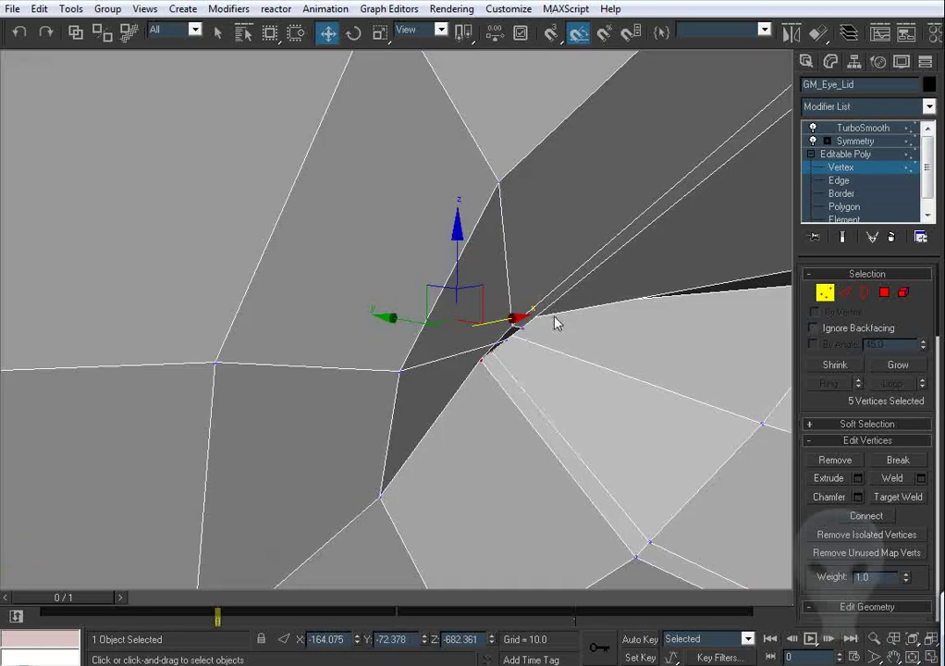
{"action": "scroll", "coordinate": [483, 308], "scroll_direction": "down", "scroll_amount": 3}
{"action": "scroll", "coordinate": [482, 308], "scroll_direction": "up", "scroll_amount": 8}
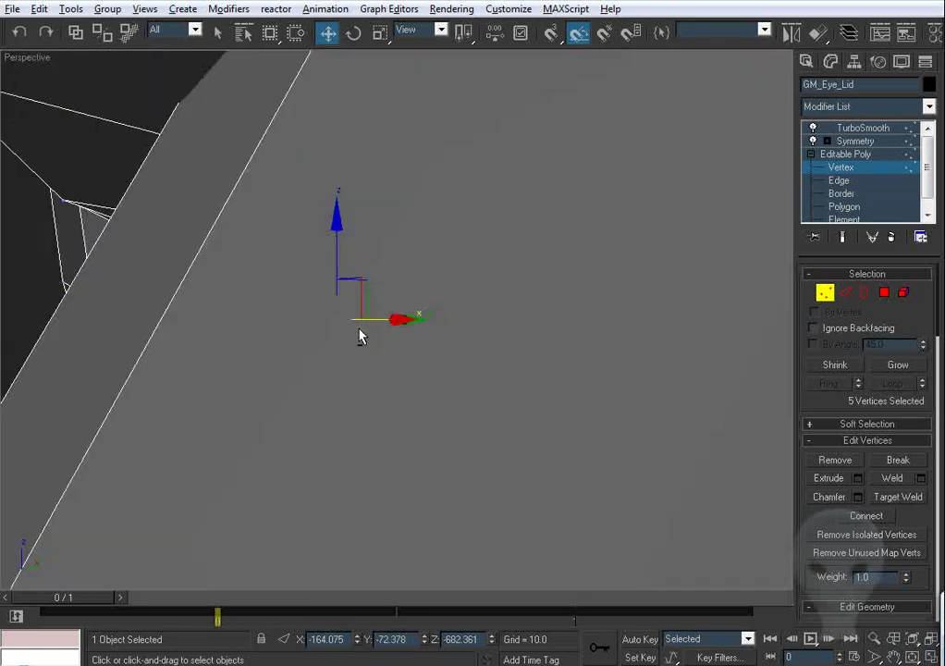
{"action": "scroll", "coordinate": [314, 330], "scroll_direction": "up", "scroll_amount": 3}
{"action": "scroll", "coordinate": [481, 324], "scroll_direction": "up", "scroll_amount": 3}
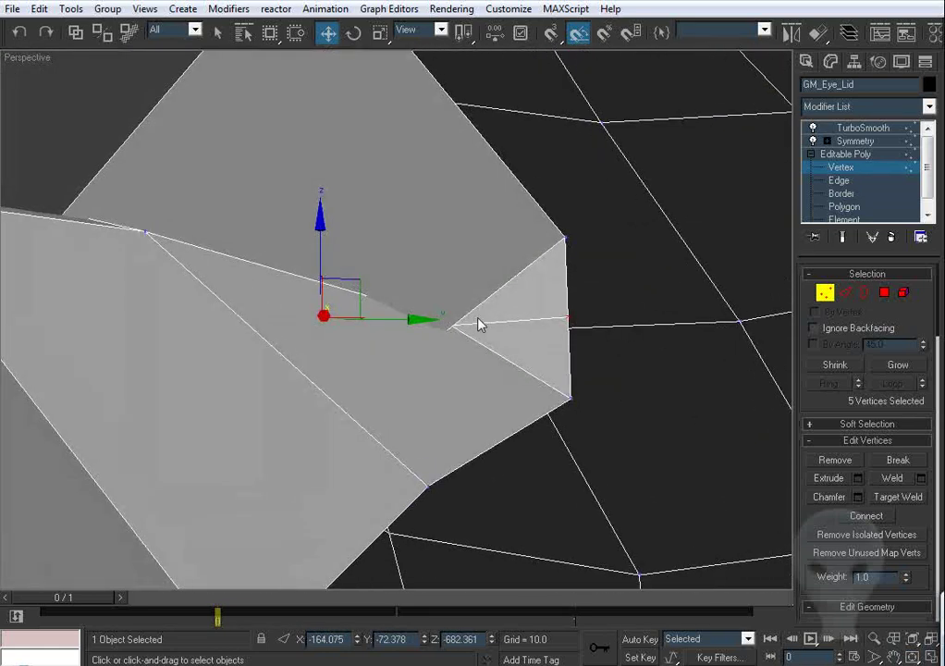
{"action": "middle_click_drag", "start_coordinate": [507, 321], "coordinate": [501, 336], "text": "alt"}
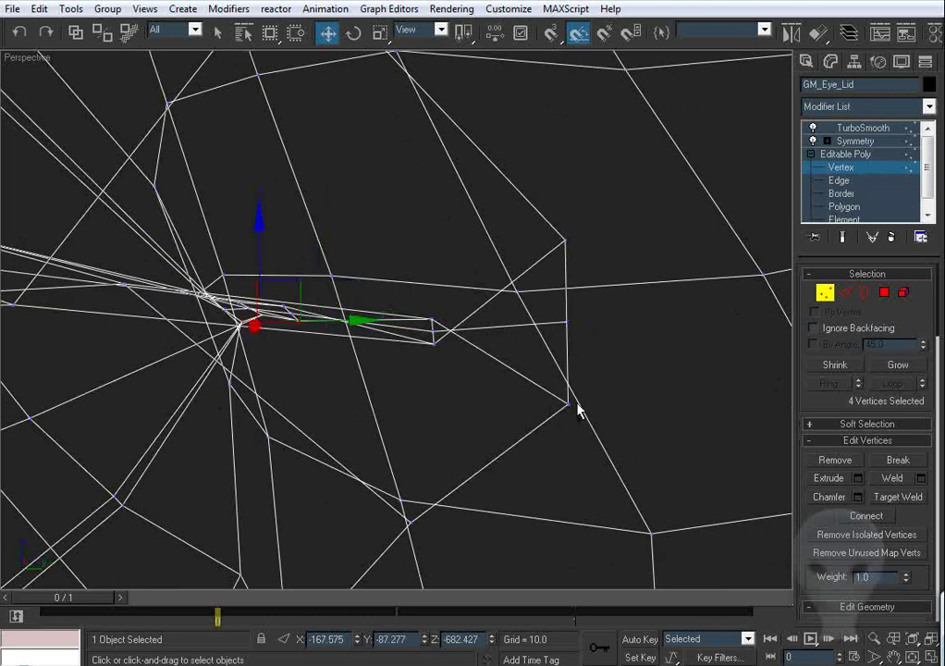
{"action": "mouse_move", "coordinate": [403, 315]}
{"action": "middle_mouse_down", "text": "alt"}
{"action": "mouse_move", "coordinate": [588, 313]}
{"action": "mouse_move", "coordinate": [530, 293]}
{"action": "mouse_move", "coordinate": [490, 313]}
{"action": "middle_mouse_up", "text": "alt"}
{"action": "left_click_drag", "start_coordinate": [493, 291], "coordinate": [508, 292]}
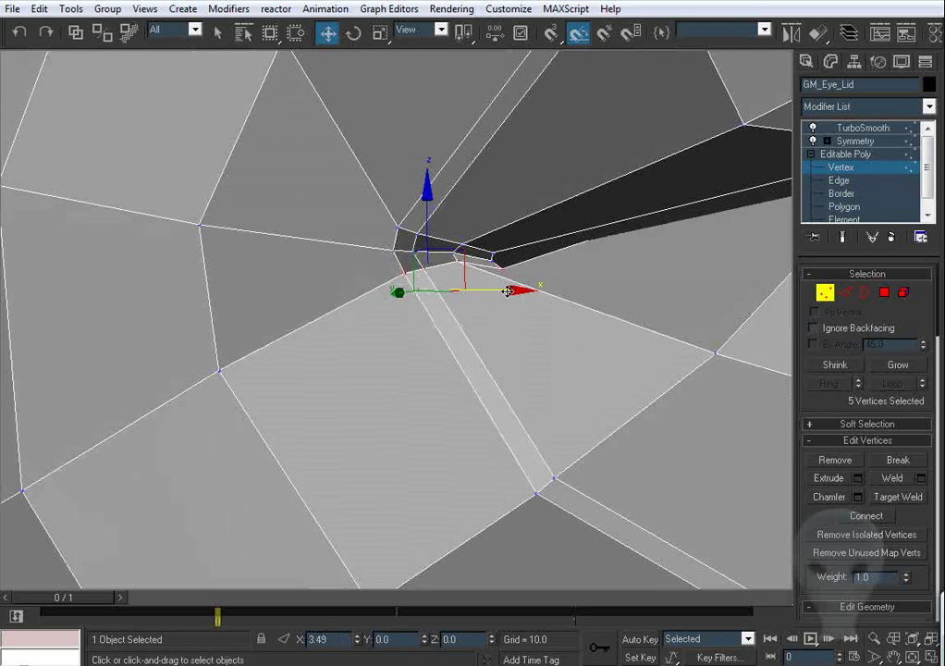
{"action": "scroll", "coordinate": [495, 306], "scroll_direction": "down", "scroll_amount": 4}
{"action": "mouse_move", "coordinate": [491, 308]}
{"action": "middle_mouse_down", "text": "alt"}
{"action": "mouse_move", "coordinate": [475, 322]}
{"action": "mouse_move", "coordinate": [482, 315]}
{"action": "mouse_move", "coordinate": [445, 308]}
{"action": "middle_mouse_up", "text": "alt"}
{"action": "scroll", "coordinate": [497, 308], "scroll_direction": "up", "scroll_amount": 4}
{"action": "key", "text": "F3"}
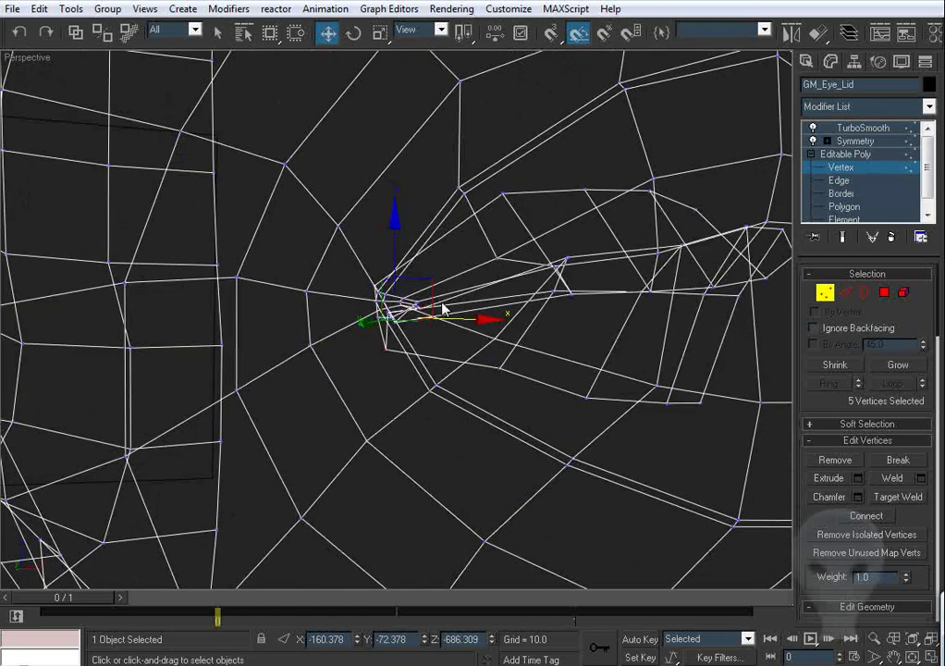
Step: Leave vertex editing and inspect the smoothed lips and mouth corner in perspective with the wireframe hidden
{"action": "key", "text": "F3"}
{"action": "scroll", "coordinate": [444, 303], "scroll_direction": "down", "scroll_amount": 5}
{"action": "left_click", "coordinate": [825, 292]}
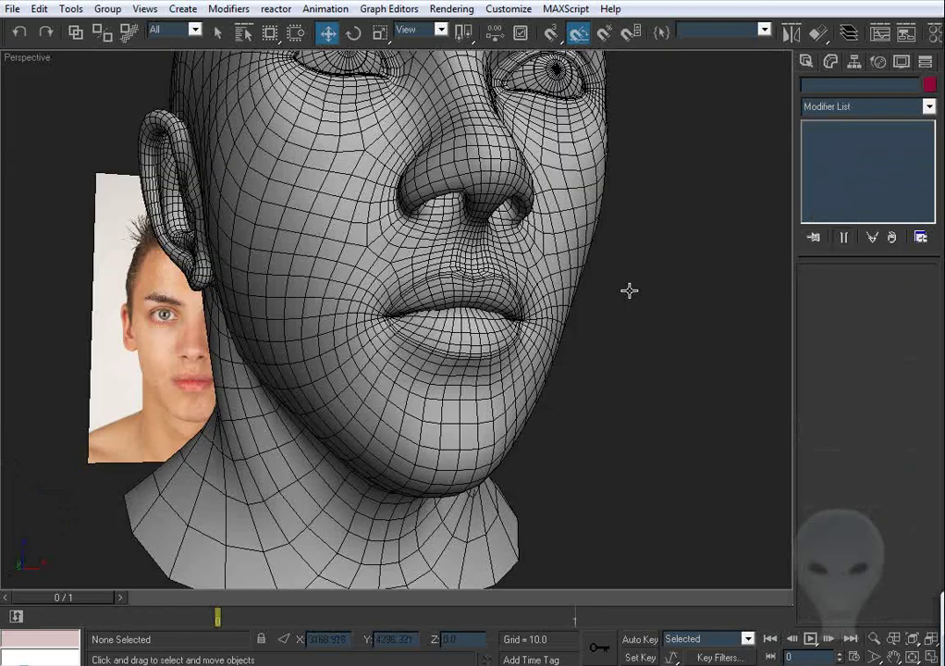
{"action": "key", "text": "F4"}
{"action": "scroll", "coordinate": [435, 297], "scroll_direction": "up", "scroll_amount": 5}
{"action": "middle_click_drag", "start_coordinate": [435, 297], "coordinate": [434, 273], "text": "alt"}
Step: Edit the head's vertices again and move the vertices just outside the mouth corner closer to it in front view
{"action": "left_click", "coordinate": [436, 272]}
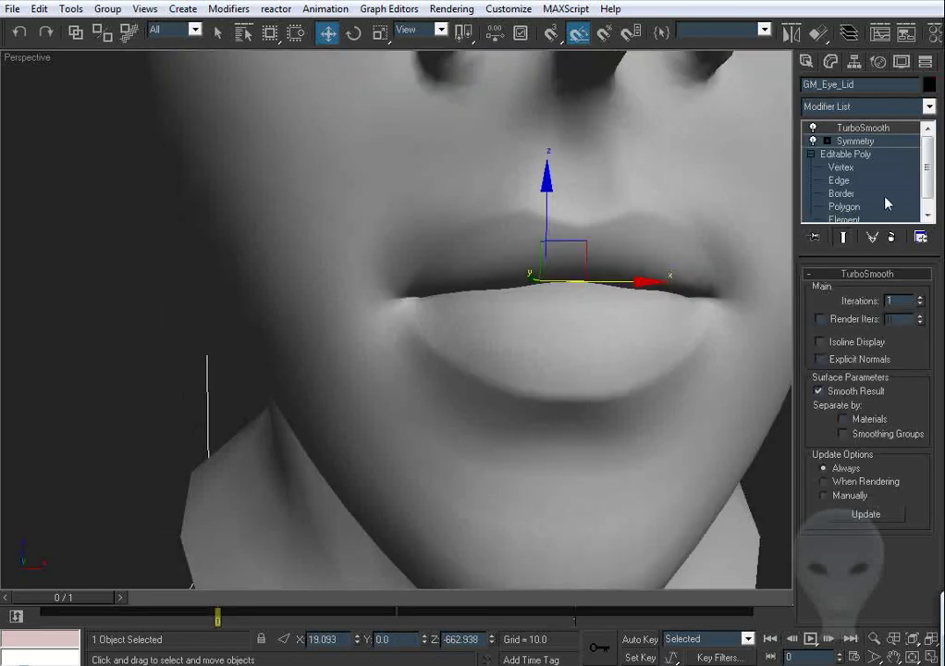
{"action": "left_click", "coordinate": [859, 174]}
{"action": "key", "text": "F4"}
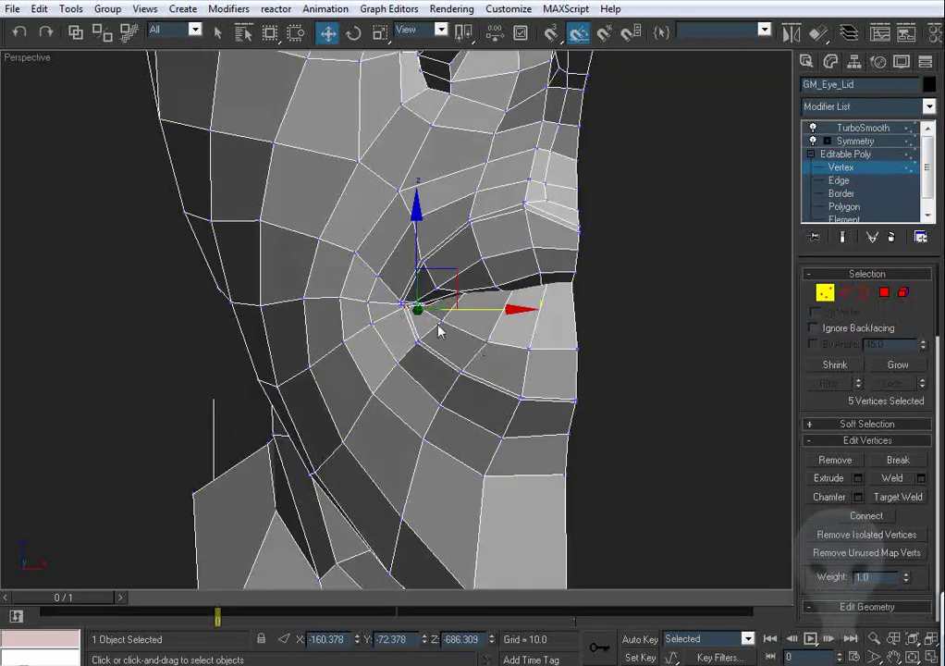
{"action": "scroll", "coordinate": [349, 258], "scroll_direction": "up", "scroll_amount": 3}
{"action": "middle_click_drag", "start_coordinate": [386, 233], "coordinate": [367, 222], "text": "alt"}
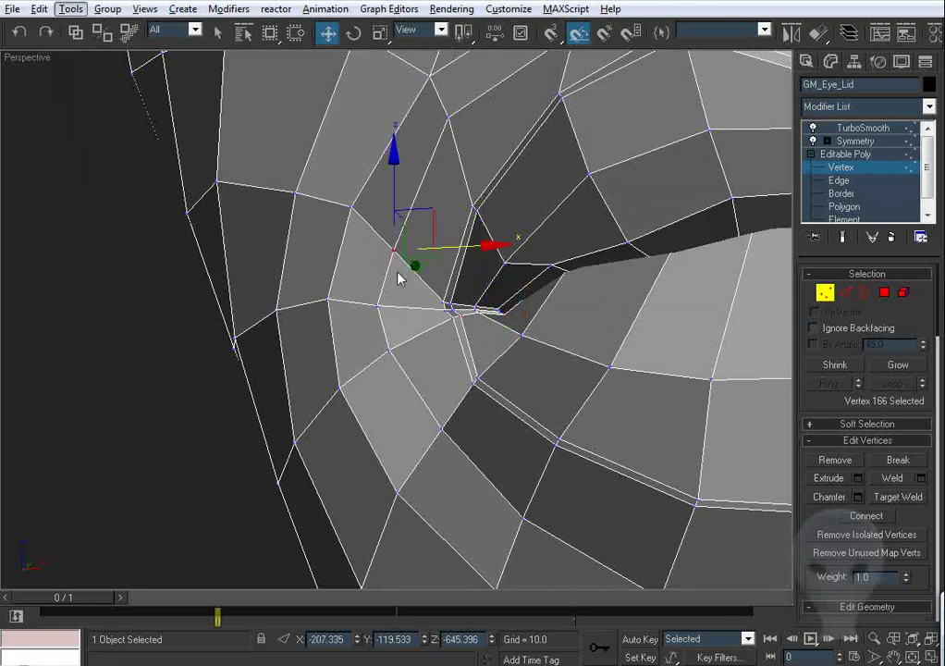
{"action": "middle_click_drag", "start_coordinate": [403, 278], "coordinate": [415, 312], "text": "alt"}
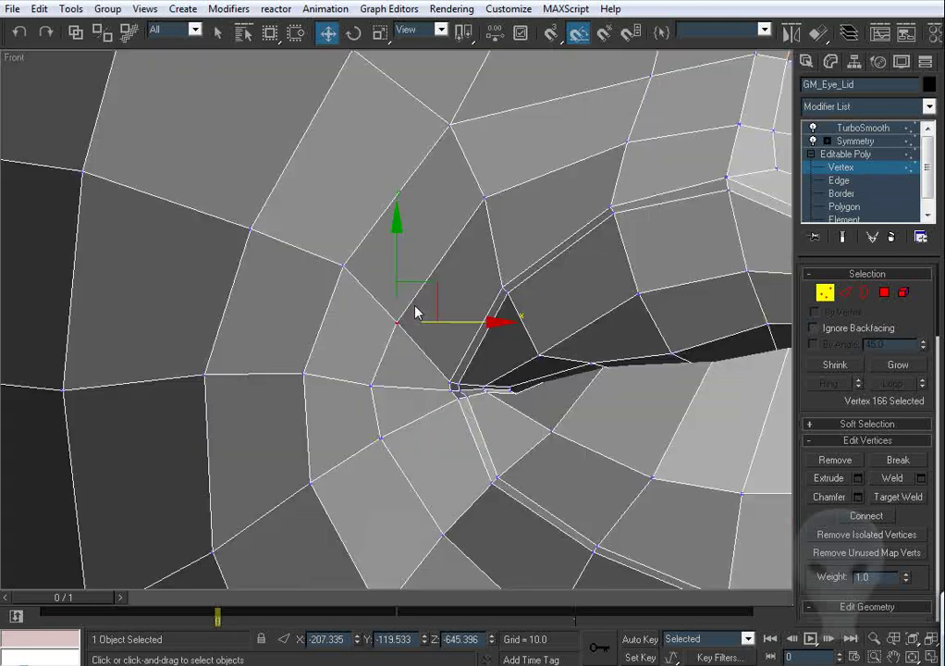
{"action": "scroll", "coordinate": [396, 258], "scroll_direction": "up", "scroll_amount": 3}
{"action": "left_click_drag", "start_coordinate": [438, 299], "coordinate": [457, 316]}
{"action": "middle_click_drag", "start_coordinate": [570, 384], "coordinate": [551, 200]}
{"action": "left_click_drag", "start_coordinate": [344, 232], "coordinate": [371, 231]}
{"action": "left_click_drag", "start_coordinate": [355, 305], "coordinate": [391, 303]}
Step: Lower the vertices above the mouth corner and beside the upper lip to even out the surrounding edge loops
{"action": "left_click", "coordinate": [368, 150]}
{"action": "middle_click_drag", "start_coordinate": [367, 142], "coordinate": [379, 358]}
{"action": "left_click_drag", "start_coordinate": [311, 276], "coordinate": [321, 295]}
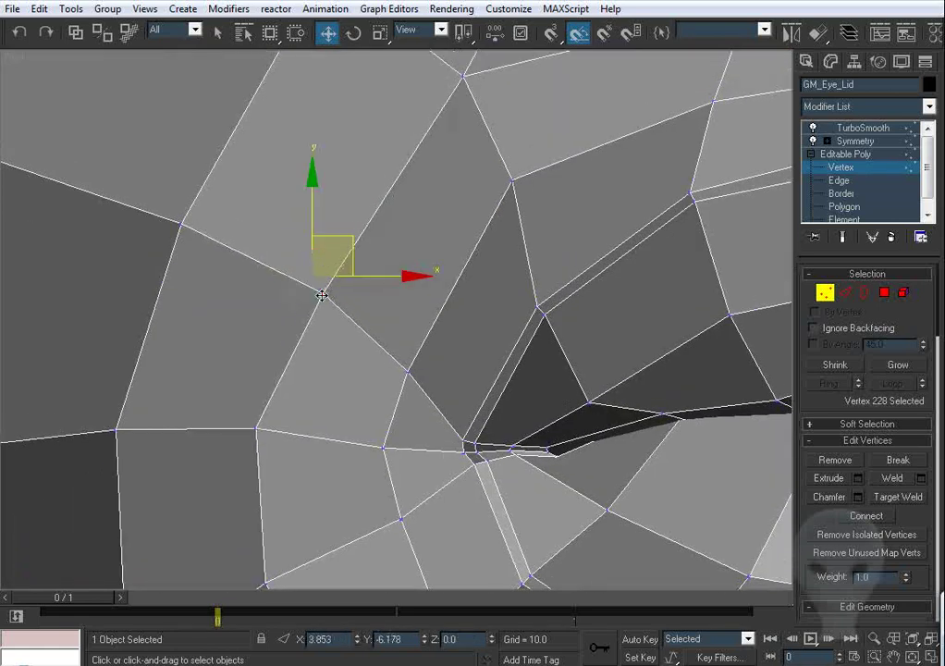
{"action": "left_click", "coordinate": [440, 170]}
{"action": "scroll", "coordinate": [440, 170], "scroll_direction": "down", "scroll_amount": 2}
{"action": "left_click_drag", "start_coordinate": [478, 217], "coordinate": [482, 236]}
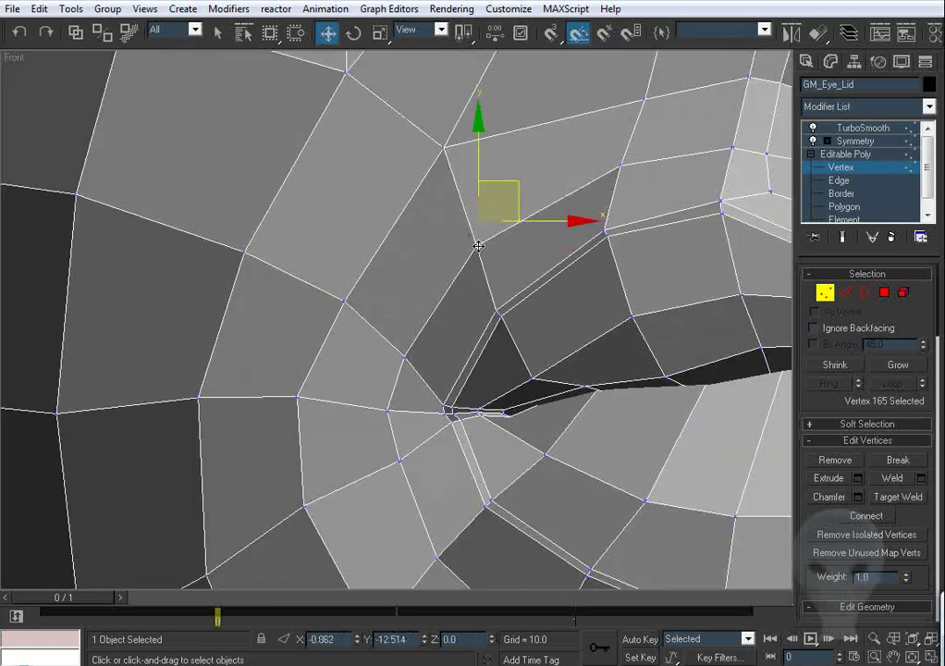
{"action": "left_click", "coordinate": [453, 145]}
{"action": "left_click_drag", "start_coordinate": [446, 145], "coordinate": [438, 169]}
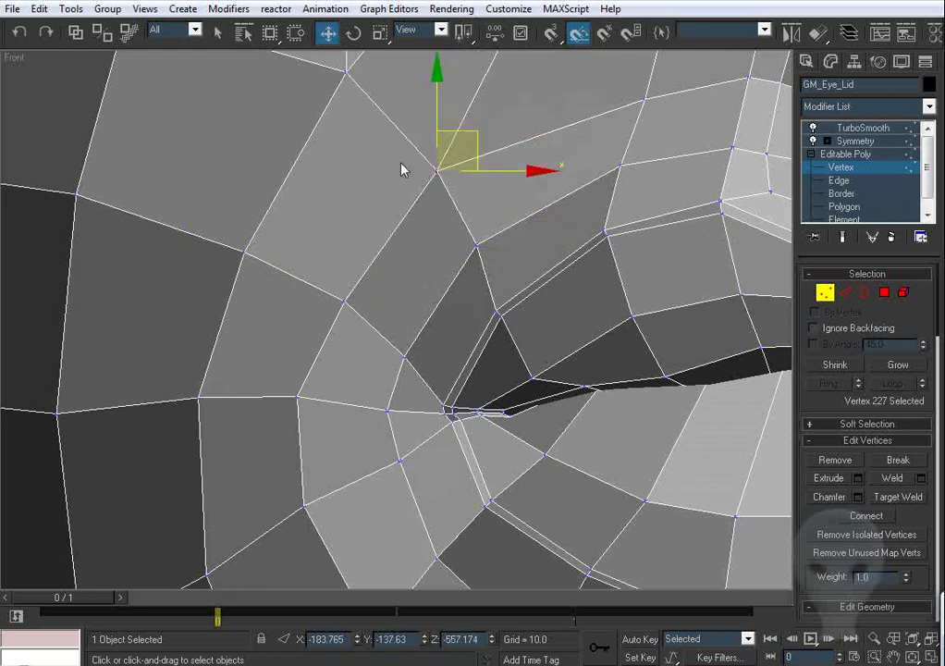
Step: Move the second ring of vertices beside and below the mouth corner inward toward the mouth
{"action": "scroll", "coordinate": [403, 166], "scroll_direction": "up", "scroll_amount": 2}
{"action": "middle_click_drag", "start_coordinate": [313, 418], "coordinate": [309, 264]}
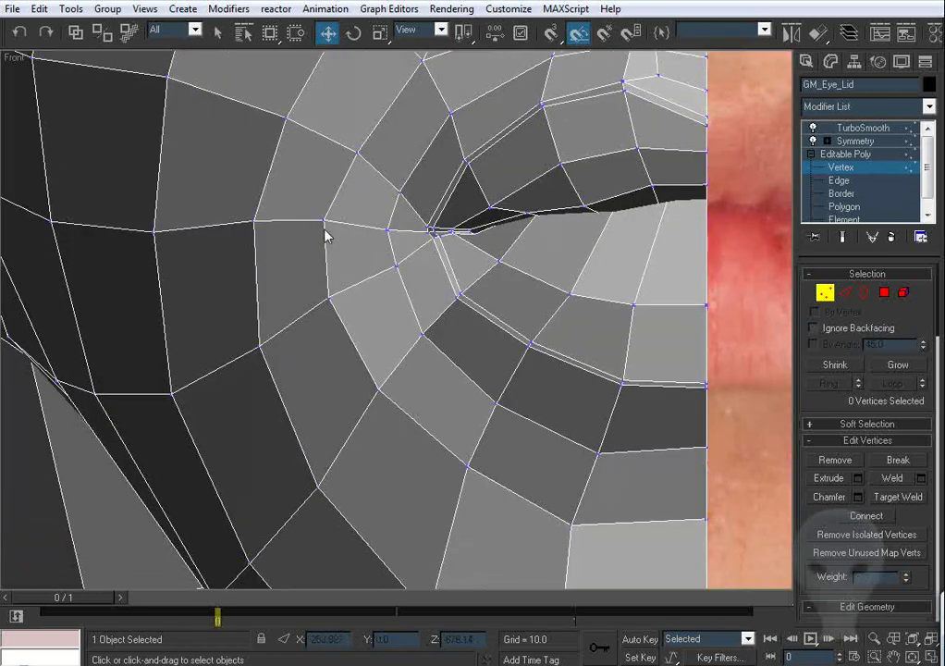
{"action": "left_click", "coordinate": [324, 221]}
{"action": "left_click_drag", "start_coordinate": [339, 226], "coordinate": [357, 228]}
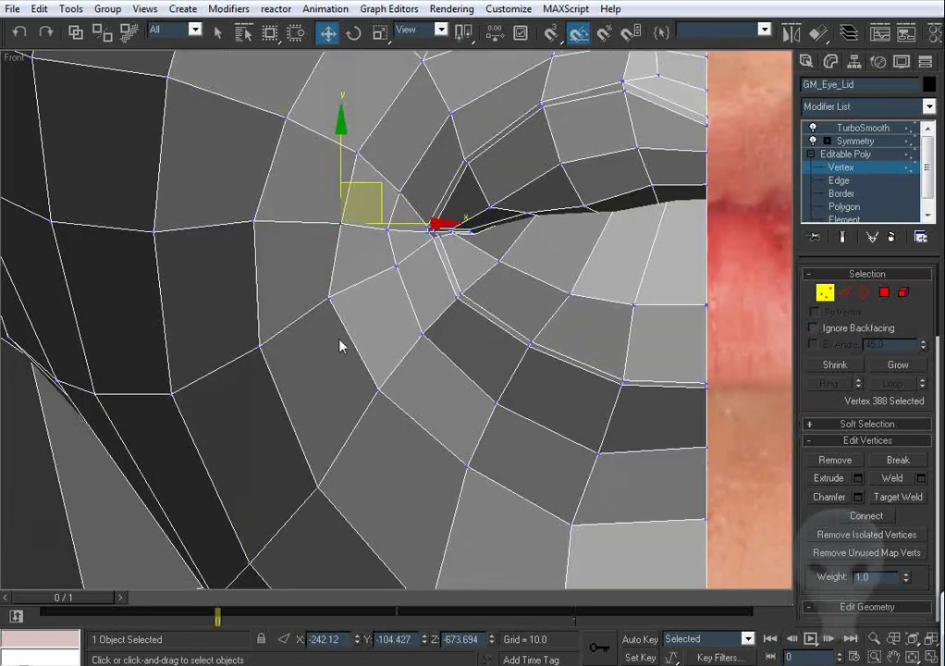
{"action": "left_click_drag", "start_coordinate": [328, 298], "coordinate": [343, 307]}
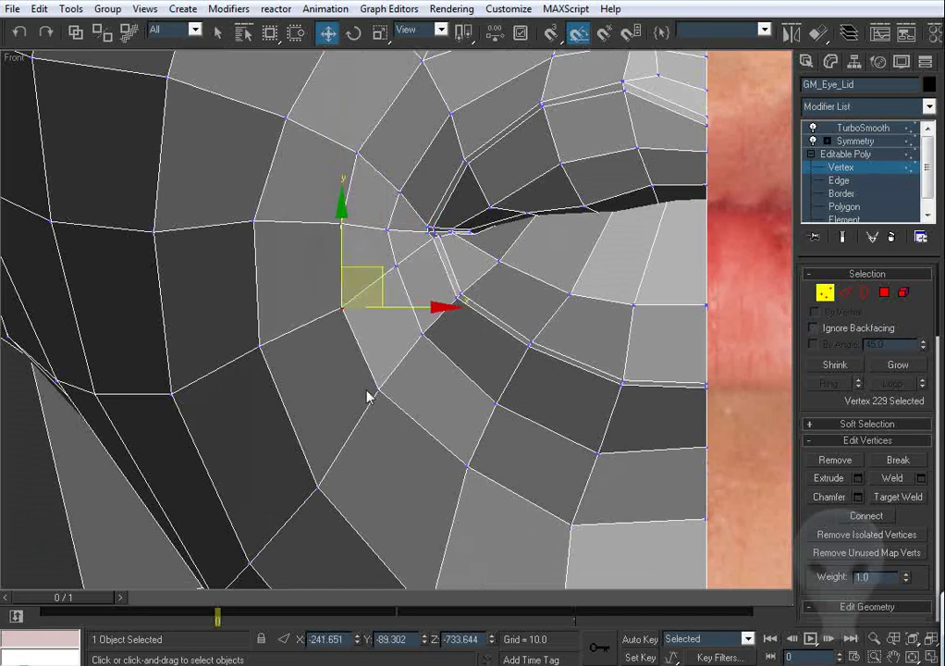
{"action": "left_click_drag", "start_coordinate": [377, 393], "coordinate": [380, 396]}
{"action": "left_click", "coordinate": [339, 272]}
Step: Shift the cheek vertices beside the nostril wing and upper nose slightly outward to even the polygon spacing
{"action": "scroll", "coordinate": [324, 222], "scroll_direction": "down", "scroll_amount": 4}
{"action": "middle_click_drag", "start_coordinate": [324, 195], "coordinate": [331, 277]}
{"action": "scroll", "coordinate": [334, 222], "scroll_direction": "up", "scroll_amount": 4}
{"action": "scroll", "coordinate": [340, 321], "scroll_direction": "down", "scroll_amount": 3}
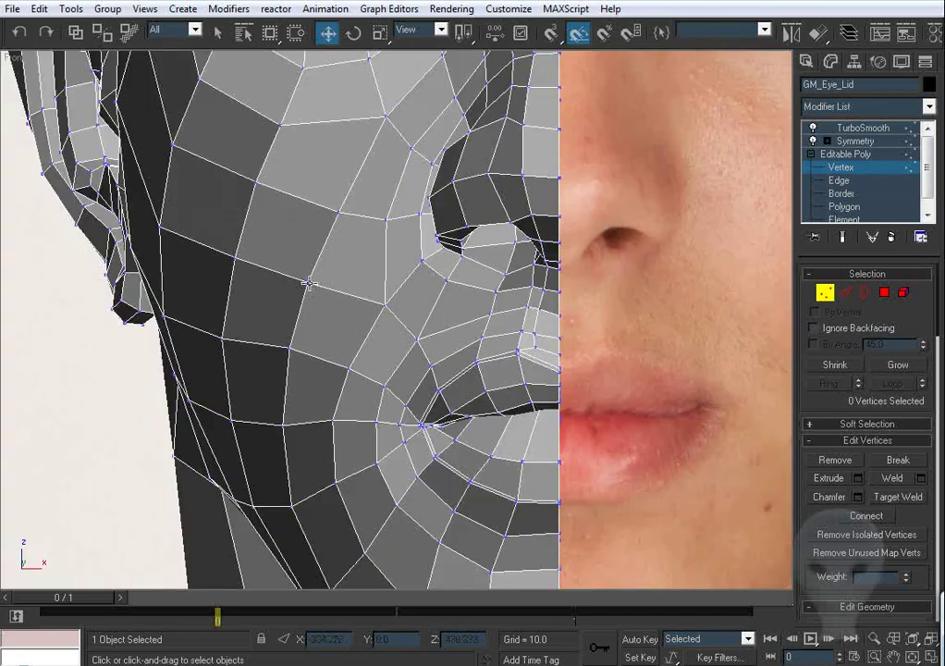
{"action": "left_click", "coordinate": [403, 232]}
{"action": "scroll", "coordinate": [414, 375], "scroll_direction": "up", "scroll_amount": 3}
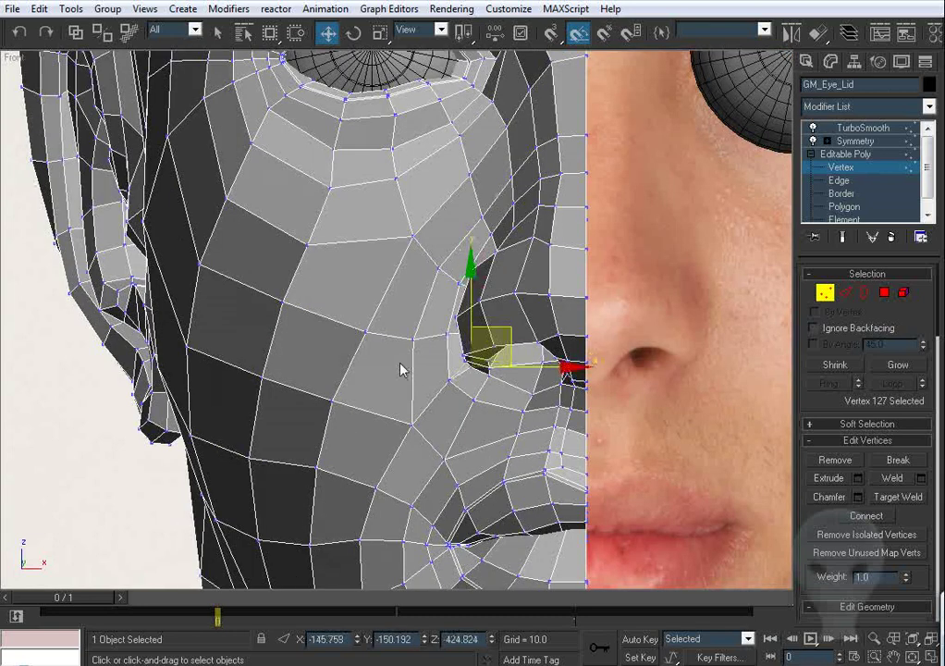
{"action": "left_click", "coordinate": [378, 349]}
{"action": "left_click", "coordinate": [366, 330]}
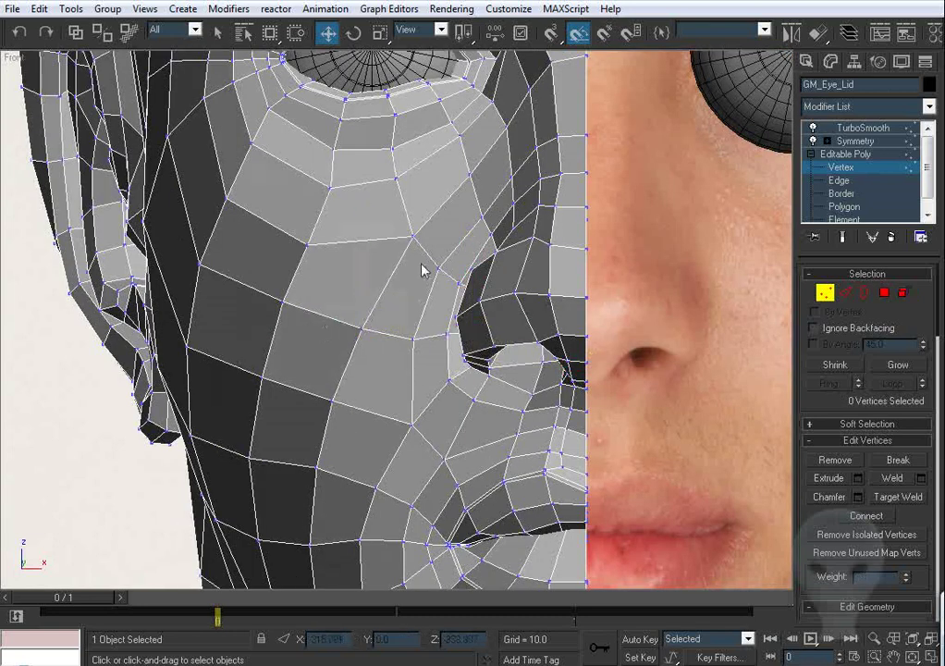
{"action": "middle_click_drag", "start_coordinate": [422, 270], "coordinate": [417, 327]}
{"action": "left_click", "coordinate": [416, 304]}
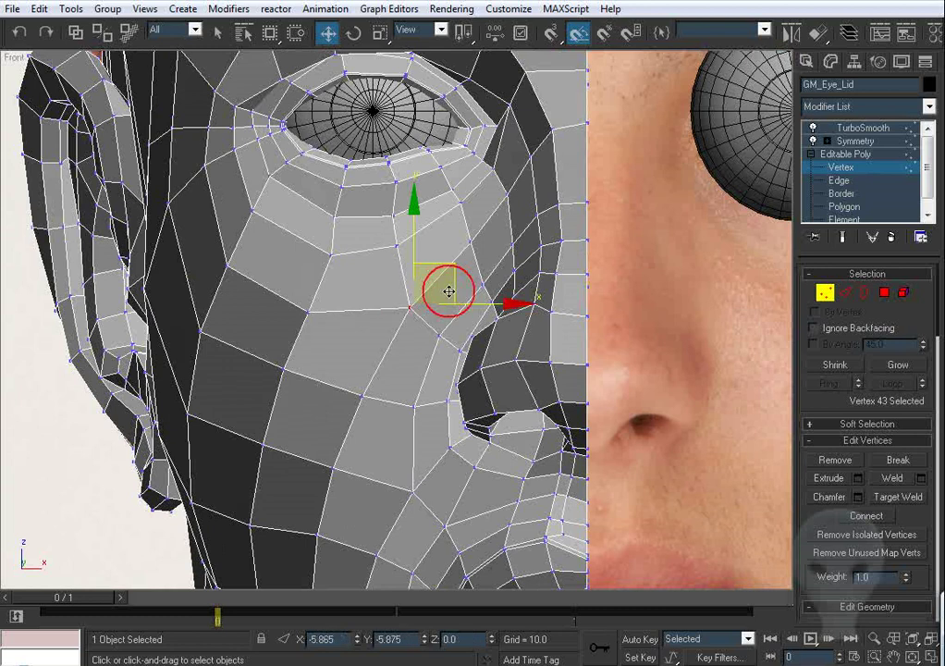
{"action": "left_click", "coordinate": [364, 334]}
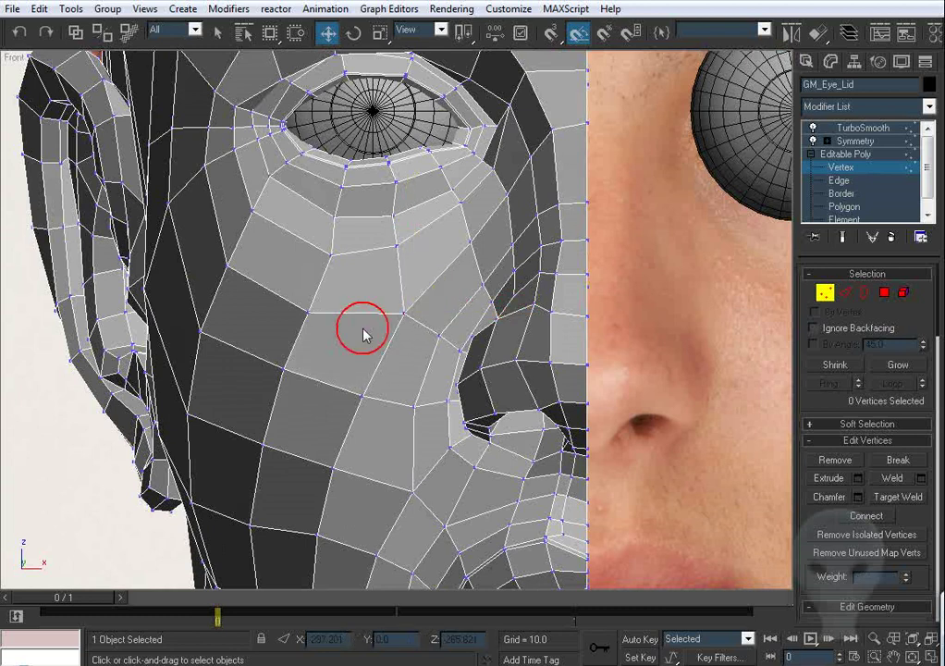
Step: Lower the upper-cheek vertices beneath the eye slightly to even out the loops and view them in perspective
{"action": "left_click", "coordinate": [395, 250]}
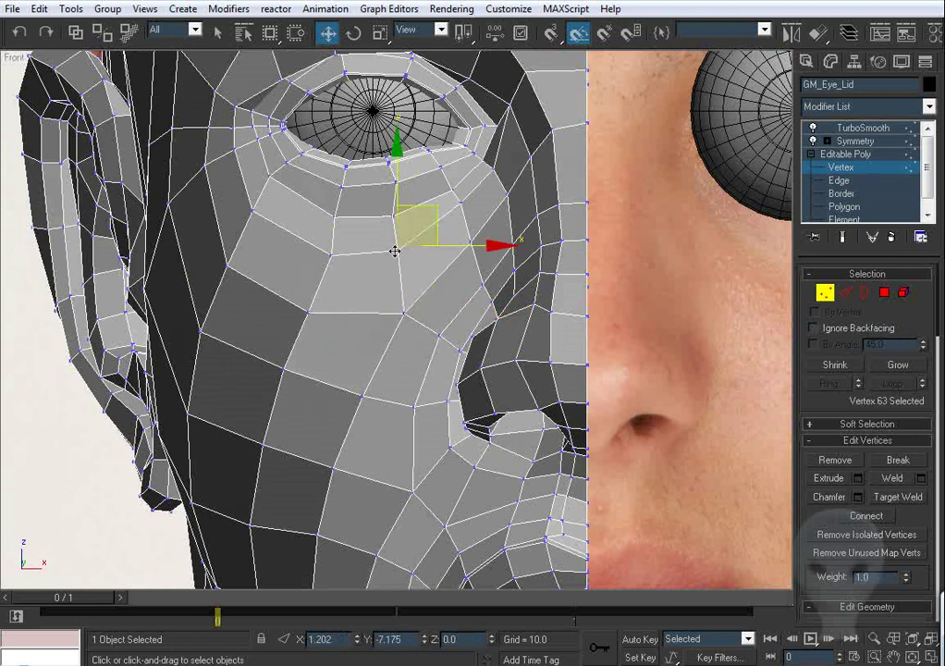
{"action": "left_click", "coordinate": [461, 200]}
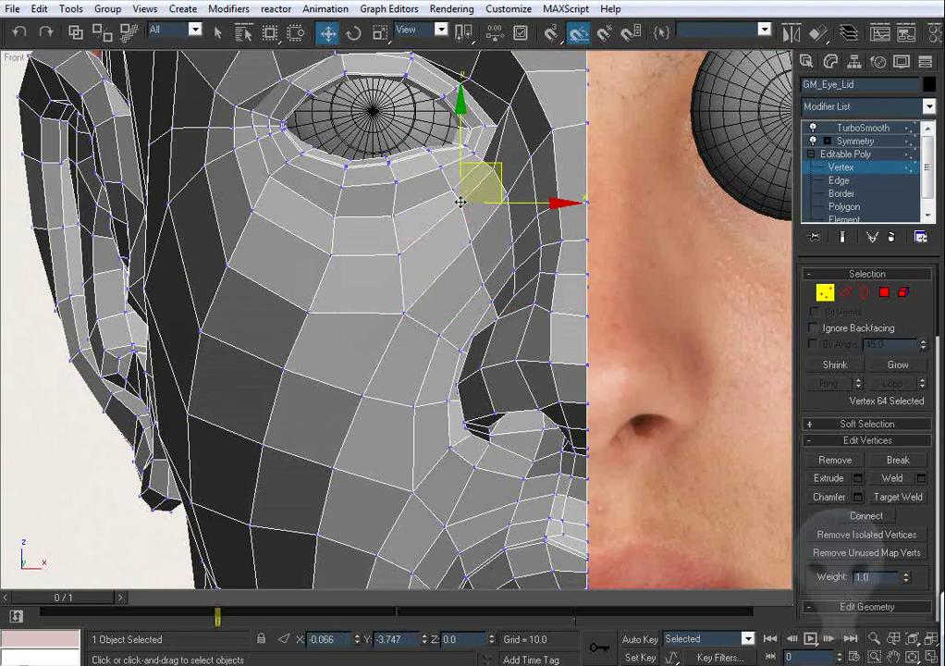
{"action": "left_click", "coordinate": [329, 256]}
{"action": "left_click_drag", "start_coordinate": [335, 257], "coordinate": [331, 263]}
{"action": "middle_click_drag", "start_coordinate": [334, 266], "coordinate": [307, 263]}
{"action": "key", "text": "p"}
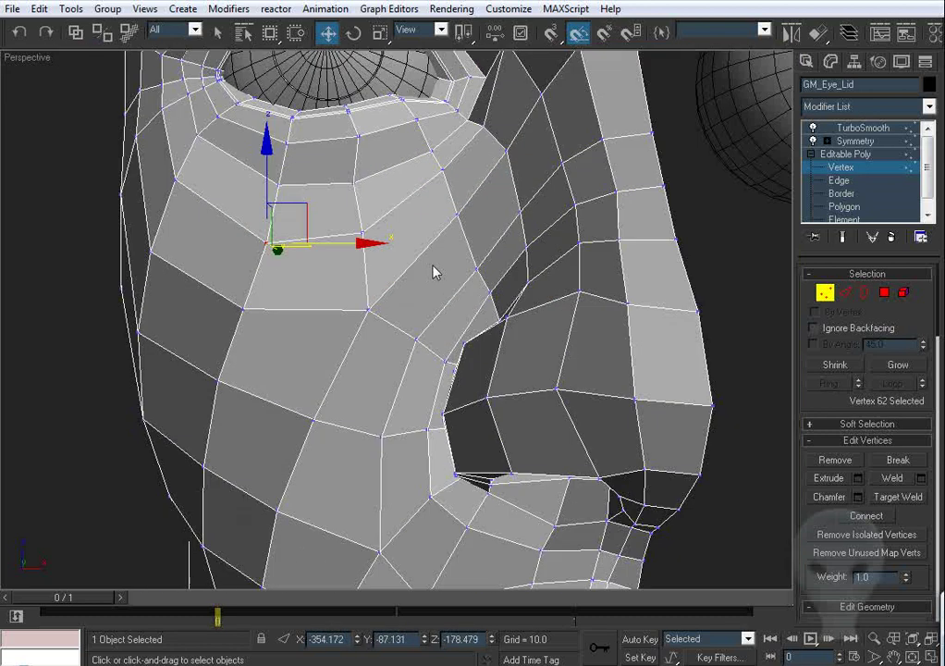
Step: Reposition the vertex on the inner upper eyelid next to the nose bridge to smooth the inner eye area
{"action": "middle_click_drag", "start_coordinate": [435, 270], "coordinate": [527, 257], "text": "alt"}
{"action": "left_click_drag", "start_coordinate": [527, 257], "coordinate": [407, 317]}
{"action": "right_click", "coordinate": [407, 316]}
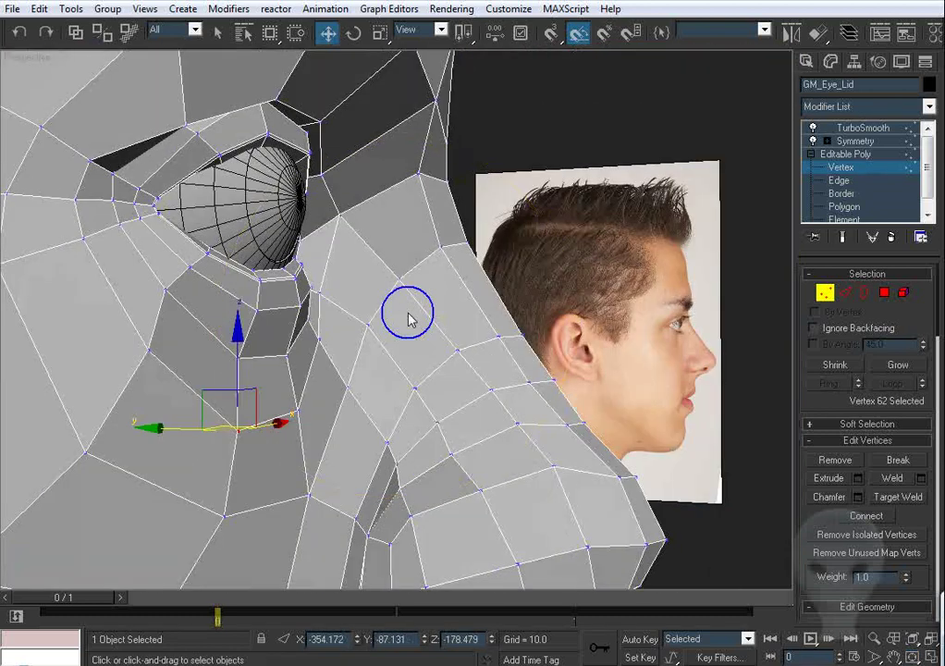
{"action": "middle_click_drag", "start_coordinate": [353, 212], "coordinate": [331, 193], "text": "alt"}
{"action": "left_click", "coordinate": [319, 183]}
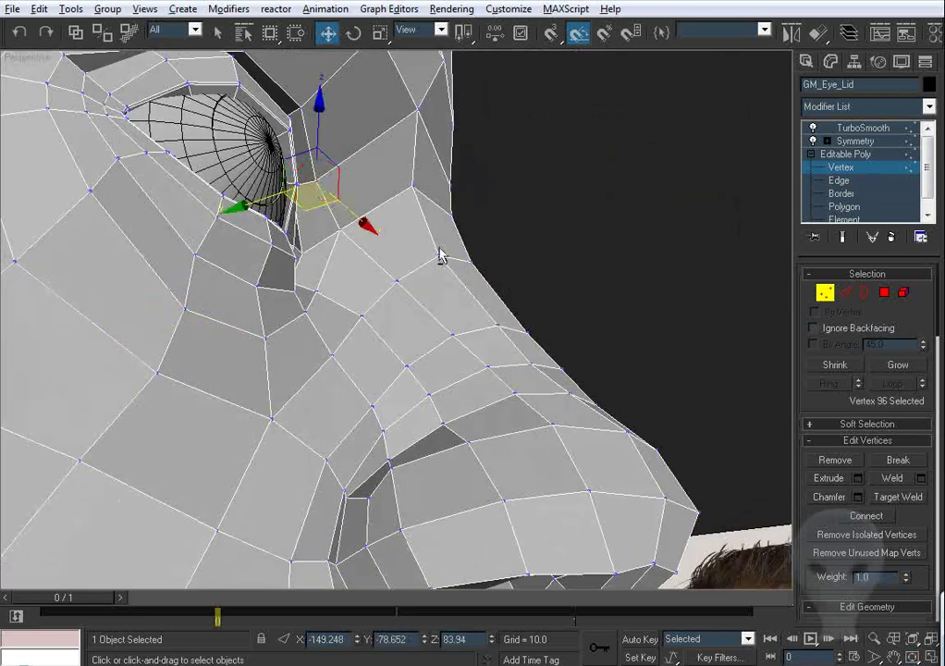
{"action": "middle_click_drag", "start_coordinate": [439, 252], "coordinate": [518, 407], "text": "alt"}
{"action": "scroll", "coordinate": [525, 342], "scroll_direction": "up", "scroll_amount": 2}
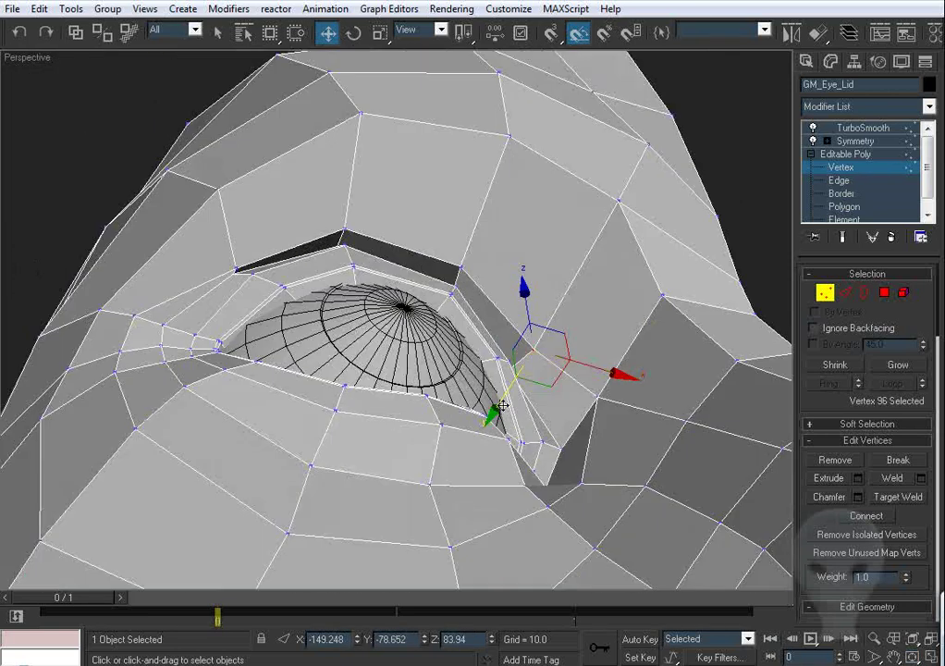
{"action": "left_click_drag", "start_coordinate": [502, 407], "coordinate": [520, 397]}
{"action": "middle_click_drag", "start_coordinate": [542, 392], "coordinate": [488, 220], "text": "alt"}
{"action": "left_click_drag", "start_coordinate": [488, 247], "coordinate": [457, 209]}
{"action": "middle_click_drag", "start_coordinate": [491, 274], "coordinate": [507, 308], "text": "alt"}
Step: Adjust the vertex between the inner eye corner and the nose bridge
{"action": "left_click", "coordinate": [509, 320]}
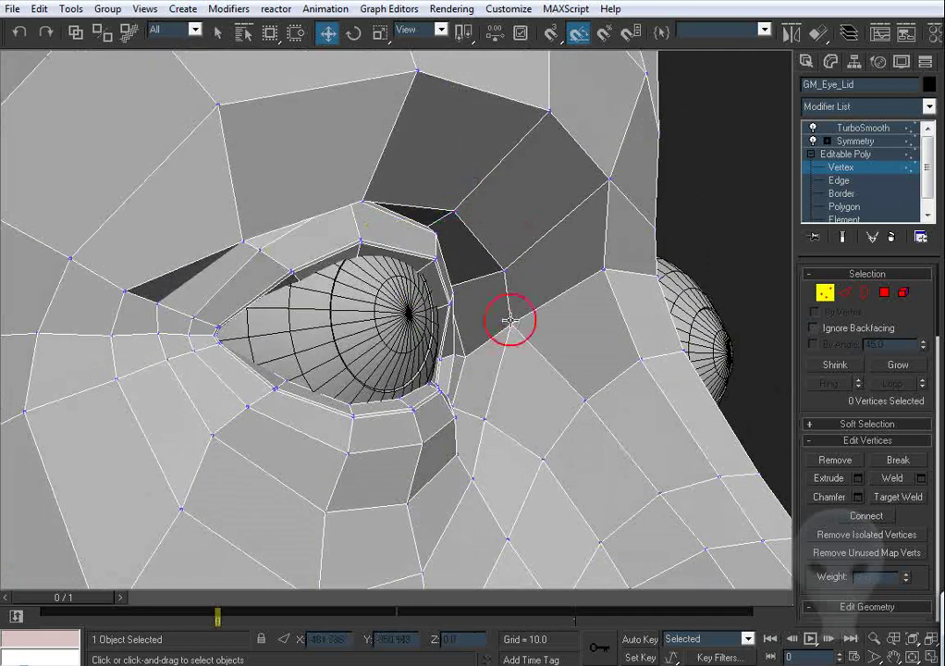
{"action": "left_click_drag", "start_coordinate": [510, 267], "coordinate": [509, 283]}
{"action": "scroll", "coordinate": [511, 284], "scroll_direction": "down", "scroll_amount": 2}
{"action": "scroll", "coordinate": [510, 284], "scroll_direction": "down", "scroll_amount": 2}
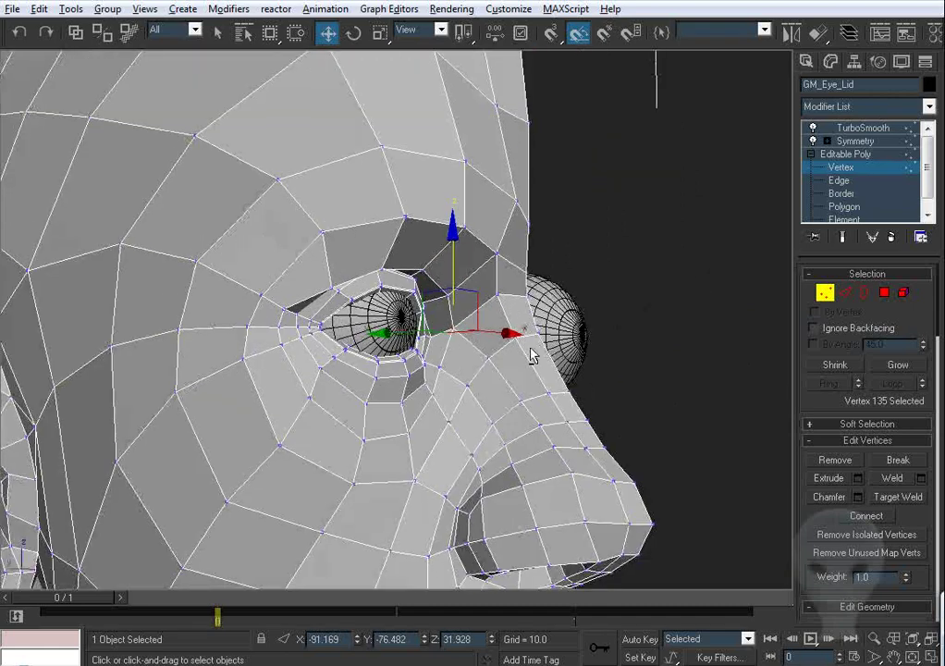
Step: Leave vertex editing and examine the smoothed face from three-quarter and side angles
{"action": "scroll", "coordinate": [500, 357], "scroll_direction": "up", "scroll_amount": 4}
{"action": "middle_click_drag", "start_coordinate": [531, 354], "coordinate": [782, 284], "text": "alt"}
{"action": "scroll", "coordinate": [494, 209], "scroll_direction": "down", "scroll_amount": 4}
{"action": "left_click", "coordinate": [825, 293]}
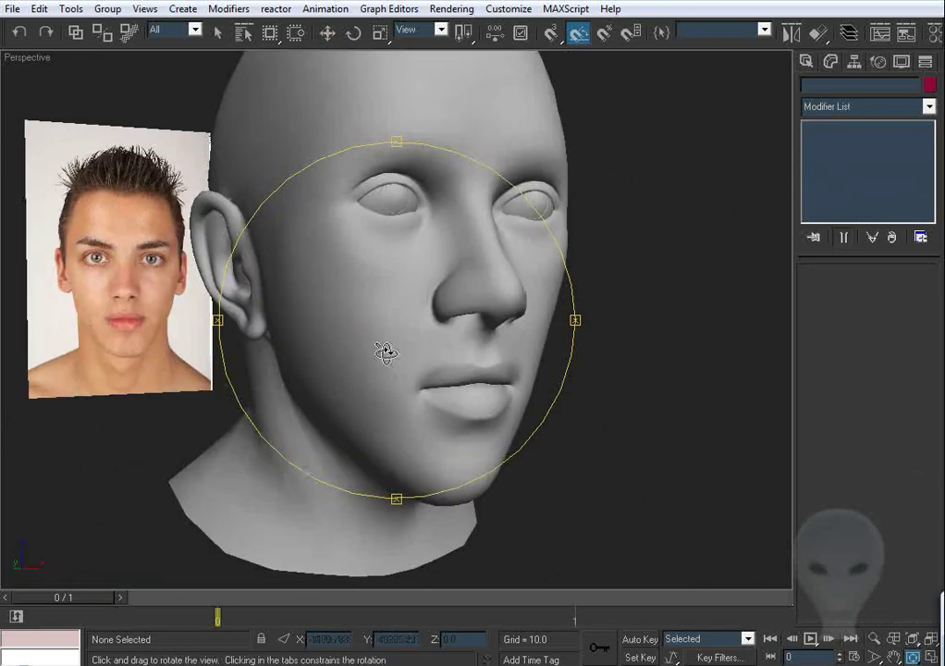
{"action": "left_click_drag", "start_coordinate": [384, 351], "coordinate": [390, 312]}
{"action": "scroll", "coordinate": [391, 312], "scroll_direction": "up", "scroll_amount": 3}
{"action": "scroll", "coordinate": [382, 309], "scroll_direction": "down", "scroll_amount": 3}
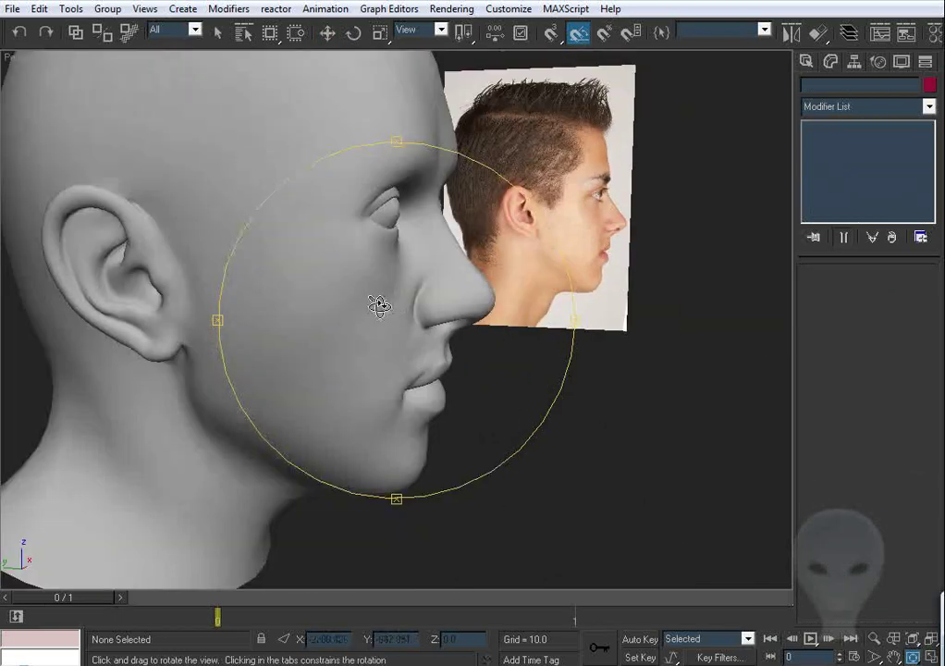
{"action": "scroll", "coordinate": [398, 310], "scroll_direction": "up", "scroll_amount": 5}
Step: Reopen the head's vertices for editing in the left view, with the wireframe overlaid on the side photo around nose and mouth
{"action": "key", "text": "l"}
{"action": "scroll", "coordinate": [486, 308], "scroll_direction": "up", "scroll_amount": 4}
{"action": "middle_click_drag", "start_coordinate": [766, 327], "coordinate": [456, 285]}
{"action": "key", "text": "w"}
{"action": "scroll", "coordinate": [458, 290], "scroll_direction": "up", "scroll_amount": 2}
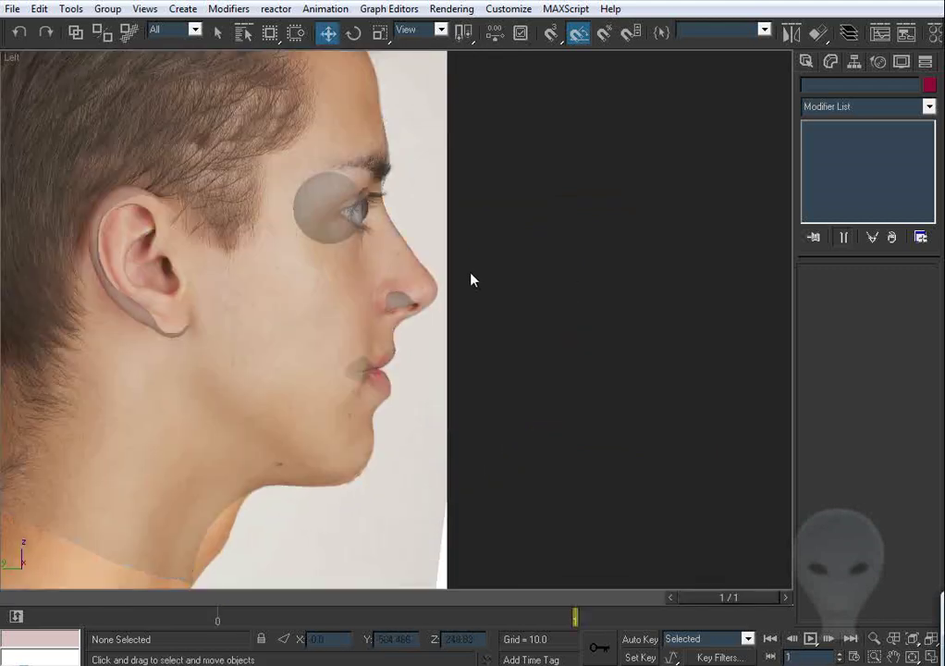
{"action": "left_click", "coordinate": [362, 292]}
{"action": "left_click", "coordinate": [831, 168]}
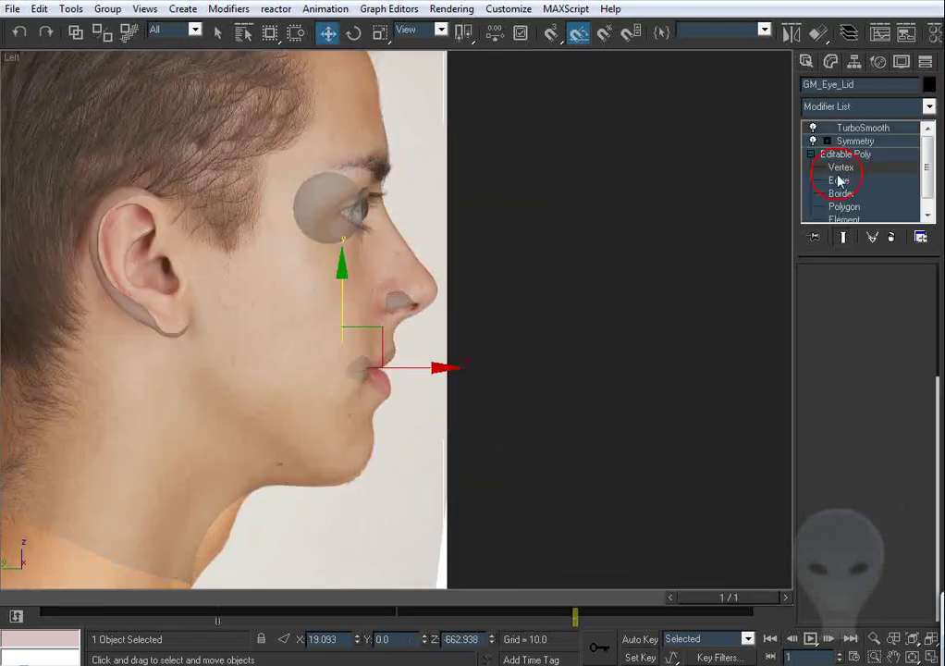
{"action": "scroll", "coordinate": [474, 287], "scroll_direction": "up", "scroll_amount": 5}
{"action": "scroll", "coordinate": [428, 296], "scroll_direction": "up", "scroll_amount": 3}
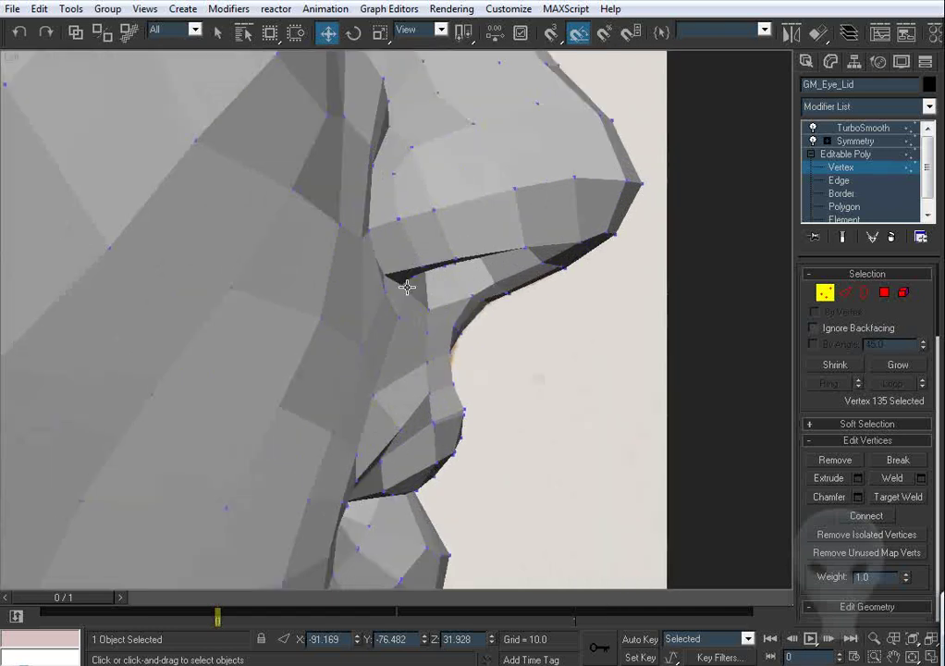
{"action": "key", "text": "F4"}
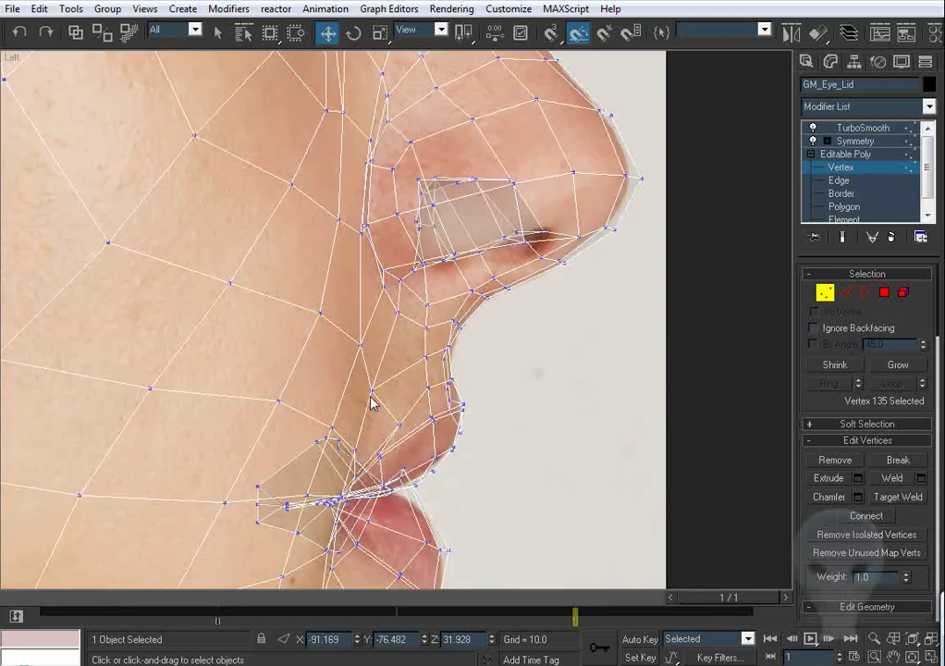
Step: Nudge the vertices between the nostril wing and the mouth corner front-to-back to even out the cheek fold in profile
{"action": "left_click", "coordinate": [371, 392]}
{"action": "key", "text": "comma"}
{"action": "key", "text": "period"}
{"action": "left_click", "coordinate": [510, 385]}
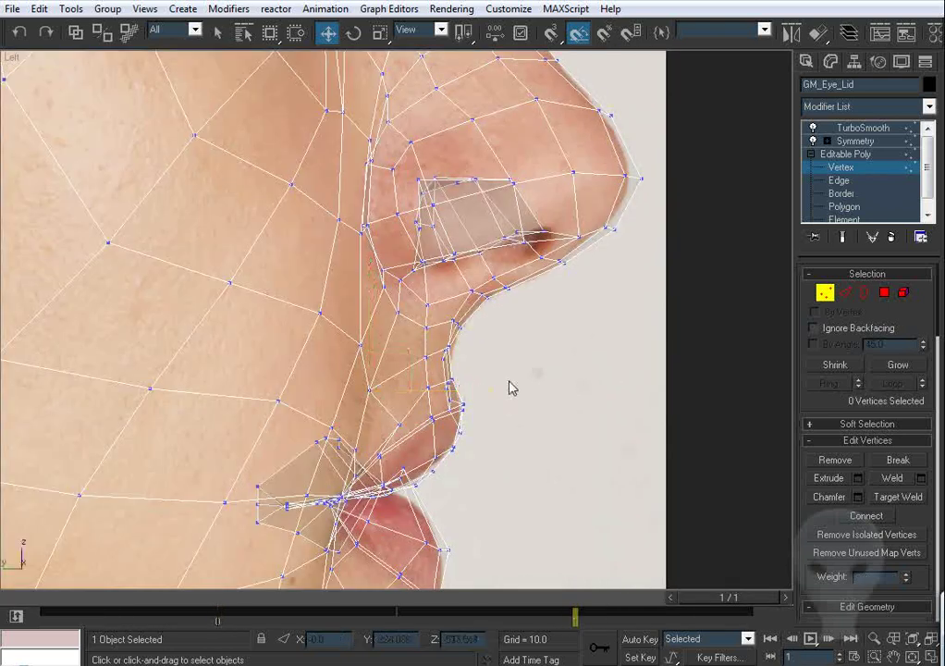
{"action": "key", "text": "comma"}
{"action": "key", "text": "period"}
{"action": "left_click", "coordinate": [360, 346]}
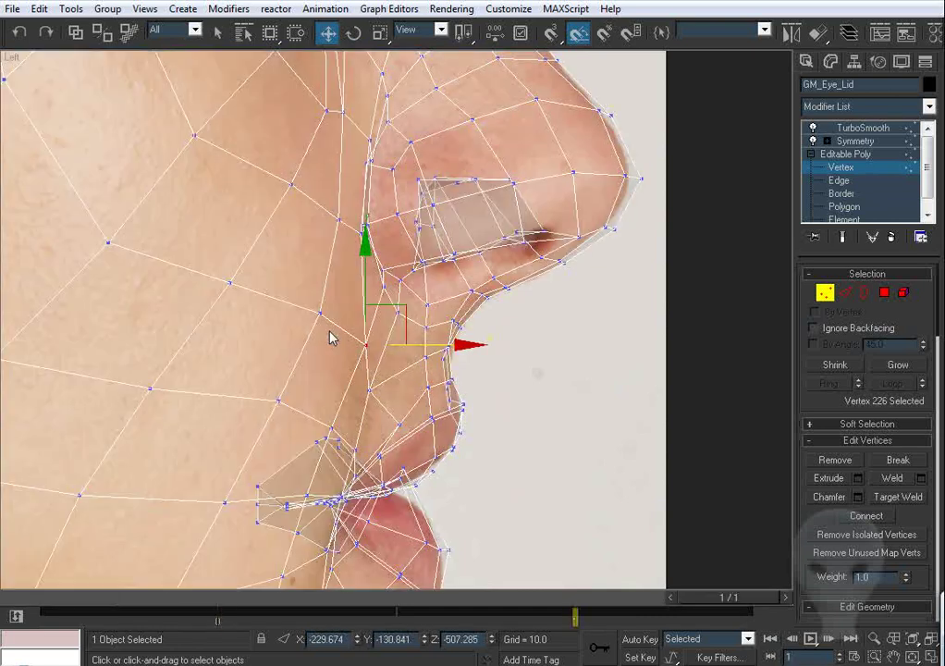
{"action": "key", "text": "comma"}
{"action": "key", "text": "period"}
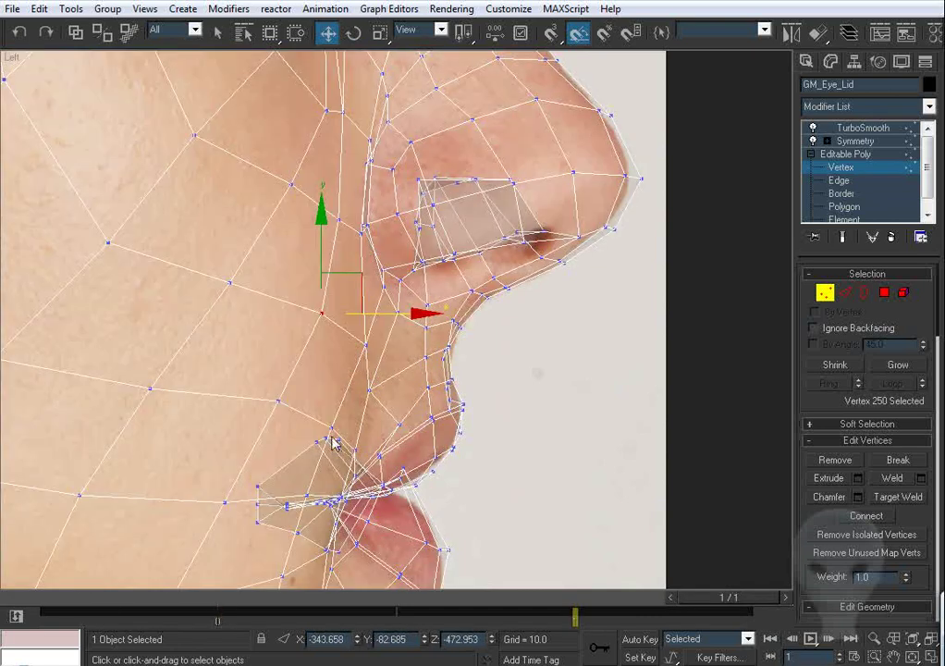
Step: Nudge the vertices above the mouth corner and on the adjacent cheek slightly in profile, and check them in the front view
{"action": "left_click", "coordinate": [335, 430]}
{"action": "key", "text": "comma"}
{"action": "key", "text": "period"}
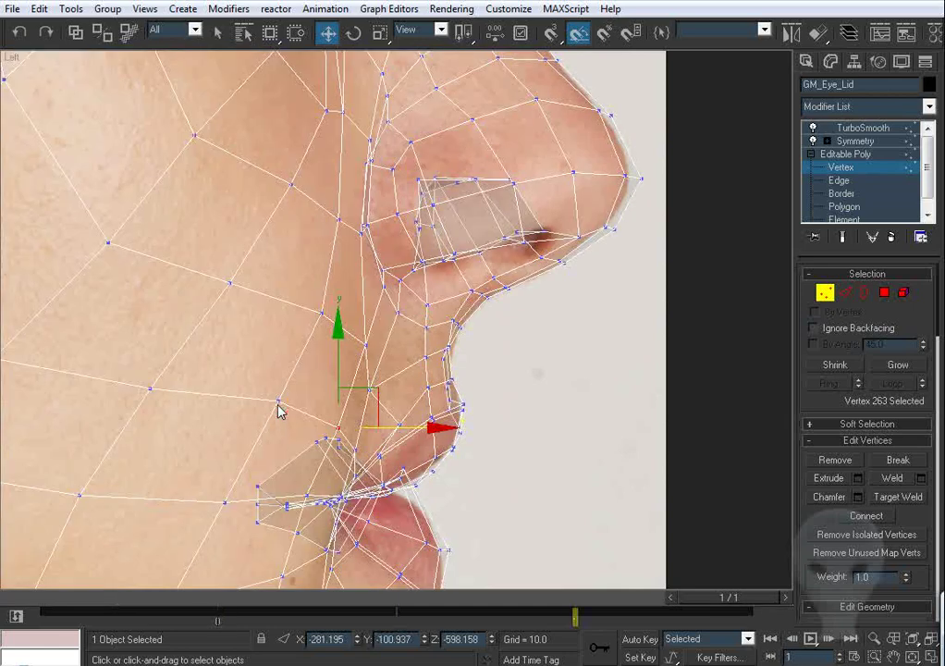
{"action": "left_click", "coordinate": [276, 400]}
{"action": "key", "text": "comma"}
{"action": "middle_click_drag", "start_coordinate": [189, 410], "coordinate": [294, 371]}
{"action": "key", "text": "period"}
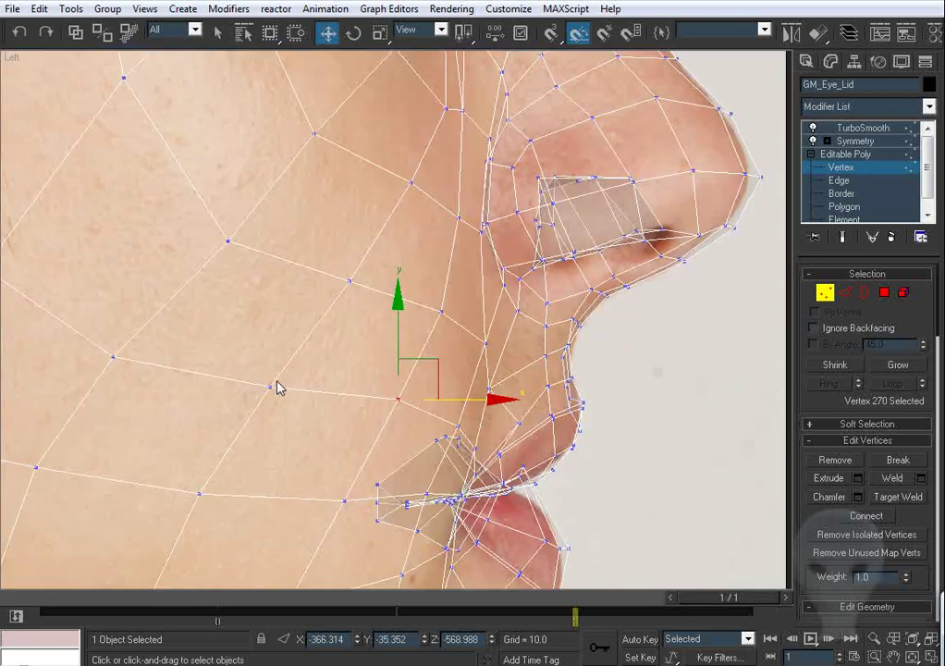
{"action": "left_click", "coordinate": [273, 384]}
{"action": "key", "text": "f"}
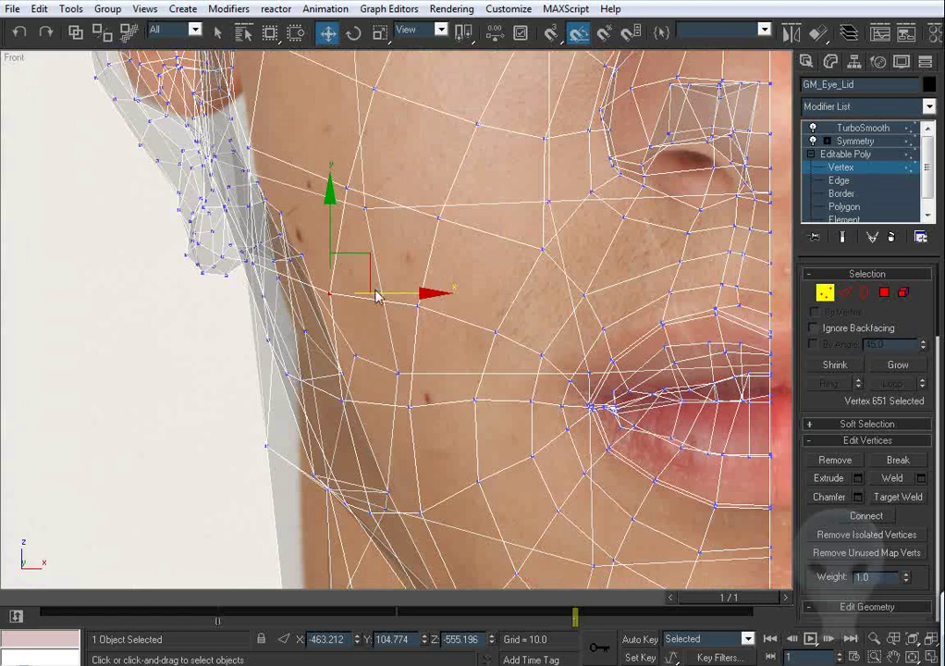
{"action": "left_click", "coordinate": [388, 290]}
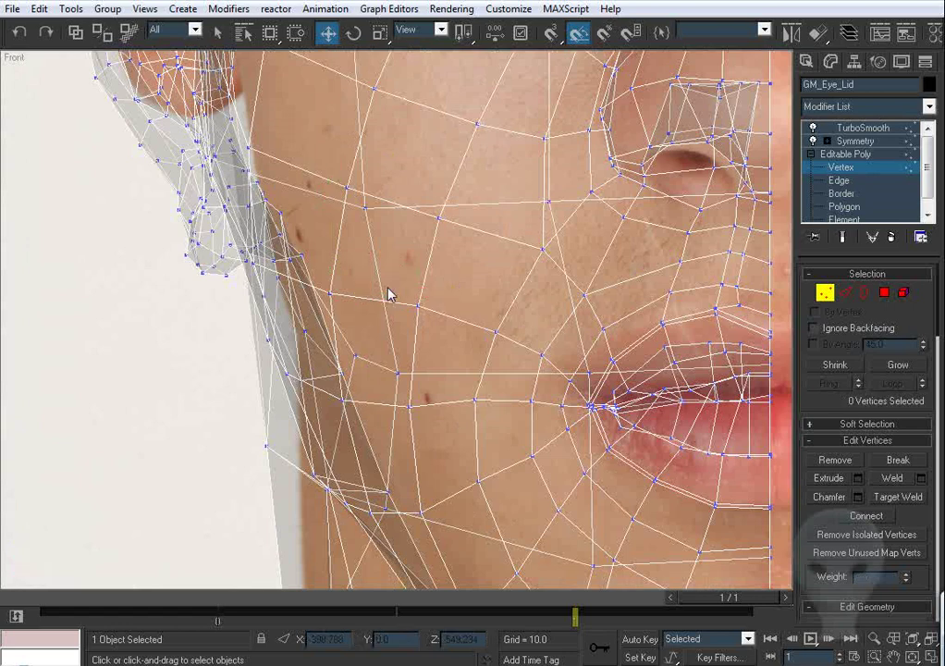
Step: Examine the shaded mesh in perspective around the cheek, jaw, ear and back of the neck
{"action": "key", "text": "p"}
{"action": "key", "text": "ctrl+r"}
{"action": "mouse_move", "coordinate": [289, 298]}
{"action": "left_mouse_down"}
{"action": "mouse_move", "coordinate": [389, 337]}
{"action": "mouse_move", "coordinate": [421, 331]}
{"action": "left_mouse_up"}
{"action": "key", "text": "F3"}
{"action": "key", "text": "comma"}
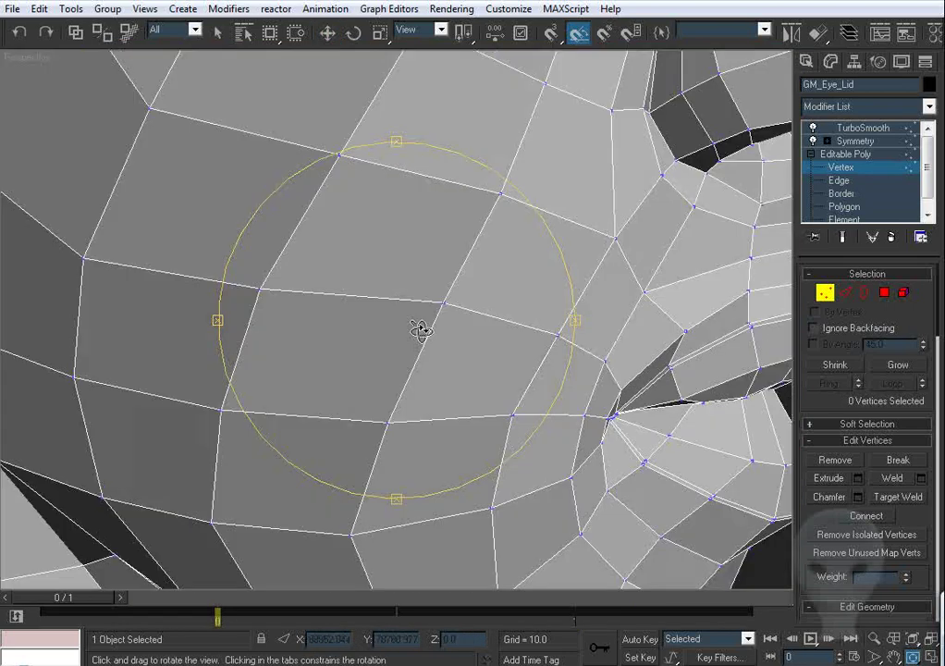
{"action": "scroll", "coordinate": [407, 330], "scroll_direction": "down", "scroll_amount": 5}
{"action": "mouse_move", "coordinate": [352, 327]}
{"action": "left_mouse_down"}
{"action": "mouse_move", "coordinate": [398, 324]}
{"action": "mouse_move", "coordinate": [436, 338]}
{"action": "mouse_move", "coordinate": [375, 335]}
{"action": "left_mouse_up"}
{"action": "scroll", "coordinate": [351, 324], "scroll_direction": "down", "scroll_amount": 3}
{"action": "scroll", "coordinate": [436, 337], "scroll_direction": "up", "scroll_amount": 5}
{"action": "middle_click_drag", "start_coordinate": [374, 335], "coordinate": [536, 321]}
{"action": "left_click_drag", "start_coordinate": [535, 321], "coordinate": [499, 314]}
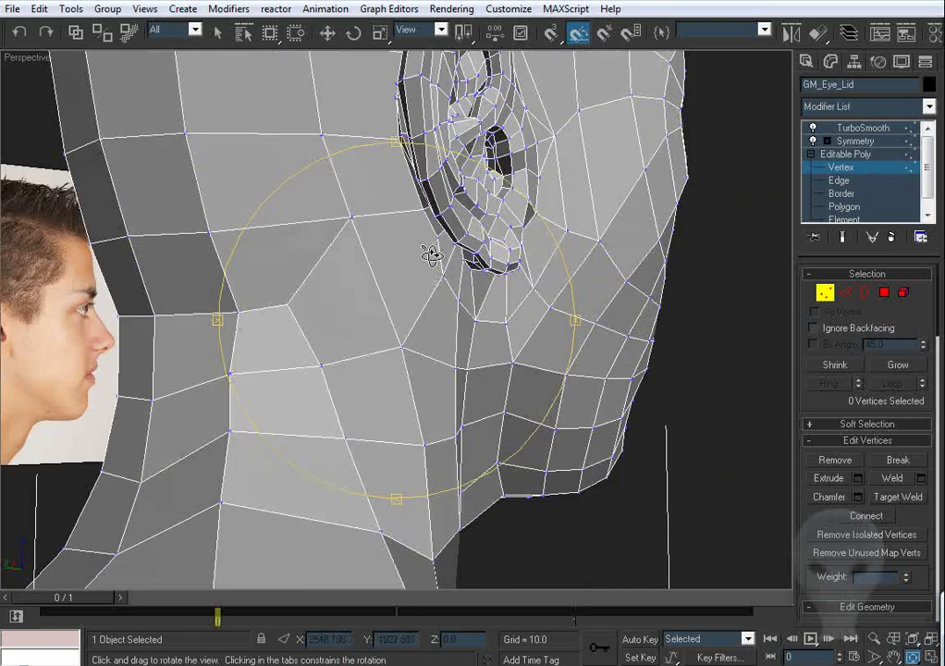
{"action": "middle_click_drag", "start_coordinate": [432, 257], "coordinate": [793, 276], "text": "alt"}
Step: Connect three edges behind and below the ear to add a new edge line across the upper neck
{"action": "key", "text": "2"}
{"action": "key", "text": "w"}
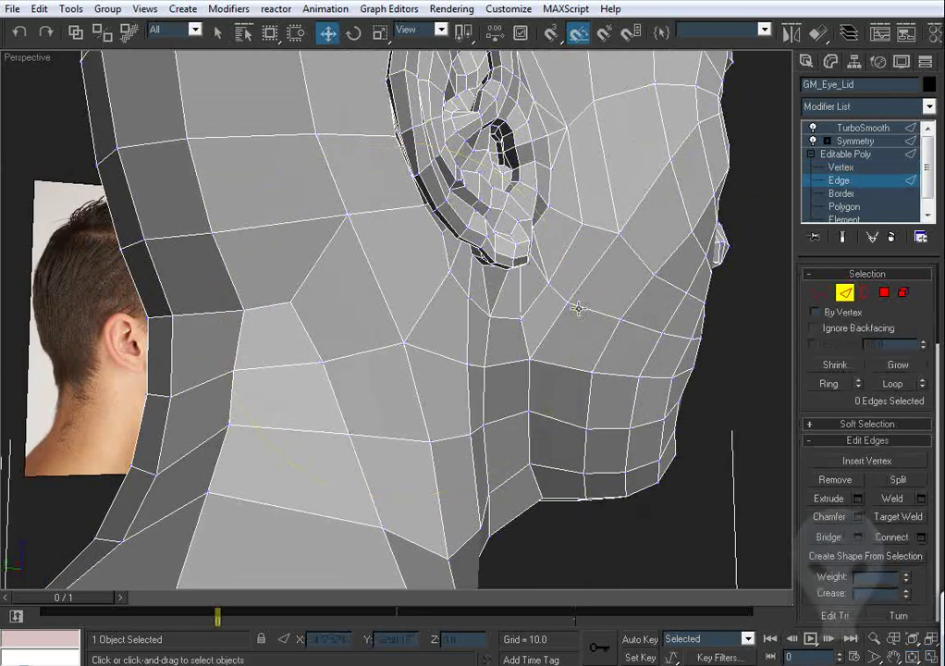
{"action": "left_click", "coordinate": [314, 280]}
{"action": "left_click", "coordinate": [308, 354]}
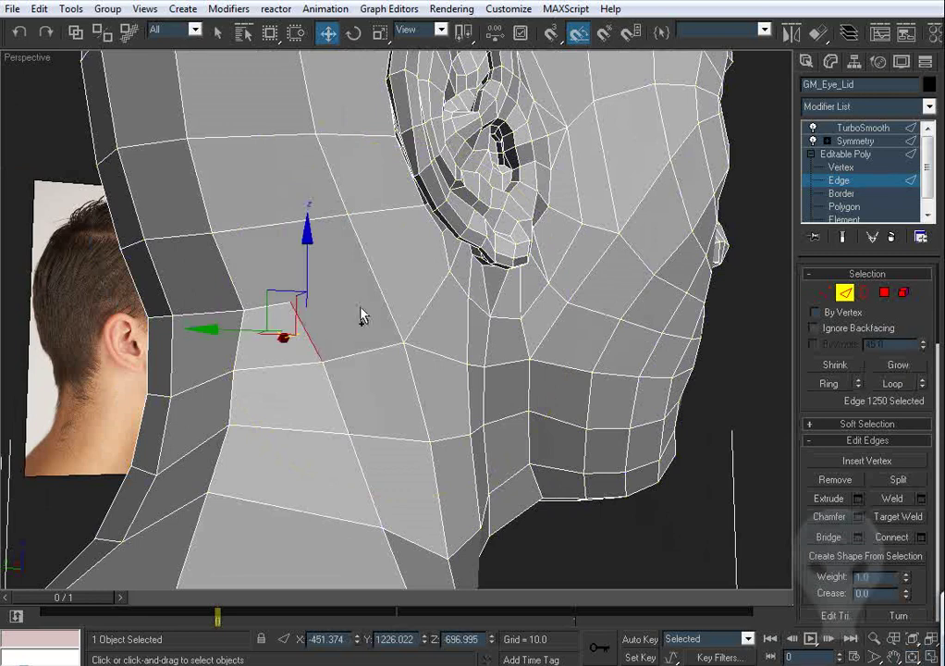
{"action": "left_click", "coordinate": [375, 292], "text": "ctrl"}
{"action": "left_click", "coordinate": [355, 206], "text": "ctrl"}
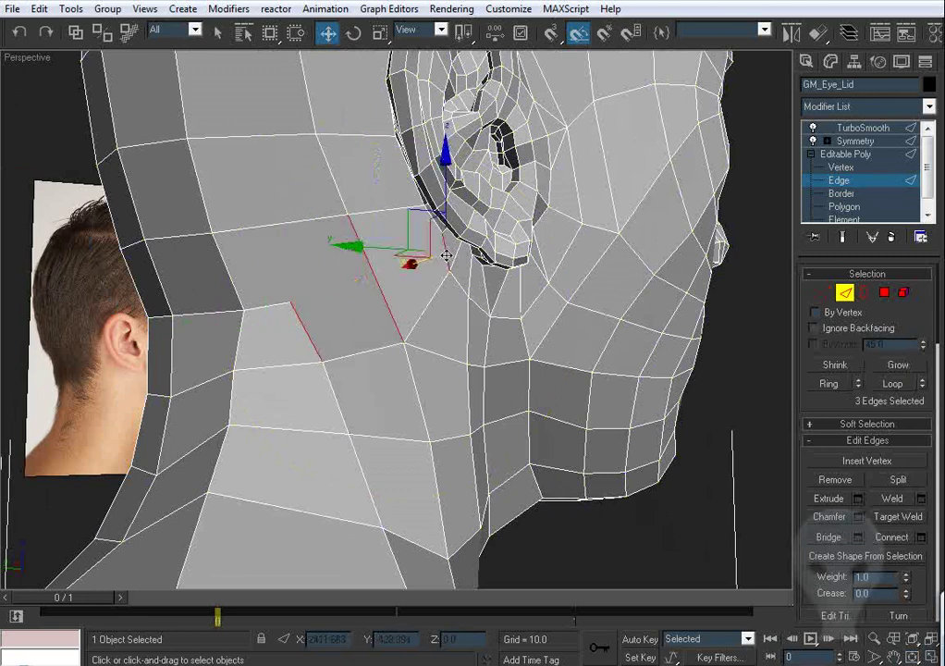
{"action": "right_click", "coordinate": [342, 248]}
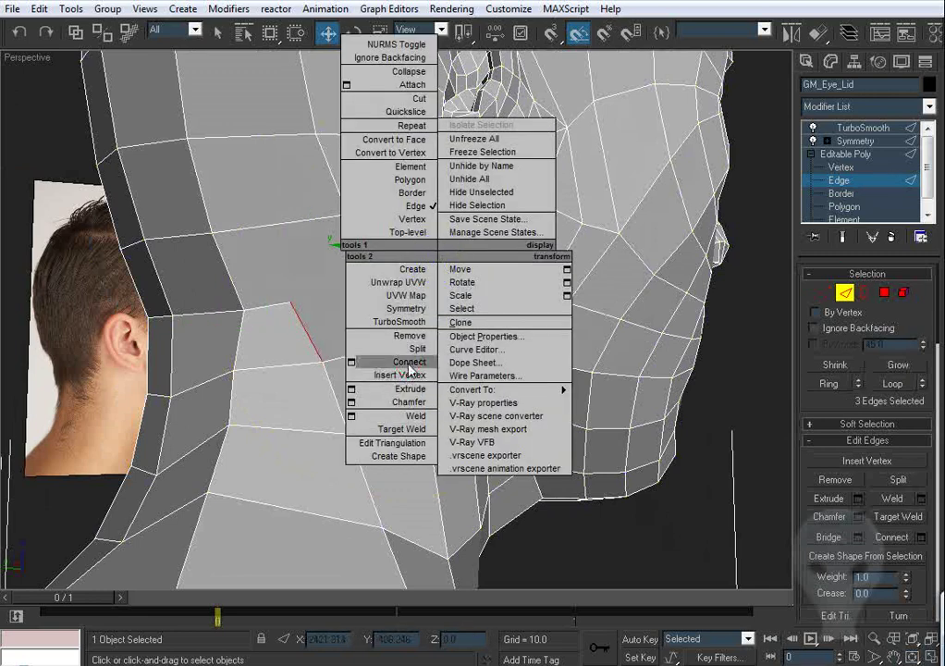
{"action": "left_click", "coordinate": [407, 361]}
Step: Target weld the end vertices of the new edge line to the neighbouring vertices at the ear and upper neck
{"action": "left_click", "coordinate": [828, 294]}
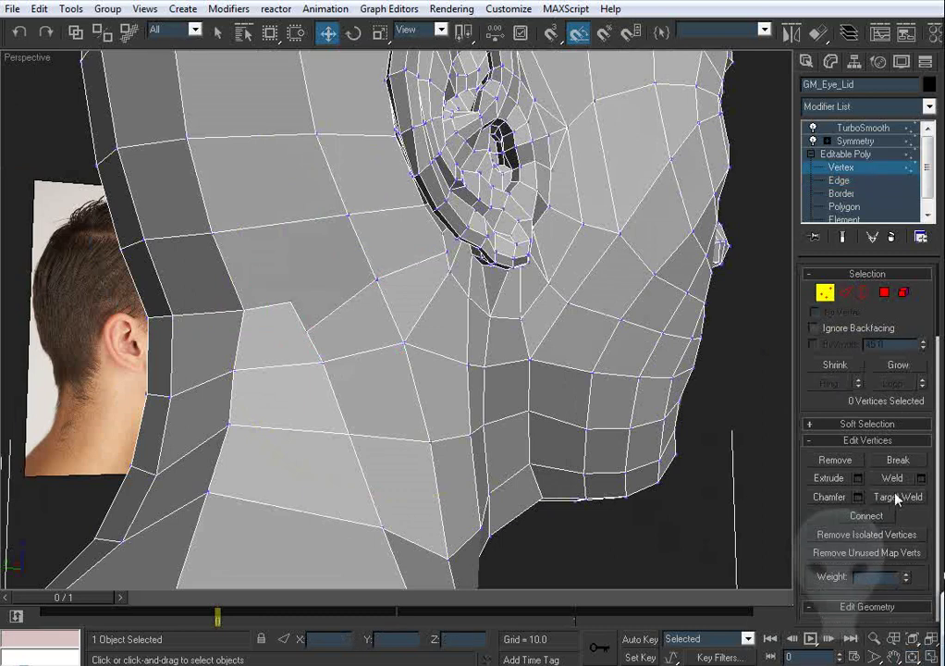
{"action": "middle_click_drag", "start_coordinate": [406, 286], "coordinate": [424, 256], "text": "alt"}
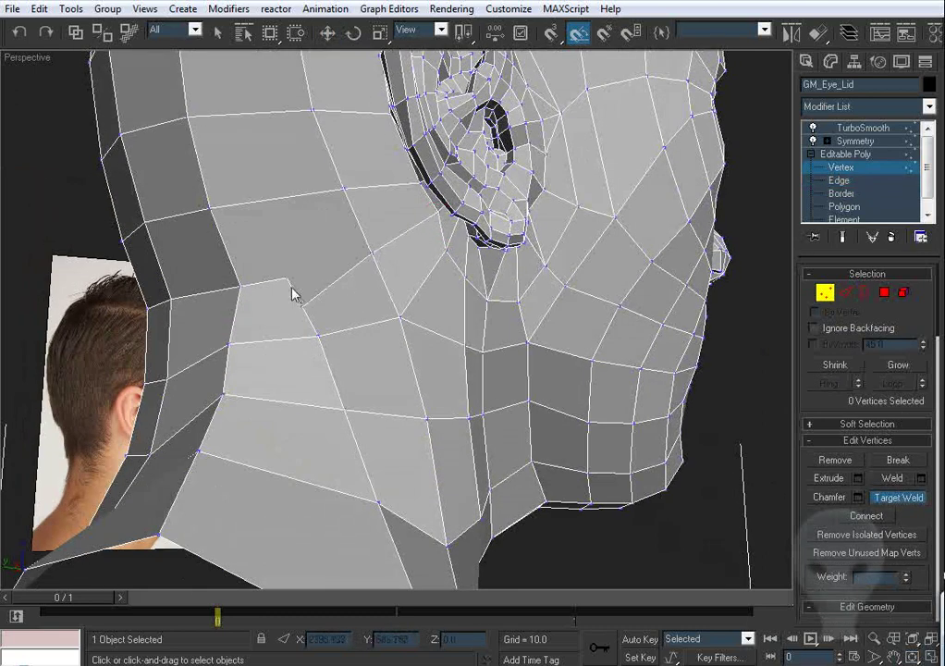
{"action": "middle_click_drag", "start_coordinate": [286, 277], "coordinate": [552, 379], "text": "alt"}
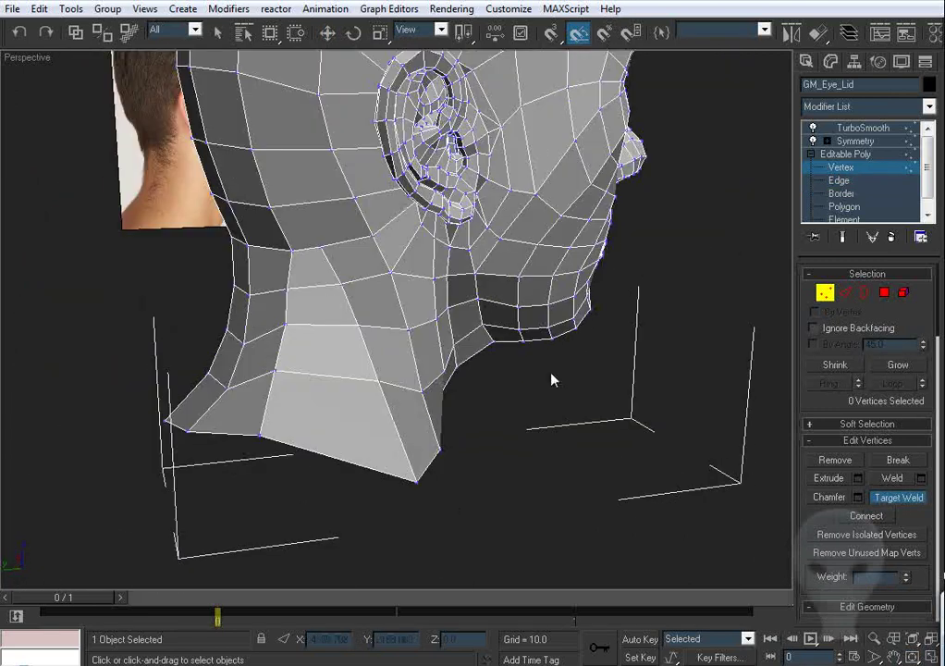
Step: Select the ring of edges crossing the polygon strip on the side of the neck and collapse it
{"action": "left_click", "coordinate": [847, 293]}
{"action": "key", "text": "w"}
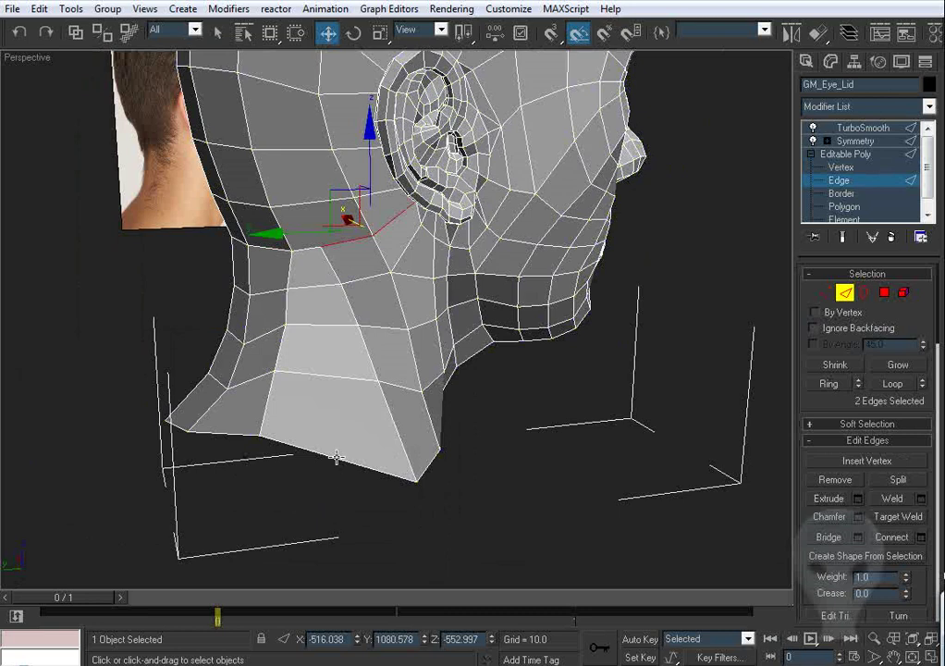
{"action": "left_click", "coordinate": [336, 457]}
{"action": "key", "text": "alt+r"}
{"action": "left_click", "coordinate": [401, 477]}
{"action": "left_click", "coordinate": [349, 458]}
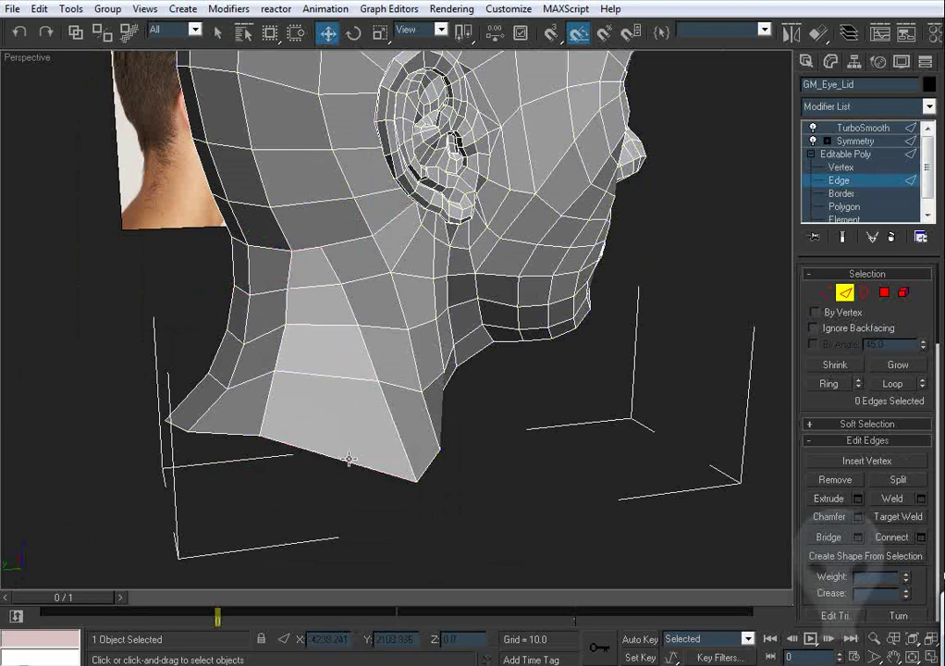
{"action": "left_click", "coordinate": [344, 461]}
{"action": "left_click", "coordinate": [820, 387]}
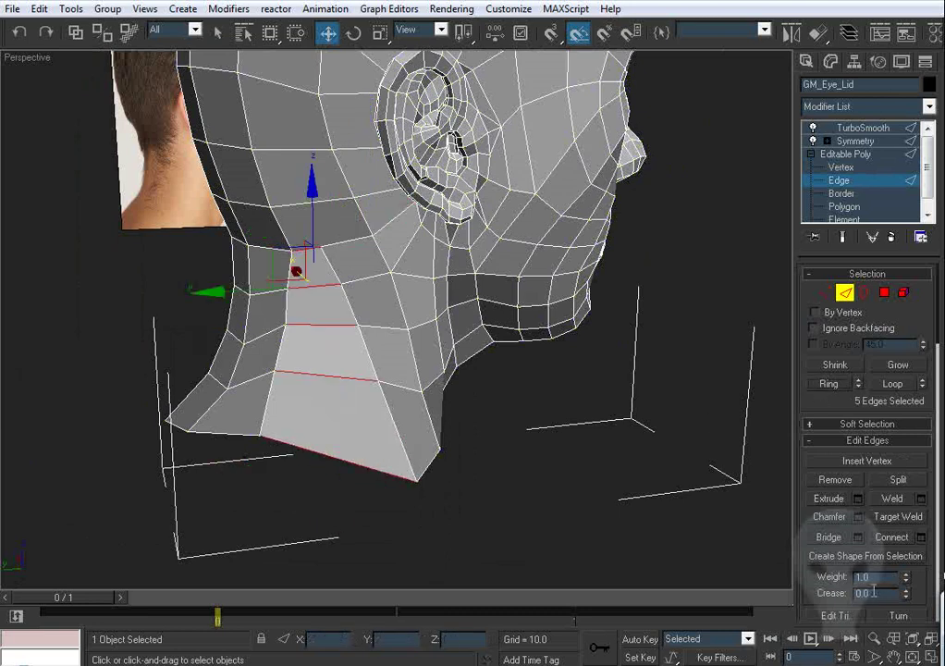
{"action": "scroll", "coordinate": [801, 558], "scroll_direction": "down", "scroll_amount": 5}
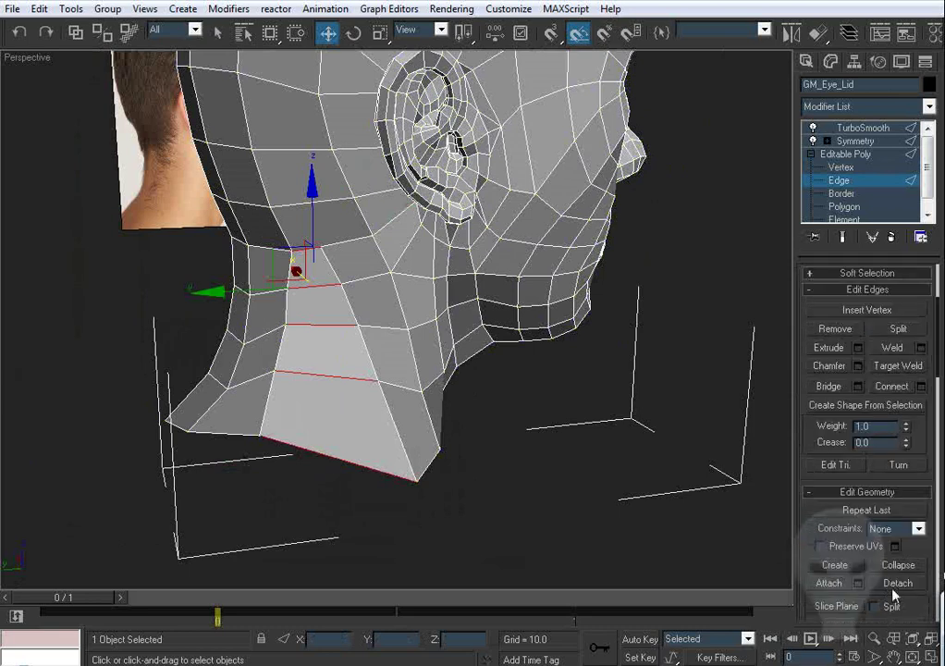
{"action": "left_click", "coordinate": [893, 568]}
{"action": "middle_click_drag", "start_coordinate": [487, 395], "coordinate": [302, 383], "text": "alt"}
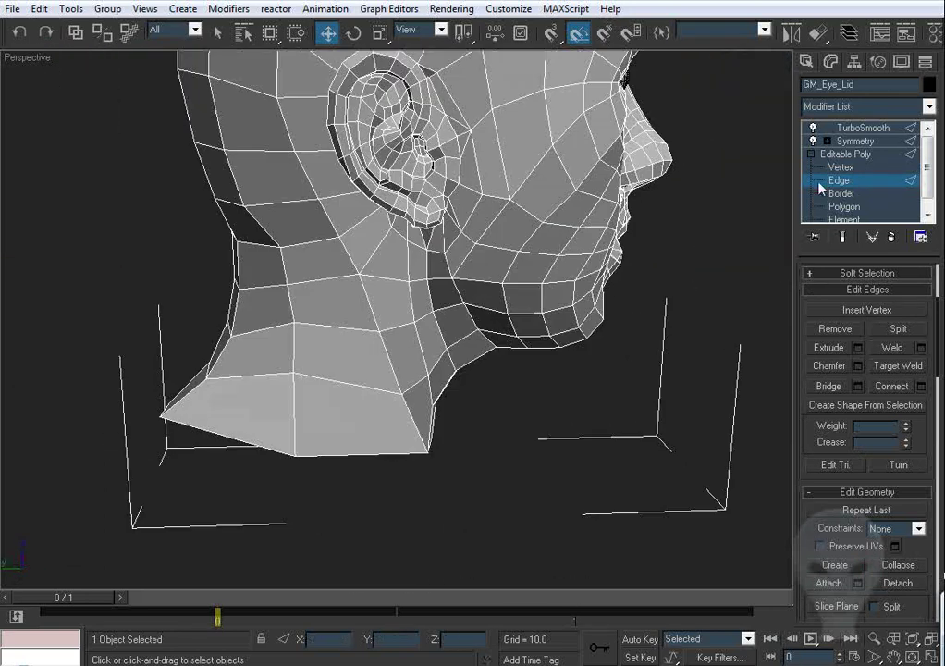
Step: Leave edge editing and examine the smoothed neck from behind and the whole head against the front photo
{"action": "left_click", "coordinate": [808, 210]}
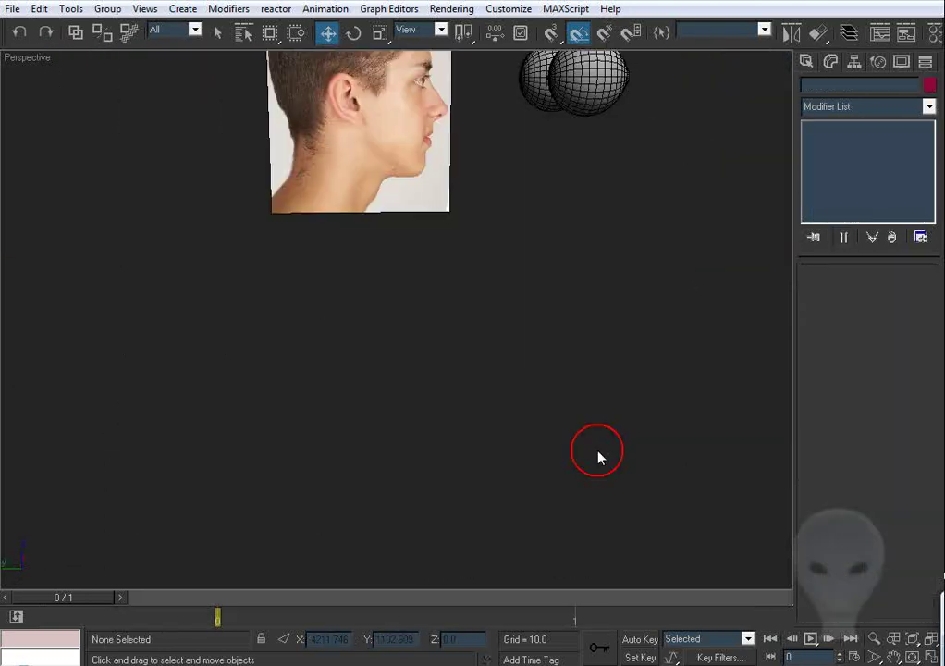
{"action": "middle_click_drag", "start_coordinate": [596, 452], "coordinate": [455, 337], "text": "alt"}
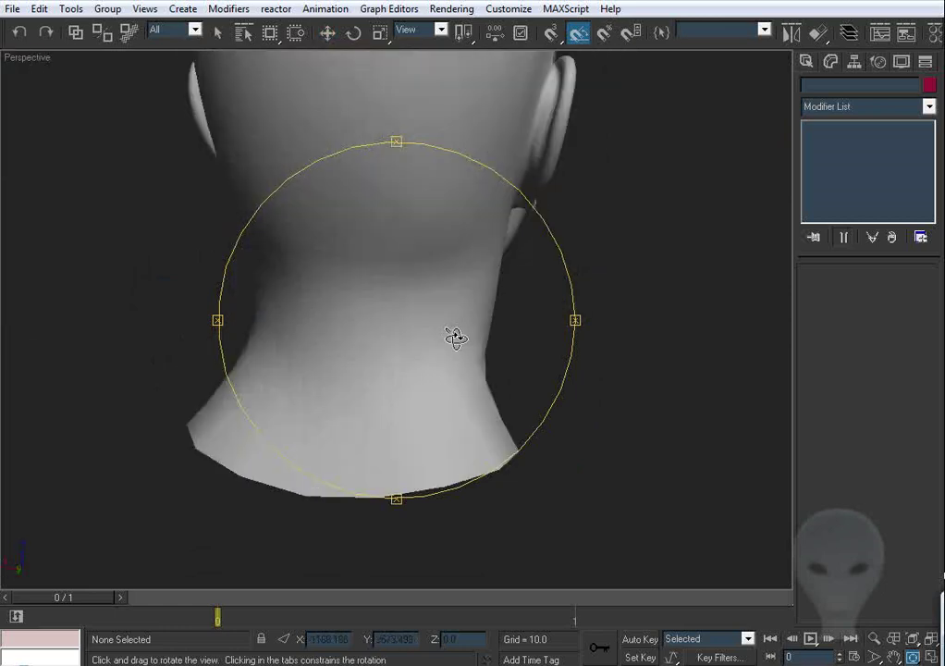
{"action": "left_click_drag", "start_coordinate": [455, 338], "coordinate": [277, 315]}
{"action": "key", "text": "f"}
{"action": "key", "text": "z"}
{"action": "middle_click_drag", "start_coordinate": [374, 368], "coordinate": [563, 333]}
{"action": "scroll", "coordinate": [303, 397], "scroll_direction": "up", "scroll_amount": 4}
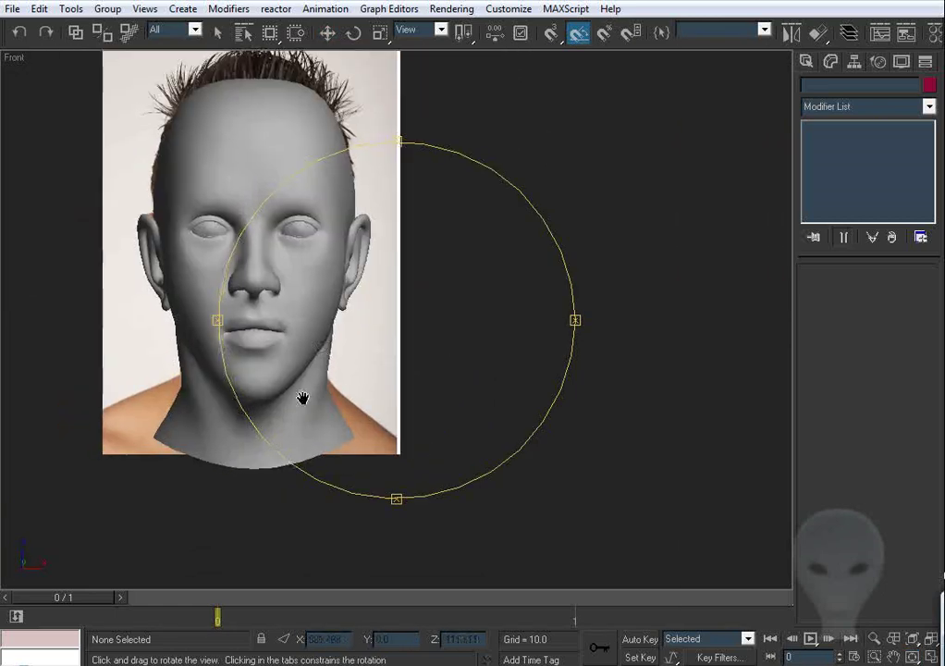
Step: Compare the smoothed head with the front and side reference photos in the matching views
{"action": "scroll", "coordinate": [302, 398], "scroll_direction": "up", "scroll_amount": 1}
{"action": "middle_click_drag", "start_coordinate": [302, 398], "coordinate": [466, 366]}
{"action": "middle_click_drag", "start_coordinate": [396, 345], "coordinate": [249, 323], "text": "alt"}
{"action": "key", "text": "l"}
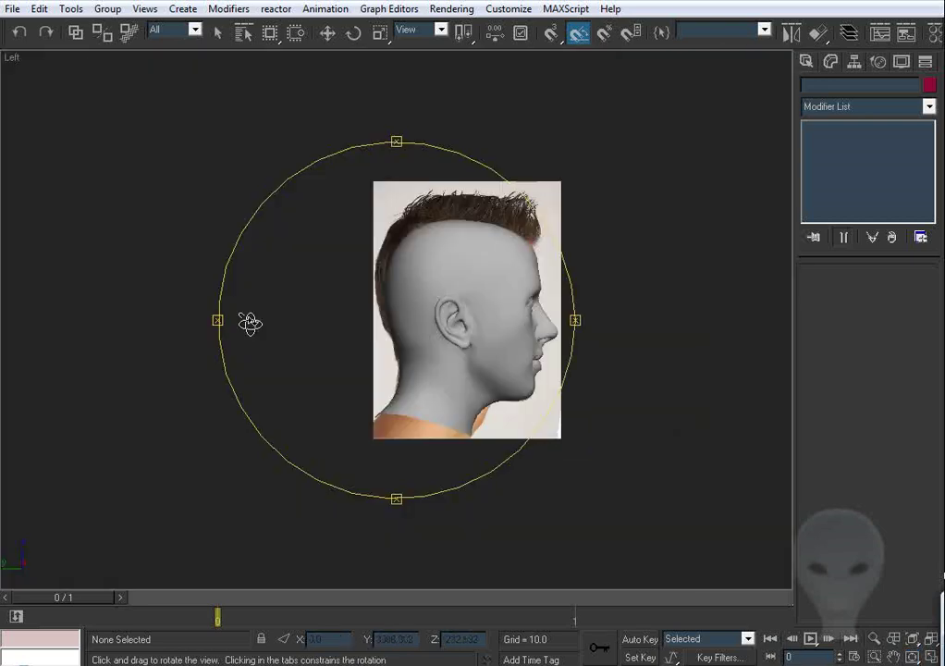
{"action": "scroll", "coordinate": [464, 389], "scroll_direction": "up", "scroll_amount": 3}
{"action": "key", "text": "f"}
{"action": "key", "text": "z"}
{"action": "middle_click_drag", "start_coordinate": [459, 370], "coordinate": [609, 325]}
{"action": "scroll", "coordinate": [609, 324], "scroll_direction": "up", "scroll_amount": 3}
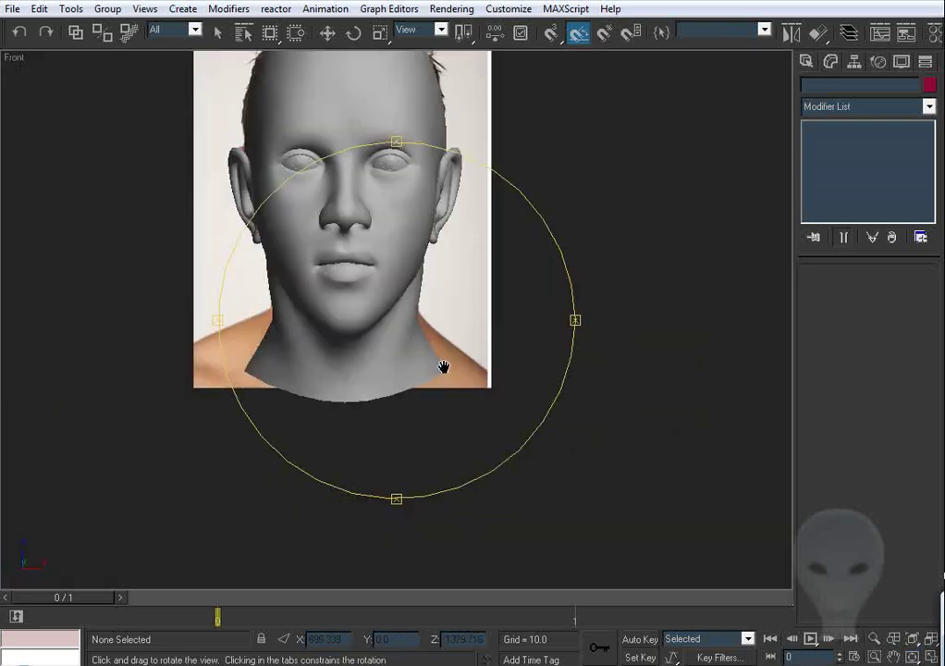
Step: Select the head mesh and examine its nose and lip profile closely against the side photo
{"action": "right_click", "coordinate": [476, 368]}
{"action": "left_click", "coordinate": [466, 367]}
{"action": "key", "text": "p"}
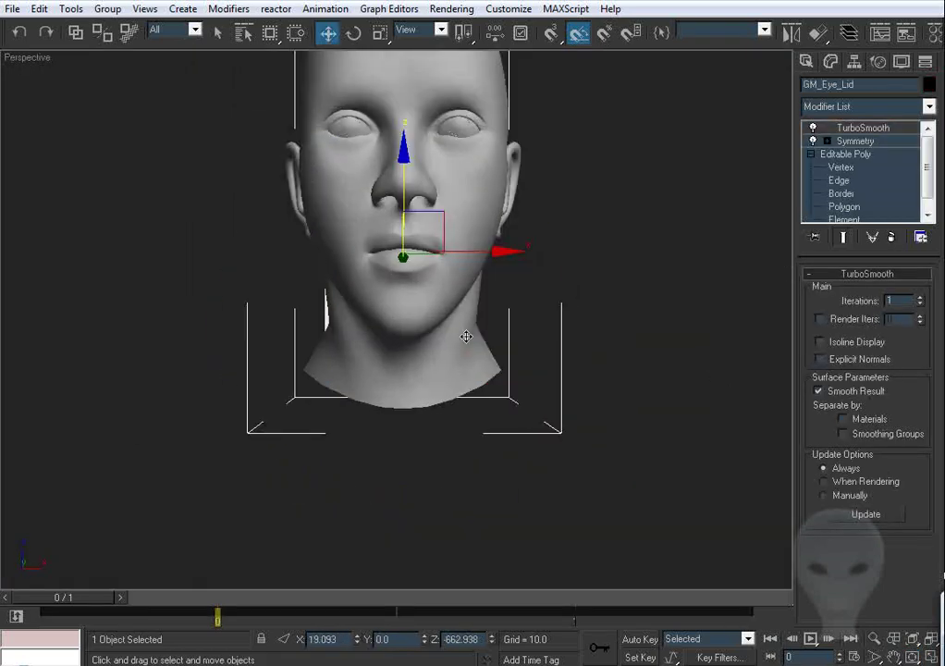
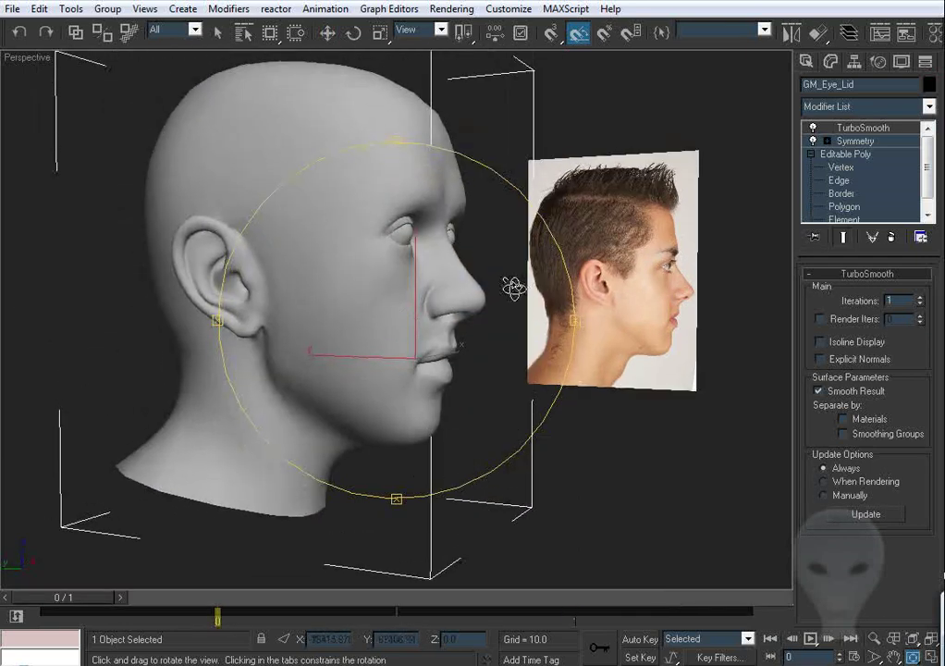
{"action": "middle_click_drag", "start_coordinate": [485, 289], "coordinate": [395, 297]}
{"action": "scroll", "coordinate": [395, 296], "scroll_direction": "up", "scroll_amount": 3}
{"action": "left_click_drag", "start_coordinate": [335, 281], "coordinate": [484, 286]}
{"action": "key", "text": "l"}
{"action": "scroll", "coordinate": [484, 286], "scroll_direction": "down", "scroll_amount": 5}
{"action": "middle_click_drag", "start_coordinate": [484, 286], "coordinate": [338, 274]}
{"action": "scroll", "coordinate": [338, 273], "scroll_direction": "up", "scroll_amount": 5}
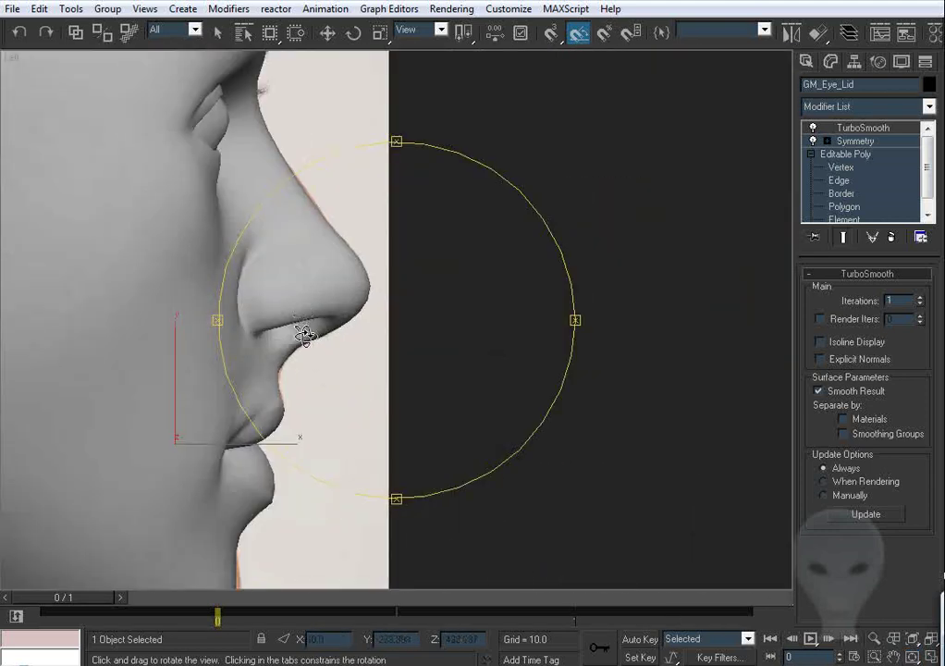
Step: In vertex mode with the smoothed result displayed, move the vertex above the outer upper lip slightly forward, checking the side photo
{"action": "left_click", "coordinate": [851, 170]}
{"action": "right_click", "coordinate": [559, 313]}
{"action": "scroll", "coordinate": [231, 380], "scroll_direction": "up", "scroll_amount": 6}
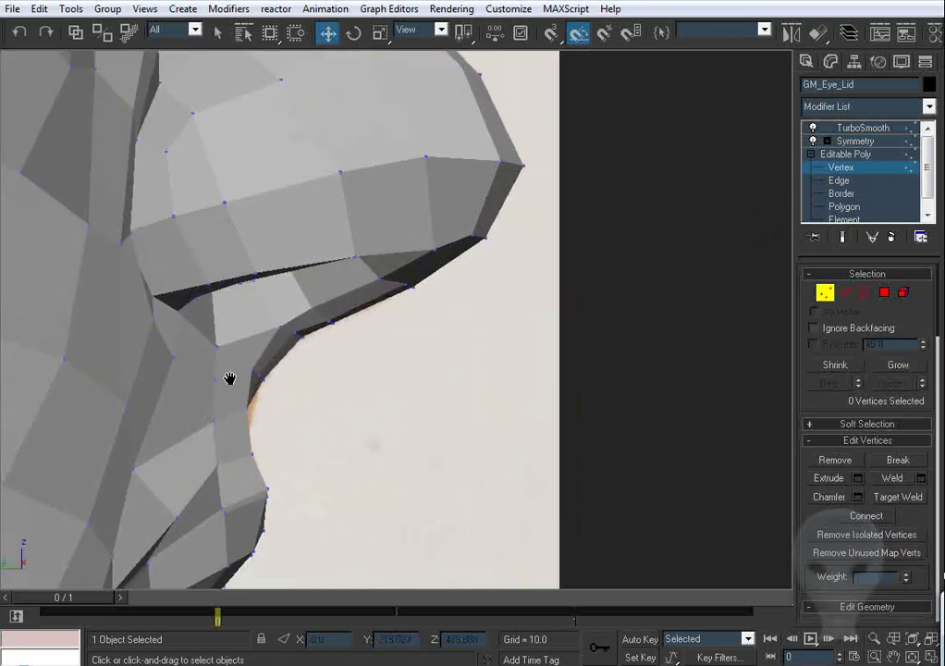
{"action": "left_click", "coordinate": [297, 333]}
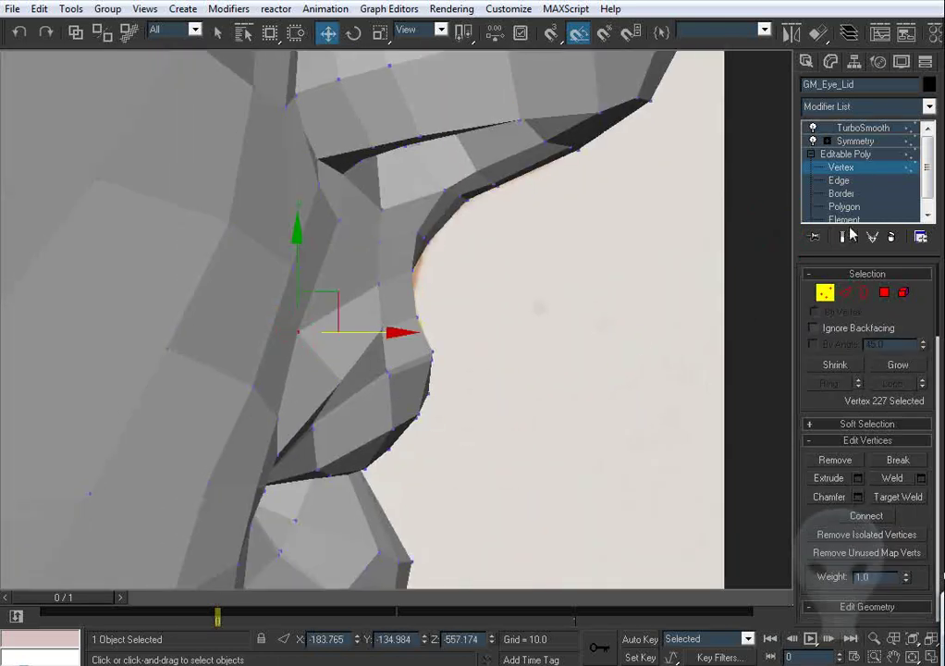
{"action": "left_click", "coordinate": [844, 236]}
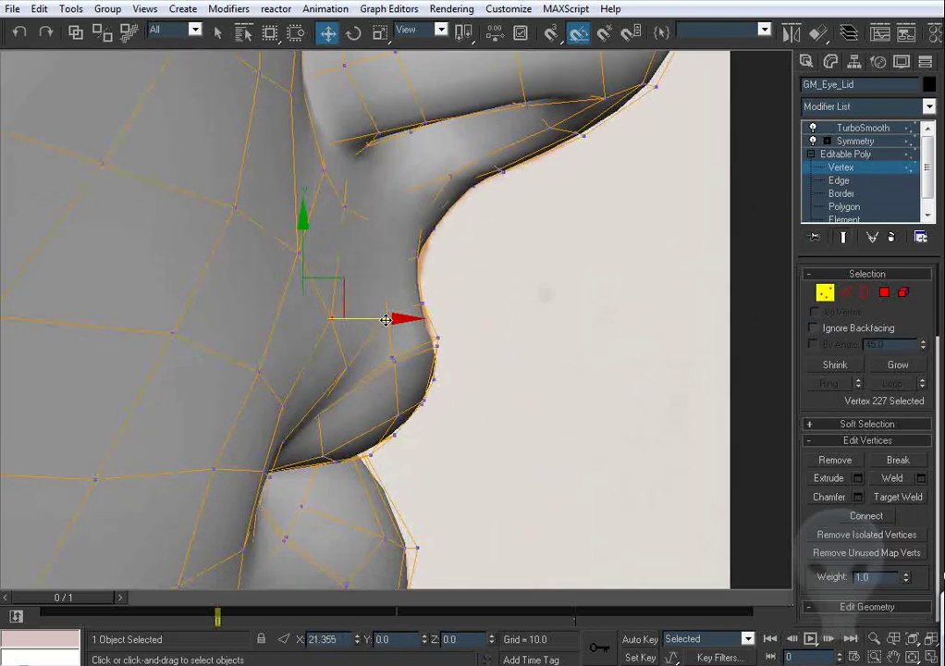
{"action": "key", "text": "period"}
{"action": "key", "text": "comma"}
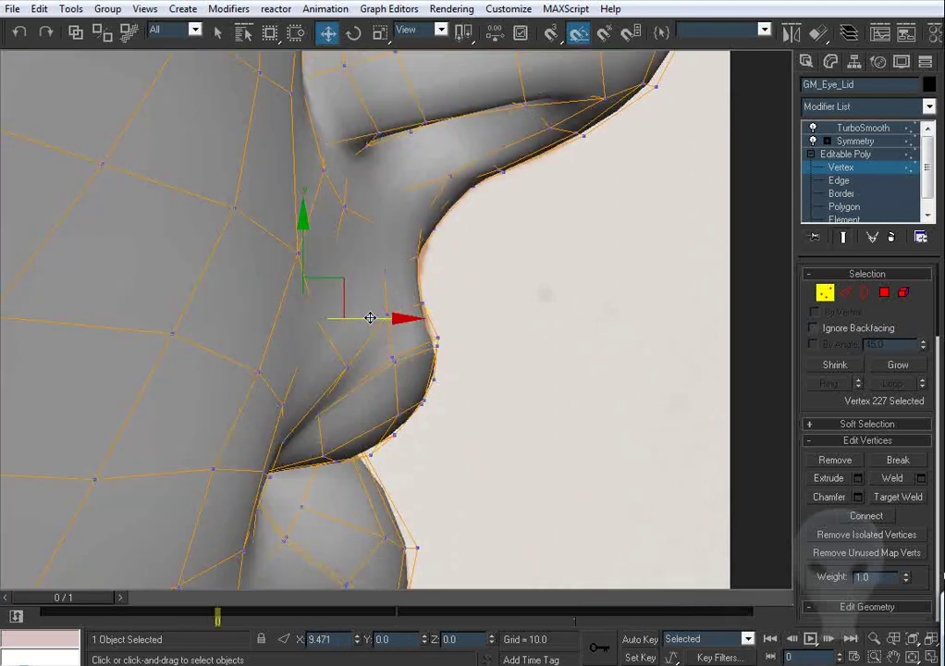
{"action": "key", "text": "period"}
{"action": "key", "text": "comma"}
Step: Nudge the vertices between the nose base and the upper lip, checking them against the side photo
{"action": "left_click", "coordinate": [342, 267]}
{"action": "left_click", "coordinate": [383, 312]}
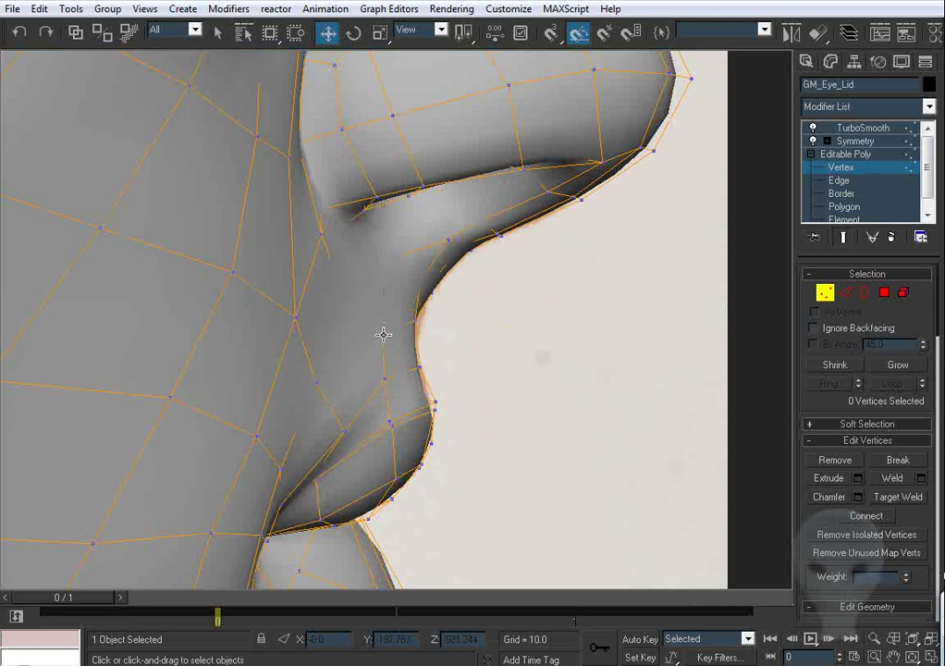
{"action": "left_click", "coordinate": [384, 334]}
{"action": "key", "text": "period"}
{"action": "key", "text": "comma"}
{"action": "left_click", "coordinate": [385, 378]}
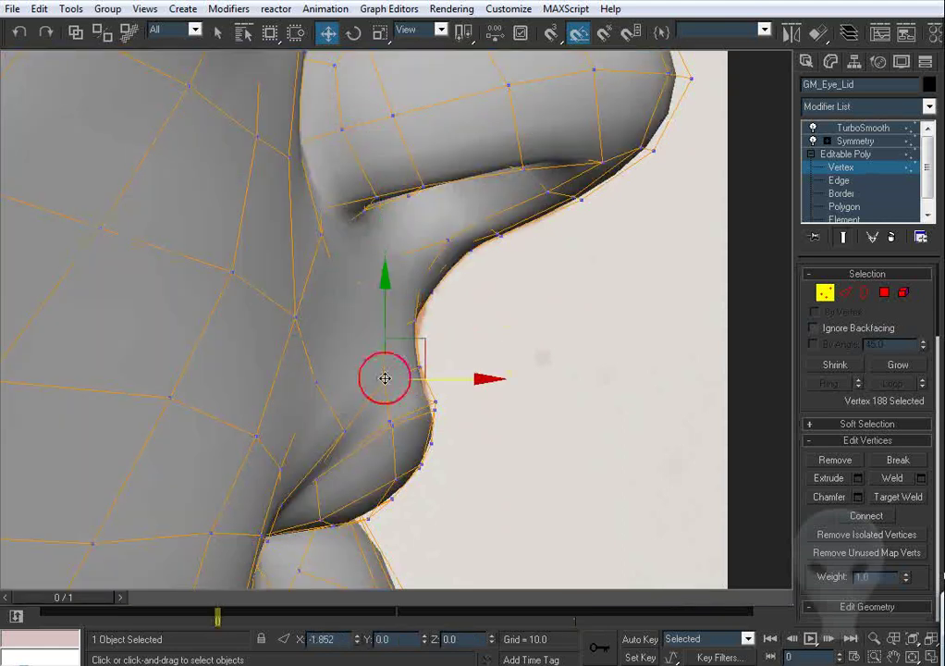
{"action": "key", "text": "period"}
{"action": "key", "text": "comma"}
{"action": "left_click", "coordinate": [374, 298]}
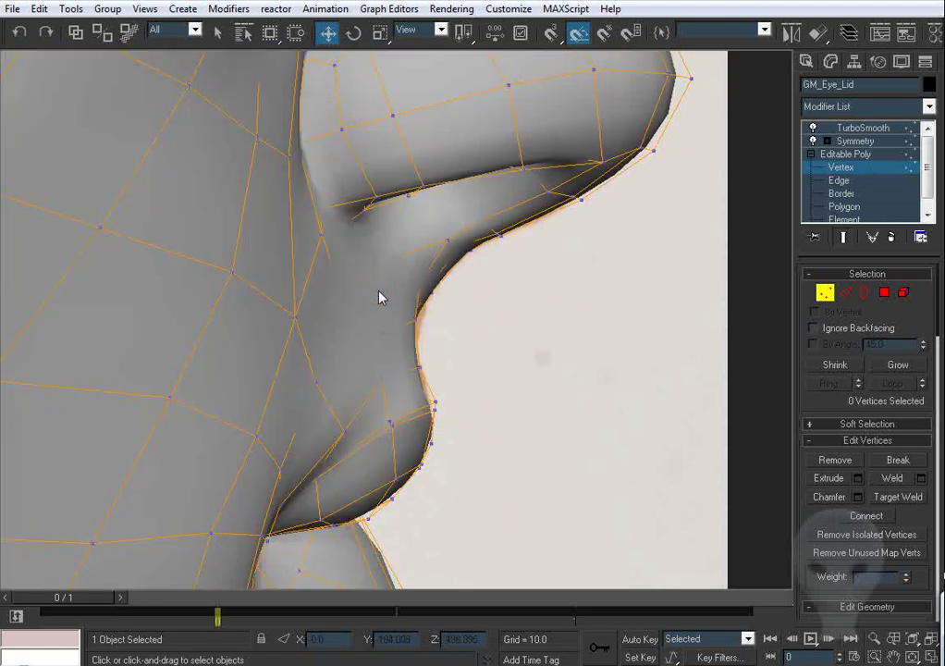
{"action": "key", "text": "period"}
Step: Adjust the vertex at the crease behind the nostril, comparing its position with the side photo
{"action": "middle_click_drag", "start_coordinate": [324, 269], "coordinate": [323, 294]}
{"action": "left_click", "coordinate": [291, 223]}
{"action": "left_click_drag", "start_coordinate": [292, 224], "coordinate": [286, 225]}
{"action": "scroll", "coordinate": [287, 226], "scroll_direction": "down", "scroll_amount": 3}
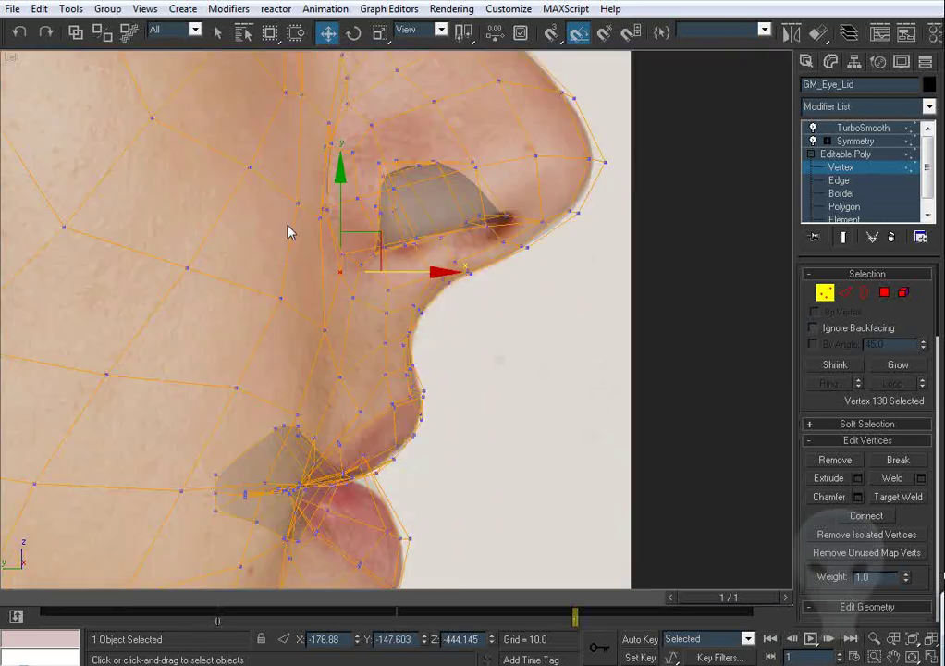
{"action": "middle_click_drag", "start_coordinate": [302, 335], "coordinate": [332, 356]}
{"action": "key", "text": "comma"}
{"action": "scroll", "coordinate": [358, 370], "scroll_direction": "up", "scroll_amount": 5}
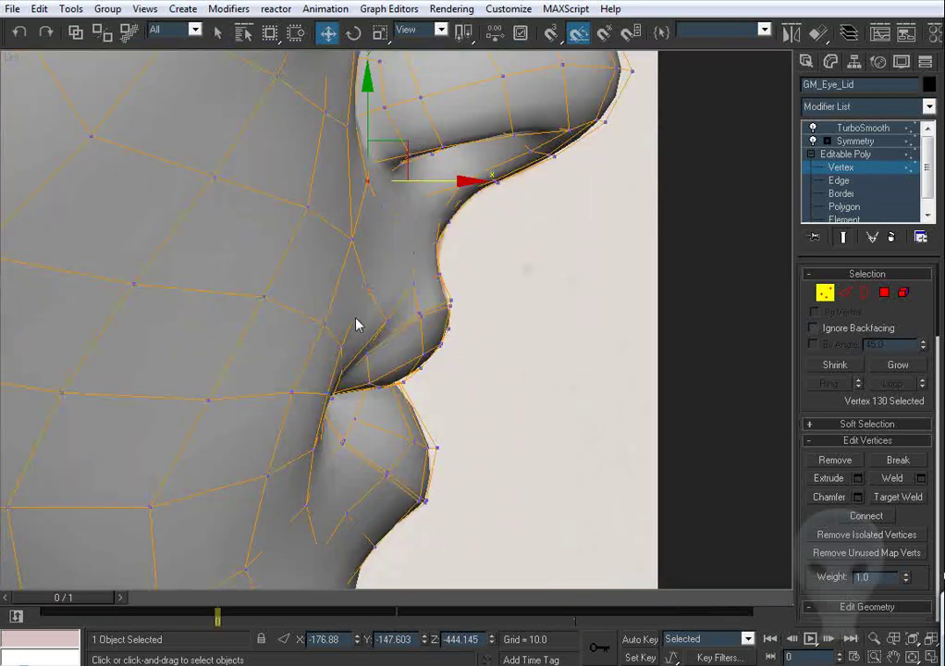
Step: Reposition the vertices near the mouth corner and readjust the one above the outer upper lip
{"action": "left_click", "coordinate": [319, 356]}
{"action": "left_click", "coordinate": [291, 344]}
{"action": "key", "text": "period"}
{"action": "key", "text": "comma"}
{"action": "left_click", "coordinate": [357, 274]}
{"action": "scroll", "coordinate": [350, 250], "scroll_direction": "down", "scroll_amount": 2}
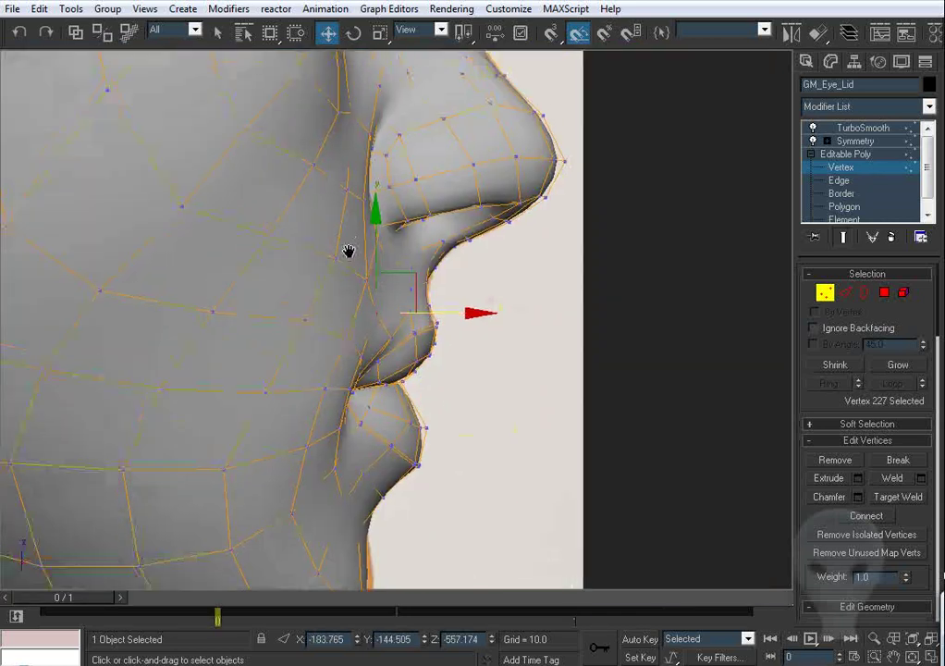
Step: Reposition the cheek vertices from beside the nostril down past the mouth corner to even out the edge flow
{"action": "middle_click_drag", "start_coordinate": [350, 250], "coordinate": [358, 390]}
{"action": "scroll", "coordinate": [398, 271], "scroll_direction": "up", "scroll_amount": 3}
{"action": "left_click", "coordinate": [366, 301]}
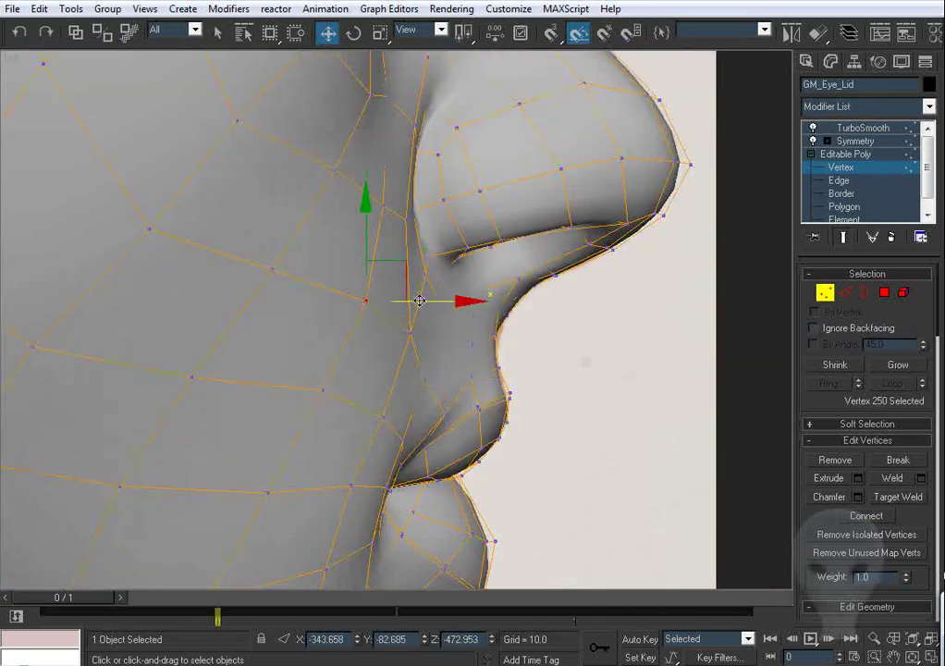
{"action": "middle_click_drag", "start_coordinate": [385, 407], "coordinate": [444, 295]}
{"action": "left_click", "coordinate": [446, 290]}
{"action": "middle_click_drag", "start_coordinate": [429, 367], "coordinate": [439, 180]}
{"action": "left_click", "coordinate": [432, 294]}
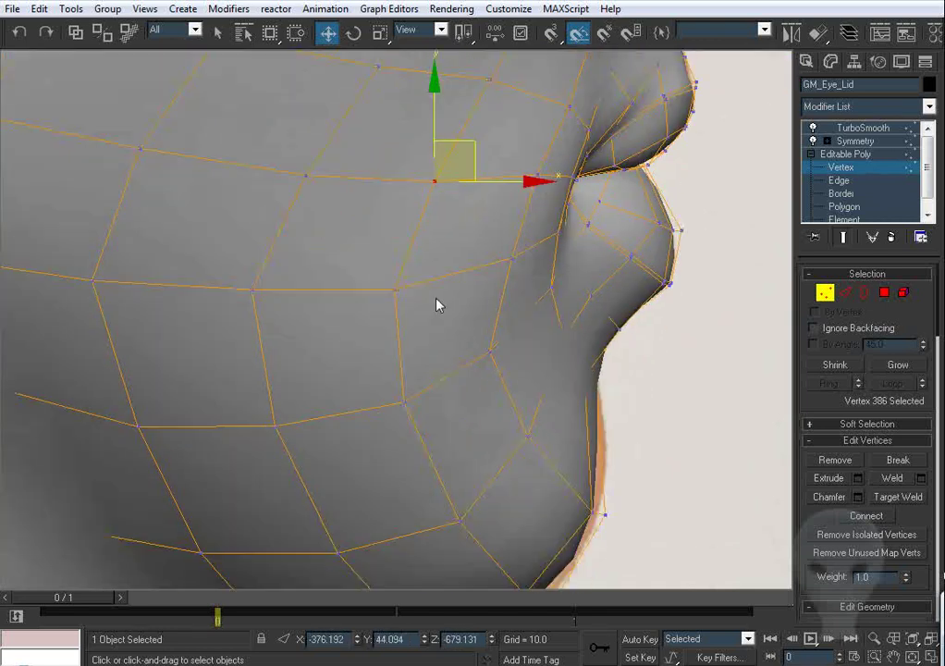
{"action": "left_click", "coordinate": [389, 291]}
{"action": "left_click", "coordinate": [390, 411]}
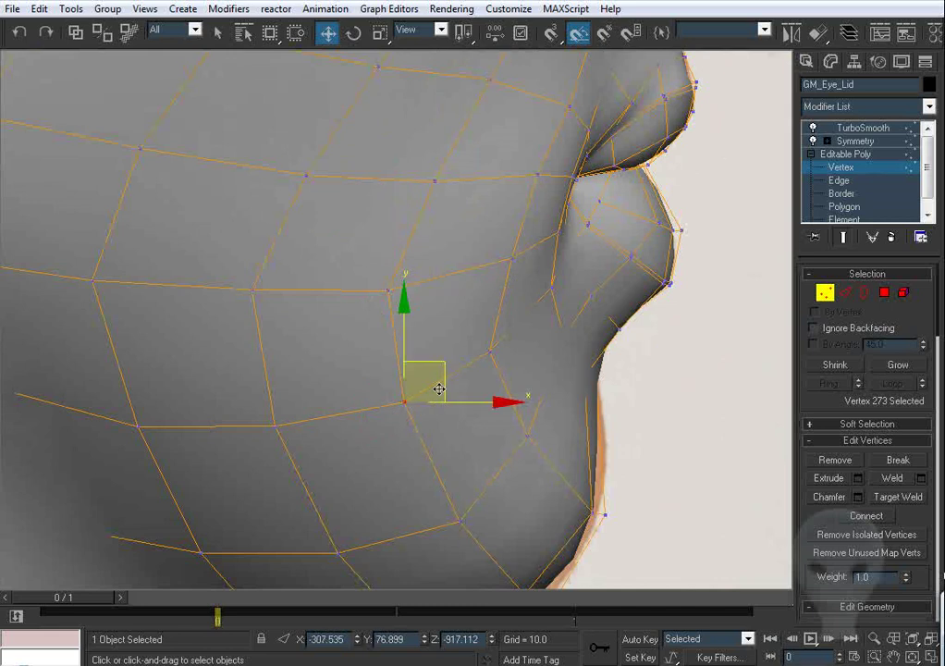
Step: Adjust the vertices on the side and underside of the chin to follow the jawline in the side photo
{"action": "middle_click_drag", "start_coordinate": [431, 393], "coordinate": [462, 229]}
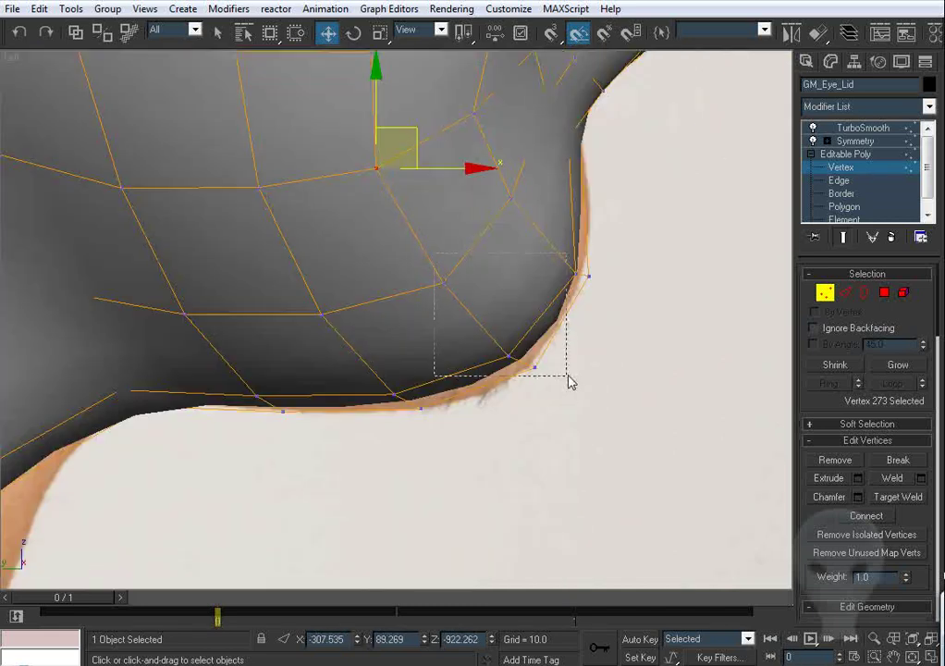
{"action": "left_click_drag", "start_coordinate": [569, 379], "coordinate": [567, 377]}
{"action": "middle_click_drag", "start_coordinate": [544, 312], "coordinate": [539, 321]}
{"action": "middle_click_drag", "start_coordinate": [499, 209], "coordinate": [491, 280]}
{"action": "scroll", "coordinate": [491, 280], "scroll_direction": "down", "scroll_amount": 2}
{"action": "middle_click_drag", "start_coordinate": [579, 244], "coordinate": [577, 259]}
{"action": "left_click", "coordinate": [525, 300]}
{"action": "left_click_drag", "start_coordinate": [498, 297], "coordinate": [506, 292]}
{"action": "left_click", "coordinate": [461, 243]}
Step: Examine the edge flow across the jaw, cheek and ear in the side view
{"action": "middle_click_drag", "start_coordinate": [465, 236], "coordinate": [565, 348]}
{"action": "scroll", "coordinate": [534, 316], "scroll_direction": "down", "scroll_amount": 2}
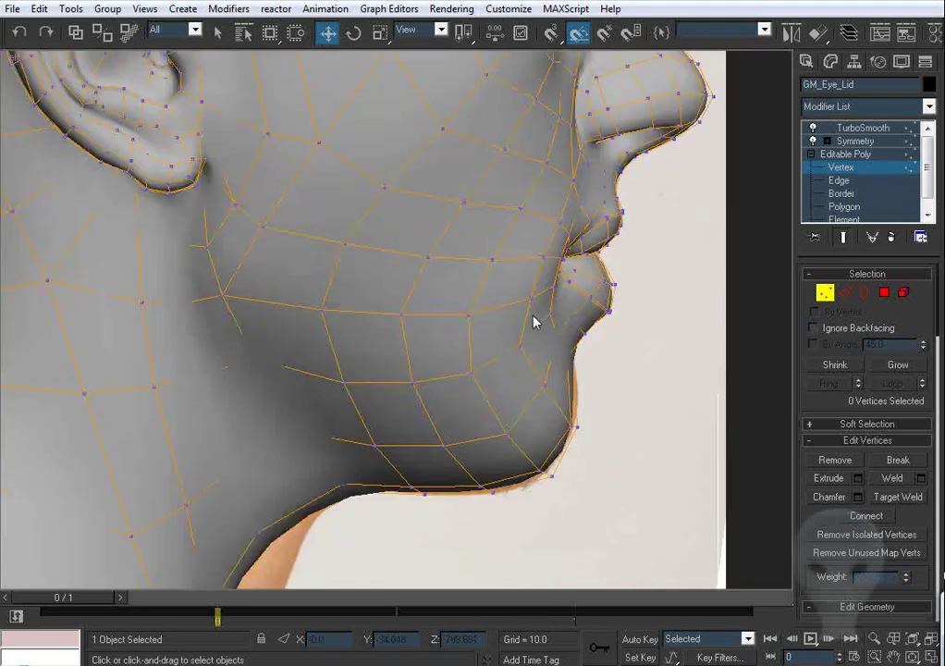
{"action": "scroll", "coordinate": [499, 305], "scroll_direction": "down", "scroll_amount": 4}
{"action": "scroll", "coordinate": [462, 291], "scroll_direction": "up", "scroll_amount": 2}
{"action": "scroll", "coordinate": [426, 351], "scroll_direction": "up", "scroll_amount": 2}
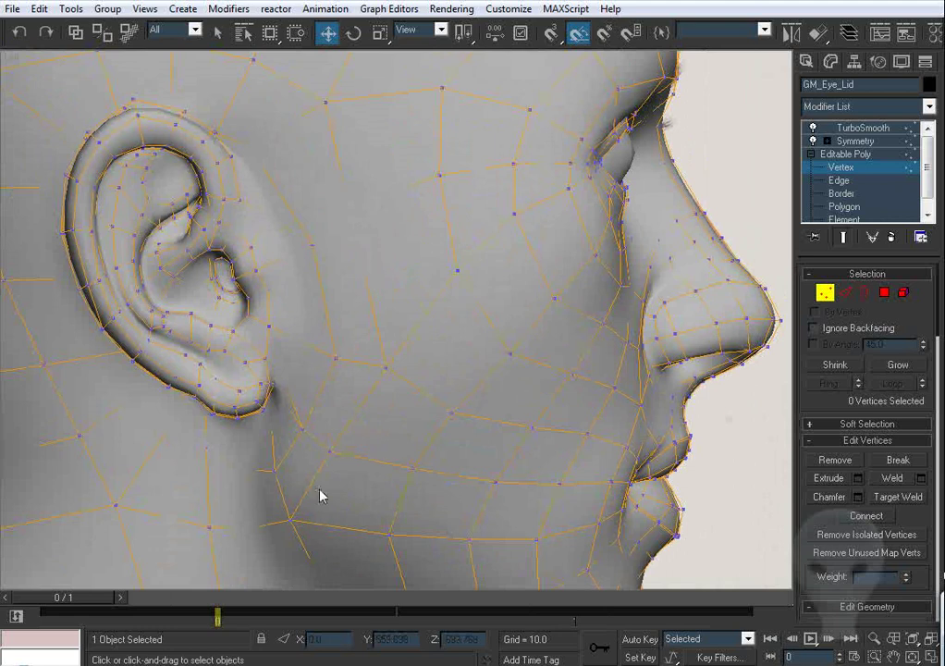
{"action": "scroll", "coordinate": [490, 287], "scroll_direction": "down", "scroll_amount": 3}
{"action": "scroll", "coordinate": [474, 355], "scroll_direction": "down", "scroll_amount": 3}
Step: Leave vertex editing and inspect the smoothed head from several three-quarter perspective angles
{"action": "middle_click_drag", "start_coordinate": [474, 354], "coordinate": [797, 298], "text": "alt"}
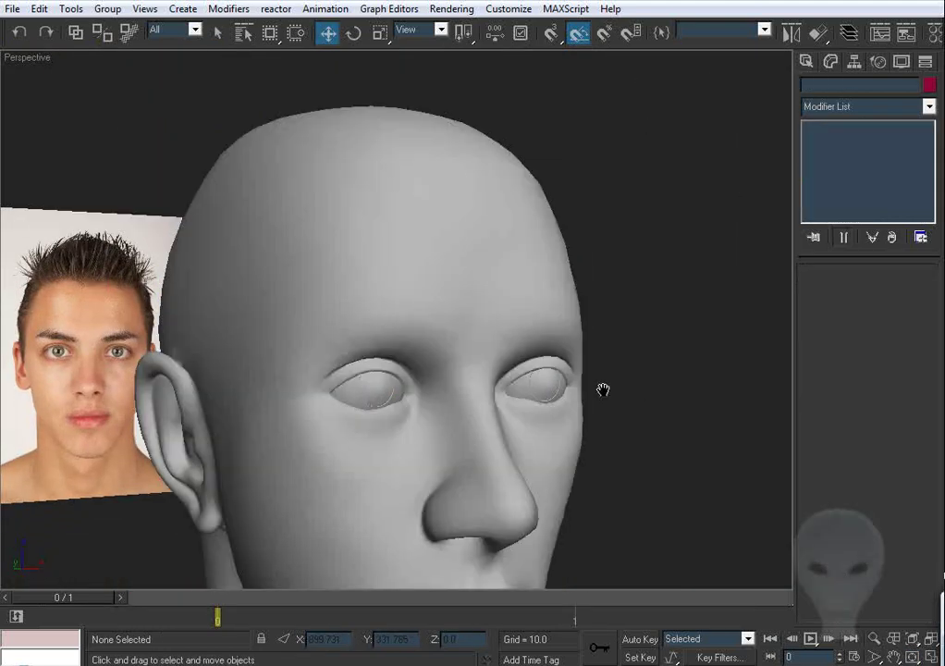
{"action": "middle_click_drag", "start_coordinate": [603, 388], "coordinate": [588, 365], "text": "alt"}
{"action": "scroll", "coordinate": [431, 235], "scroll_direction": "up", "scroll_amount": 3}
{"action": "middle_click_drag", "start_coordinate": [431, 235], "coordinate": [491, 302]}
{"action": "key", "text": "ctrl+r"}
{"action": "left_click_drag", "start_coordinate": [491, 301], "coordinate": [397, 285]}
{"action": "key", "text": "z"}
{"action": "middle_click_drag", "start_coordinate": [411, 280], "coordinate": [362, 295]}
{"action": "scroll", "coordinate": [555, 302], "scroll_direction": "up", "scroll_amount": 4}
{"action": "right_click", "coordinate": [364, 294]}
{"action": "middle_click_drag", "start_coordinate": [463, 302], "coordinate": [454, 295]}
{"action": "key", "text": "ctrl+r"}
{"action": "key", "text": "z"}
{"action": "left_click_drag", "start_coordinate": [403, 294], "coordinate": [434, 301]}
{"action": "scroll", "coordinate": [433, 300], "scroll_direction": "up", "scroll_amount": 3}
{"action": "right_click", "coordinate": [441, 291]}
Step: Select the head, disable TurboSmooth and show edged faces to inspect the mesh around the ear
{"action": "left_click", "coordinate": [406, 237]}
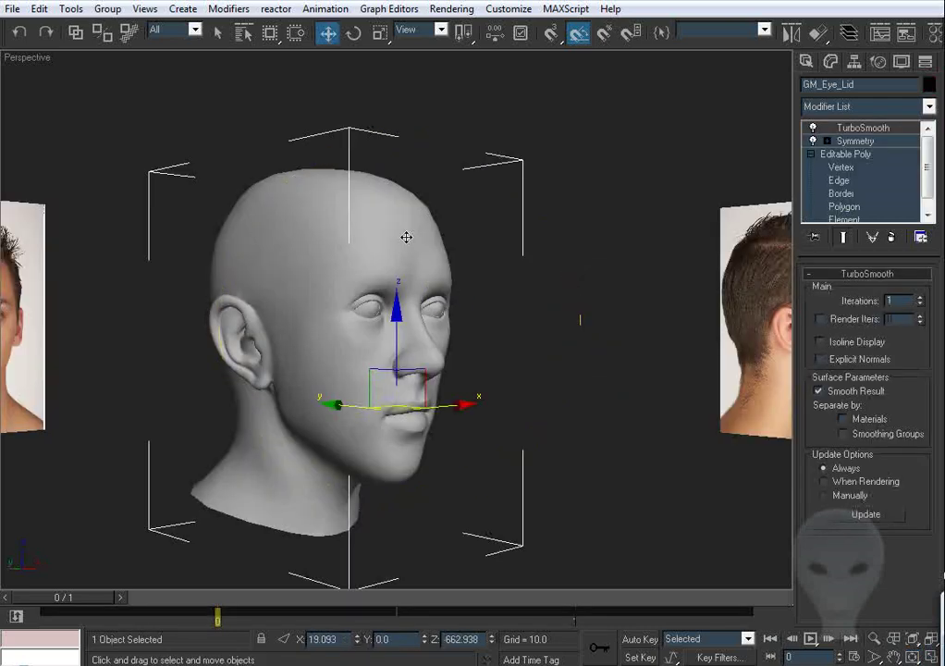
{"action": "key", "text": "z"}
{"action": "key", "text": "ctrl+r"}
{"action": "left_click_drag", "start_coordinate": [382, 260], "coordinate": [508, 275]}
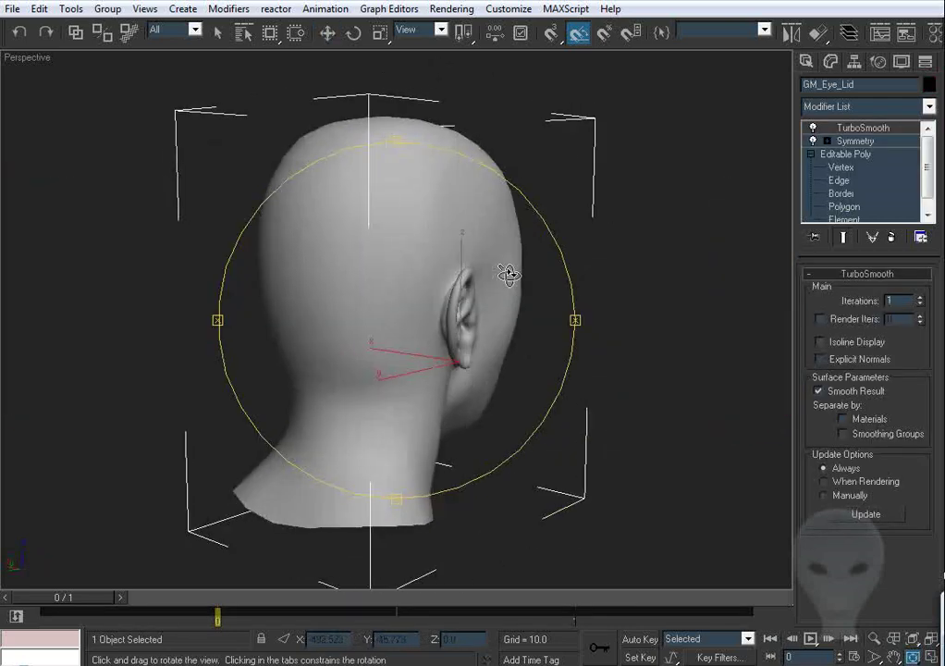
{"action": "left_click", "coordinate": [812, 128]}
{"action": "key", "text": "F4"}
{"action": "left_click_drag", "start_coordinate": [444, 277], "coordinate": [390, 218]}
{"action": "scroll", "coordinate": [353, 300], "scroll_direction": "up", "scroll_amount": 3}
{"action": "scroll", "coordinate": [438, 216], "scroll_direction": "up", "scroll_amount": 4}
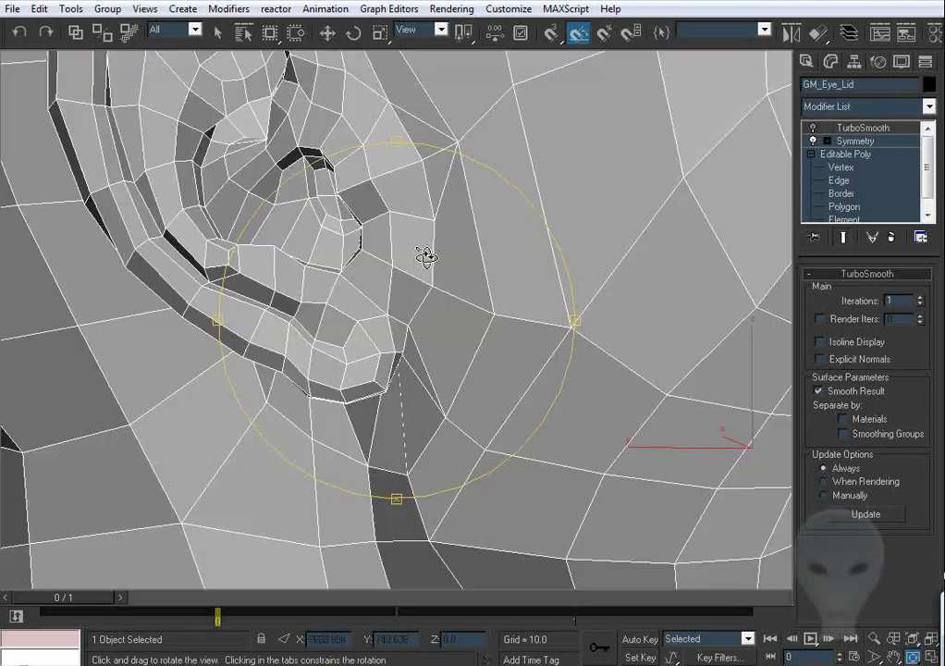
{"action": "key", "text": "w"}
{"action": "left_click", "coordinate": [865, 180]}
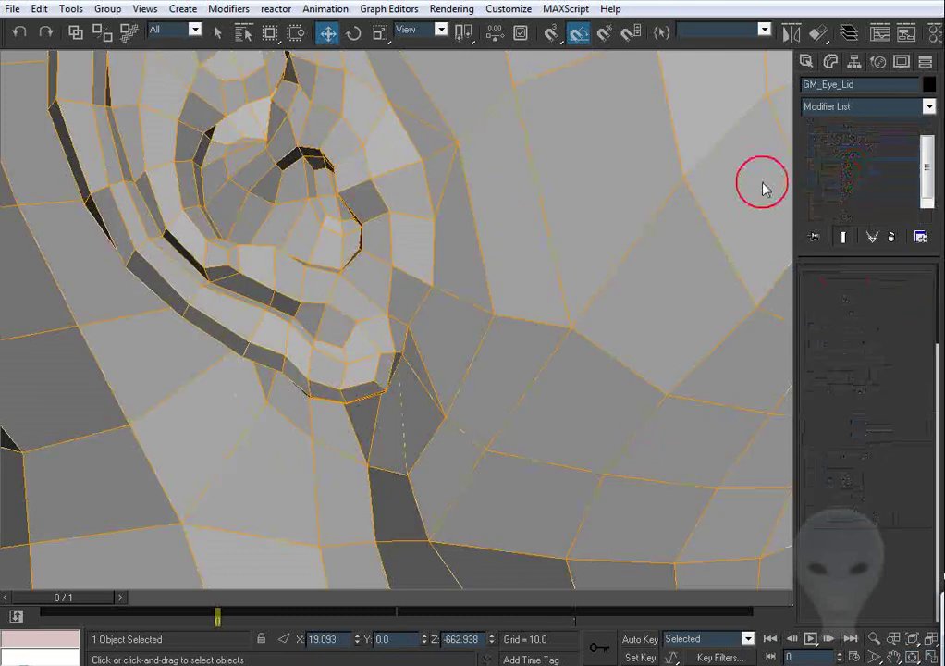
{"action": "middle_click_drag", "start_coordinate": [450, 143], "coordinate": [481, 190]}
{"action": "left_click", "coordinate": [441, 169]}
{"action": "left_click", "coordinate": [481, 192]}
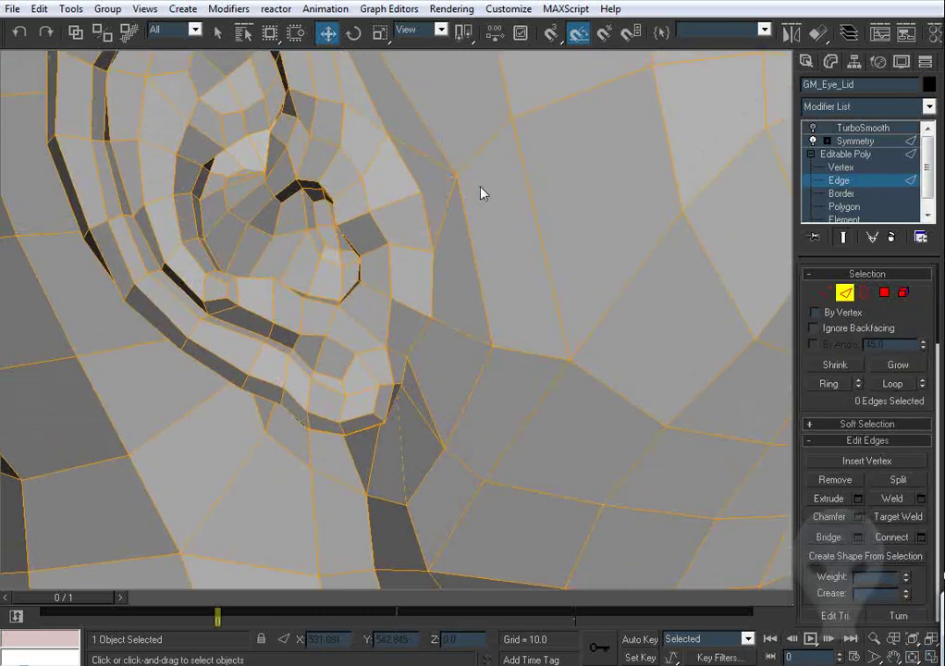
{"action": "scroll", "coordinate": [481, 199], "scroll_direction": "down", "scroll_amount": 4}
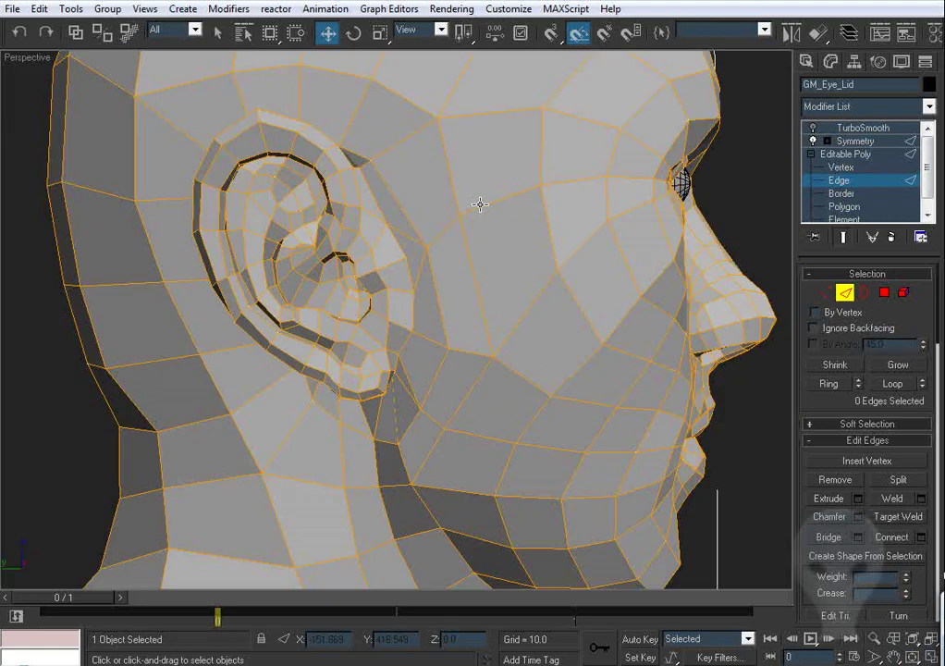
{"action": "left_click", "coordinate": [847, 297]}
{"action": "left_click", "coordinate": [769, 228]}
Step: Hide the edged faces, re-enable TurboSmooth and inspect the smoothed ear and cheek with nothing selected
{"action": "key", "text": "F4"}
{"action": "middle_click_drag", "start_coordinate": [663, 174], "coordinate": [659, 179]}
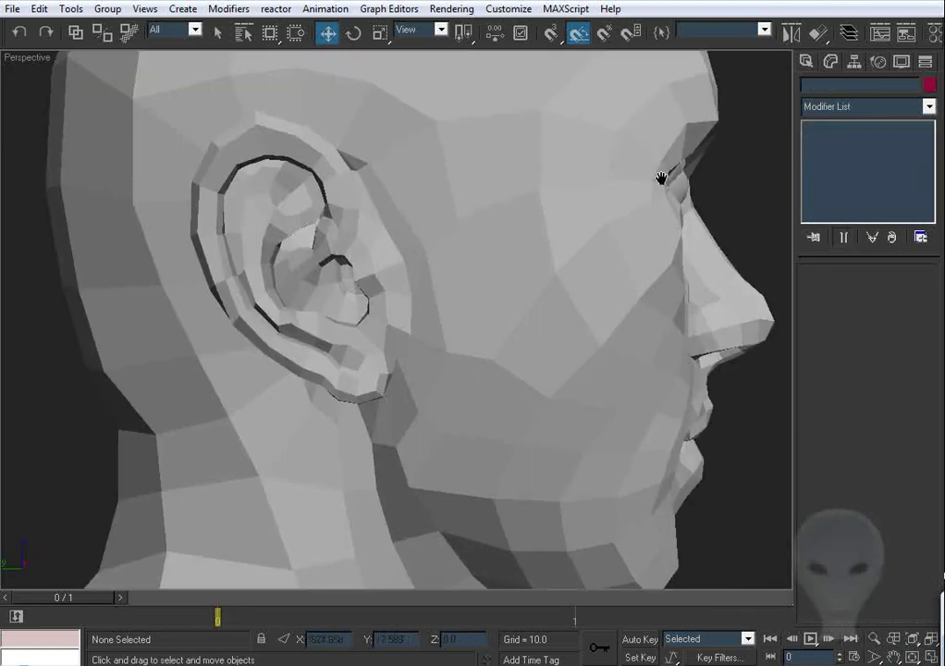
{"action": "left_click", "coordinate": [658, 180]}
{"action": "left_click", "coordinate": [813, 129]}
{"action": "key", "text": "ctrl+d"}
{"action": "key", "text": "ctrl+r"}
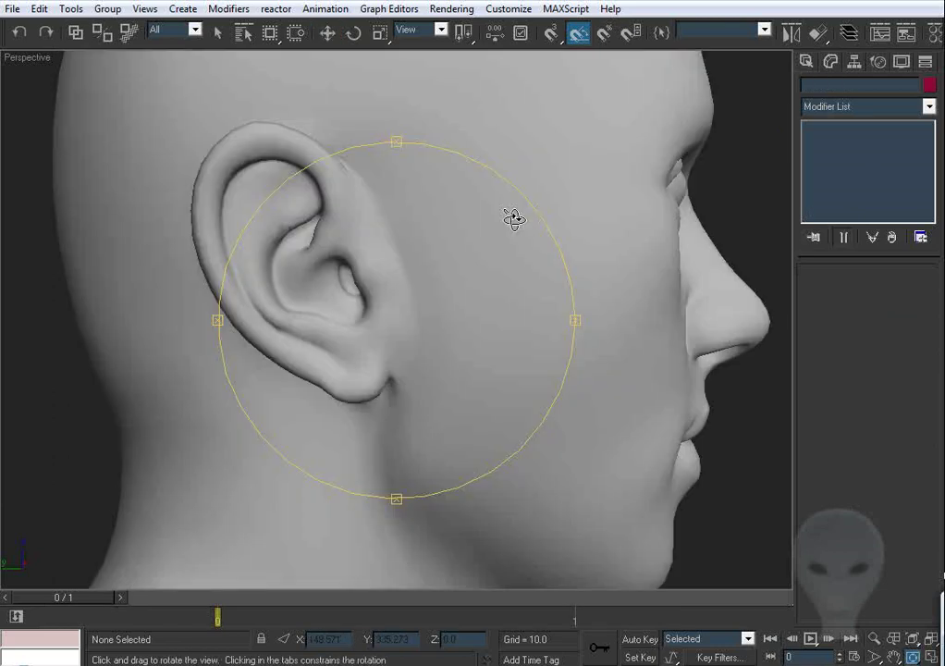
{"action": "left_click_drag", "start_coordinate": [451, 210], "coordinate": [450, 209]}
{"action": "right_click", "coordinate": [447, 244]}
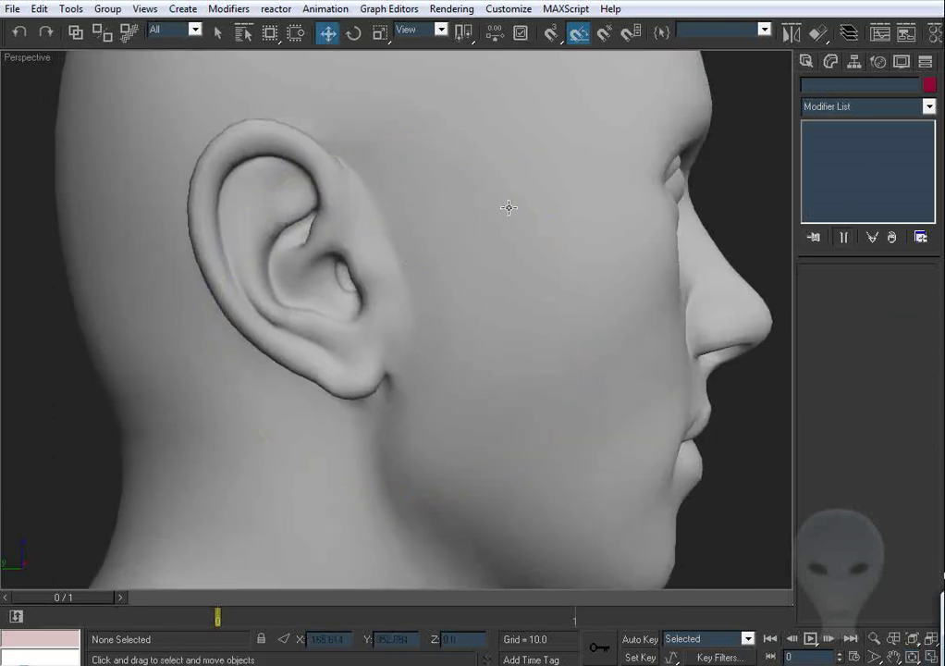
Step: Put the head in vertex mode and display its unsmoothed cage with edged faces around the ear
{"action": "left_click", "coordinate": [507, 207]}
{"action": "left_click", "coordinate": [841, 168]}
{"action": "scroll", "coordinate": [453, 222], "scroll_direction": "up", "scroll_amount": 5}
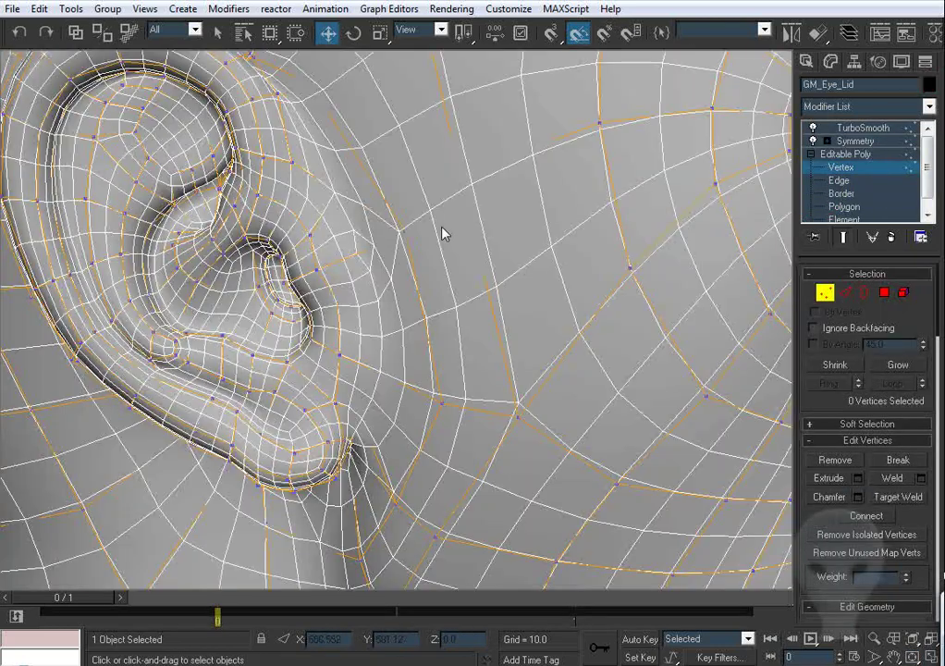
{"action": "left_click", "coordinate": [843, 237]}
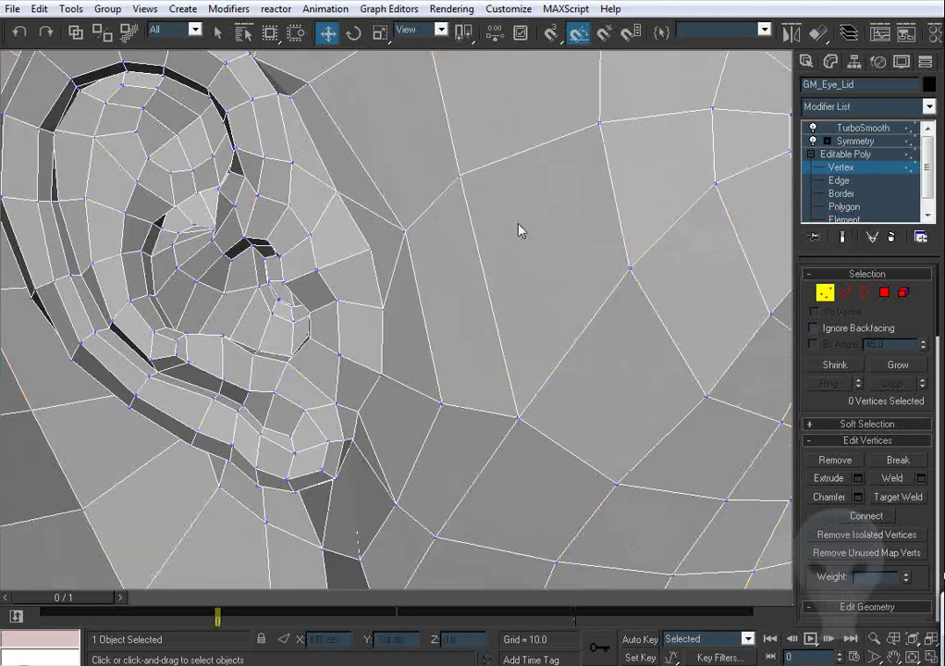
{"action": "middle_click_drag", "start_coordinate": [519, 224], "coordinate": [534, 243]}
{"action": "key", "text": "F4"}
{"action": "key", "text": "F4"}
Step: Move the vertex in front of the ear and its neighbour toward the temple to even out the polygon spacing
{"action": "left_click", "coordinate": [418, 249]}
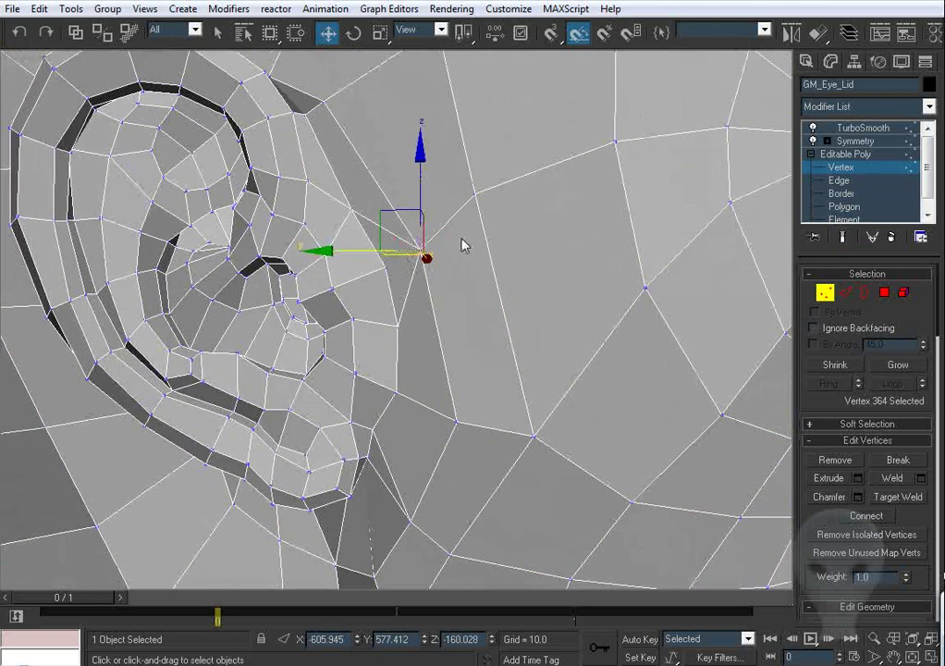
{"action": "middle_click_drag", "start_coordinate": [460, 239], "coordinate": [457, 259]}
{"action": "left_click_drag", "start_coordinate": [380, 226], "coordinate": [393, 220]}
{"action": "left_click", "coordinate": [495, 214]}
{"action": "left_click", "coordinate": [474, 211]}
{"action": "scroll", "coordinate": [515, 211], "scroll_direction": "down", "scroll_amount": 4}
{"action": "left_click", "coordinate": [513, 256]}
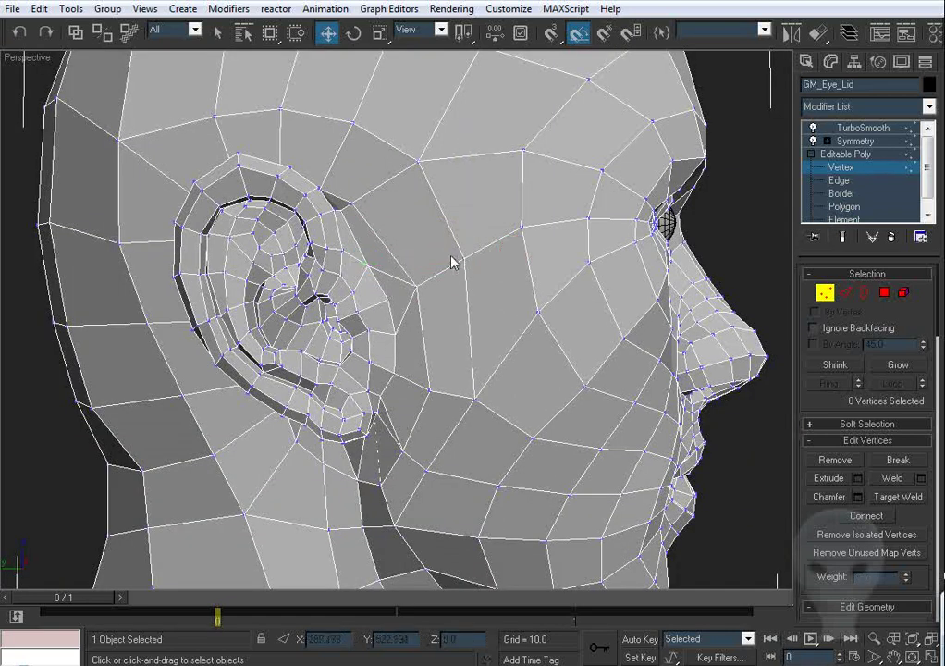
Step: Nudge the vertex midway between the ear and the eye slightly downward and select the vertex at the ear's upper front edge
{"action": "left_click_drag", "start_coordinate": [461, 259], "coordinate": [461, 267]}
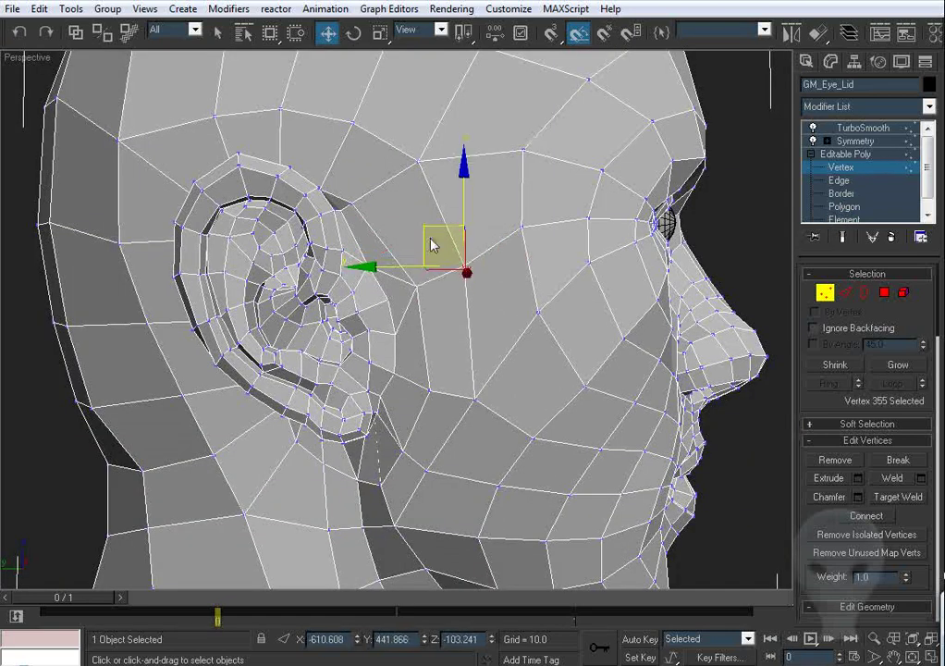
{"action": "left_click", "coordinate": [353, 202]}
{"action": "middle_click_drag", "start_coordinate": [471, 319], "coordinate": [436, 251]}
{"action": "key", "text": "ctrl+r"}
{"action": "left_click_drag", "start_coordinate": [436, 251], "coordinate": [391, 228]}
{"action": "scroll", "coordinate": [360, 278], "scroll_direction": "up", "scroll_amount": 3}
{"action": "scroll", "coordinate": [310, 188], "scroll_direction": "down", "scroll_amount": 4}
{"action": "scroll", "coordinate": [391, 228], "scroll_direction": "up", "scroll_amount": 3}
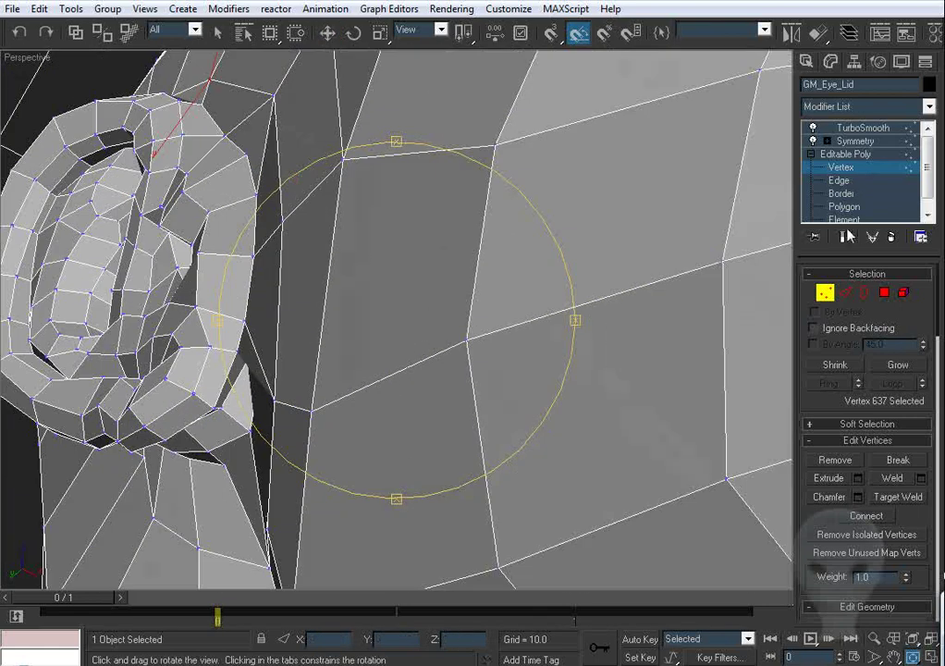
Step: Show the smoothed end result over the cage and shift the cheek vertex beside the earlobe to refine the surface depth
{"action": "left_click", "coordinate": [847, 237]}
{"action": "left_click_drag", "start_coordinate": [453, 244], "coordinate": [506, 266]}
{"action": "scroll", "coordinate": [506, 265], "scroll_direction": "down", "scroll_amount": 3}
{"action": "left_click_drag", "start_coordinate": [444, 216], "coordinate": [386, 233]}
{"action": "right_click", "coordinate": [392, 320]}
{"action": "left_click", "coordinate": [380, 326]}
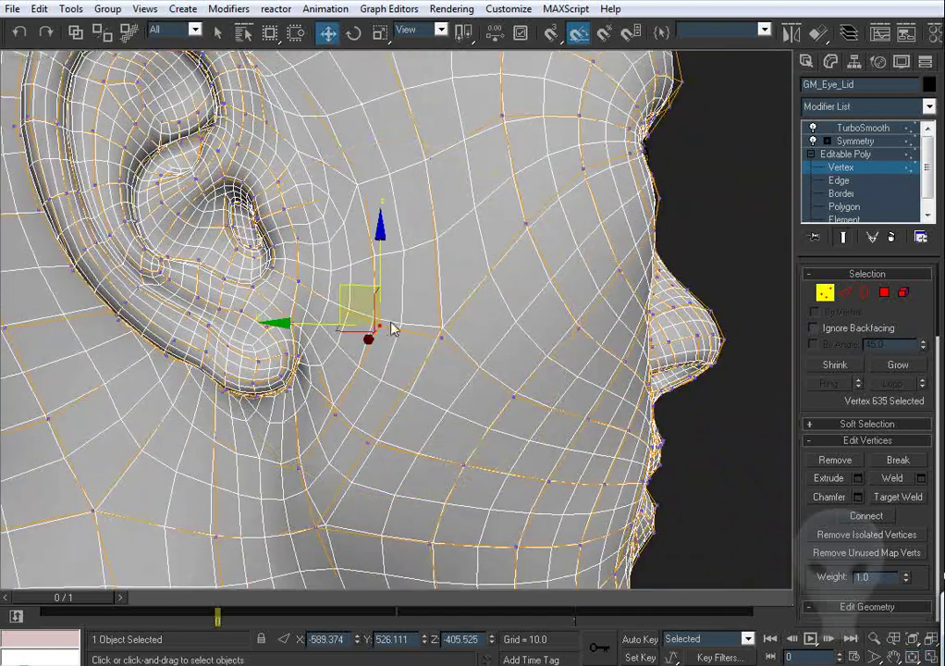
{"action": "mouse_move", "coordinate": [347, 298]}
{"action": "left_mouse_down"}
{"action": "mouse_move", "coordinate": [342, 288]}
{"action": "mouse_move", "coordinate": [344, 299]}
{"action": "left_mouse_up"}
{"action": "middle_click_drag", "start_coordinate": [344, 299], "coordinate": [363, 252], "text": "alt"}
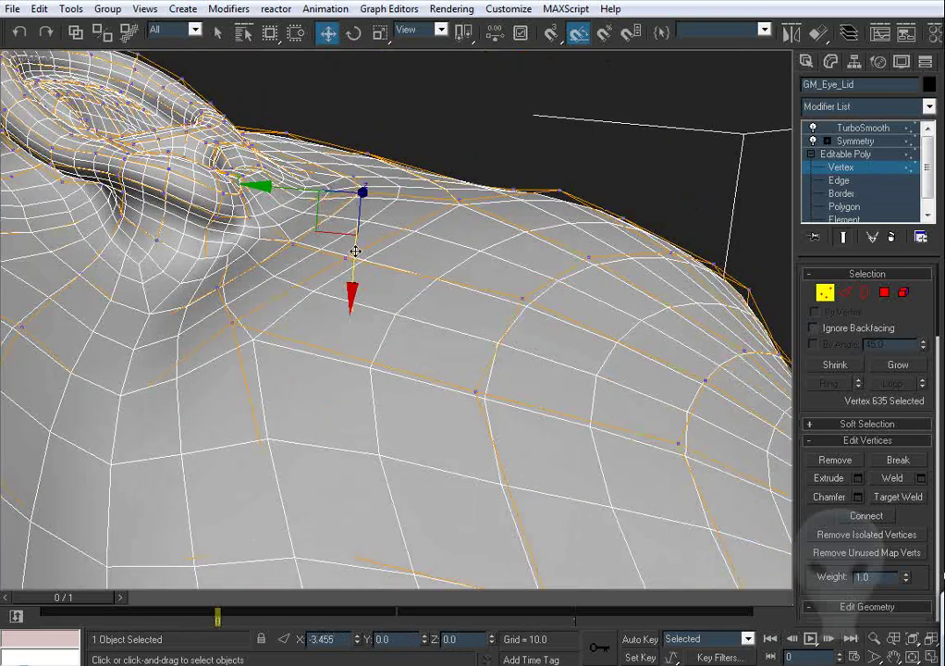
{"action": "left_click_drag", "start_coordinate": [356, 250], "coordinate": [356, 248]}
Step: Adjust the depth of the neighbouring cheek vertices in front of the ear to even out the smoothed surface
{"action": "left_click", "coordinate": [459, 197]}
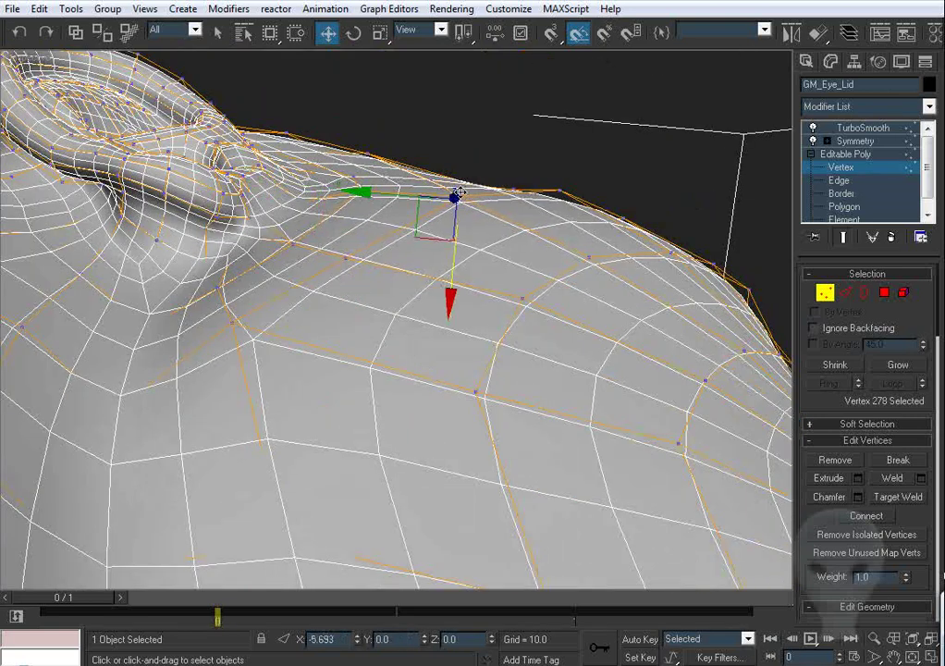
{"action": "left_click", "coordinate": [333, 262]}
{"action": "left_click_drag", "start_coordinate": [359, 193], "coordinate": [356, 197]}
{"action": "middle_click_drag", "start_coordinate": [425, 190], "coordinate": [422, 292], "text": "alt"}
{"action": "scroll", "coordinate": [422, 292], "scroll_direction": "down", "scroll_amount": 3}
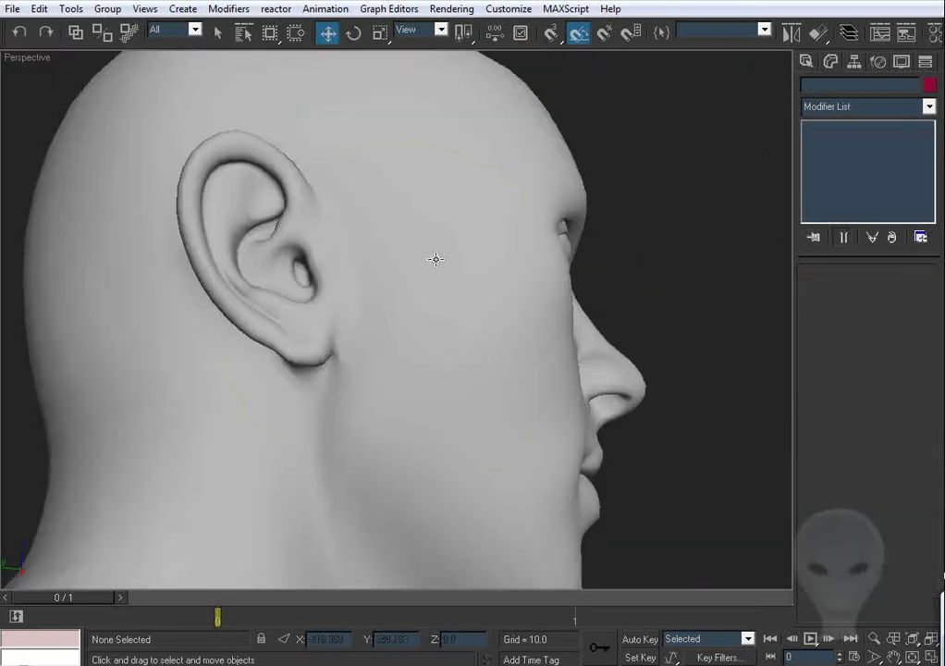
Step: Inspect the smoothed ear, cheek and face from side and three-quarter angles with nothing selected
{"action": "middle_click_drag", "start_coordinate": [434, 260], "coordinate": [385, 336], "text": "alt"}
{"action": "left_click_drag", "start_coordinate": [386, 335], "coordinate": [398, 104]}
{"action": "scroll", "coordinate": [385, 334], "scroll_direction": "up", "scroll_amount": 5}
{"action": "scroll", "coordinate": [400, 106], "scroll_direction": "down", "scroll_amount": 5}
{"action": "left_click_drag", "start_coordinate": [500, 244], "coordinate": [415, 318]}
{"action": "scroll", "coordinate": [415, 317], "scroll_direction": "up", "scroll_amount": 3}
{"action": "key", "text": "w"}
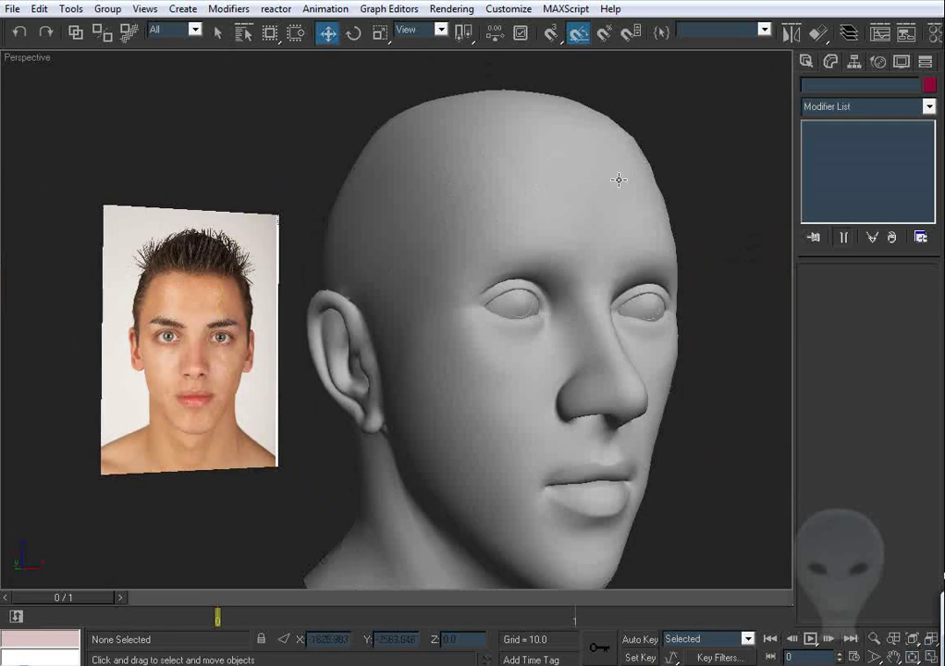
Step: Disable TurboSmooth on the head, deselect it and show edged faces to examine the unsmoothed cage
{"action": "left_click", "coordinate": [619, 179]}
{"action": "left_click", "coordinate": [814, 128]}
{"action": "left_click", "coordinate": [741, 137]}
{"action": "key", "text": "F4"}
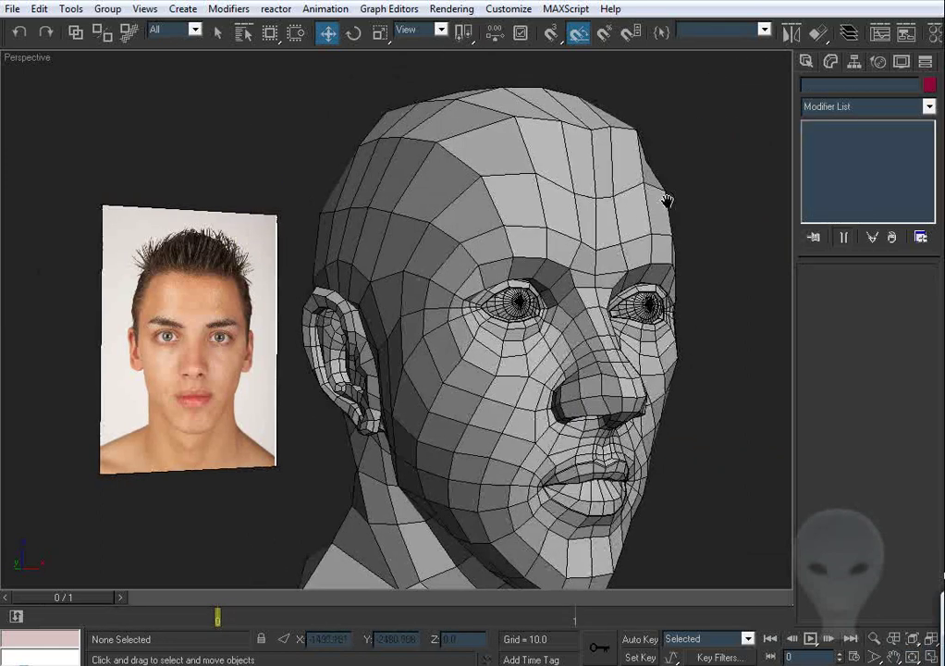
{"action": "middle_click_drag", "start_coordinate": [668, 197], "coordinate": [494, 197]}
{"action": "scroll", "coordinate": [462, 241], "scroll_direction": "down", "scroll_amount": 6}
{"action": "key", "text": "ctrl+r"}
{"action": "mouse_move", "coordinate": [411, 274]}
{"action": "middle_mouse_down"}
{"action": "mouse_move", "coordinate": [554, 289]}
{"action": "mouse_move", "coordinate": [350, 274]}
{"action": "mouse_move", "coordinate": [397, 269]}
{"action": "middle_mouse_up"}
{"action": "scroll", "coordinate": [555, 289], "scroll_direction": "up", "scroll_amount": 5}
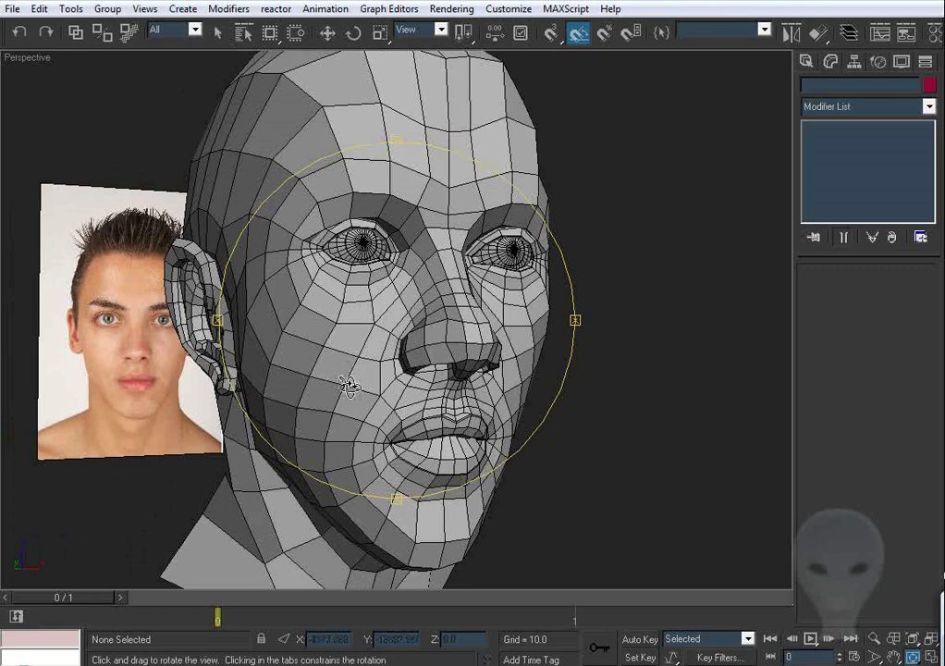
{"action": "left_click_drag", "start_coordinate": [349, 386], "coordinate": [367, 383]}
{"action": "right_click", "coordinate": [426, 310]}
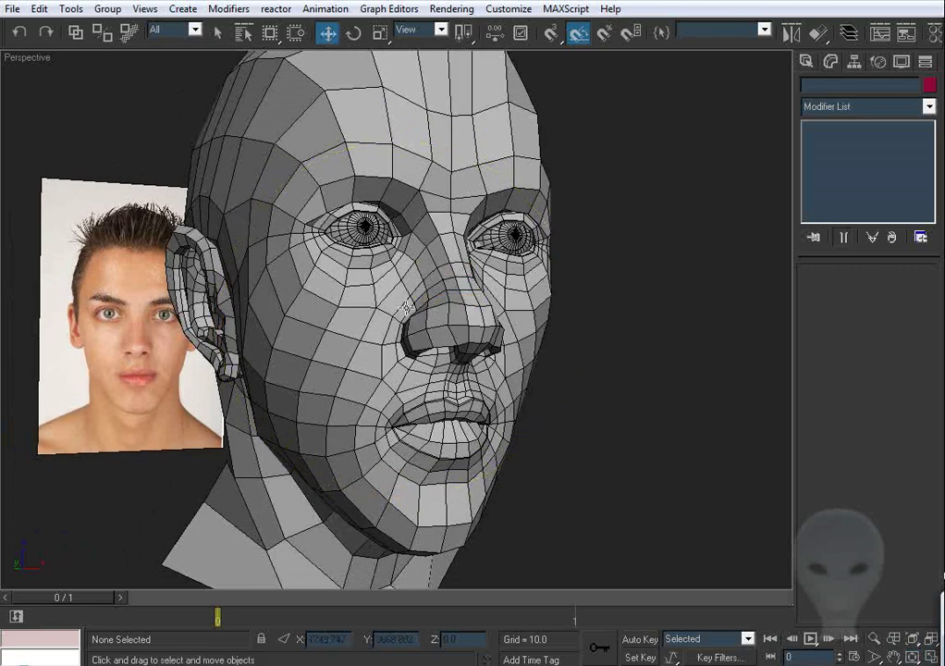
Step: Select the head and delete its TurboSmooth modifier
{"action": "left_click", "coordinate": [425, 155]}
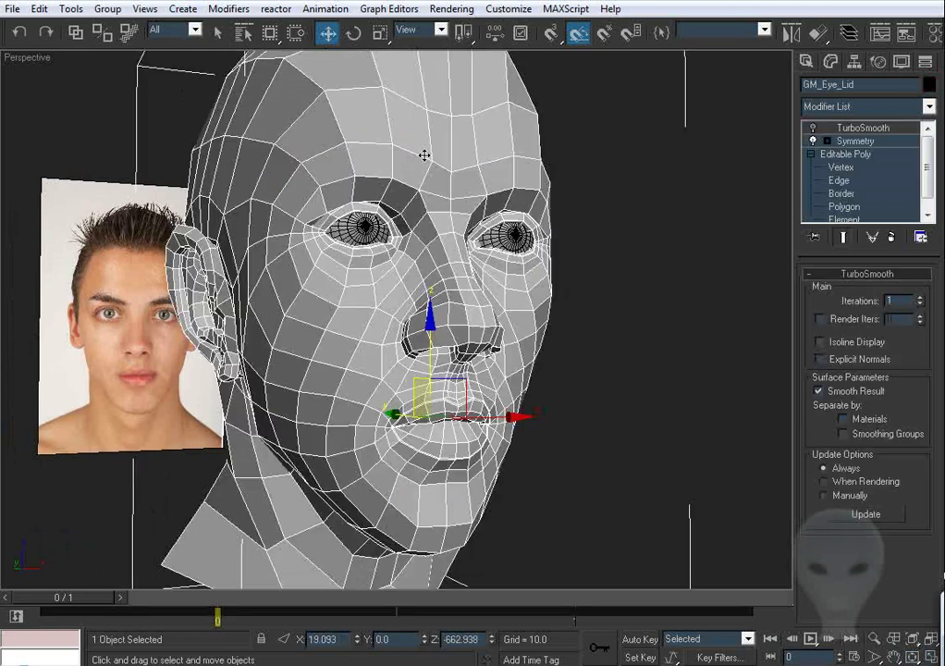
{"action": "left_click", "coordinate": [856, 127]}
{"action": "right_click", "coordinate": [821, 128]}
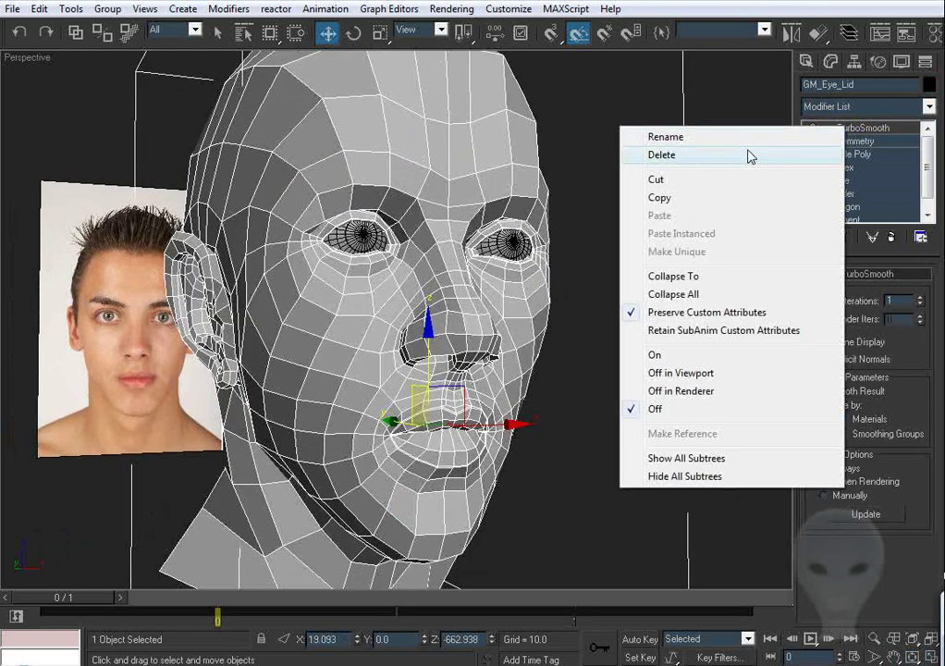
{"action": "left_click", "coordinate": [749, 154]}
Step: Convert the head to an Editable Poly, collapsing the Symmetry modifier, and deselect it
{"action": "middle_click_drag", "start_coordinate": [507, 311], "coordinate": [505, 227], "text": "alt"}
{"action": "right_click", "coordinate": [507, 219]}
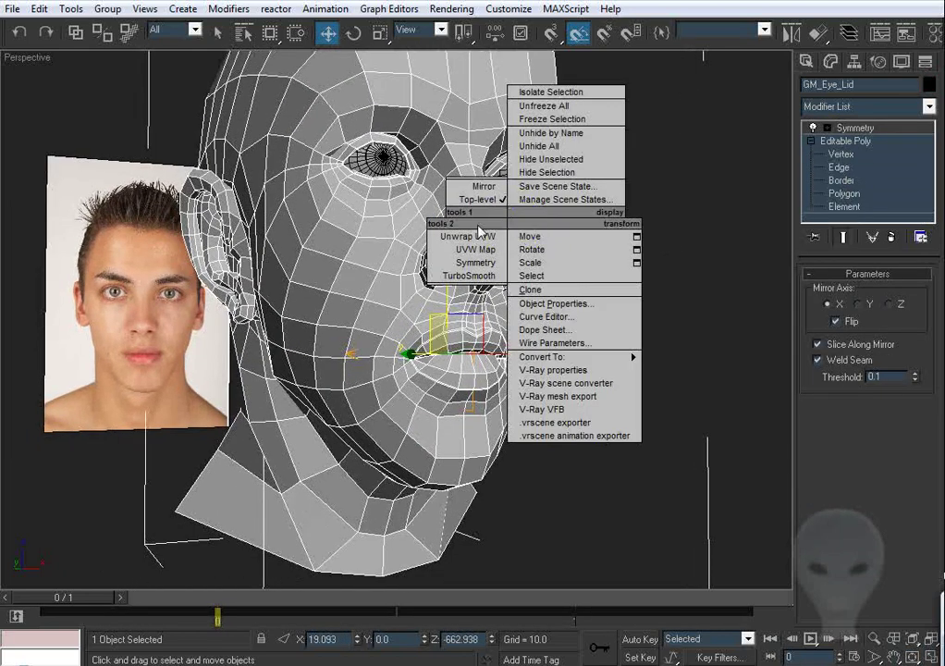
{"action": "mouse_move", "coordinate": [610, 357]}
{"action": "left_click", "coordinate": [701, 371]}
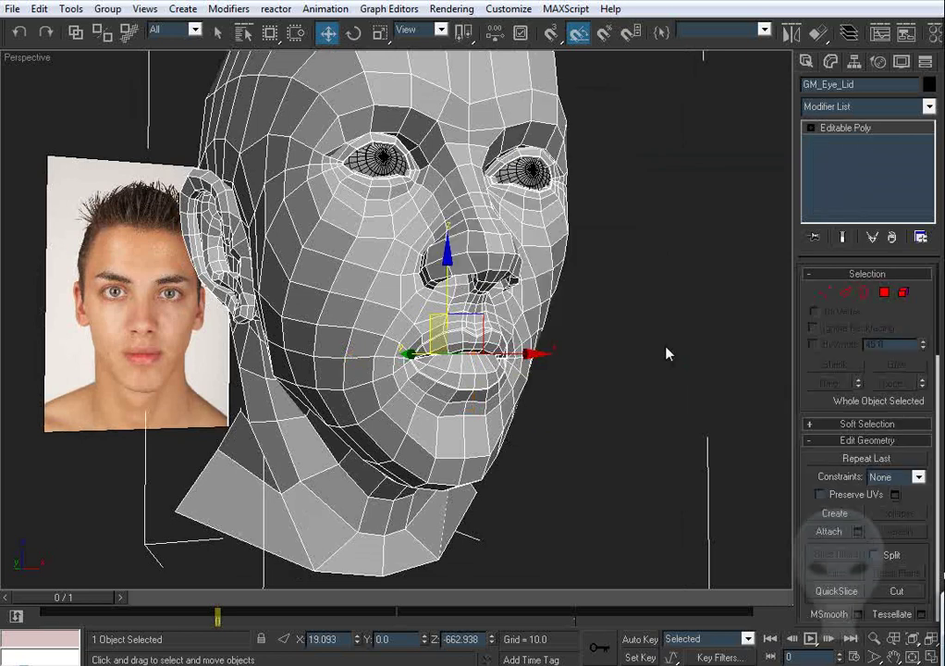
{"action": "left_click", "coordinate": [667, 351]}
Step: Switch to the Front view and frame the whole head over the front reference photo
{"action": "middle_click_drag", "start_coordinate": [546, 239], "coordinate": [535, 220], "text": "alt"}
{"action": "key", "text": "f"}
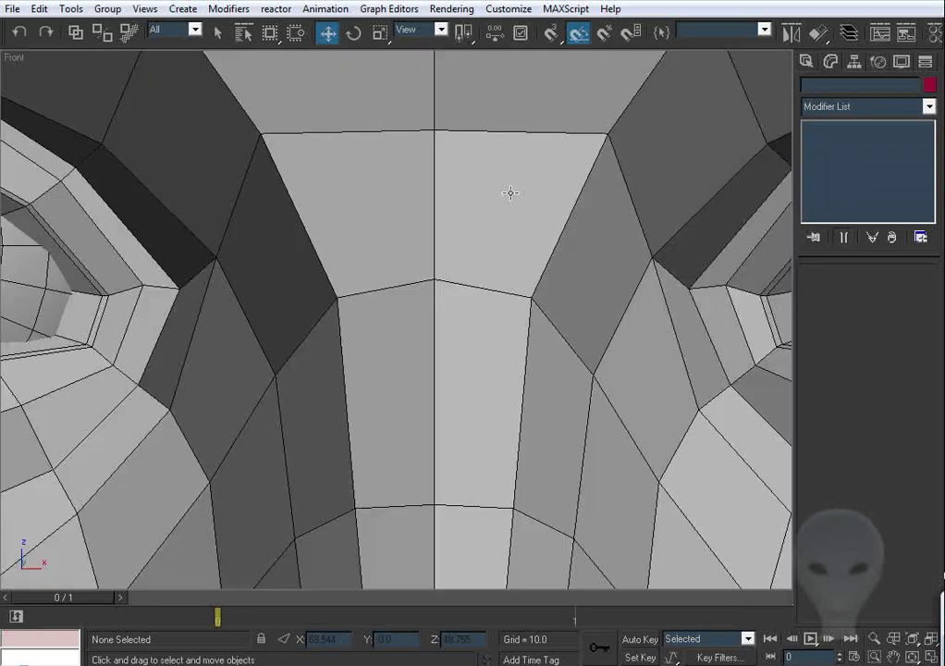
{"action": "key", "text": "z"}
{"action": "middle_click_drag", "start_coordinate": [211, 308], "coordinate": [433, 297]}
{"action": "scroll", "coordinate": [431, 297], "scroll_direction": "up", "scroll_amount": 5}
{"action": "middle_click_drag", "start_coordinate": [319, 284], "coordinate": [361, 282]}
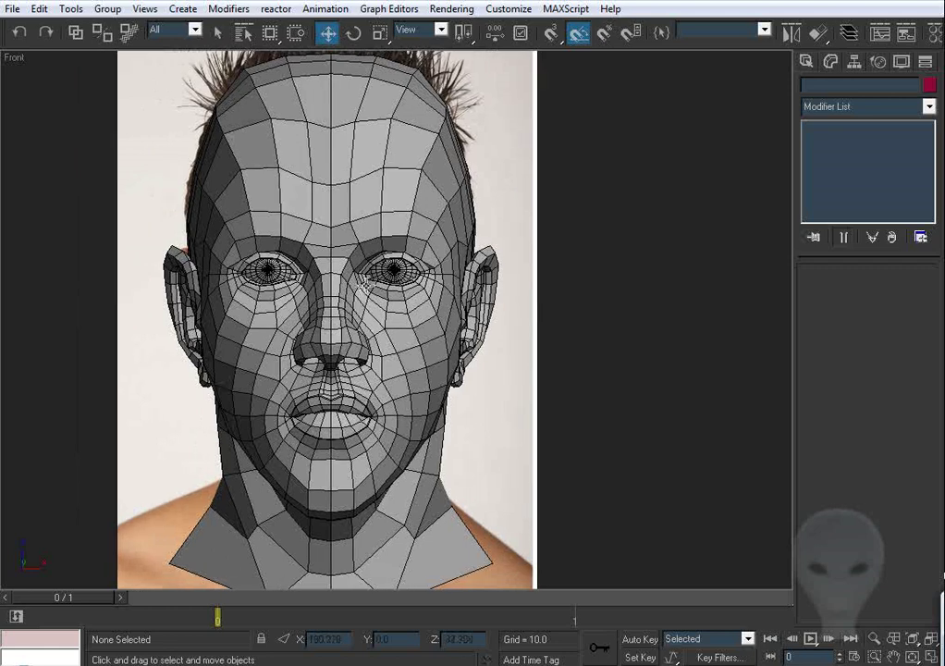
Step: Go to frame 1 for the see-through display and compare the eyes, nose, mouth and ears with the front photo
{"action": "key", "text": "period"}
{"action": "scroll", "coordinate": [363, 275], "scroll_direction": "up", "scroll_amount": 5}
{"action": "middle_click_drag", "start_coordinate": [374, 357], "coordinate": [377, 302]}
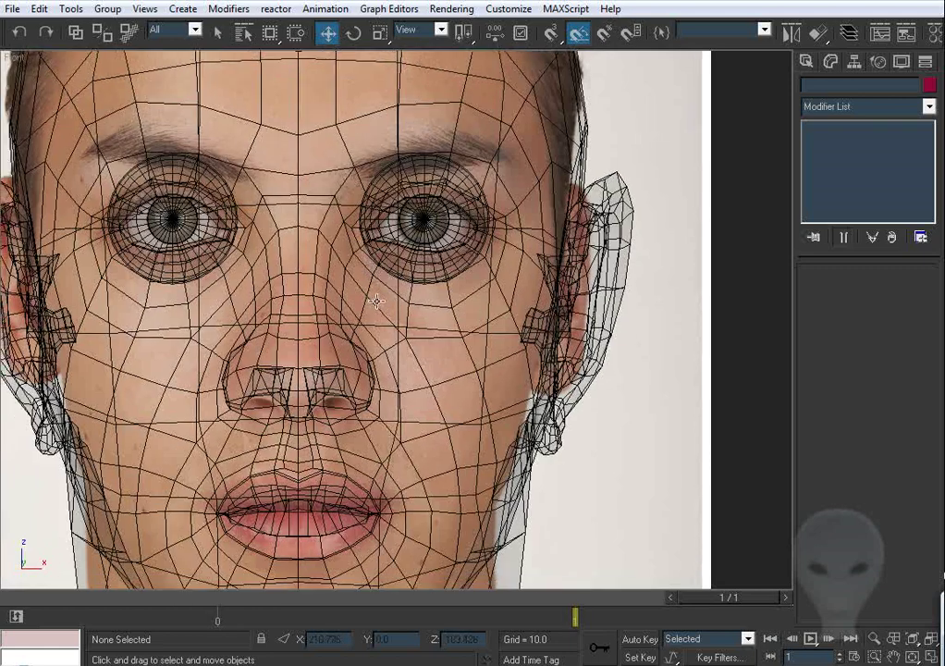
{"action": "scroll", "coordinate": [359, 276], "scroll_direction": "down", "scroll_amount": 5}
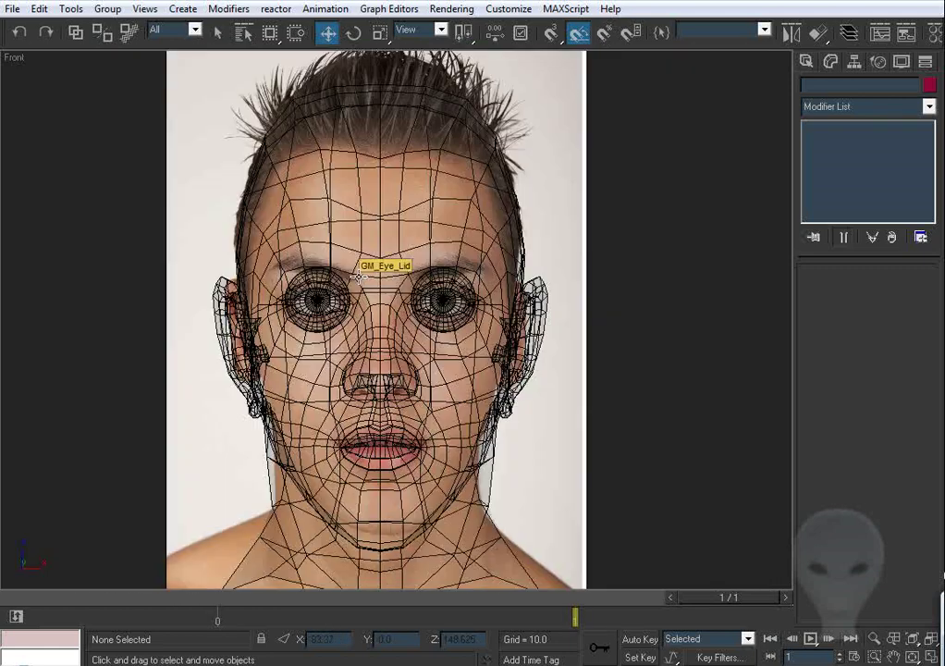
{"action": "middle_click_drag", "start_coordinate": [367, 489], "coordinate": [367, 443]}
{"action": "scroll", "coordinate": [370, 435], "scroll_direction": "up", "scroll_amount": 4}
{"action": "middle_click_drag", "start_coordinate": [404, 294], "coordinate": [421, 296]}
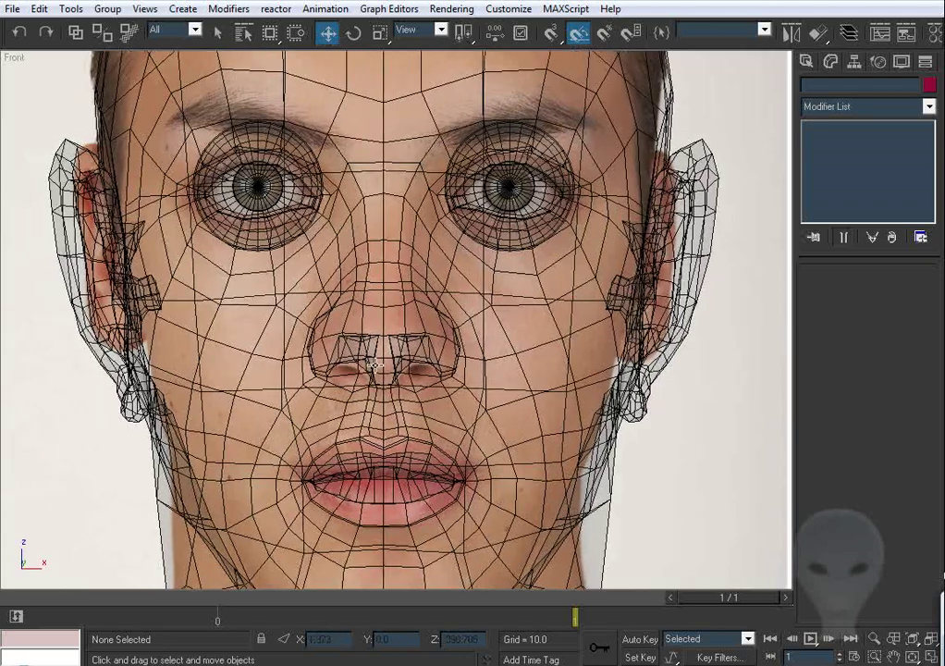
{"action": "scroll", "coordinate": [421, 297], "scroll_direction": "up", "scroll_amount": 2}
{"action": "mouse_move", "coordinate": [352, 299]}
{"action": "middle_mouse_down"}
{"action": "mouse_move", "coordinate": [349, 336]}
{"action": "mouse_move", "coordinate": [365, 355]}
{"action": "middle_mouse_up"}
Step: Return to frame 0 and the Perspective view to examine the solid head from a three-quarter angle
{"action": "key", "text": "comma"}
{"action": "scroll", "coordinate": [355, 331], "scroll_direction": "down", "scroll_amount": 4}
{"action": "key", "text": "p"}
{"action": "scroll", "coordinate": [366, 350], "scroll_direction": "down", "scroll_amount": 5}
{"action": "key", "text": "ctrl+r"}
{"action": "left_click_drag", "start_coordinate": [366, 351], "coordinate": [428, 346]}
{"action": "scroll", "coordinate": [389, 339], "scroll_direction": "up", "scroll_amount": 4}
{"action": "middle_click_drag", "start_coordinate": [383, 339], "coordinate": [414, 328]}
Step: Select the head, frame it in the view and examine the complete collapsed mesh
{"action": "key", "text": "w"}
{"action": "left_click", "coordinate": [415, 170]}
{"action": "key", "text": "z"}
{"action": "key", "text": "ctrl+r"}
{"action": "left_click_drag", "start_coordinate": [308, 238], "coordinate": [381, 302]}
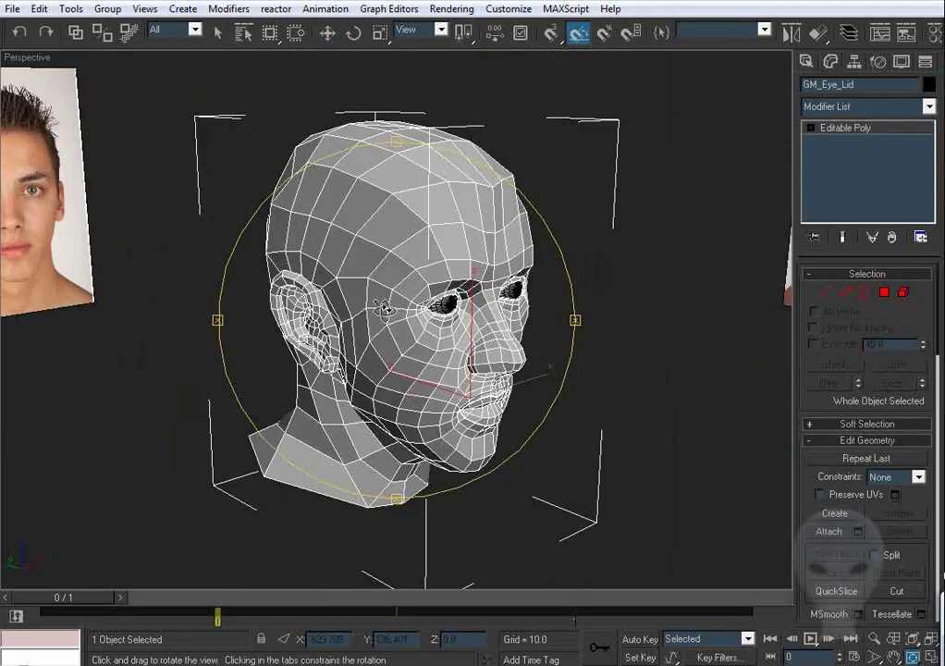
{"action": "scroll", "coordinate": [381, 302], "scroll_direction": "up", "scroll_amount": 4}
{"action": "middle_click_drag", "start_coordinate": [381, 303], "coordinate": [431, 284], "text": "alt"}
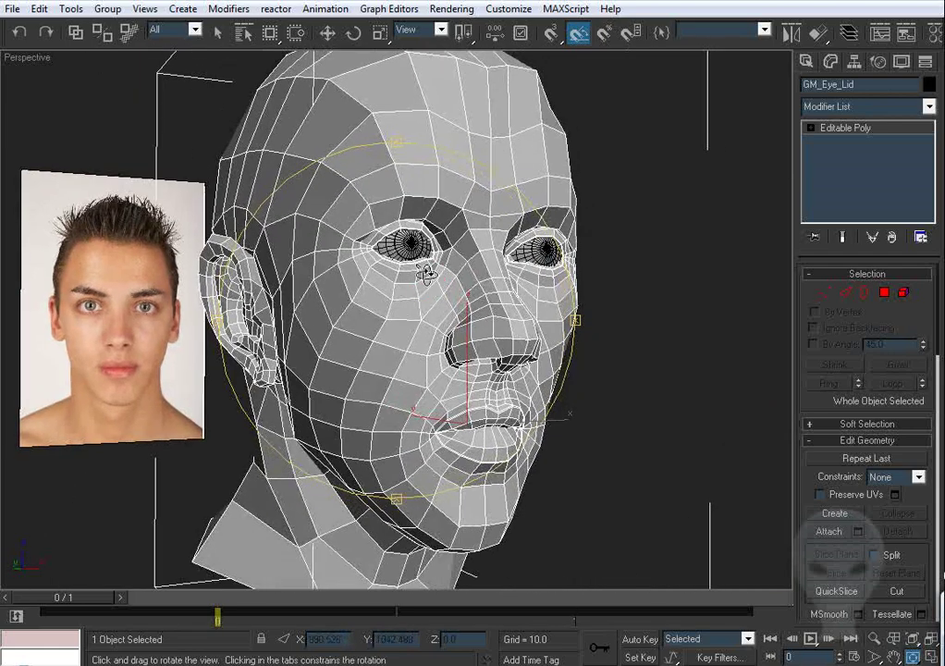
Step: Deselect the head and examine its topology from several angles alongside the reference photos
{"action": "right_click", "coordinate": [719, 289]}
{"action": "left_click", "coordinate": [622, 287]}
{"action": "middle_click_drag", "start_coordinate": [434, 272], "coordinate": [415, 281], "text": "alt"}
{"action": "key", "text": "z"}
{"action": "left_click_drag", "start_coordinate": [415, 281], "coordinate": [437, 295]}
{"action": "scroll", "coordinate": [434, 298], "scroll_direction": "up", "scroll_amount": 10}
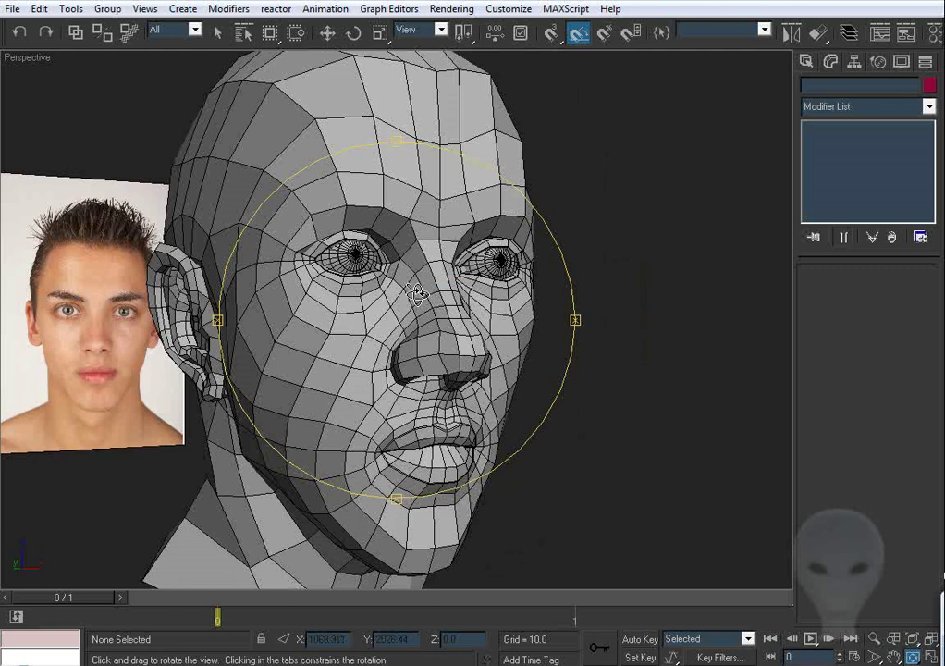
{"action": "left_click_drag", "start_coordinate": [416, 294], "coordinate": [361, 287]}
{"action": "right_click", "coordinate": [360, 286]}
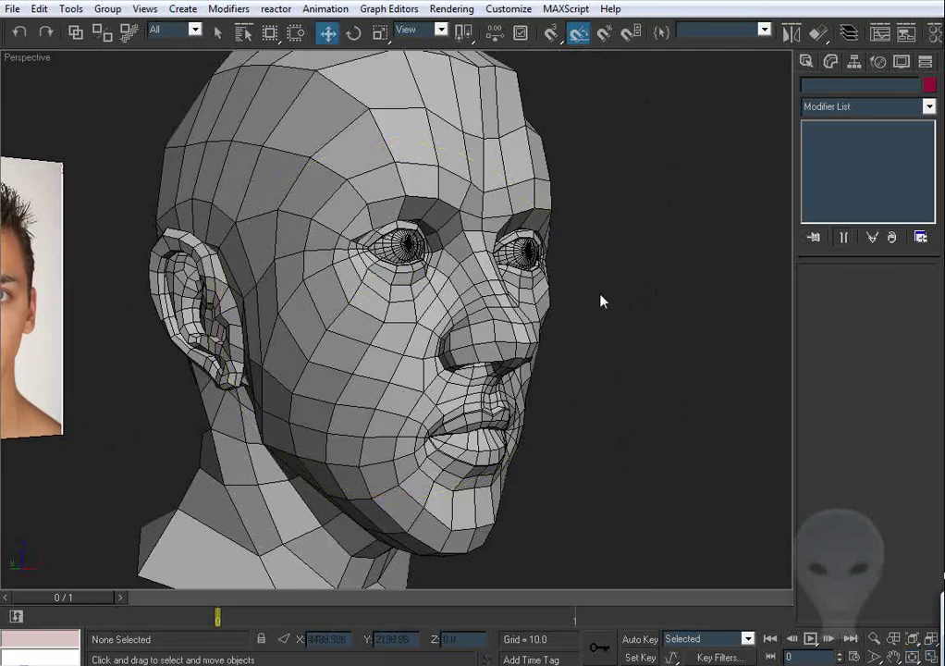
{"action": "middle_click_drag", "start_coordinate": [263, 263], "coordinate": [694, 287]}
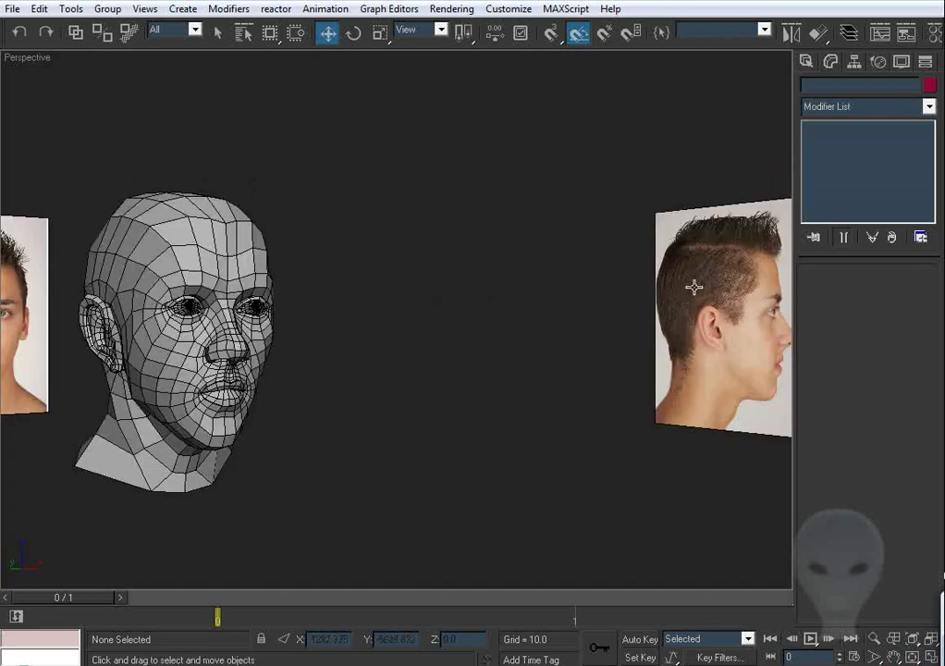
{"action": "middle_click_drag", "start_coordinate": [431, 292], "coordinate": [273, 226], "text": "alt"}
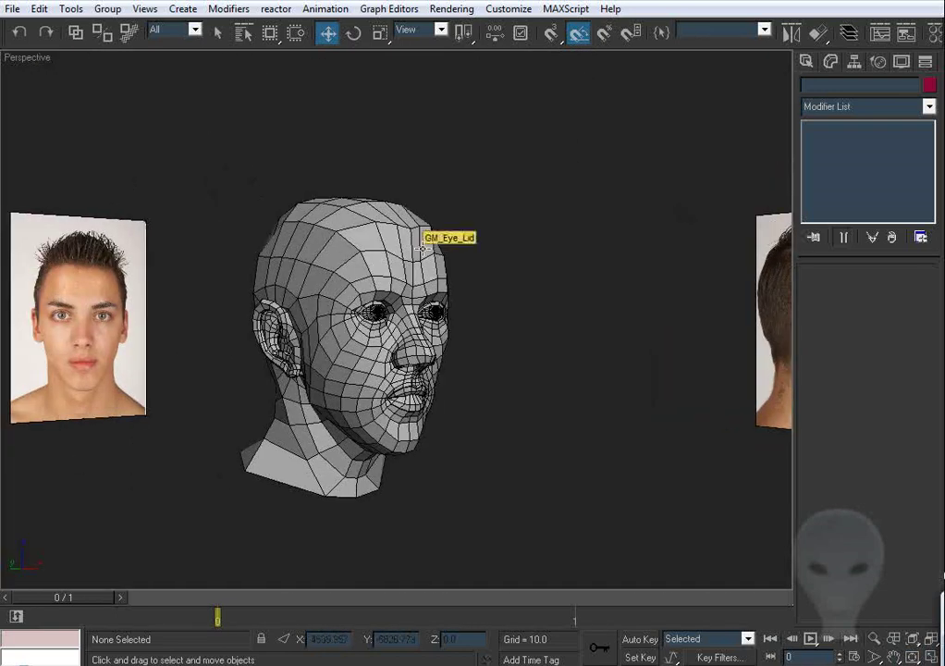